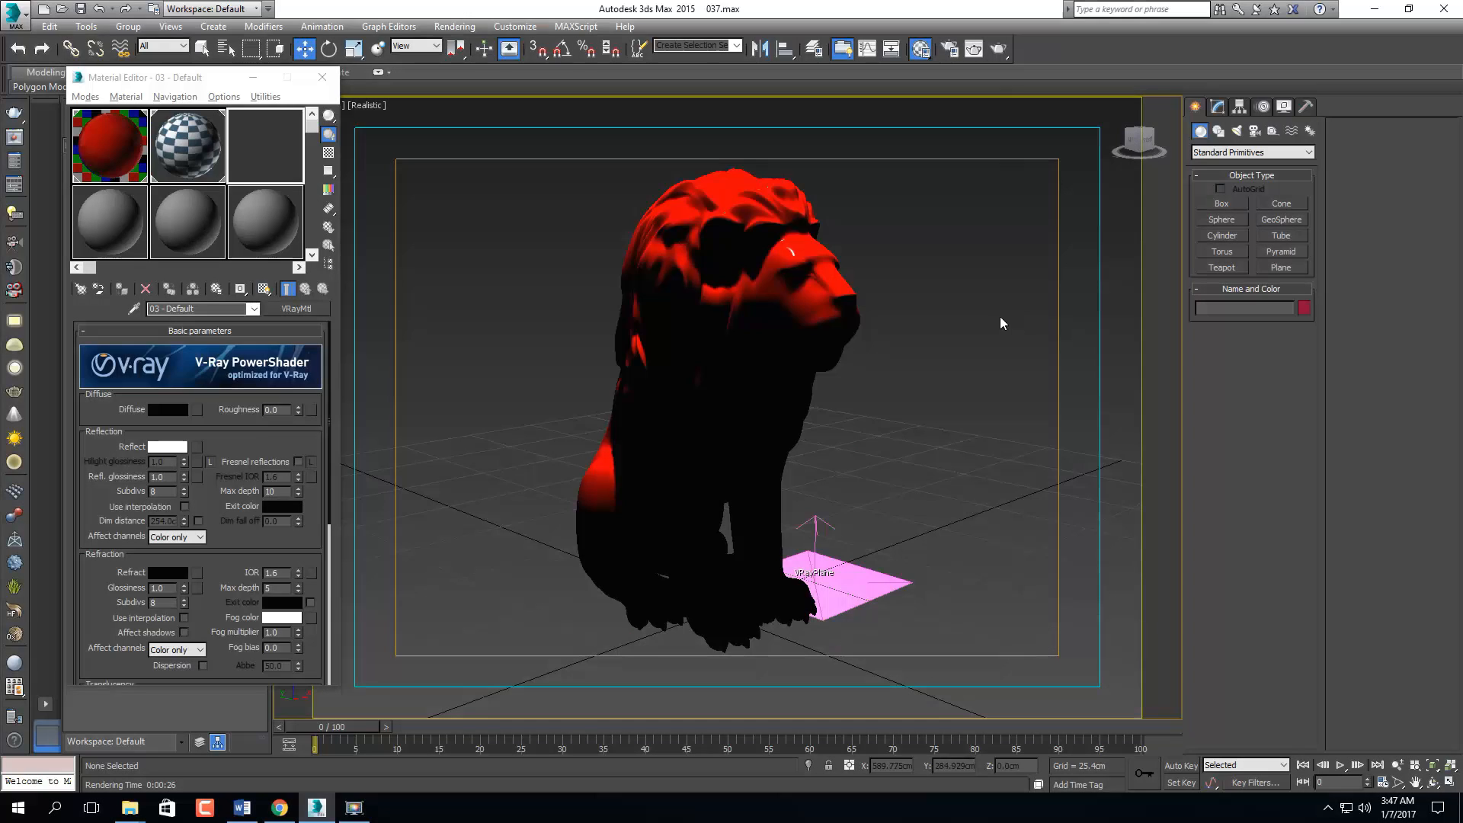
Set the reflection Max depth of the 03 - Default material to 5
{"action": "left_click", "coordinate": [274, 490]}
{"action": "type", "text": "5"}
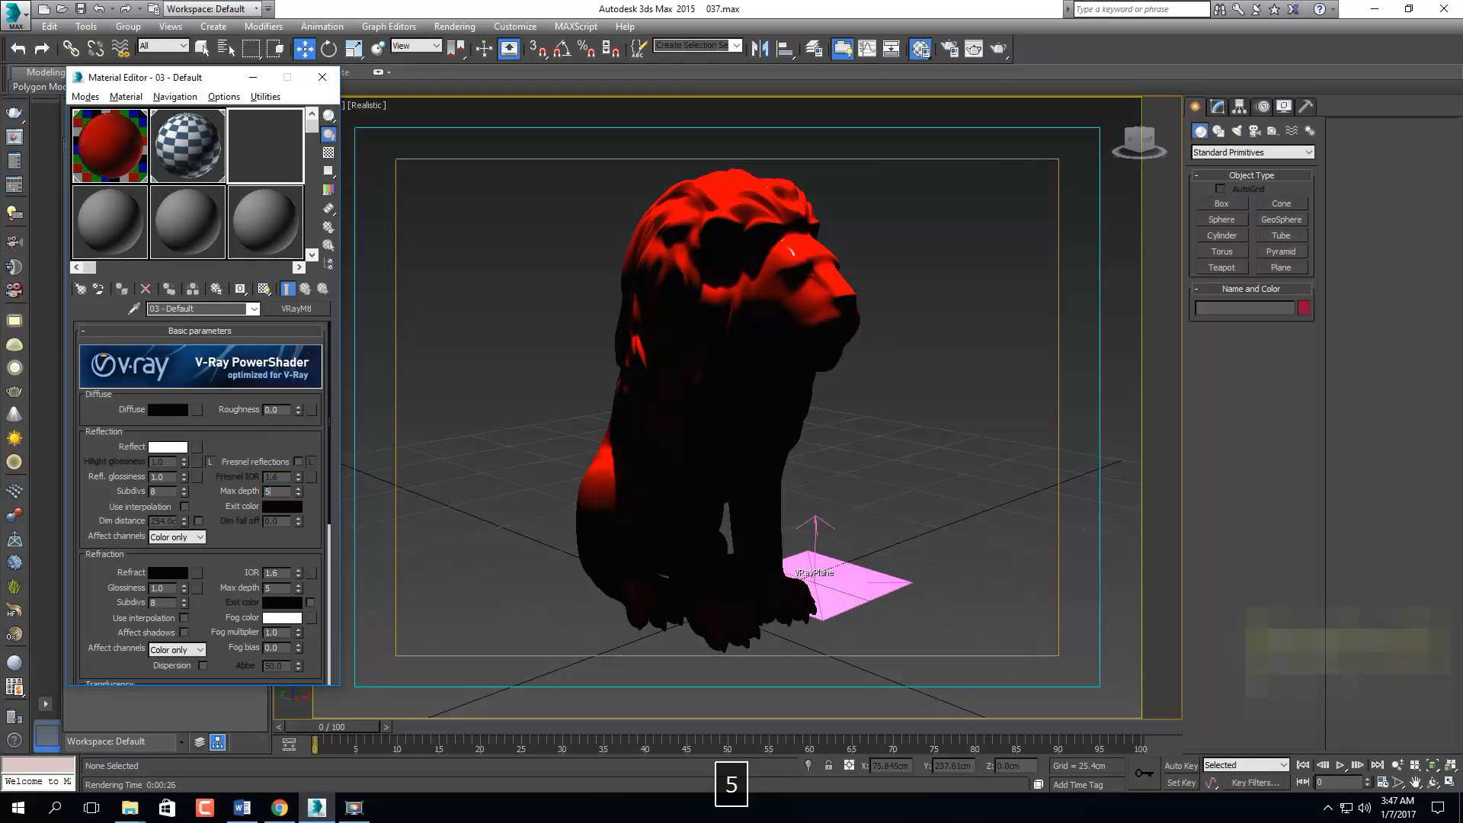
{"action": "key", "text": "Return"}
{"action": "left_click_drag", "start_coordinate": [228, 499], "coordinate": [230, 474]}
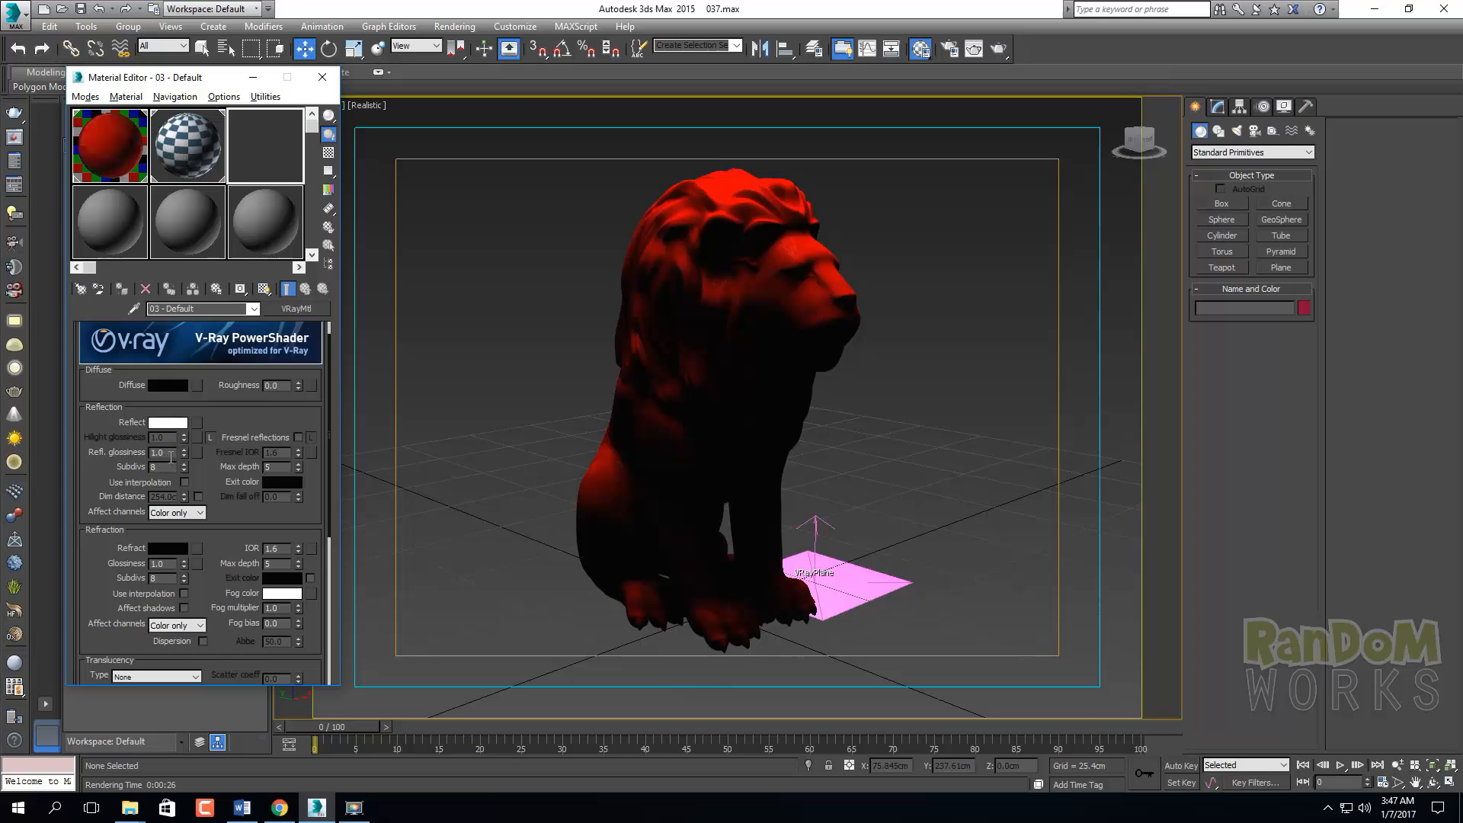
{"action": "left_click_drag", "start_coordinate": [261, 415], "coordinate": [261, 438]}
{"action": "left_click", "coordinate": [909, 251]}
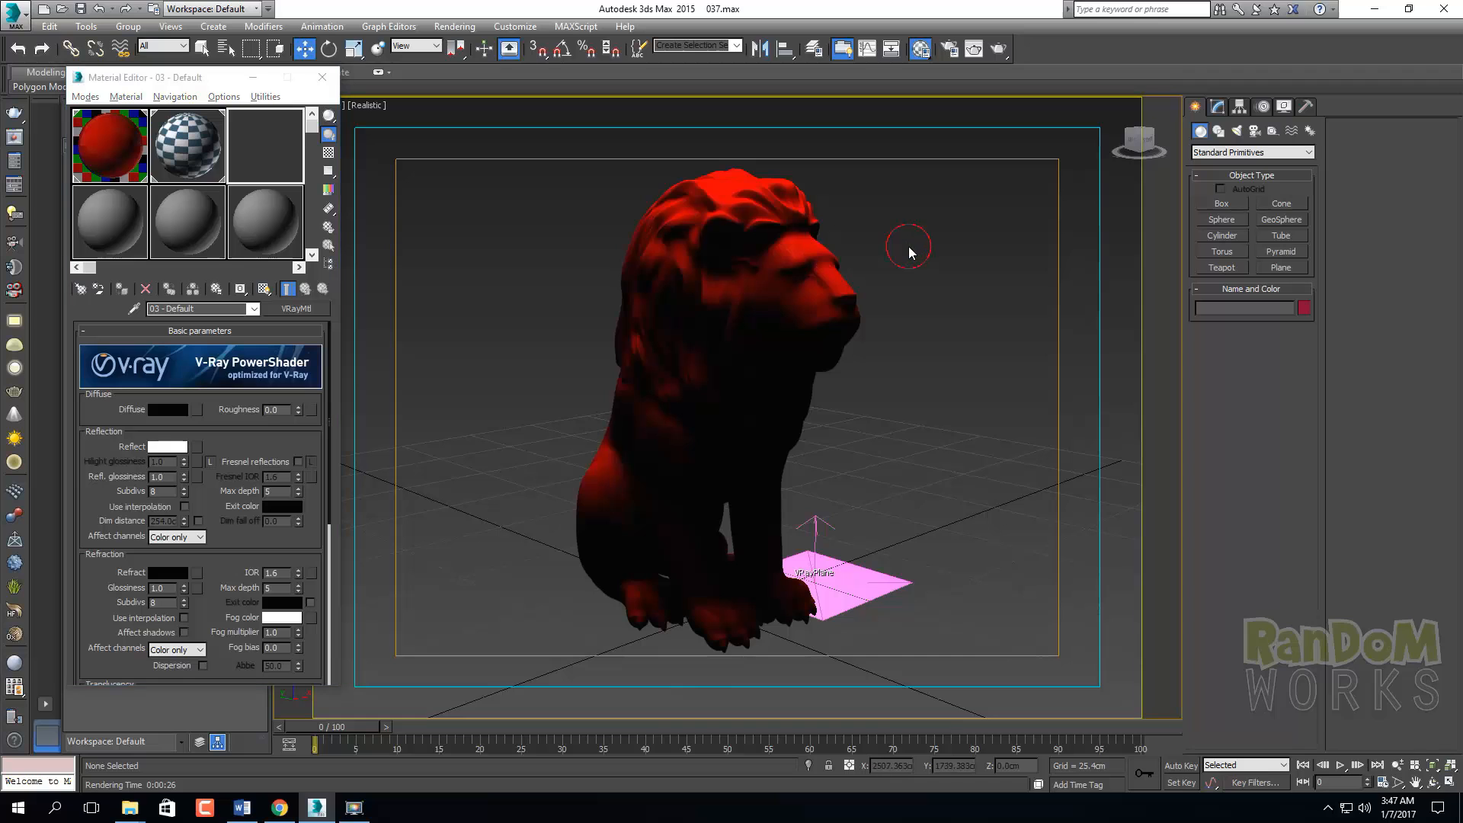
{"action": "left_click", "coordinate": [353, 808]}
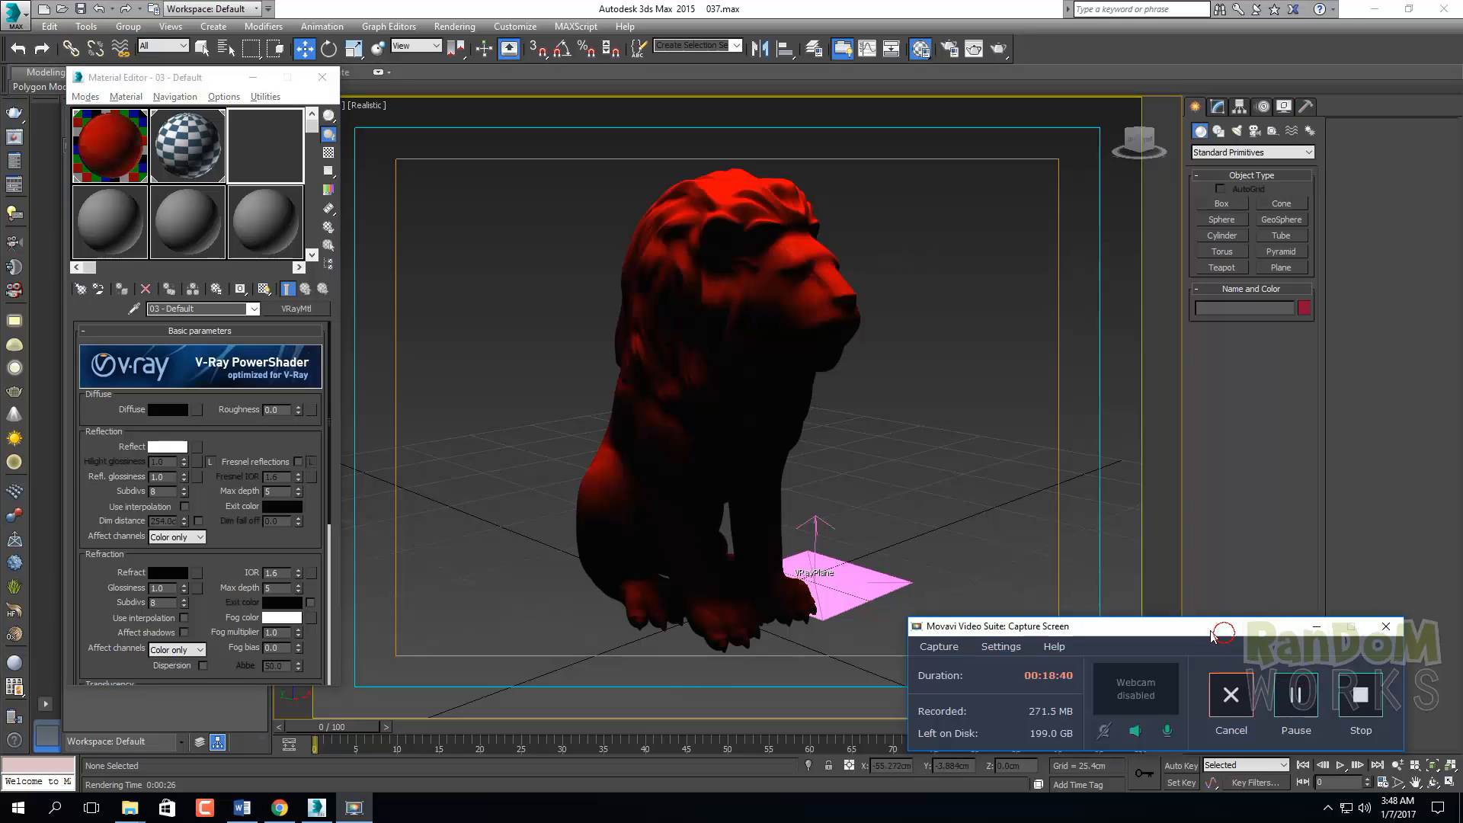
{"action": "left_click_drag", "start_coordinate": [1234, 635], "coordinate": [1164, 633]}
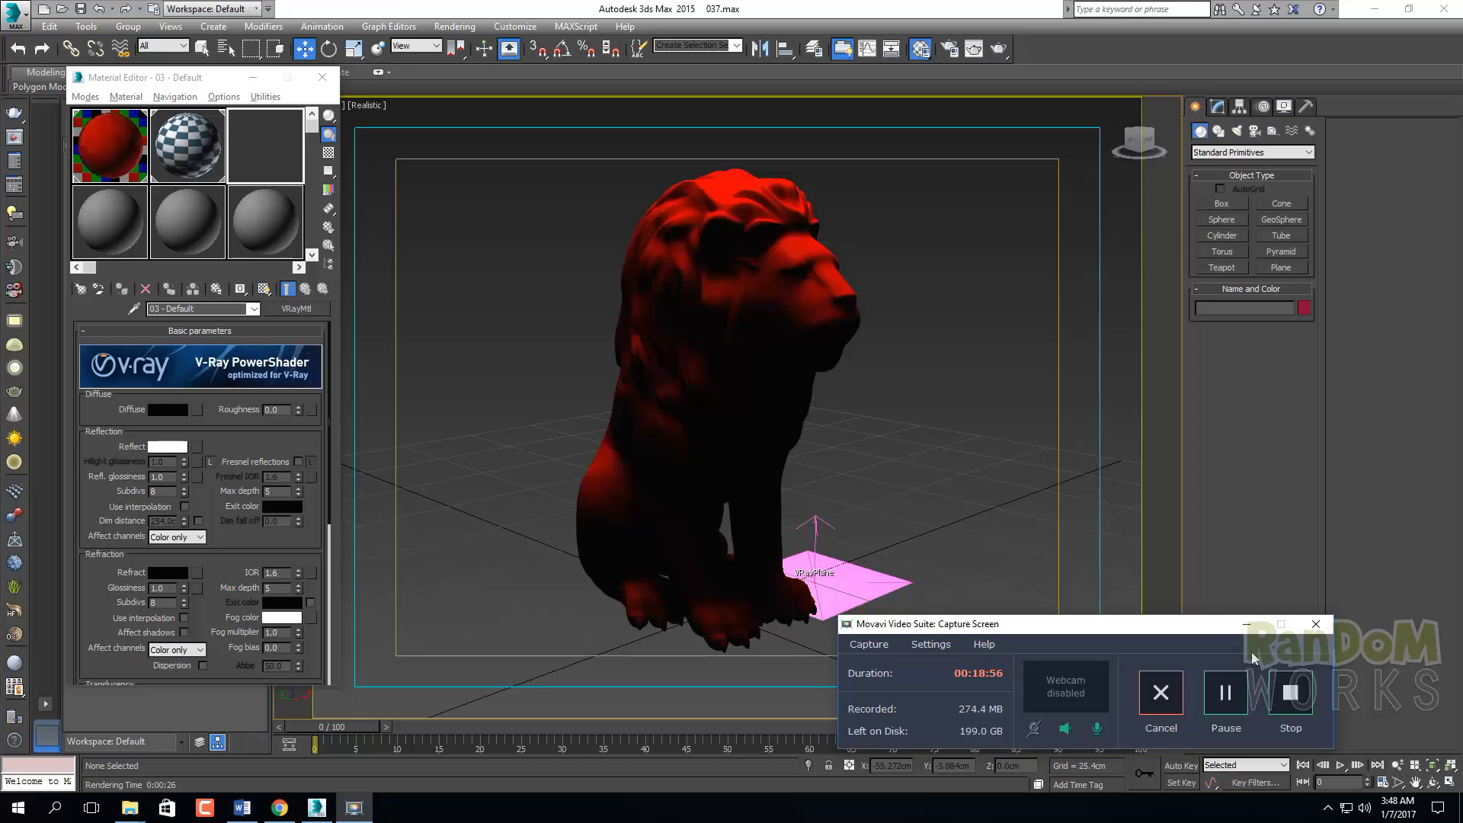
{"action": "left_click", "coordinate": [1247, 625]}
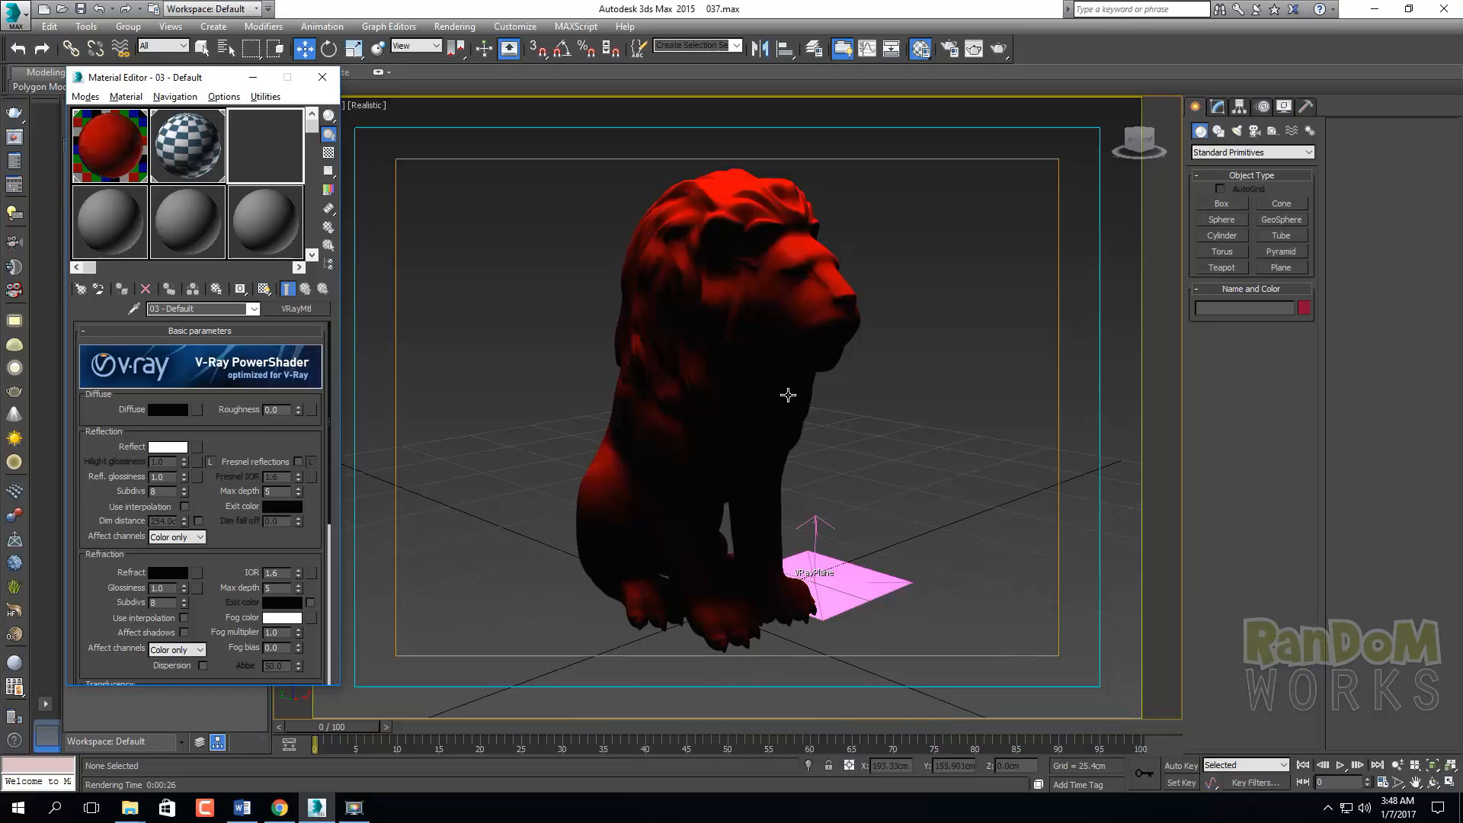
Render the lion scene and inspect the checker reflections on the lion up close
{"action": "left_click", "coordinate": [999, 49]}
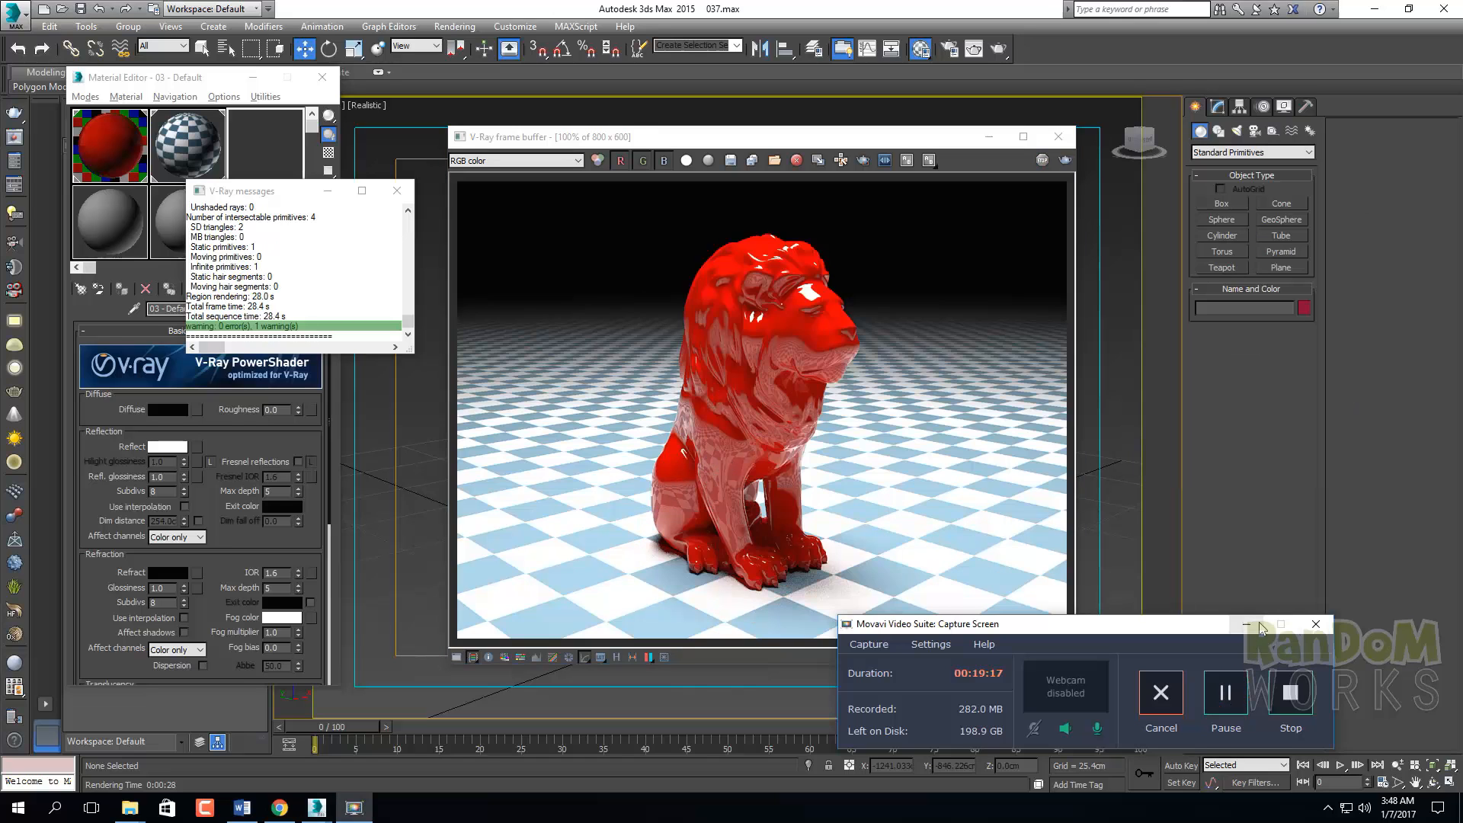
{"action": "left_click", "coordinate": [1257, 623]}
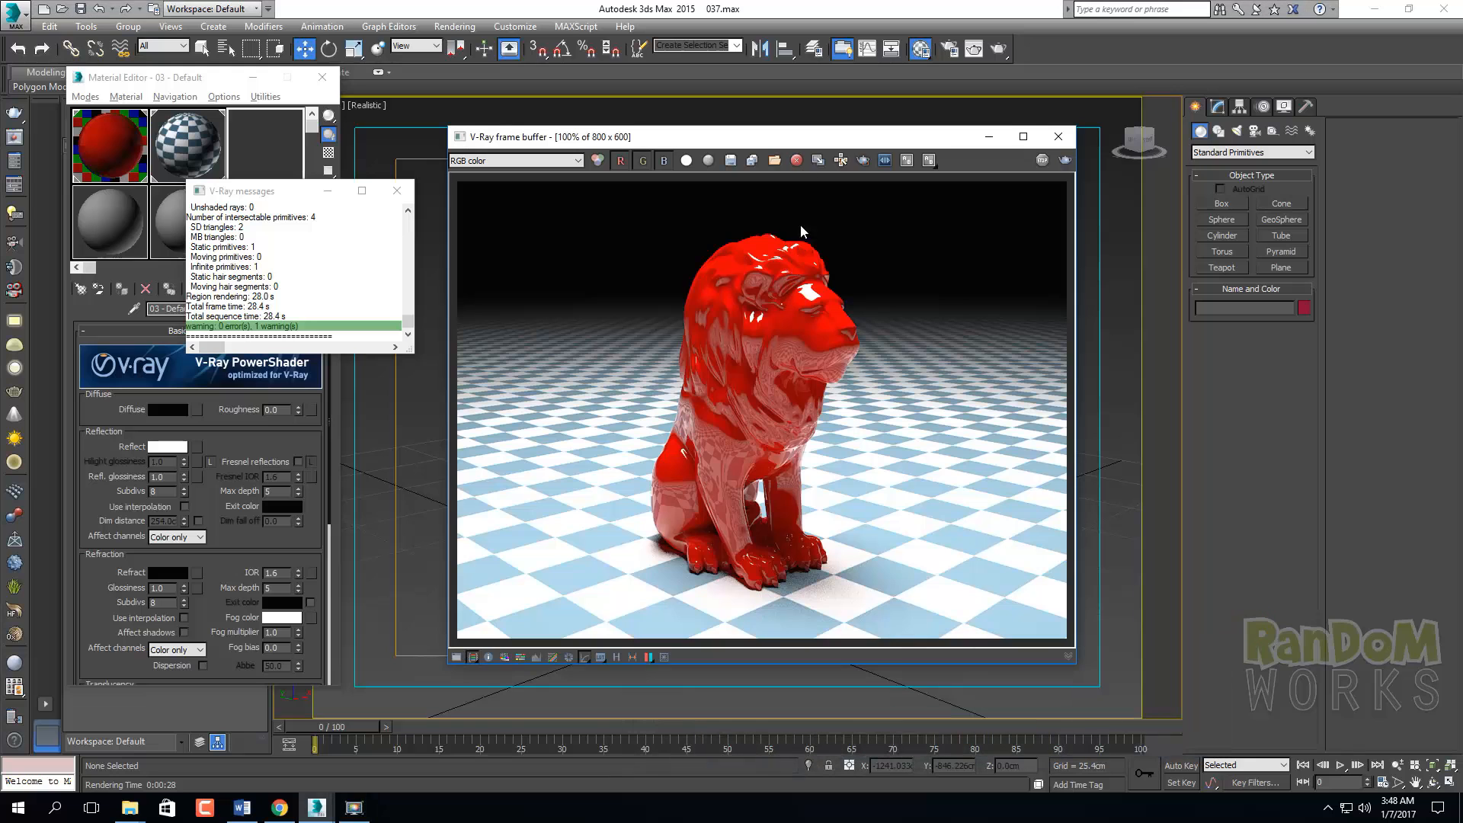
{"action": "scroll", "coordinate": [719, 476], "scroll_direction": "up", "scroll_amount": 1}
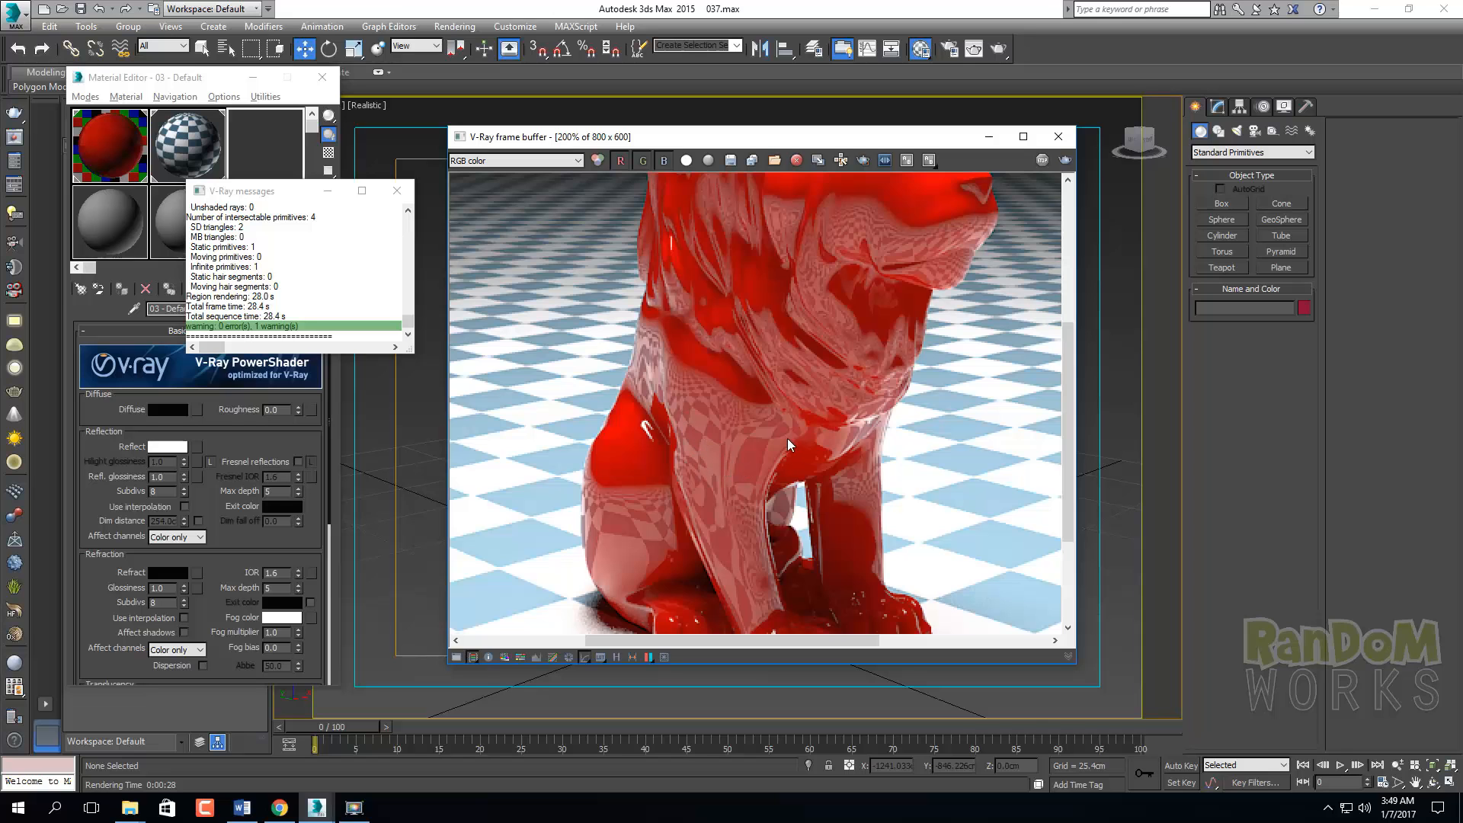
{"action": "scroll", "coordinate": [705, 416], "scroll_direction": "down", "scroll_amount": 1}
{"action": "left_click", "coordinate": [396, 190]}
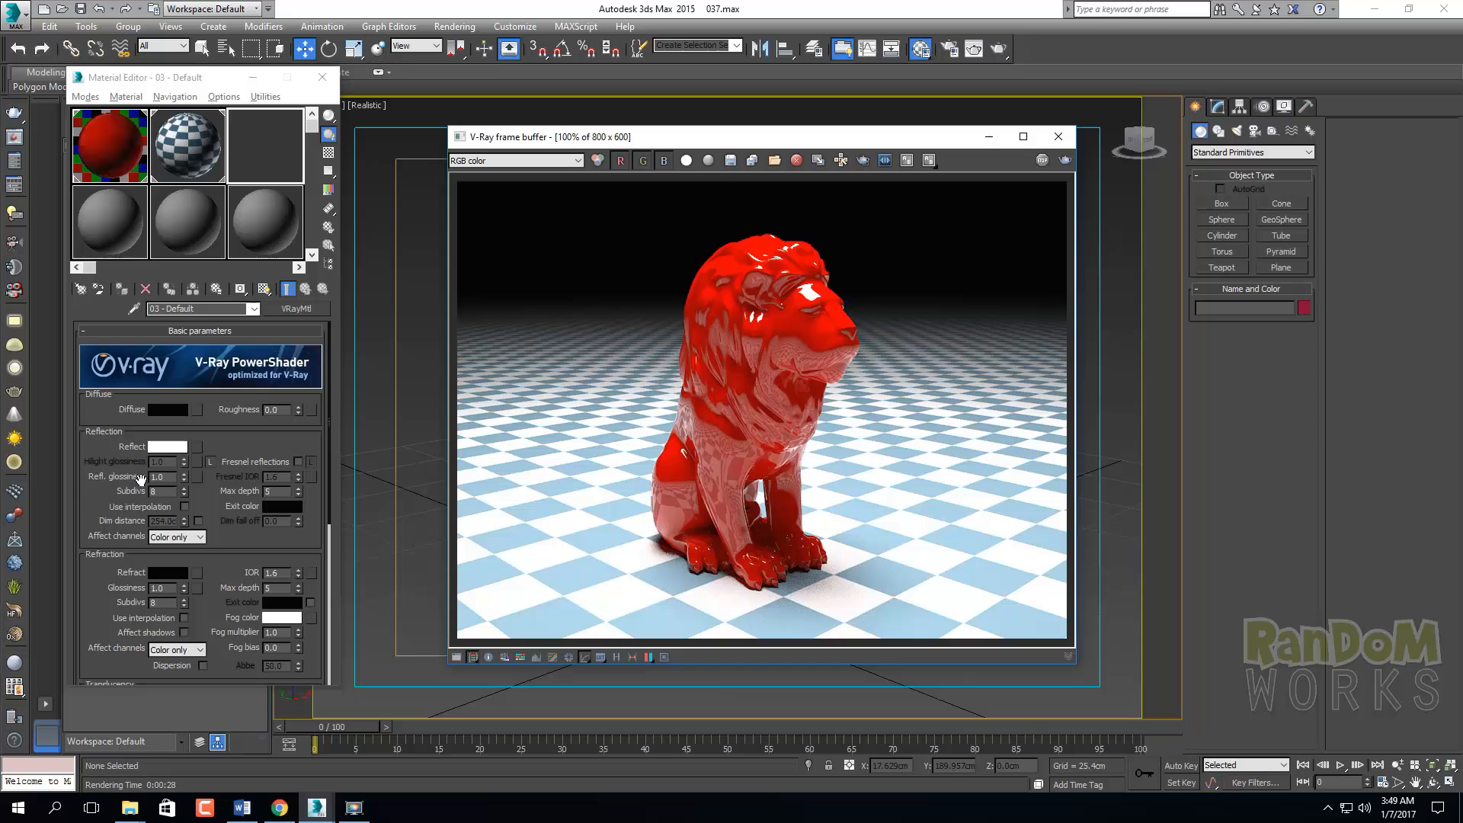
Set the reflection glossiness of the 03 - Default material to 0.9 and render the scene
{"action": "left_click", "coordinate": [163, 477]}
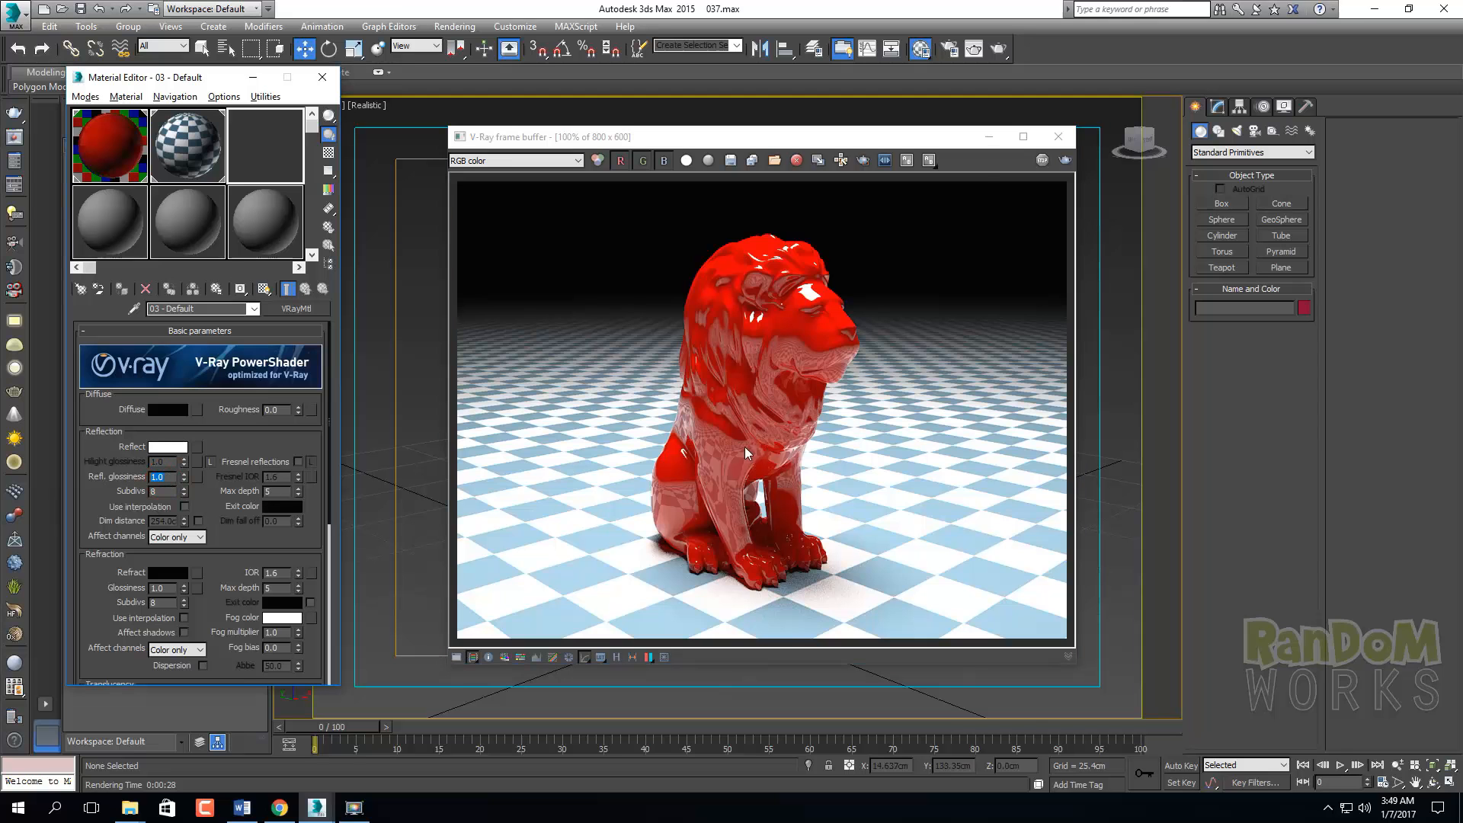
{"action": "scroll", "coordinate": [744, 446], "scroll_direction": "up", "scroll_amount": 1}
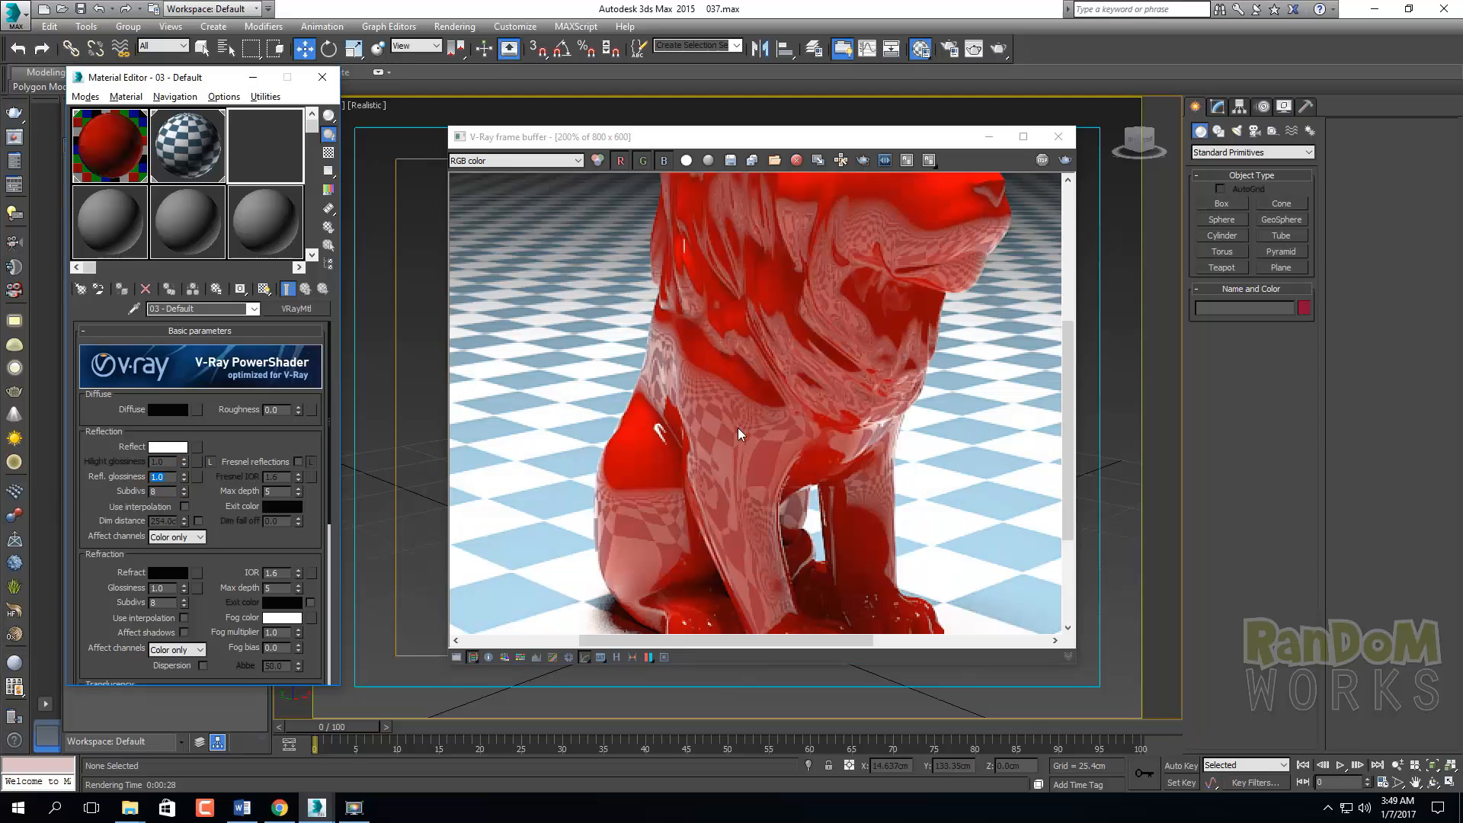
{"action": "scroll", "coordinate": [738, 428], "scroll_direction": "down", "scroll_amount": 1}
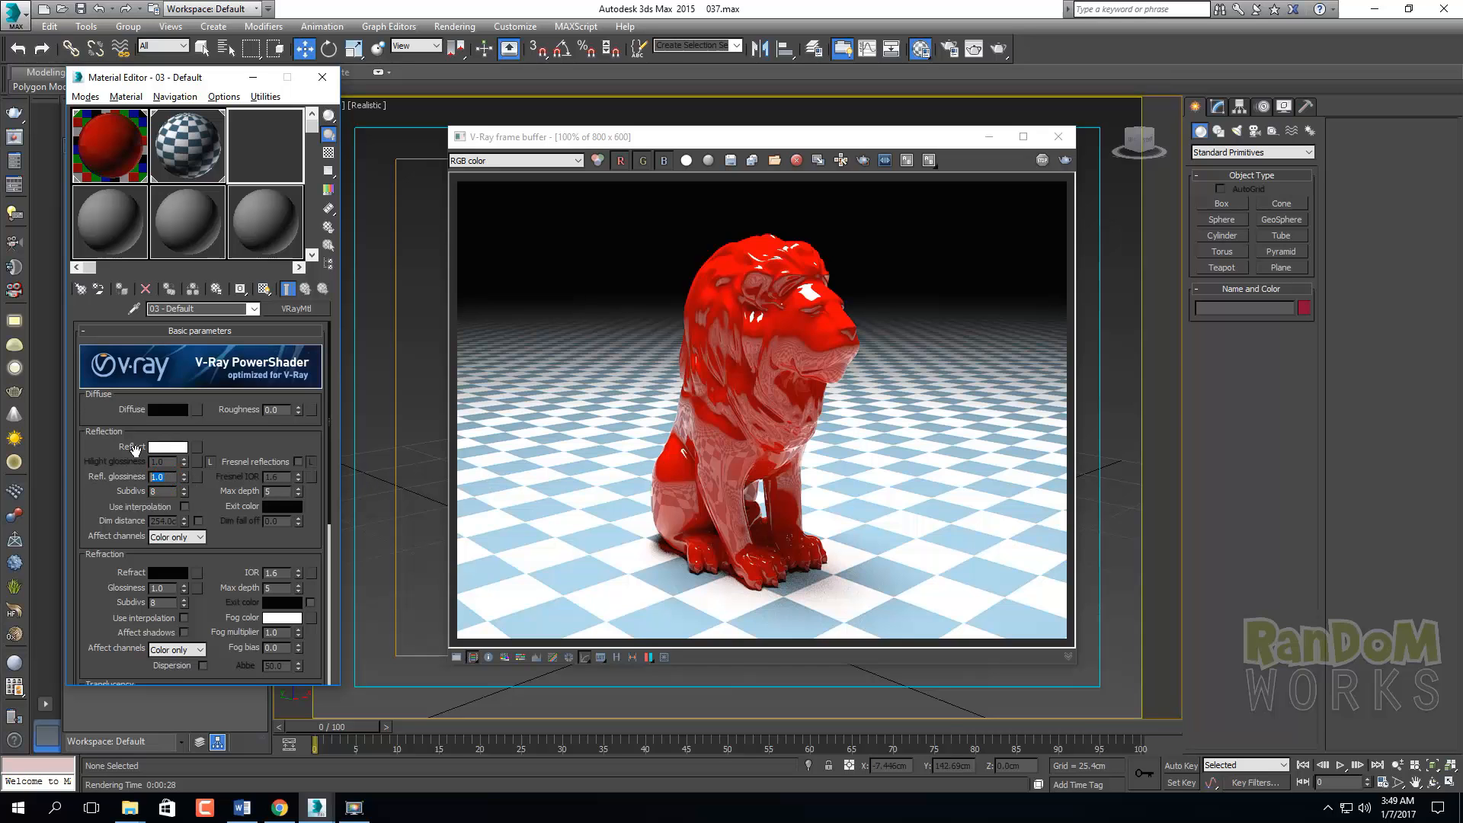
{"action": "type", "text": "0.9"}
{"action": "key", "text": "Return"}
{"action": "left_click", "coordinate": [1065, 159]}
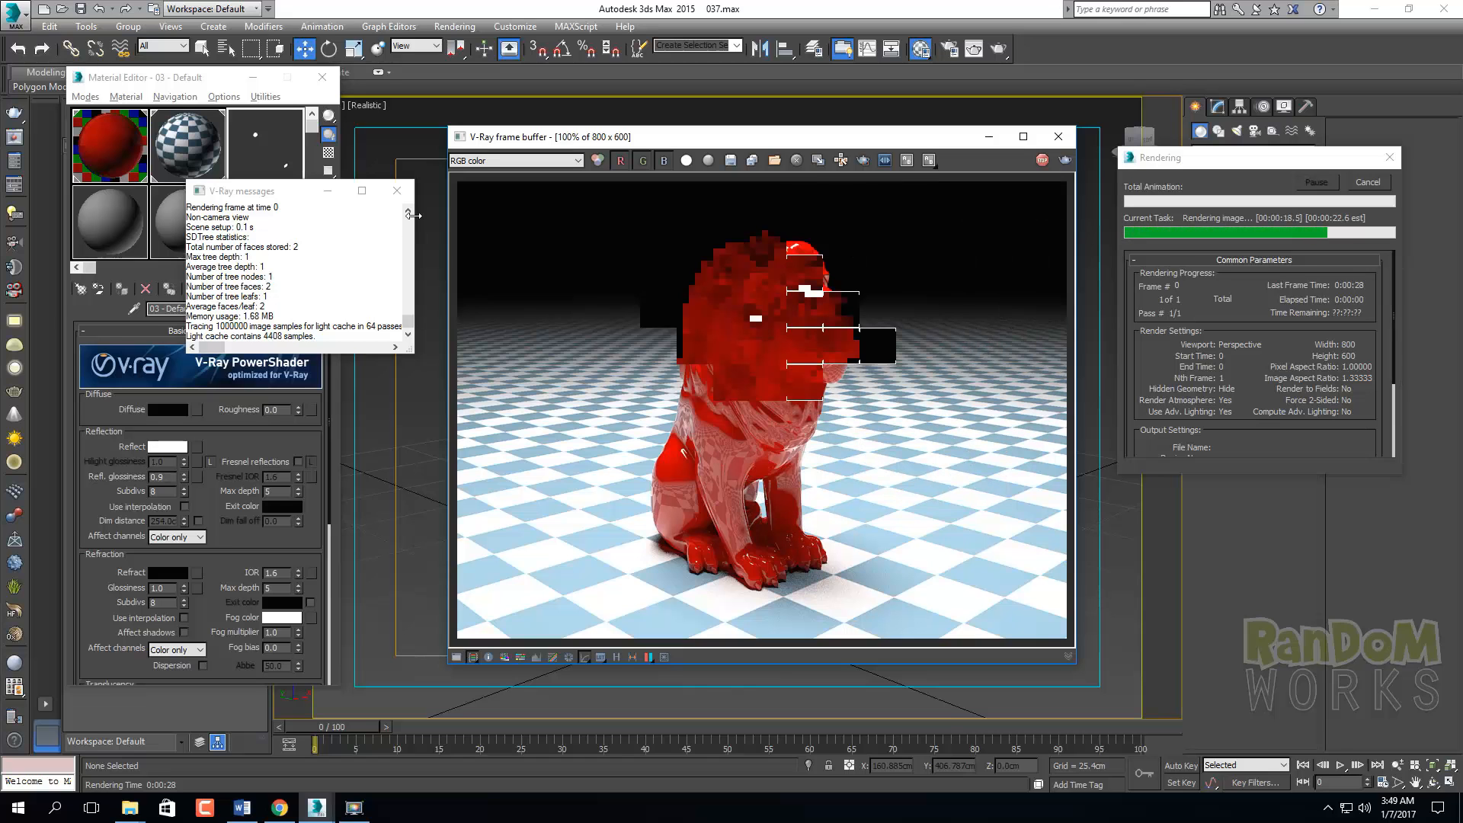
Dismiss the V-Ray messages and examine the reflections on the lion's legs in the new render
{"action": "left_click", "coordinate": [396, 191]}
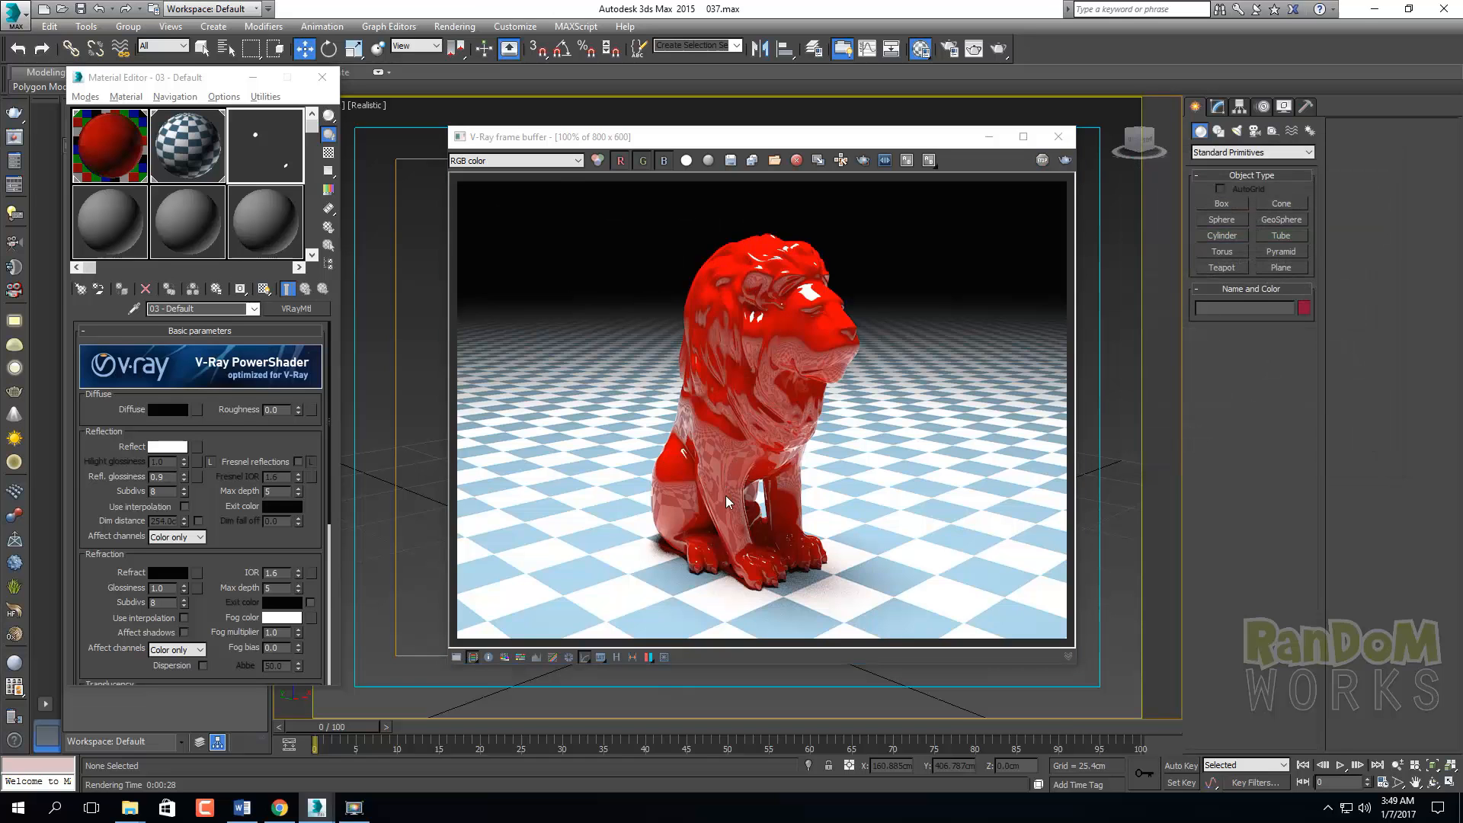
{"action": "scroll", "coordinate": [725, 495], "scroll_direction": "up", "scroll_amount": 2}
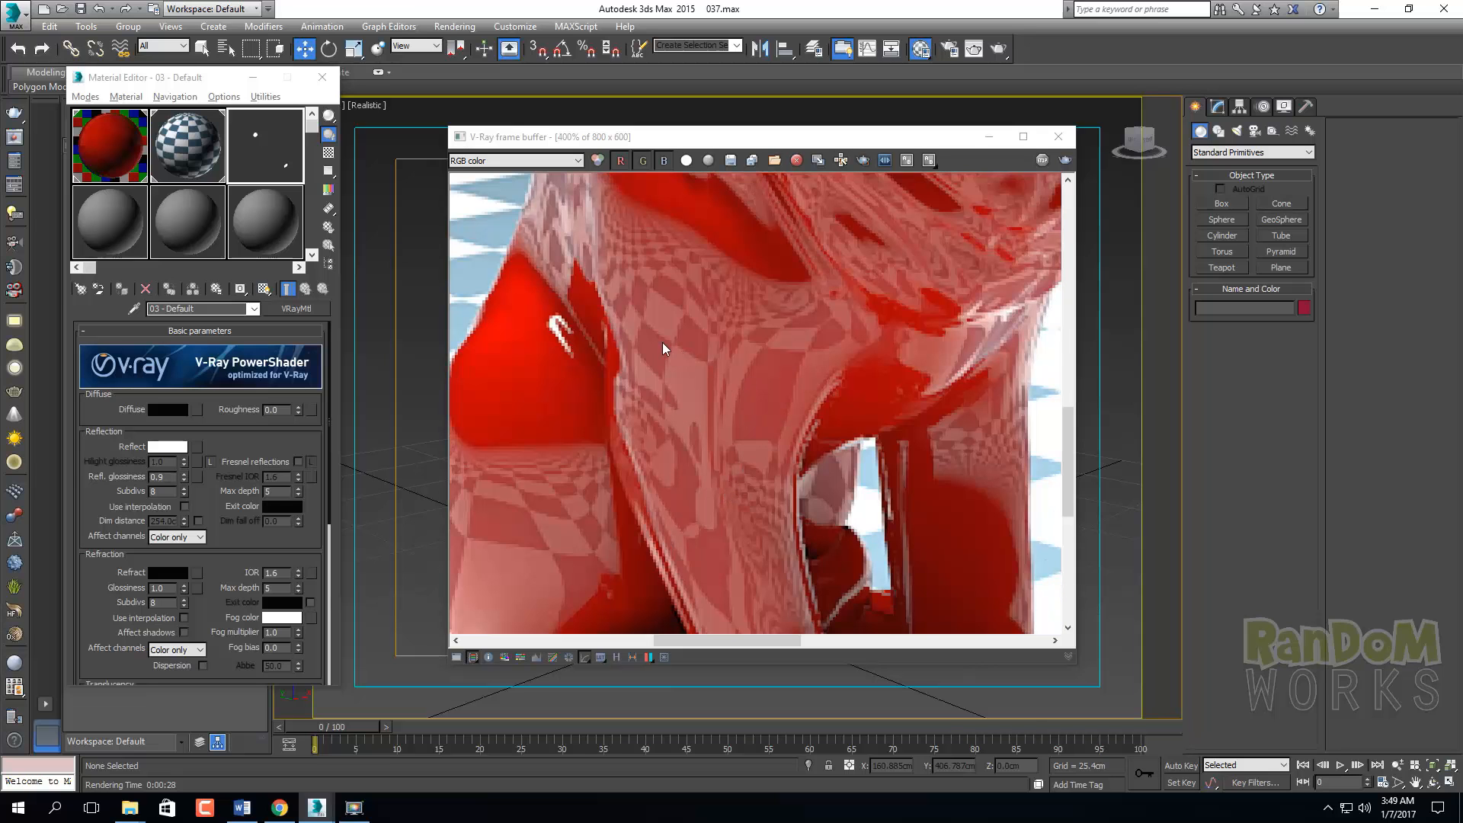
{"action": "scroll", "coordinate": [722, 411], "scroll_direction": "down", "scroll_amount": 1}
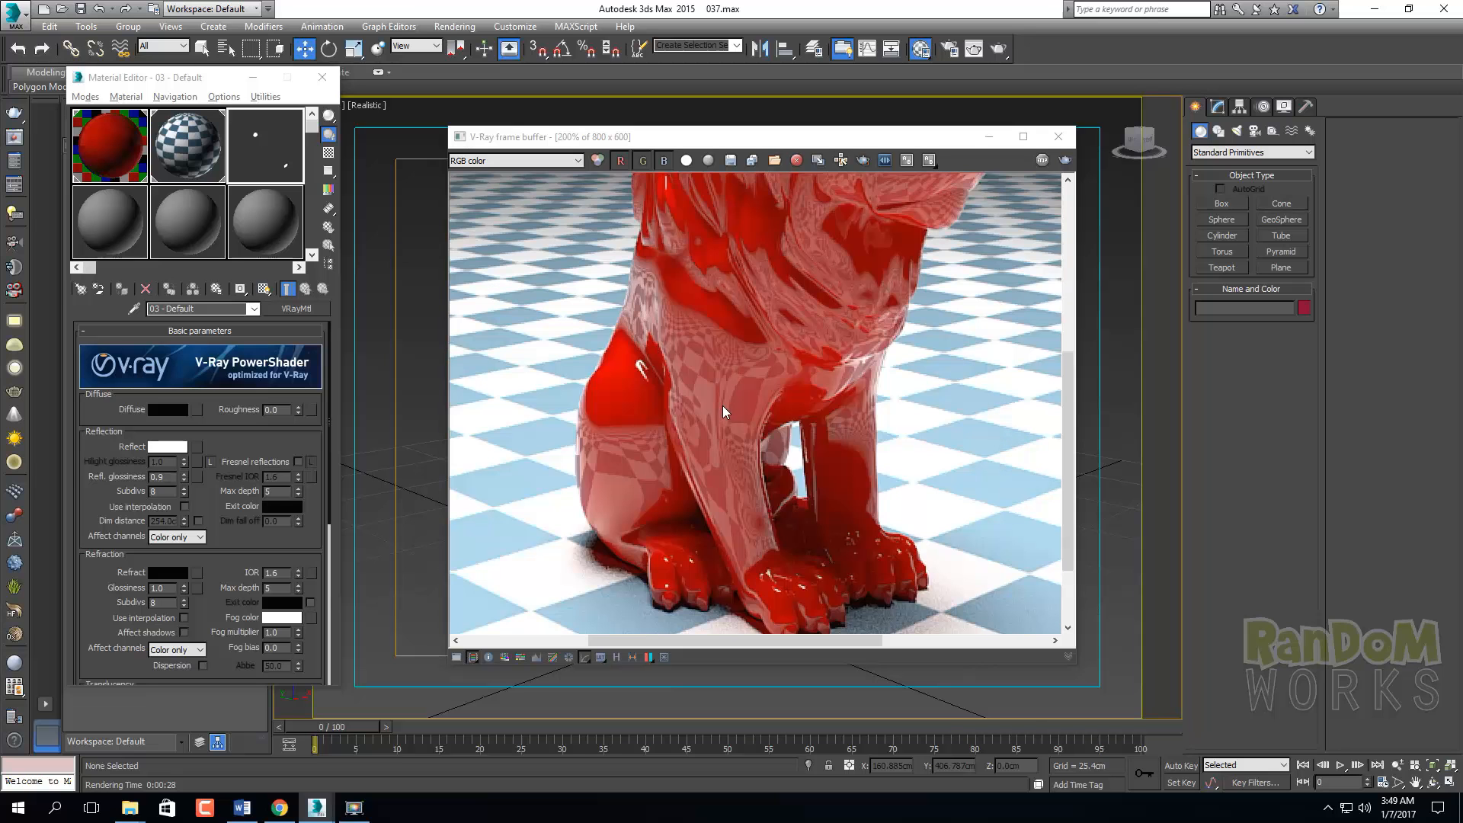
{"action": "scroll", "coordinate": [669, 344], "scroll_direction": "up", "scroll_amount": 1}
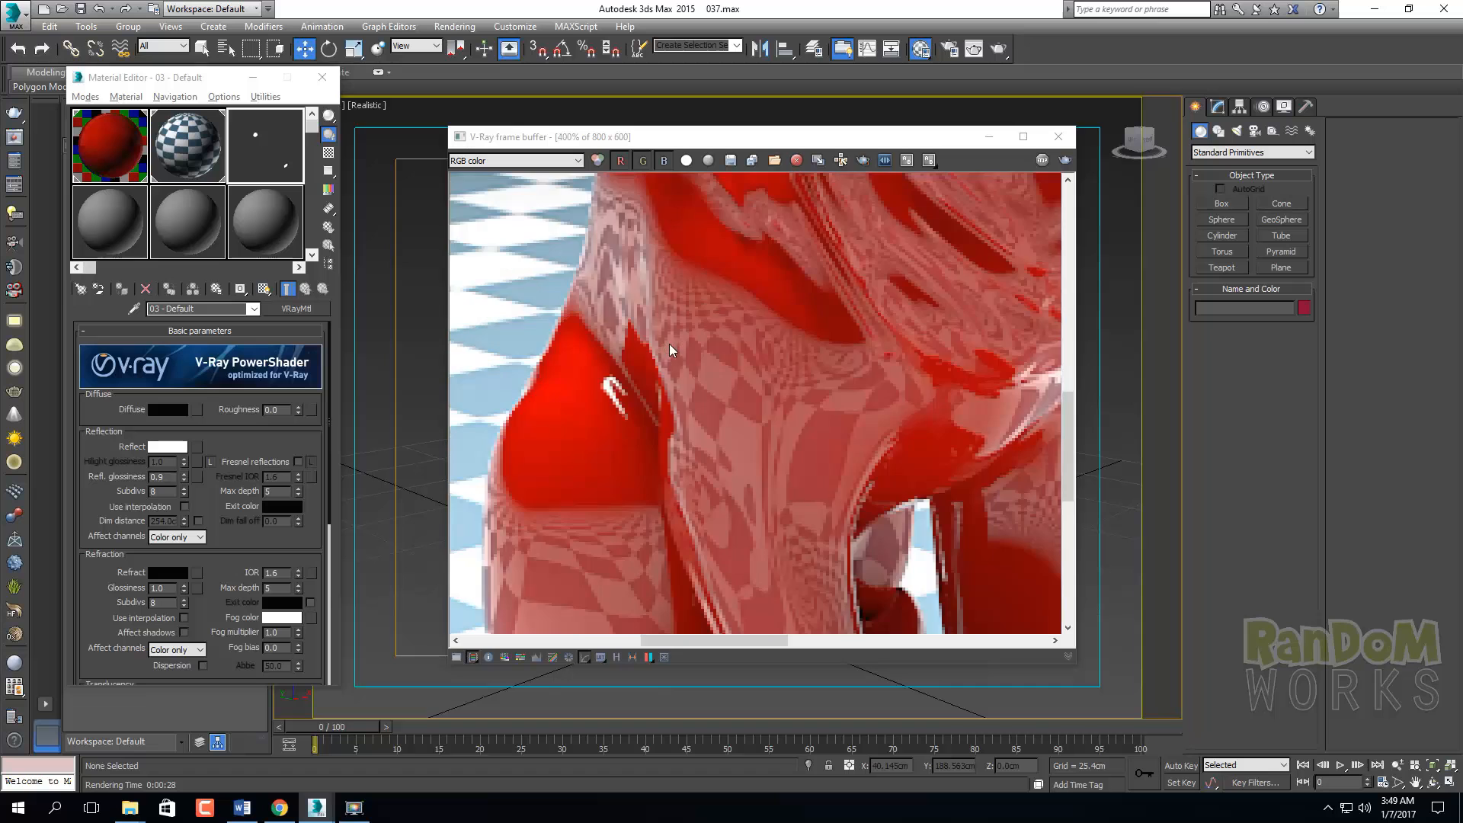
{"action": "scroll", "coordinate": [726, 386], "scroll_direction": "down", "scroll_amount": 2}
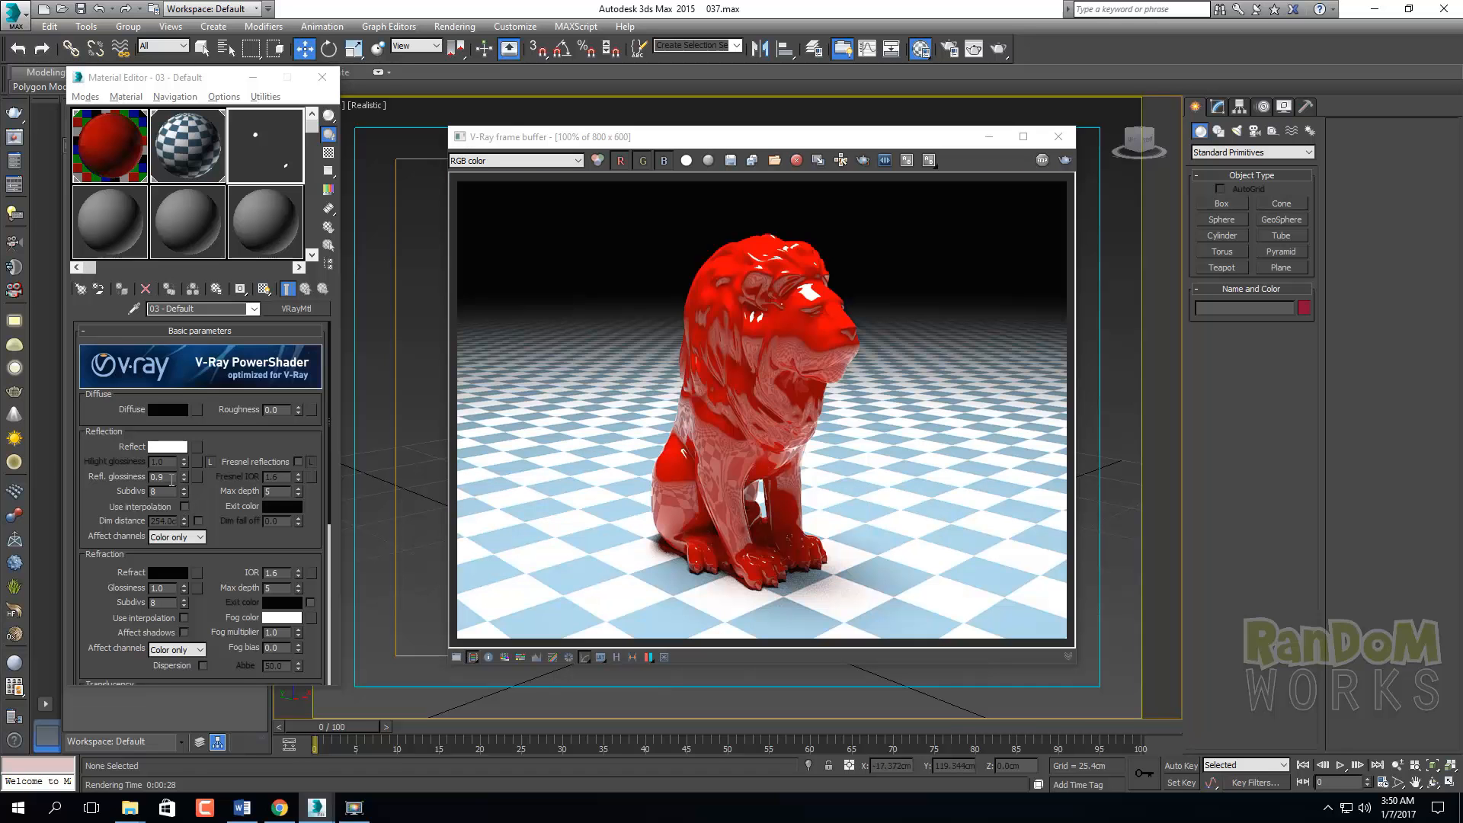
Try a reflection glossiness of 0.5 on the 03 - Default material and return it to 1
{"action": "double_click", "coordinate": [162, 476]}
{"action": "type", "text": ".5"}
{"action": "key", "text": "Return"}
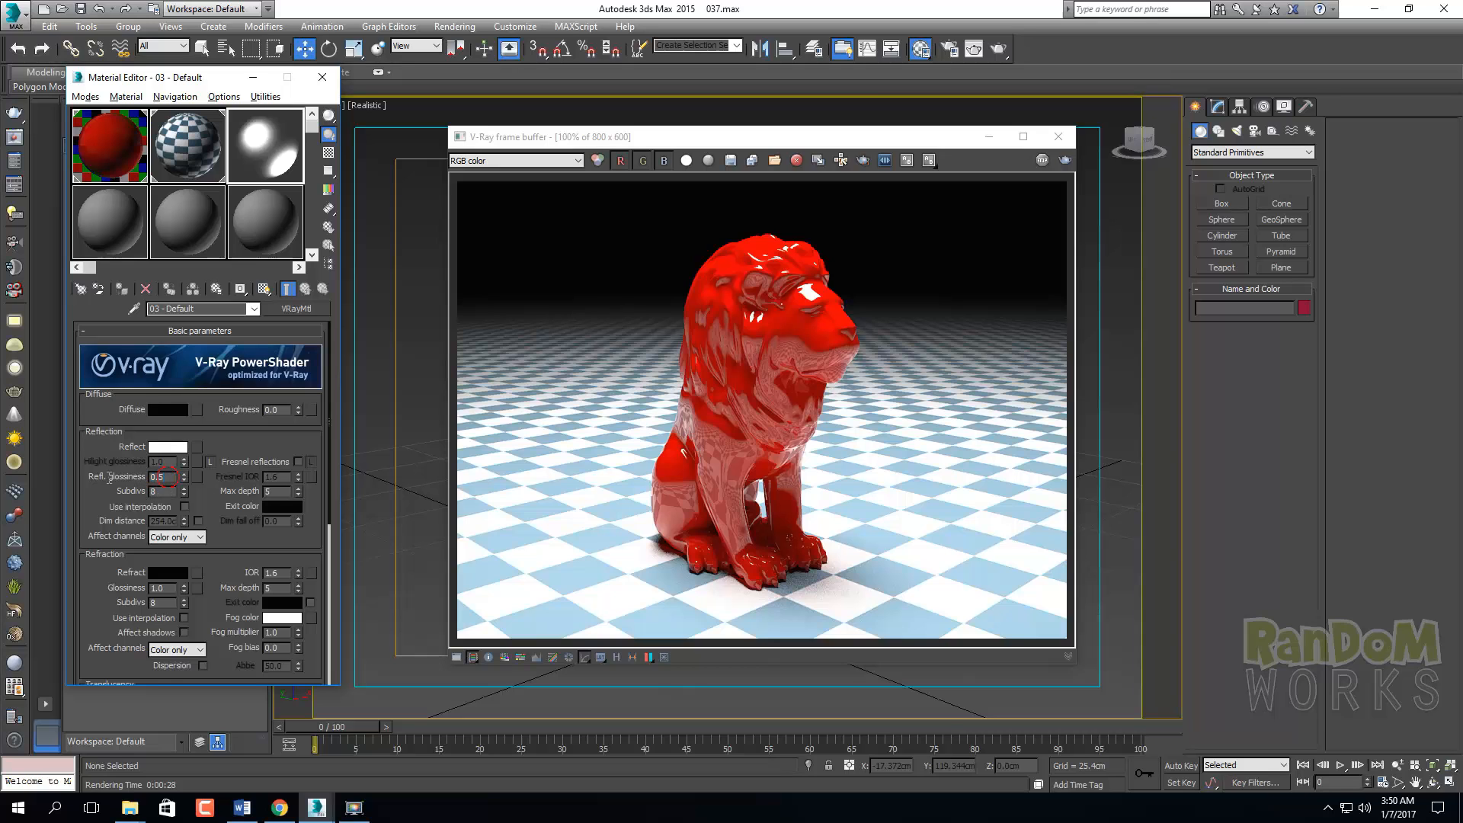
{"action": "type", "text": "1"}
{"action": "key", "text": "Return"}
Set the reflection glossiness of the lion's Arch34_037 material to 0.9 and render the scene
{"action": "left_click", "coordinate": [102, 137]}
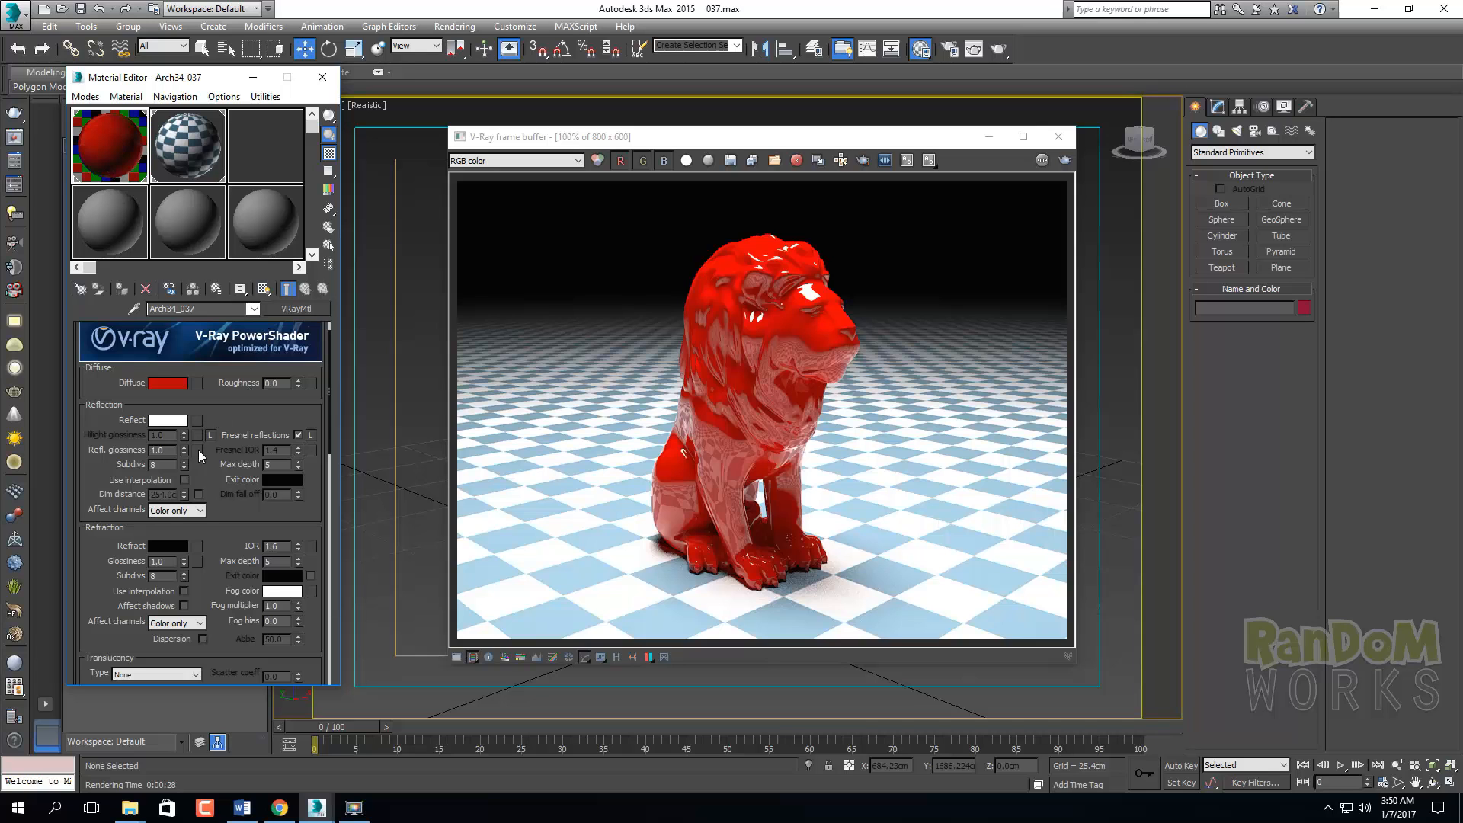
{"action": "double_click", "coordinate": [162, 450]}
{"action": "type", "text": "0.9"}
{"action": "key", "text": "Return"}
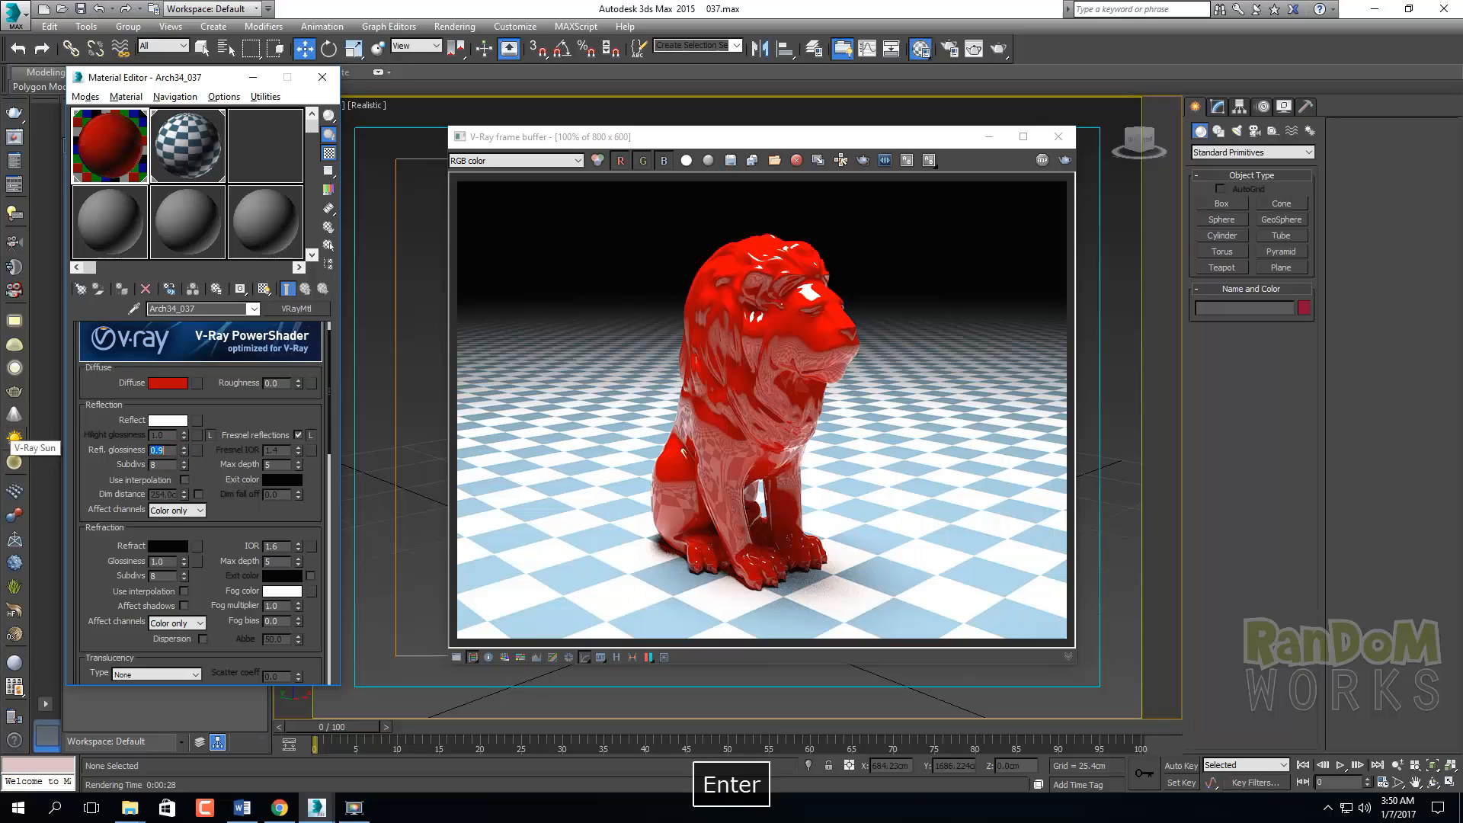
{"action": "left_click", "coordinate": [1064, 160]}
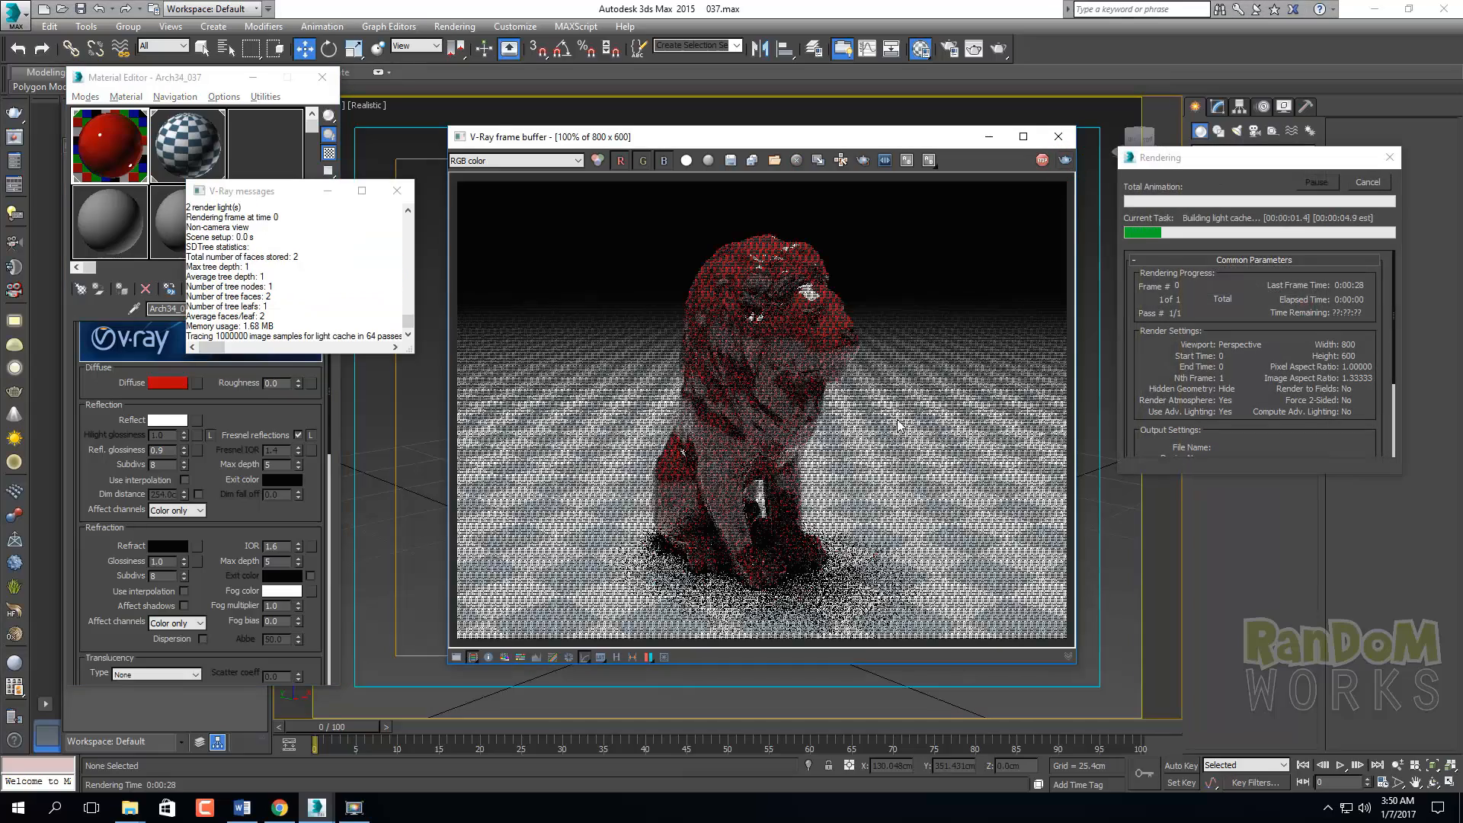
Examine the blurred reflections and highlights on the lion's body and face in the render
{"action": "scroll", "coordinate": [733, 478], "scroll_direction": "up", "scroll_amount": 1}
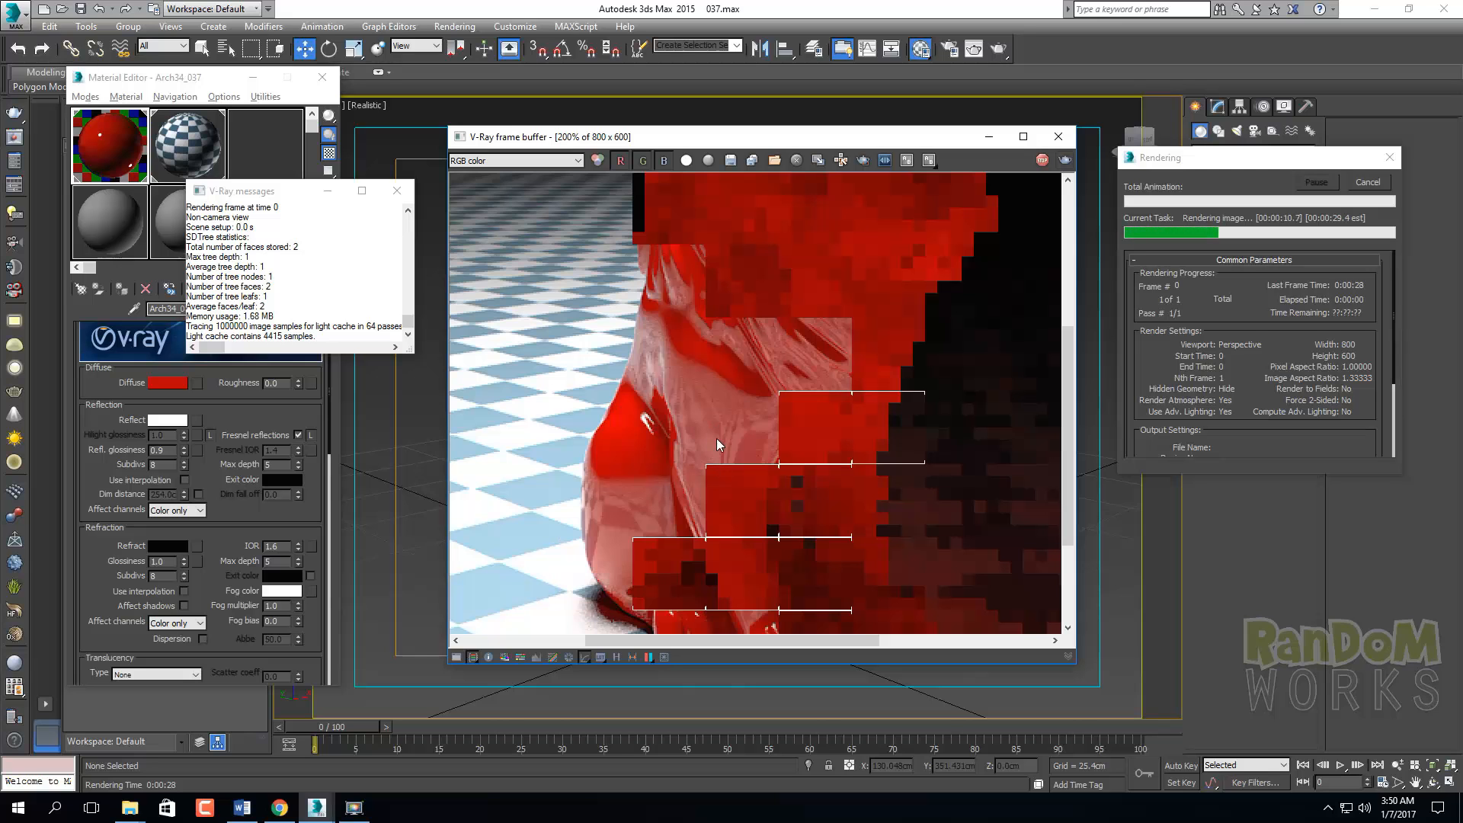
{"action": "double_click", "coordinate": [743, 401]}
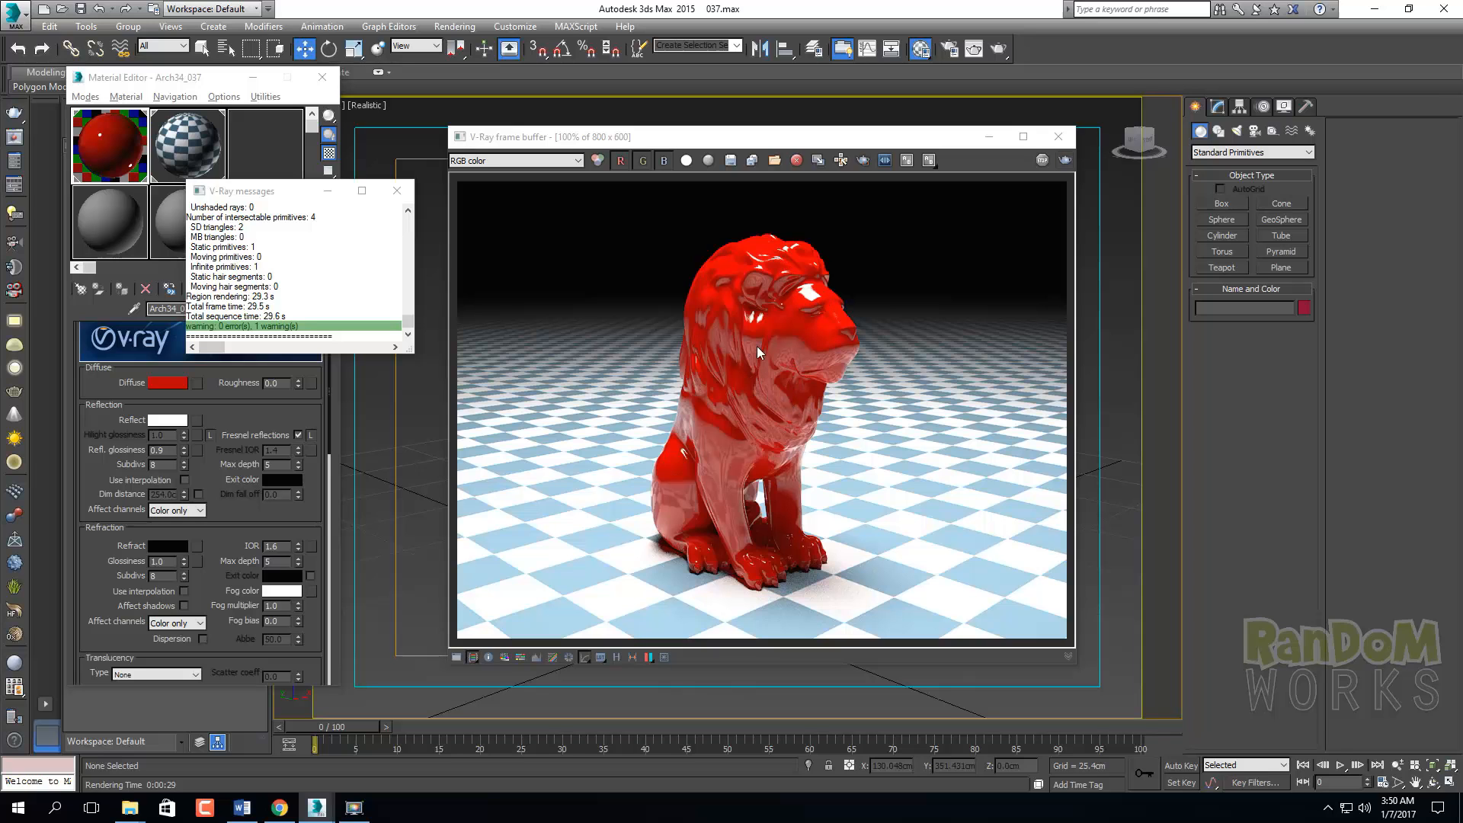
{"action": "left_click", "coordinate": [393, 191]}
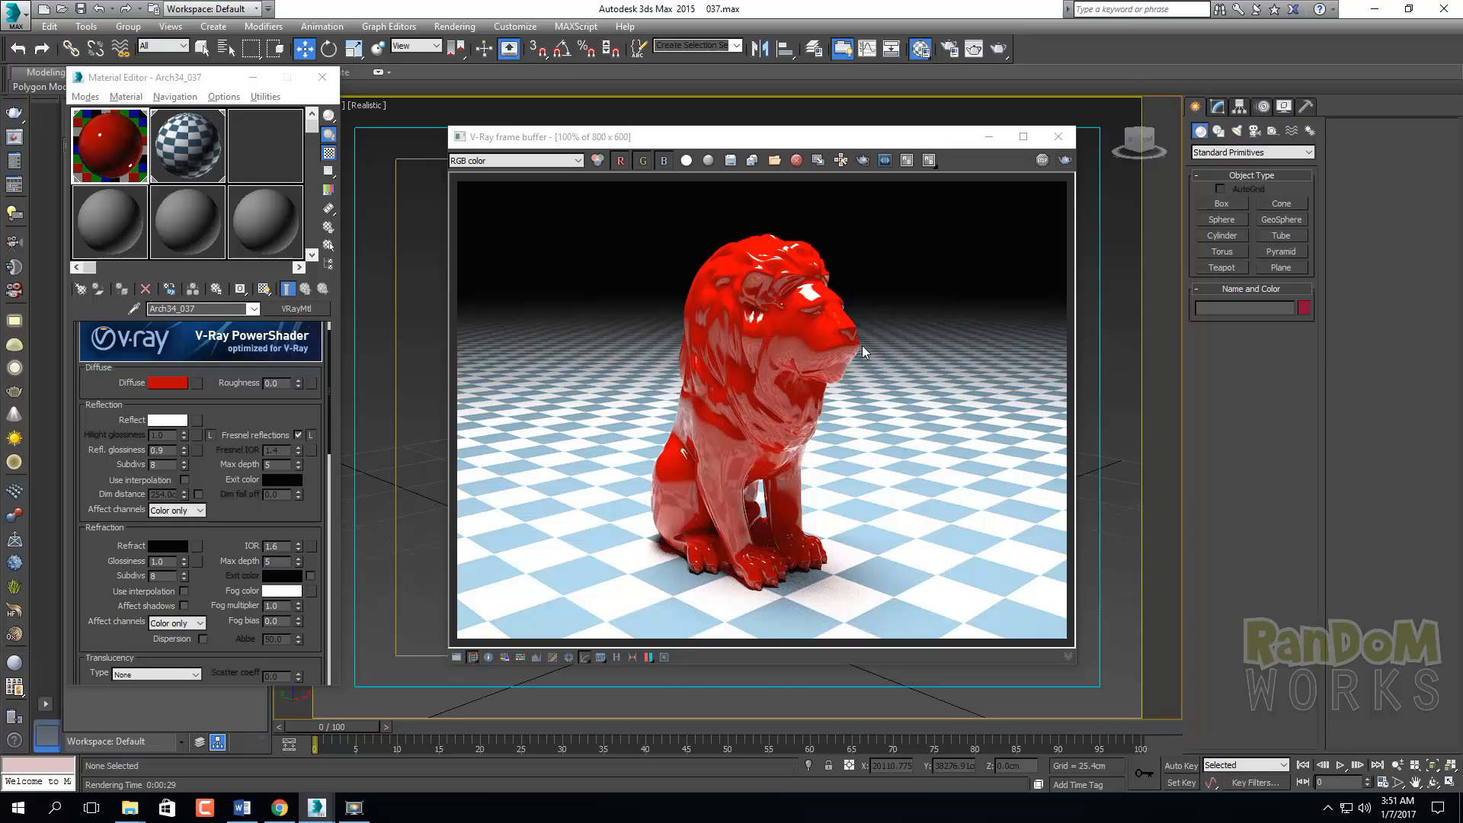
{"action": "left_click", "coordinate": [791, 290]}
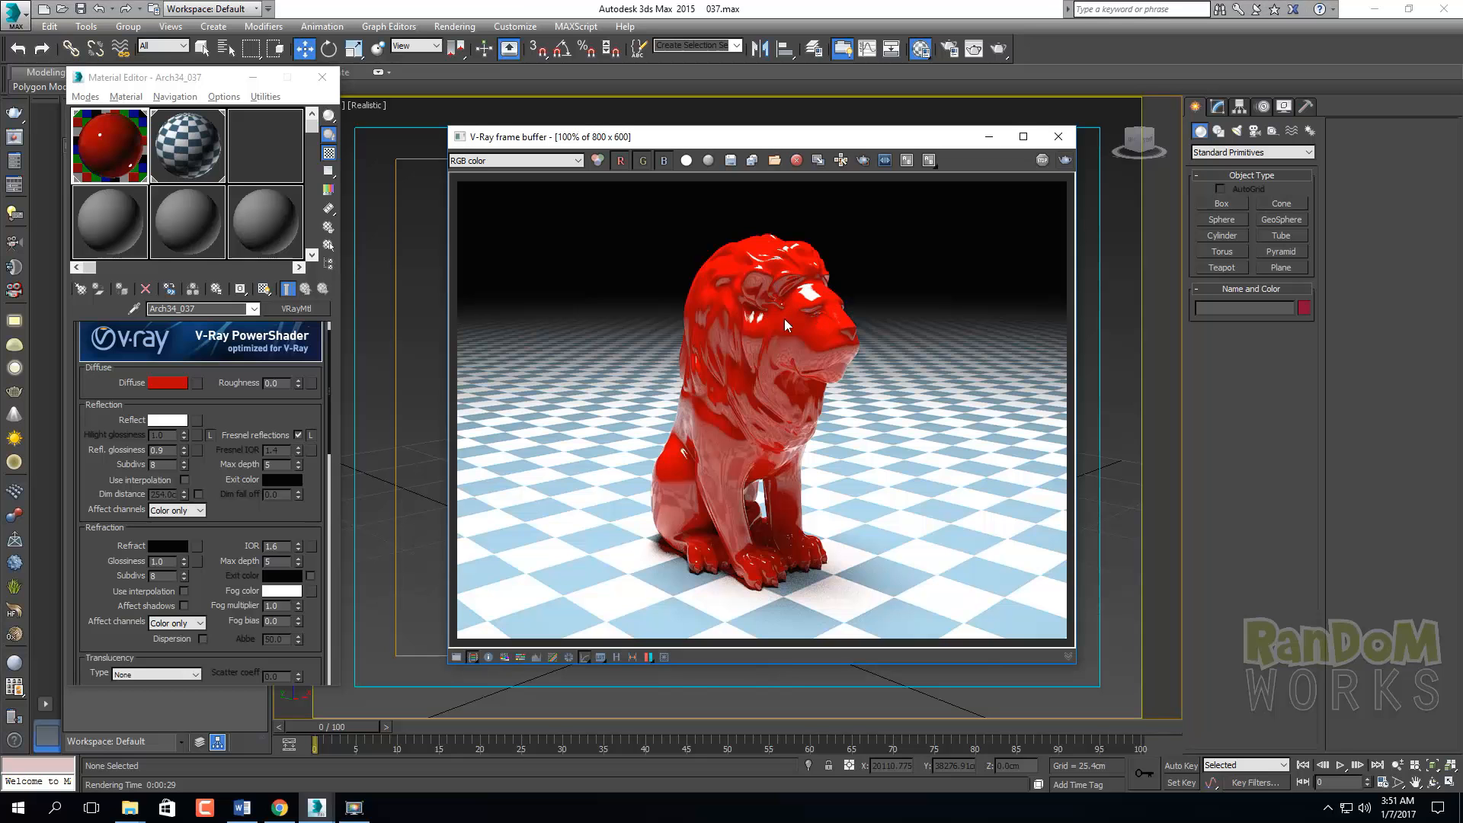
{"action": "scroll", "coordinate": [802, 294], "scroll_direction": "up", "scroll_amount": 2}
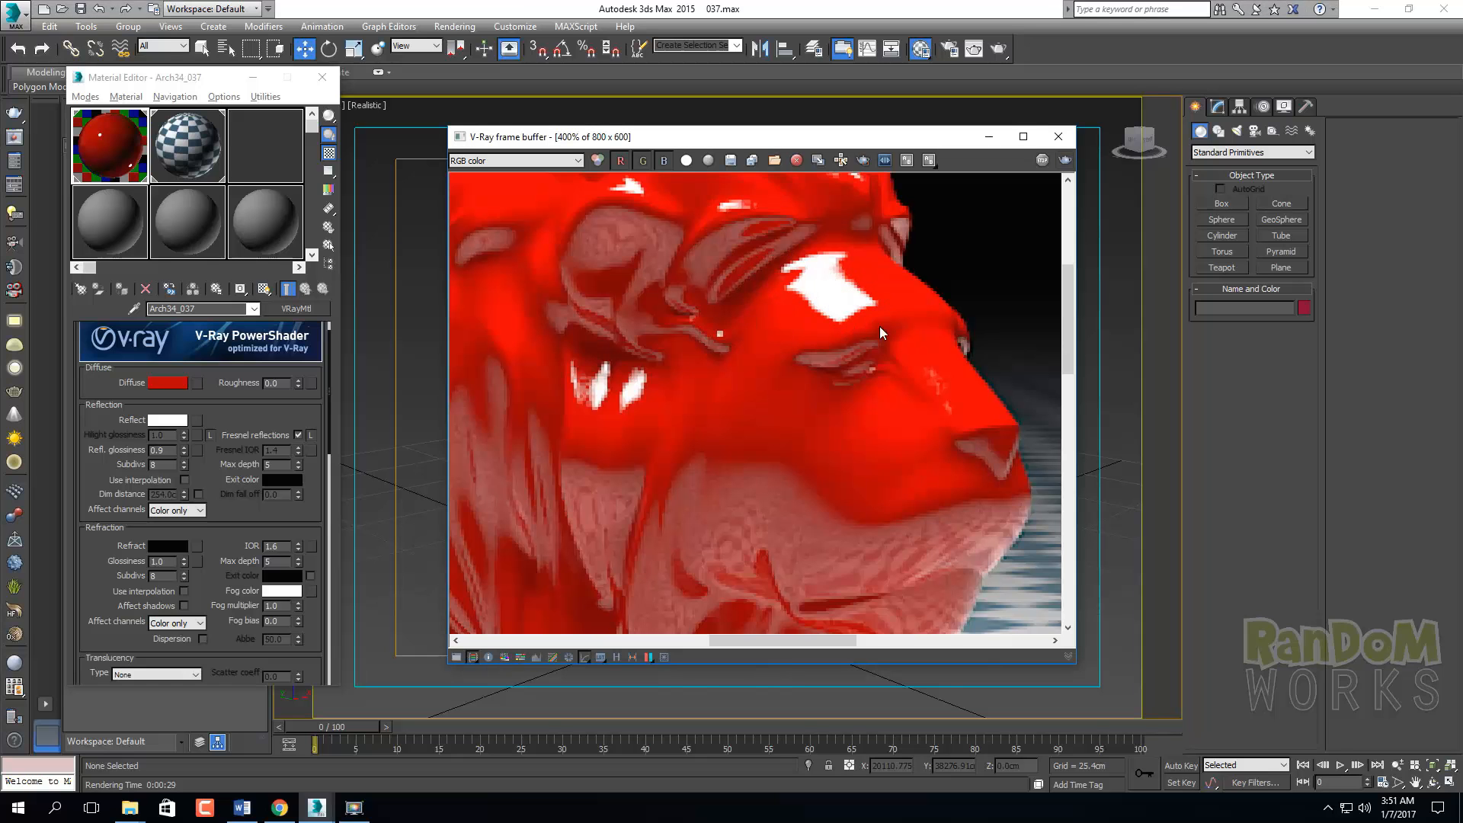
{"action": "scroll", "coordinate": [779, 357], "scroll_direction": "down", "scroll_amount": 1}
{"action": "scroll", "coordinate": [702, 409], "scroll_direction": "down", "scroll_amount": 1}
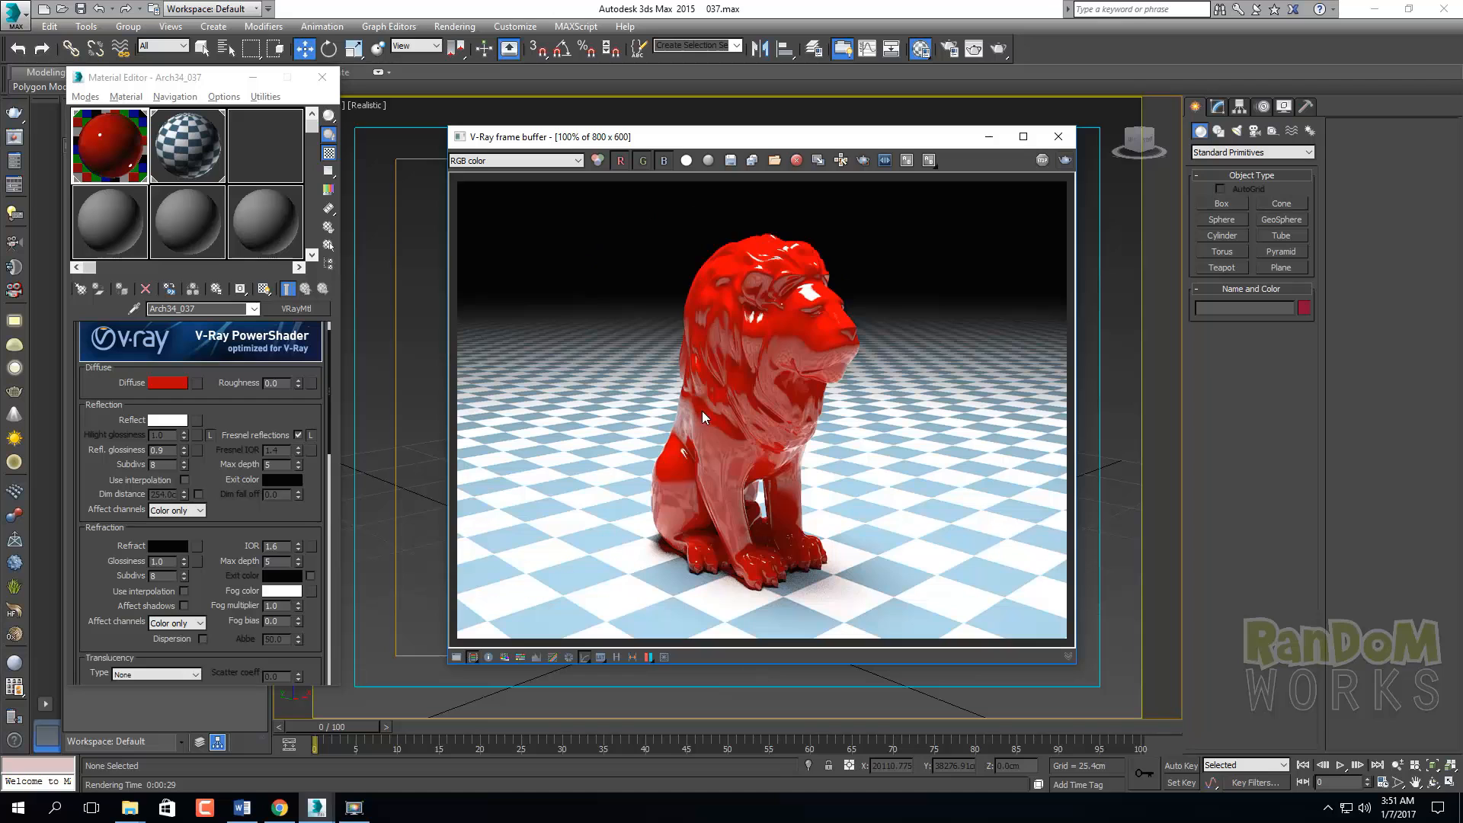
Set the reflection glossiness of the Arch34_037 material to 0.7 and render the scene again
{"action": "double_click", "coordinate": [169, 451]}
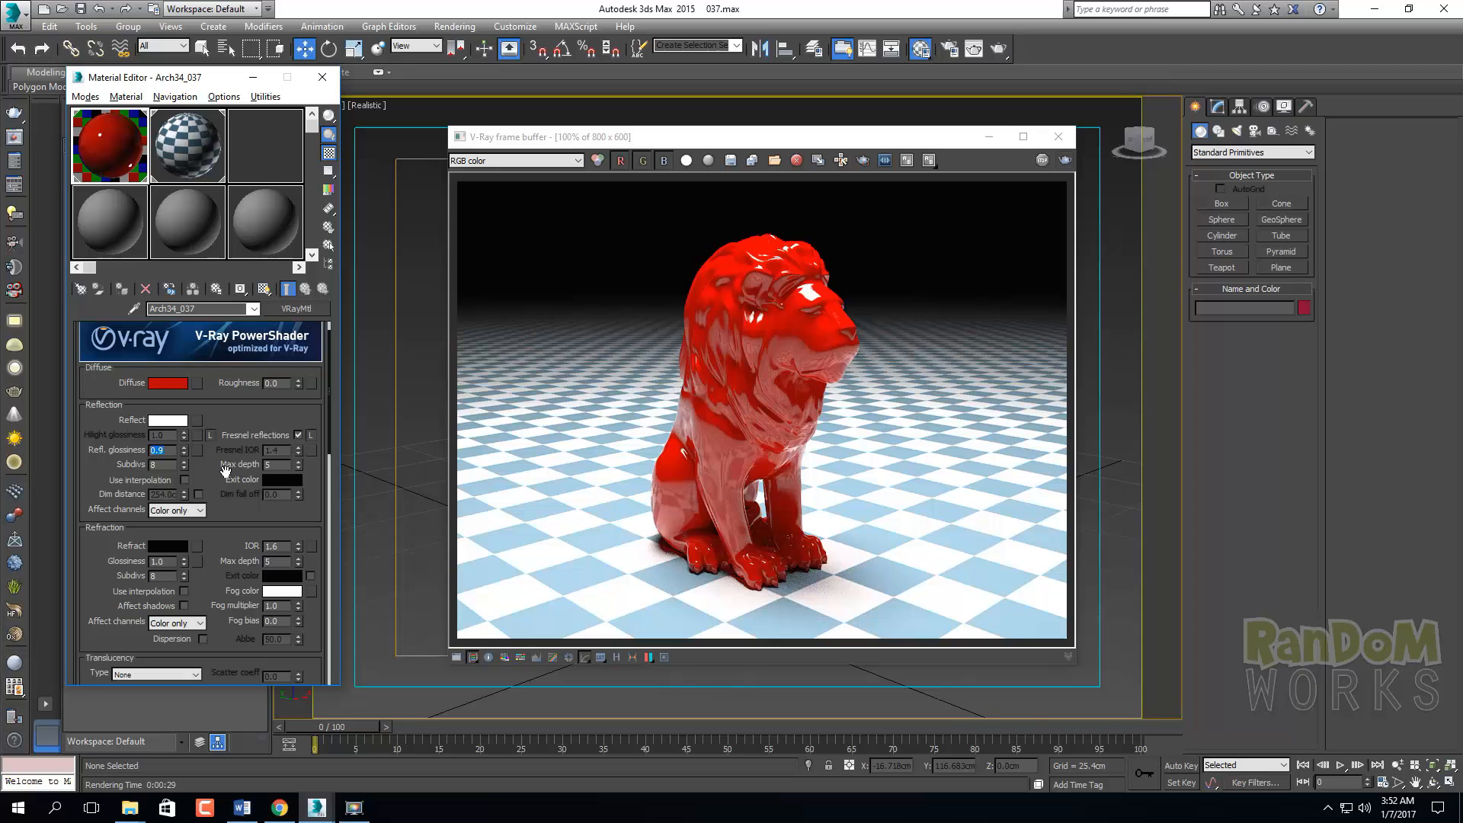
{"action": "type", "text": "0.7"}
{"action": "key", "text": "Return"}
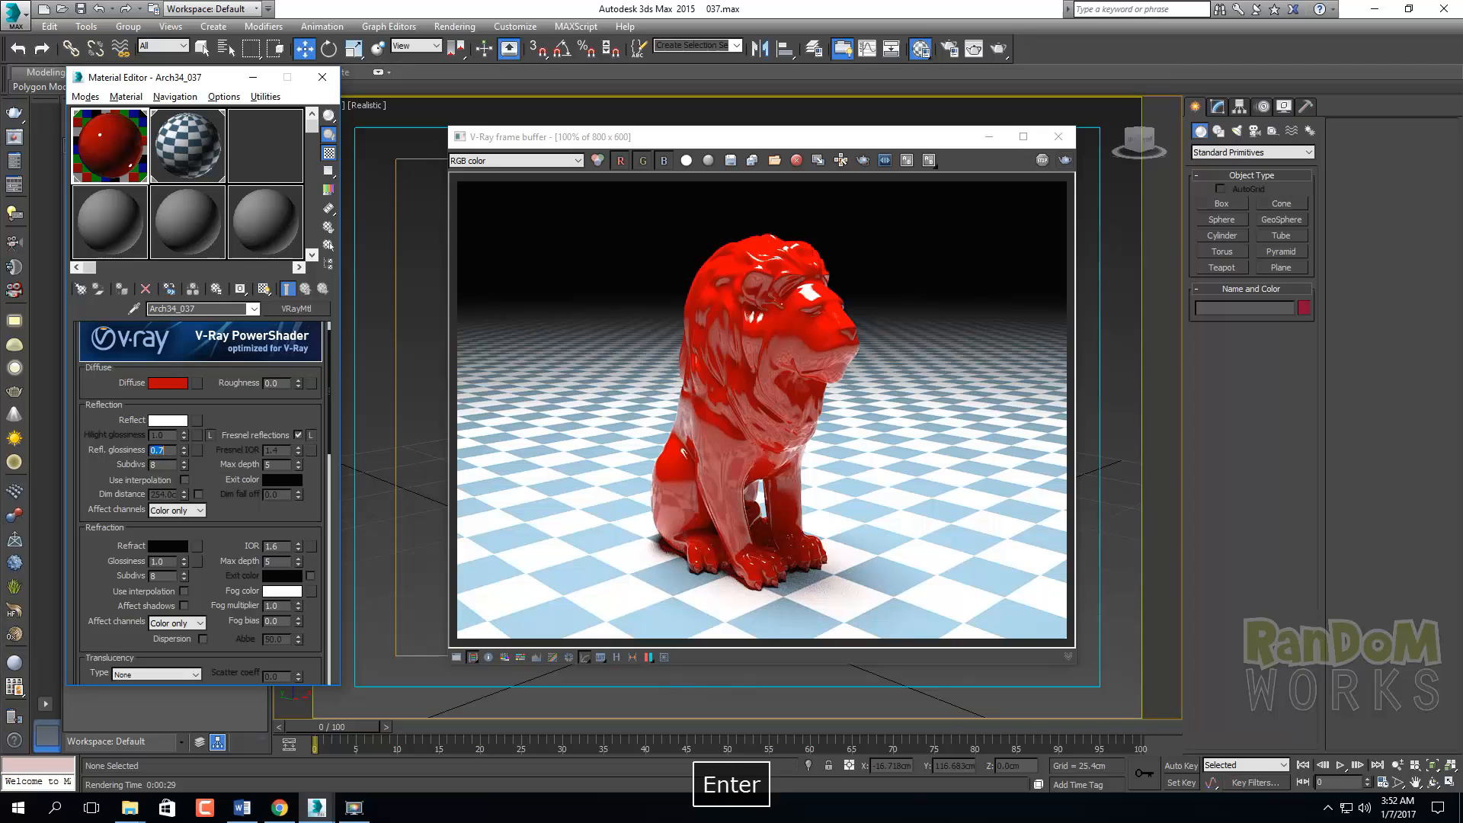
{"action": "left_click", "coordinate": [218, 460]}
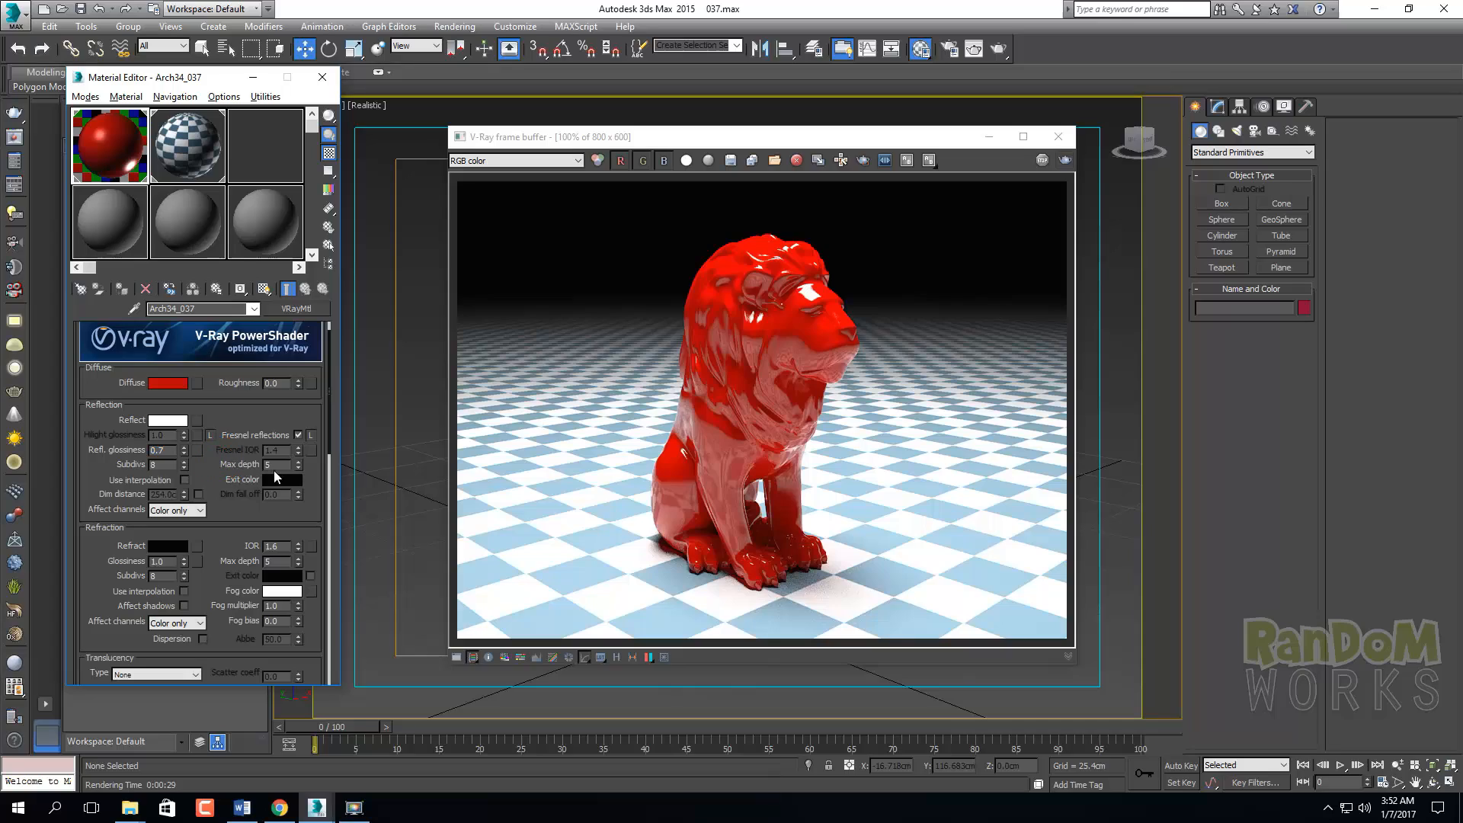
{"action": "left_click", "coordinate": [1063, 160]}
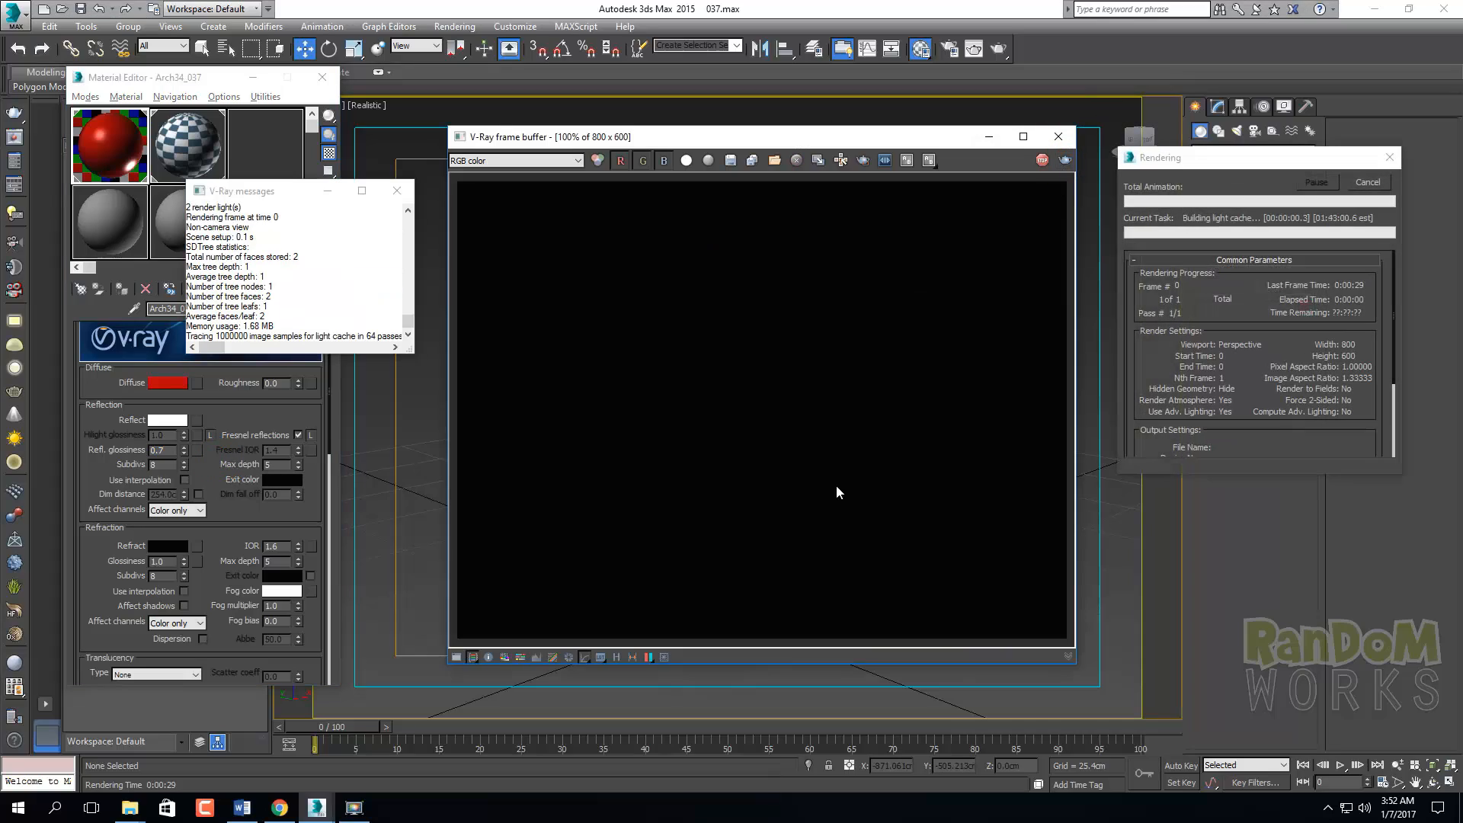
{"action": "left_click", "coordinate": [364, 812]}
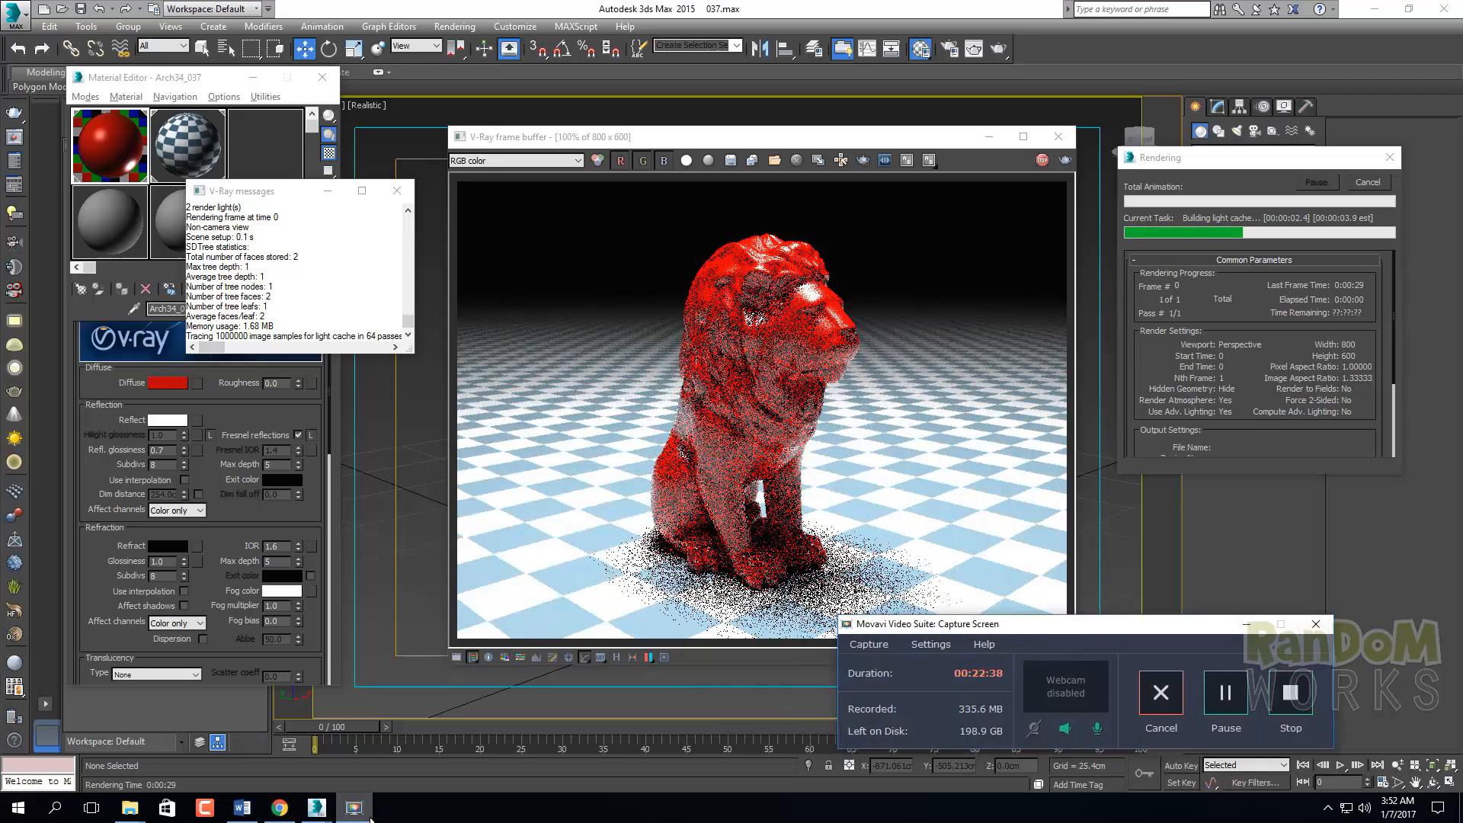
{"action": "left_click", "coordinate": [370, 816]}
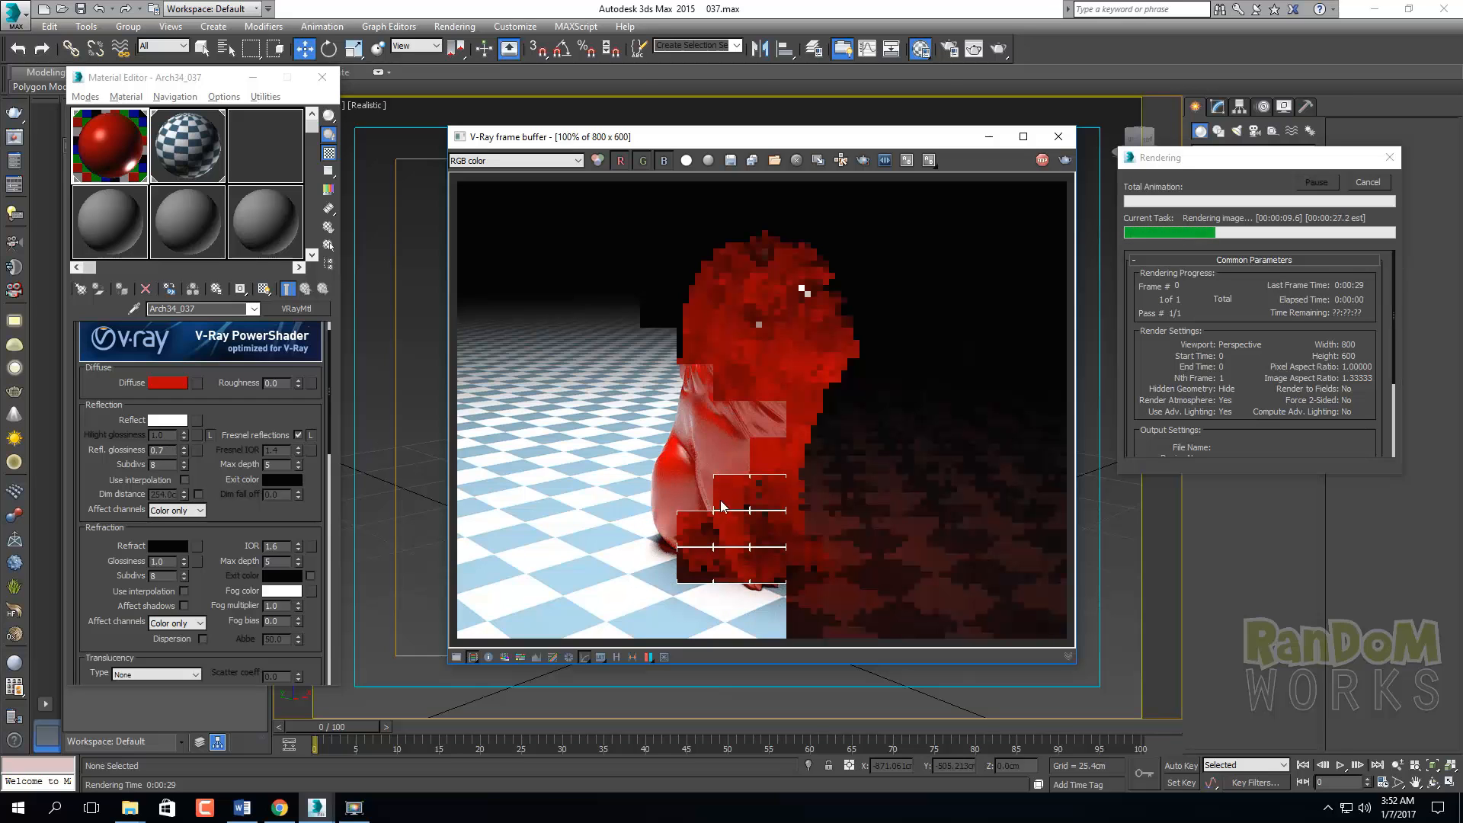
Try a reflection glossiness of 0.6 on the lion's Arch34_037 material and start rendering the scene
{"action": "scroll", "coordinate": [708, 465], "scroll_direction": "up", "scroll_amount": 1}
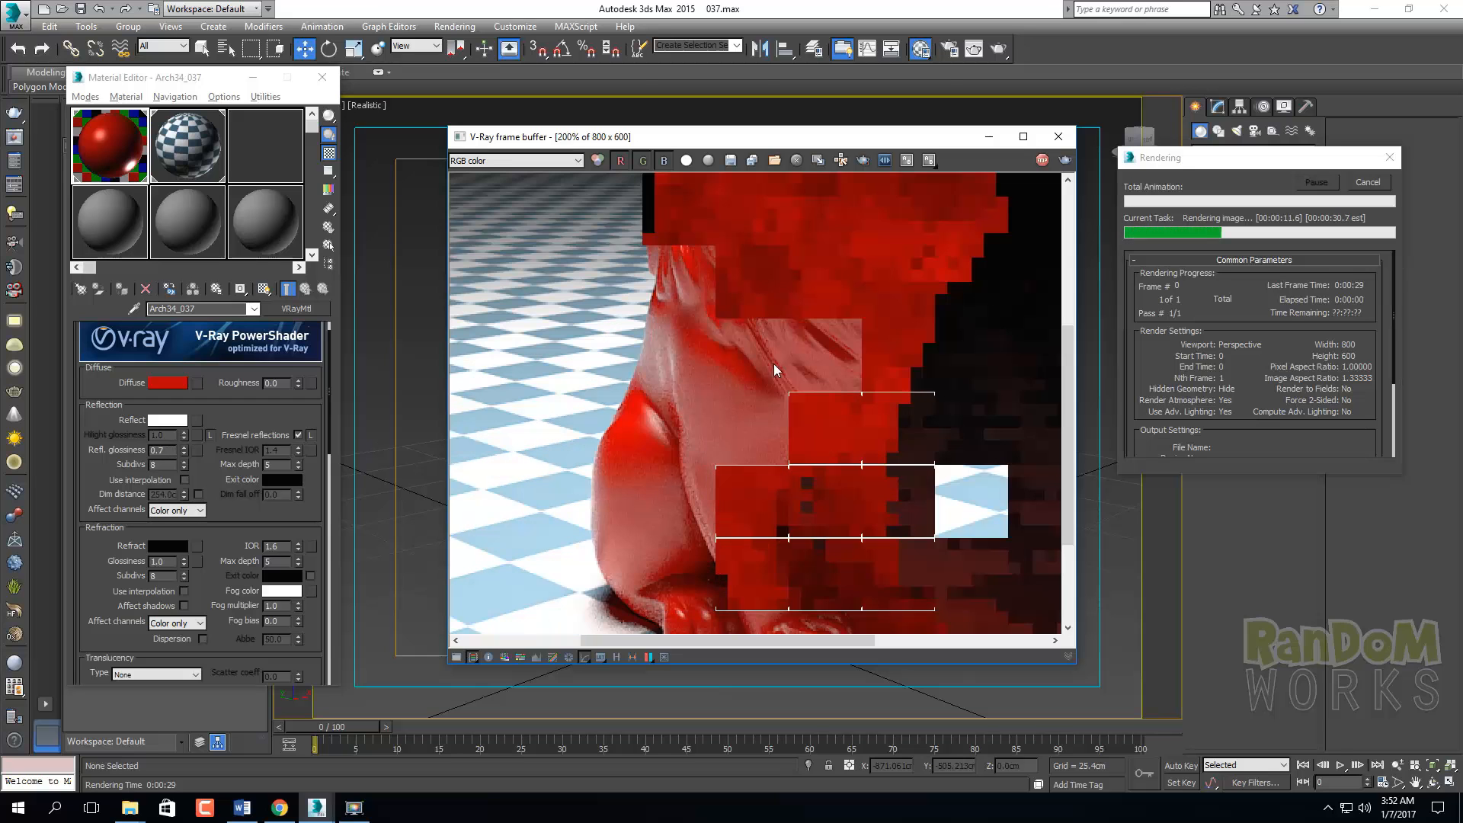
{"action": "scroll", "coordinate": [728, 417], "scroll_direction": "down", "scroll_amount": 1}
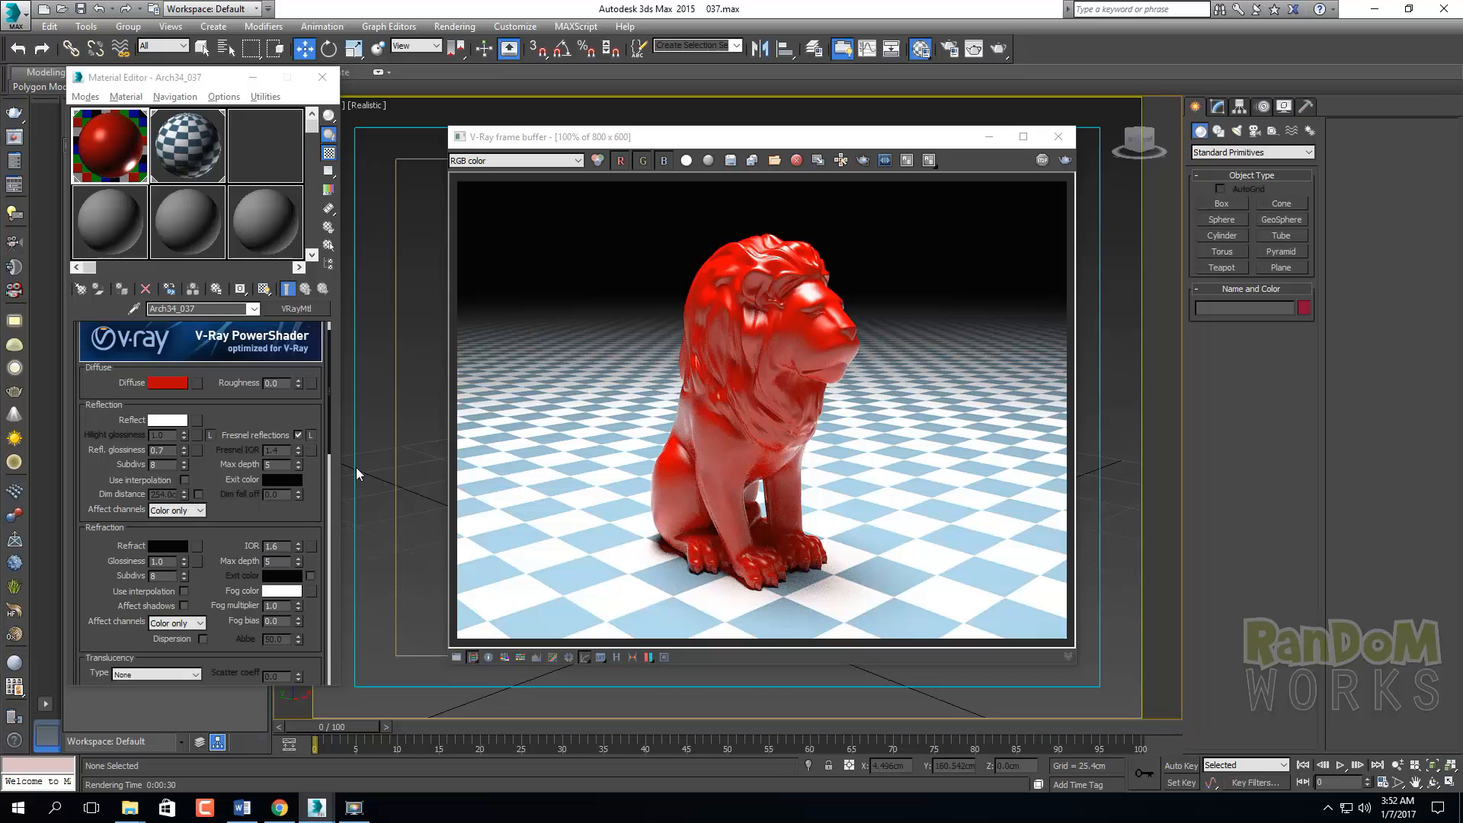
{"action": "double_click", "coordinate": [162, 450]}
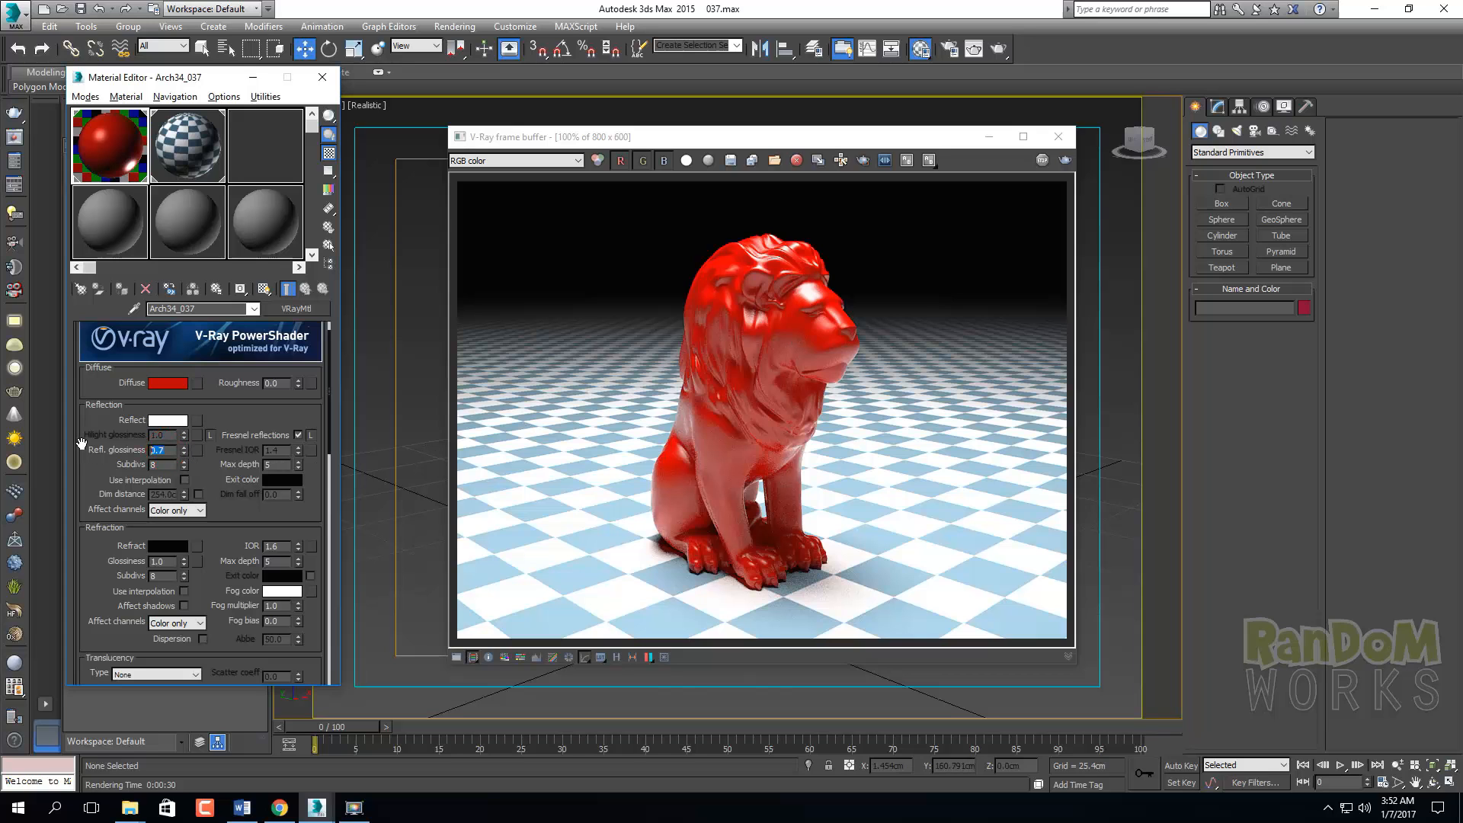
{"action": "type", "text": "0.5"}
{"action": "key", "text": "Return"}
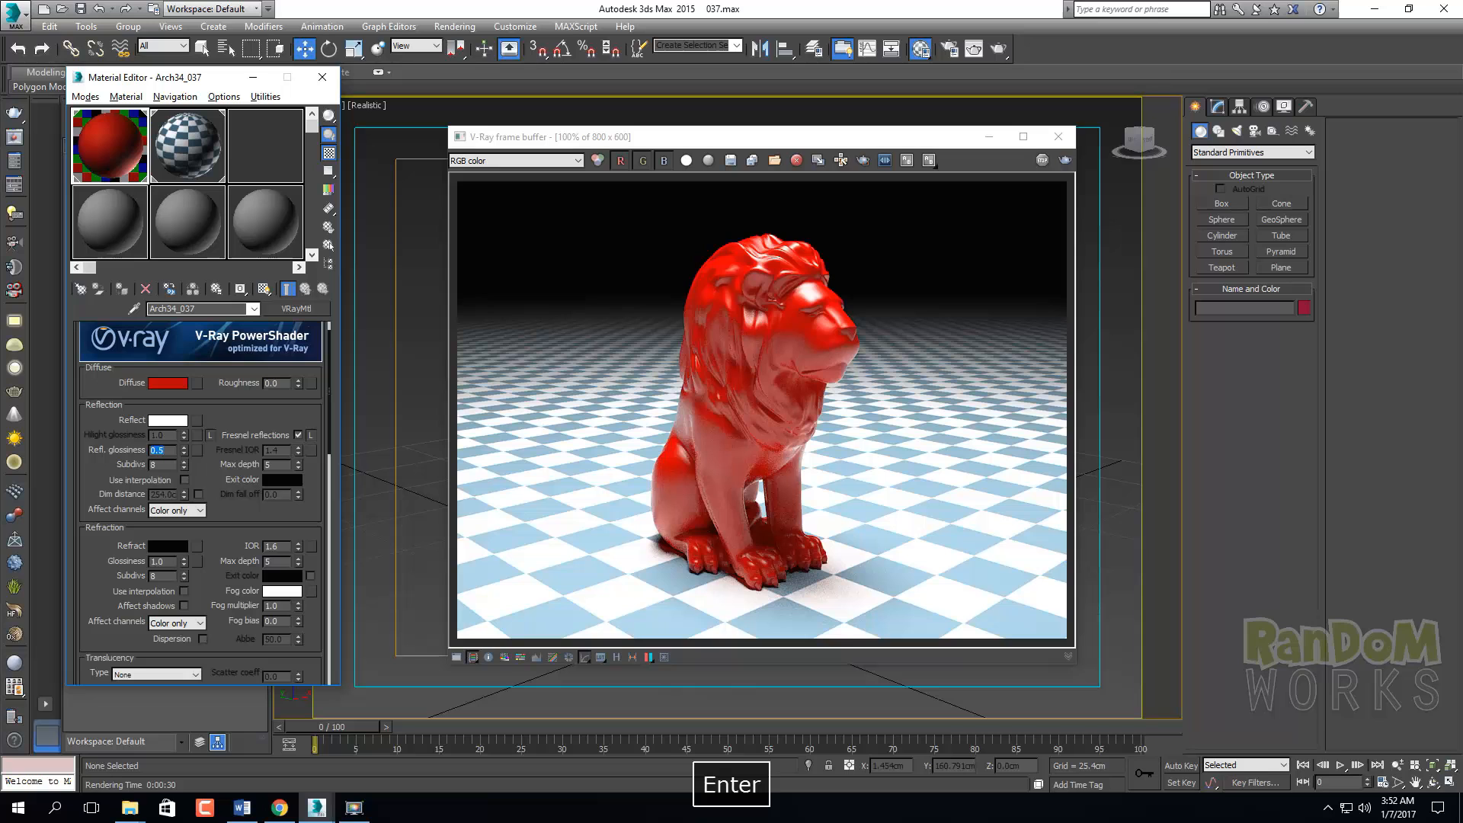
{"action": "type", "text": "0.6"}
{"action": "key", "text": "Return"}
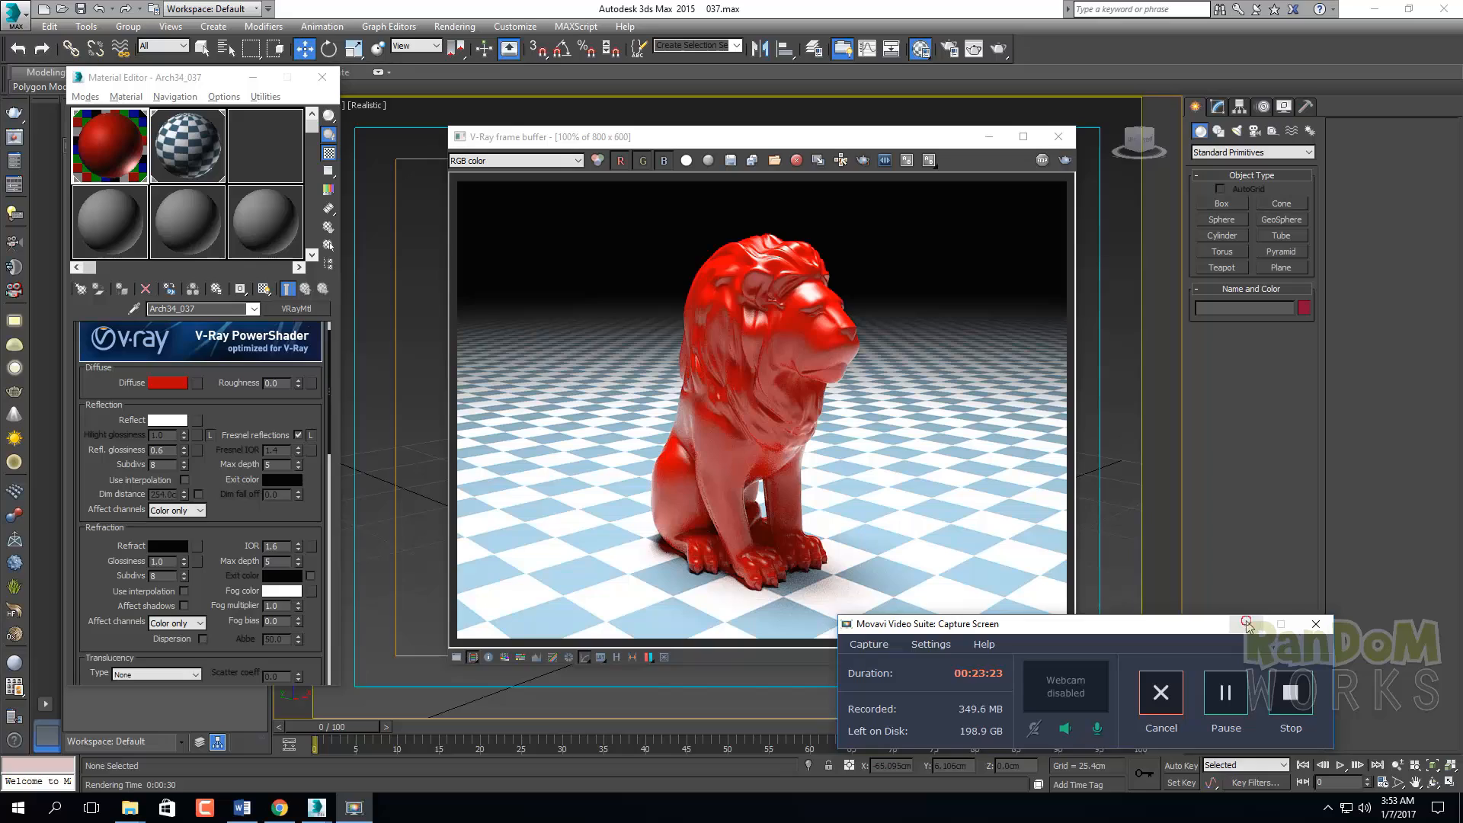
{"action": "left_click", "coordinate": [1246, 624]}
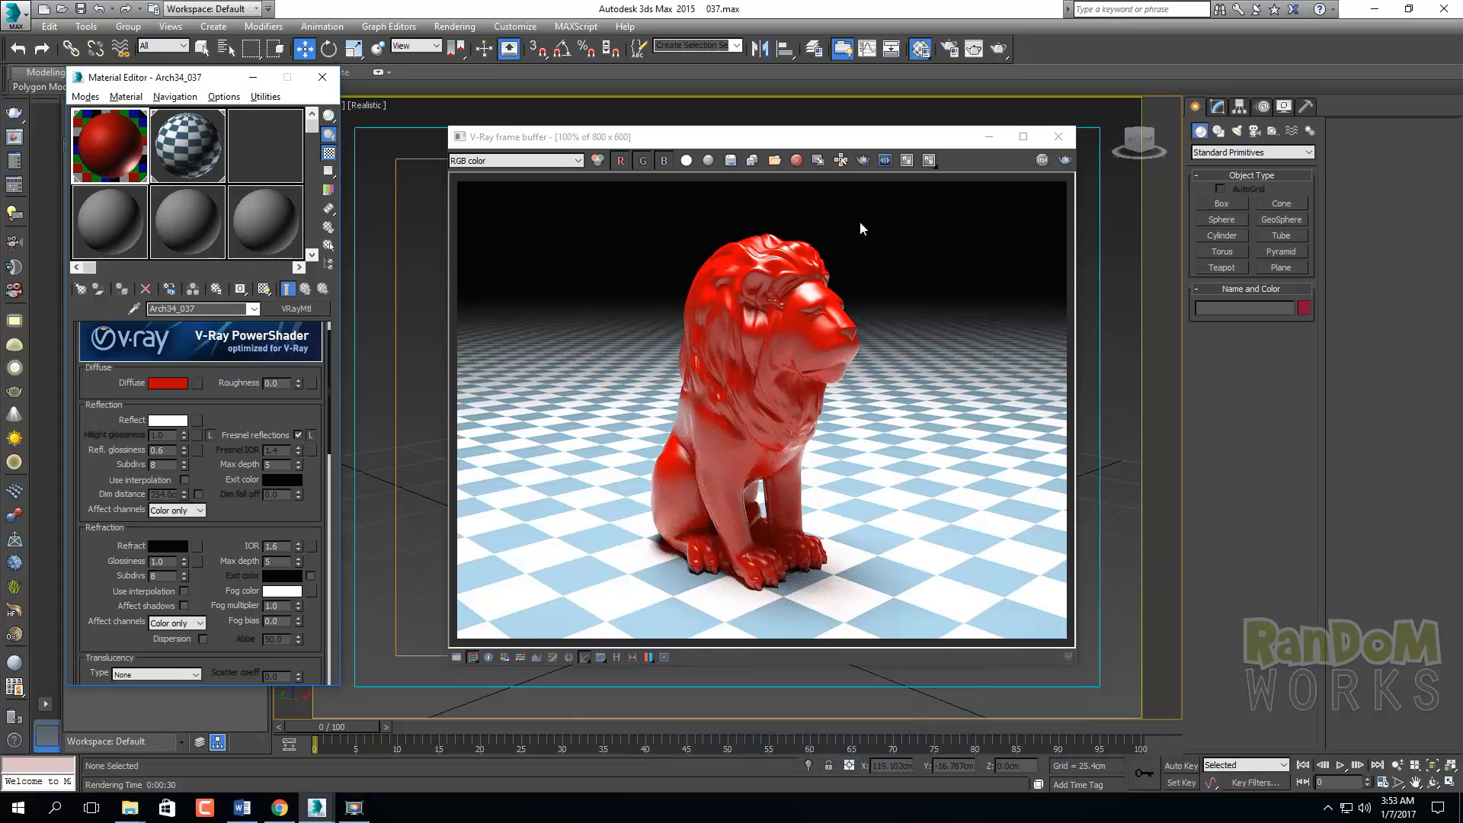
{"action": "left_click", "coordinate": [1065, 161]}
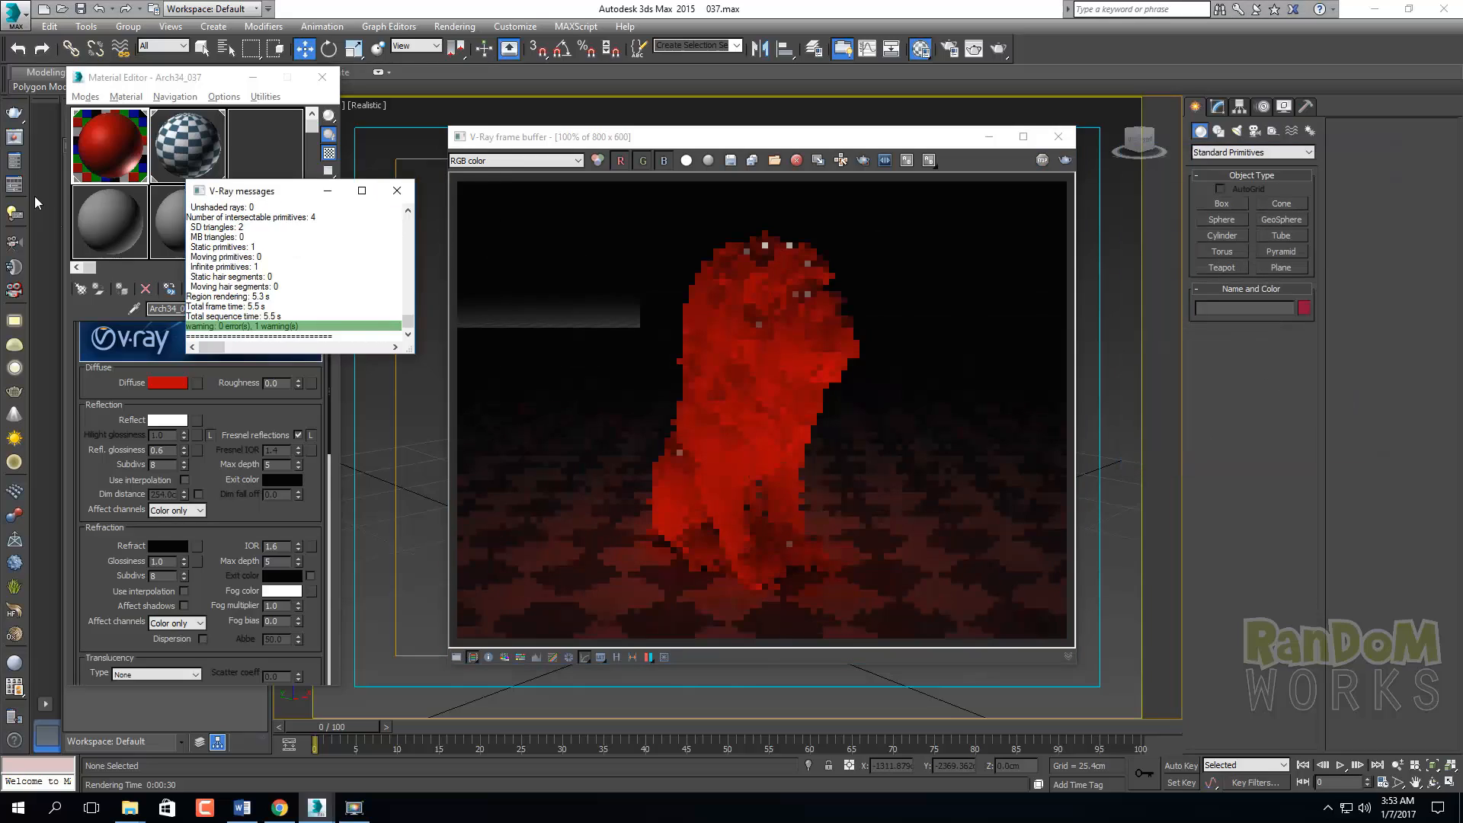
Set the reflection glossiness of the Arch34_037 material to 0.5 and render the scene again
{"action": "left_click", "coordinate": [402, 194]}
{"action": "type", "text": "0.5"}
{"action": "key", "text": "Return"}
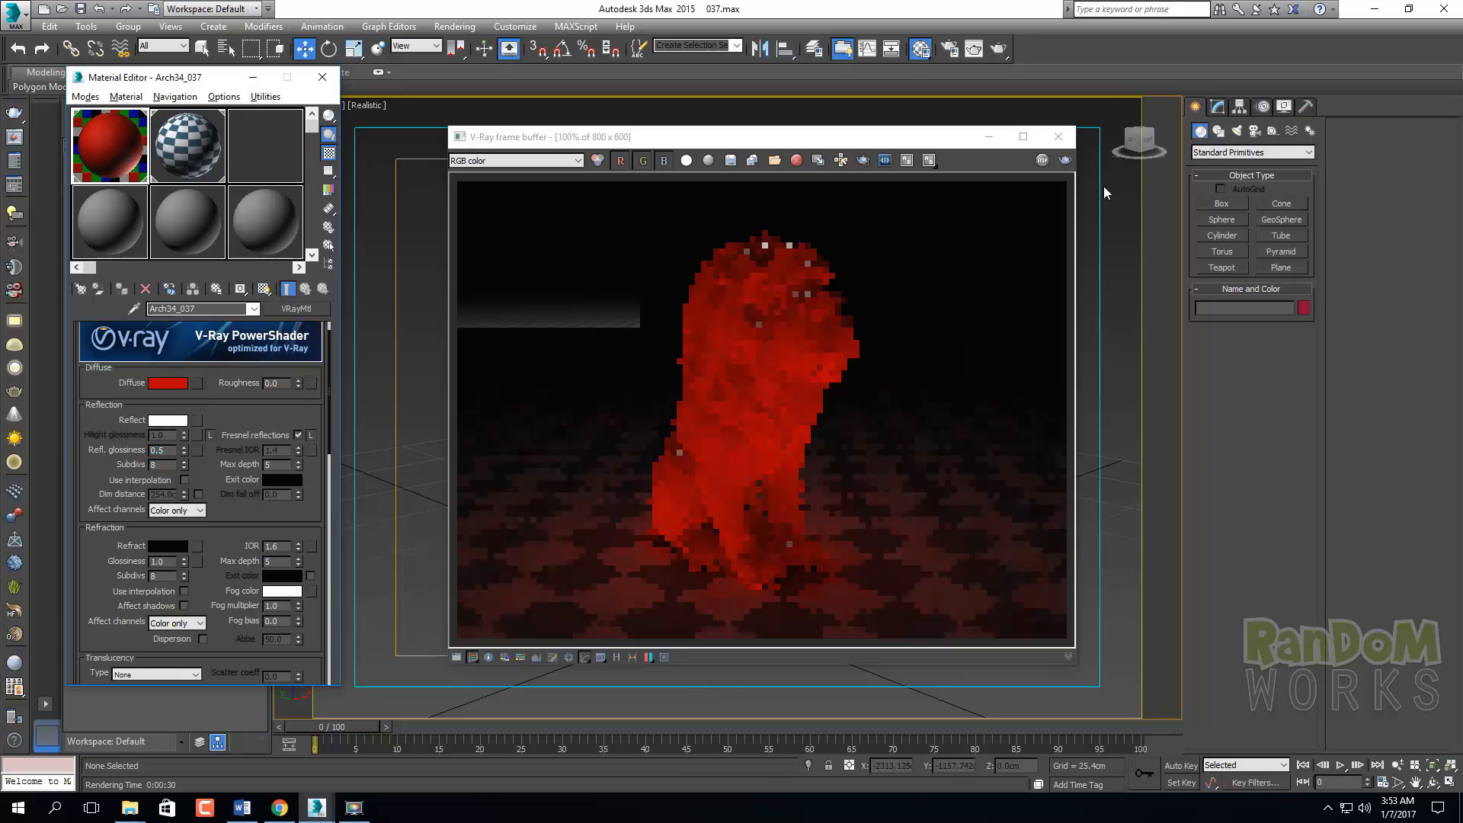
{"action": "left_click", "coordinate": [1064, 160]}
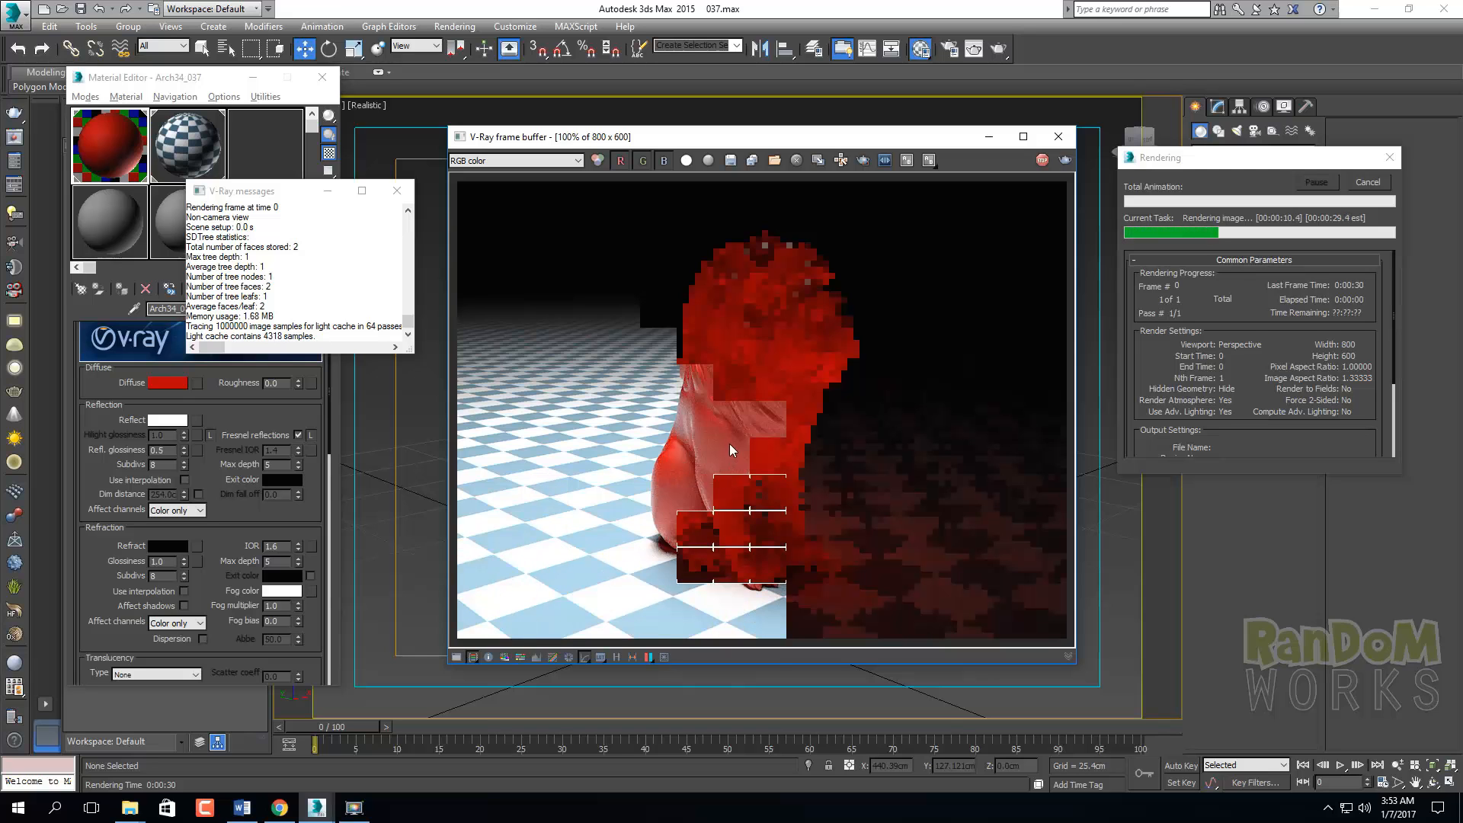
Examine the blur and grain of the reflections on the lion's mane, body and legs in the render
{"action": "scroll", "coordinate": [729, 443], "scroll_direction": "up", "scroll_amount": 3}
{"action": "scroll", "coordinate": [693, 395], "scroll_direction": "down", "scroll_amount": 3}
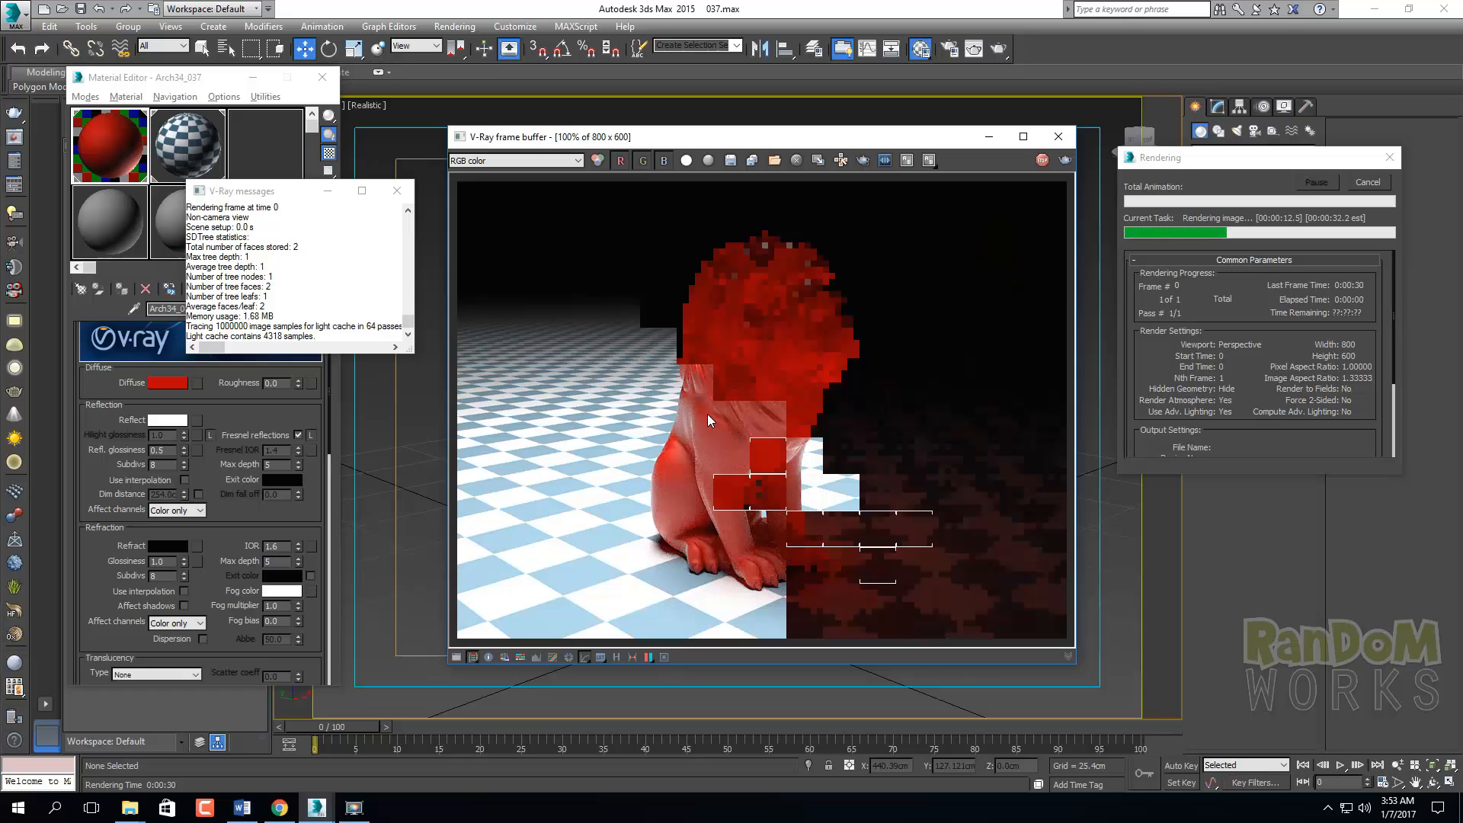
{"action": "scroll", "coordinate": [707, 413], "scroll_direction": "up", "scroll_amount": 3}
{"action": "scroll", "coordinate": [751, 503], "scroll_direction": "down", "scroll_amount": 3}
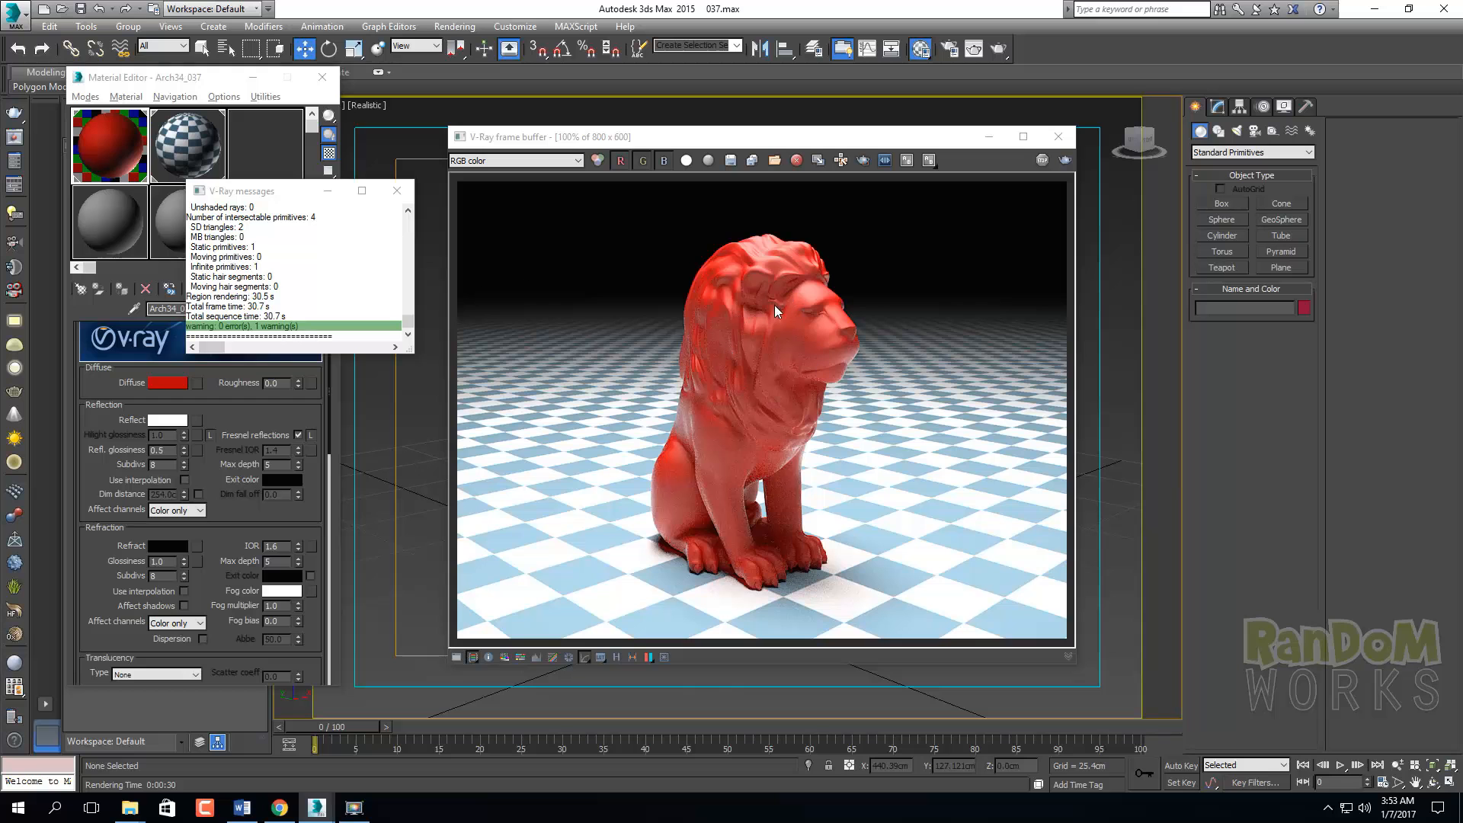
{"action": "left_click", "coordinate": [397, 190]}
{"action": "scroll", "coordinate": [719, 485], "scroll_direction": "up", "scroll_amount": 1}
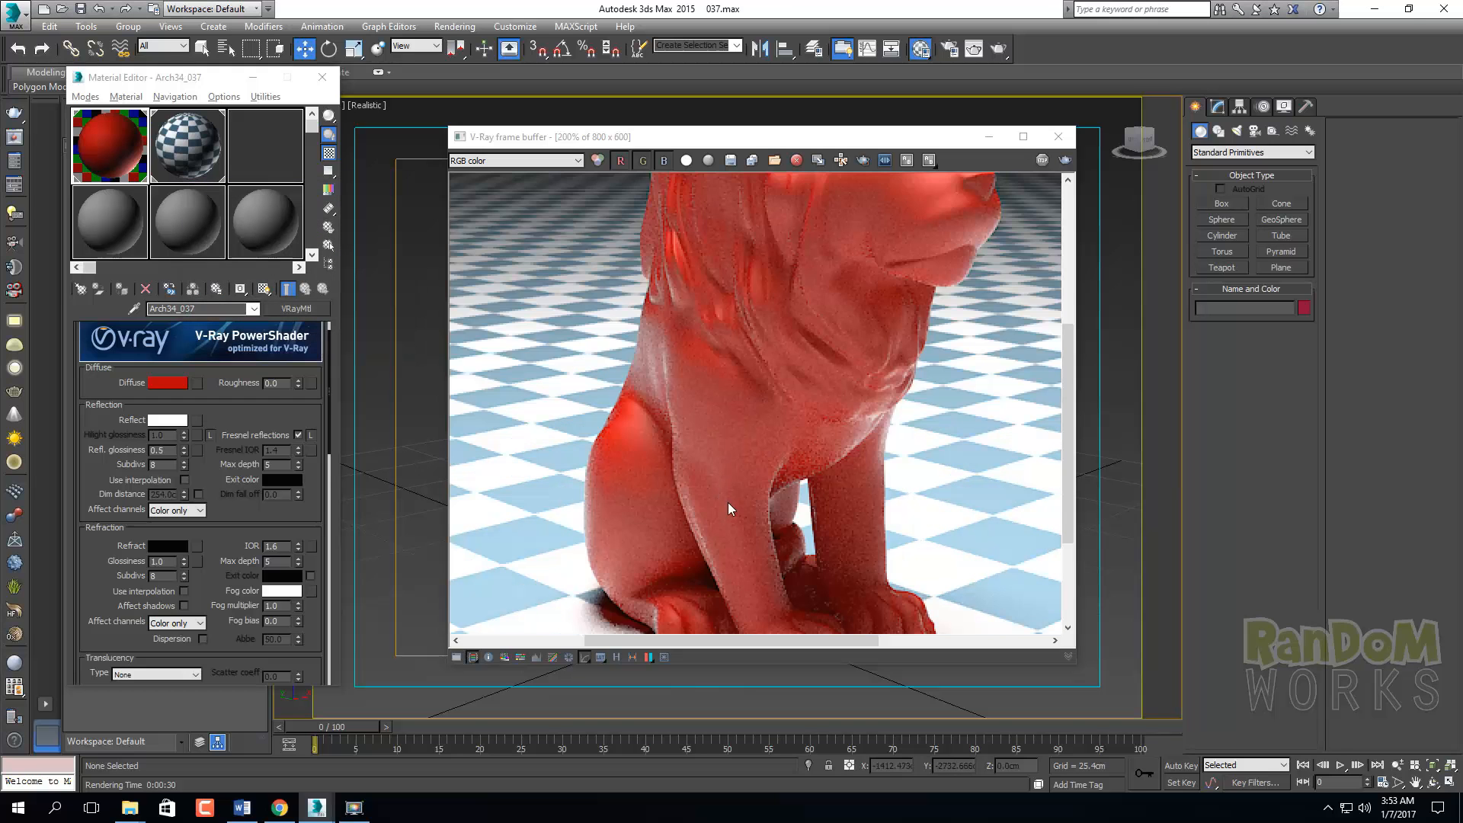
{"action": "scroll", "coordinate": [739, 453], "scroll_direction": "down", "scroll_amount": 1}
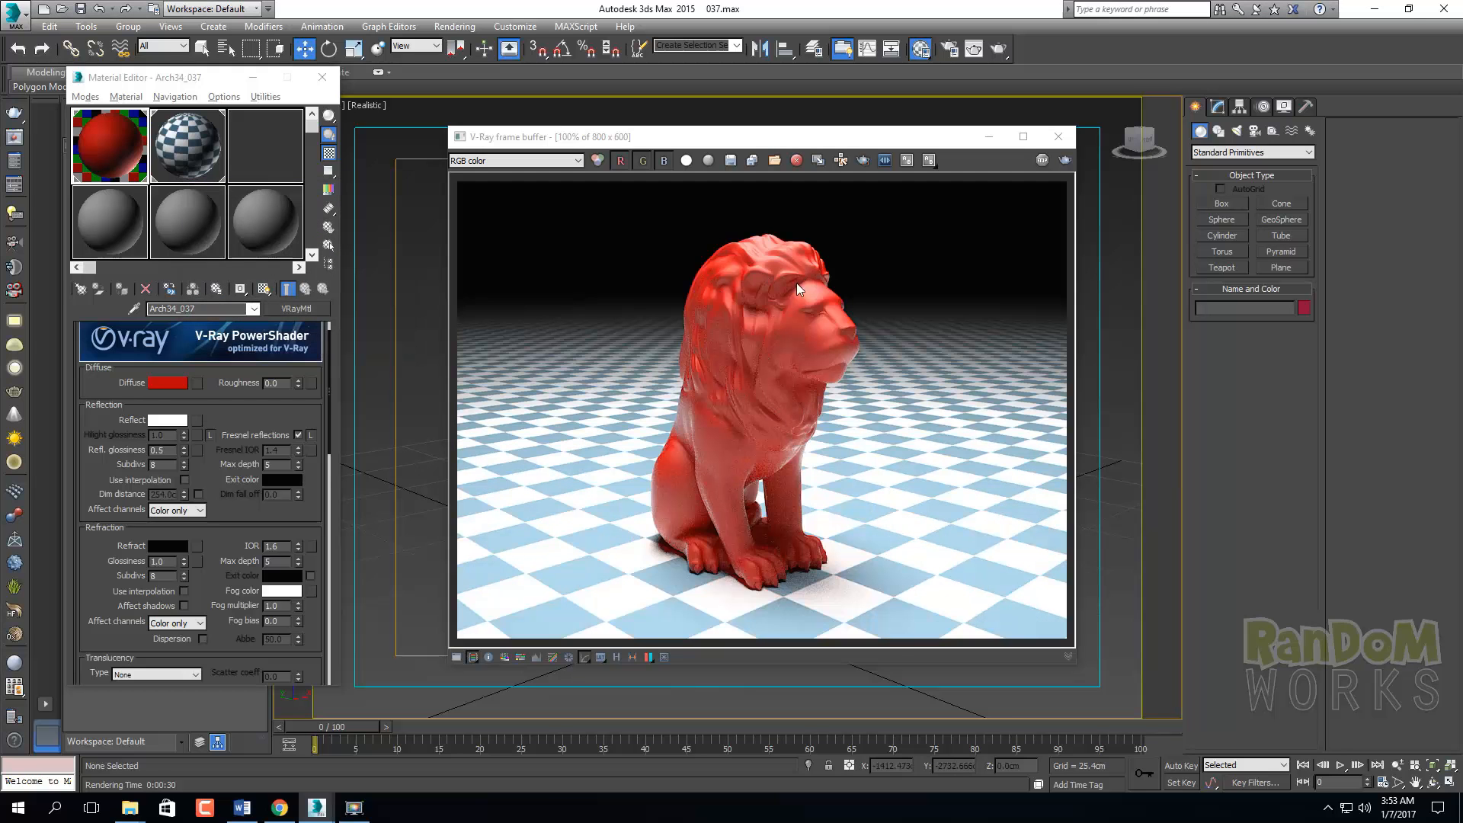
Set the reflection subdivs of the Arch34_037 material to 32 and render the scene
{"action": "left_click", "coordinate": [163, 473]}
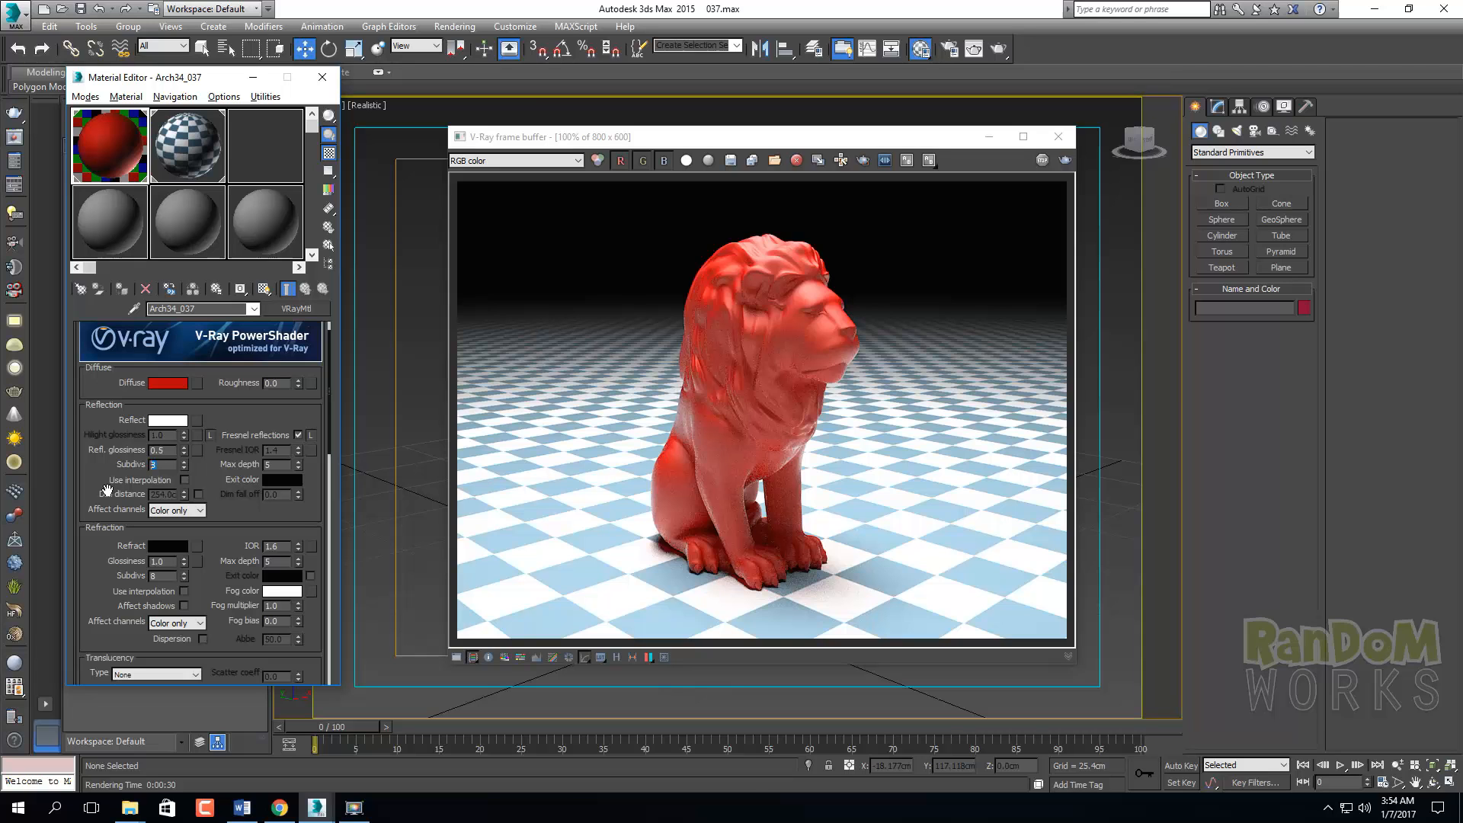
{"action": "type", "text": "32"}
{"action": "key", "text": "Return"}
{"action": "left_click", "coordinate": [1064, 161]}
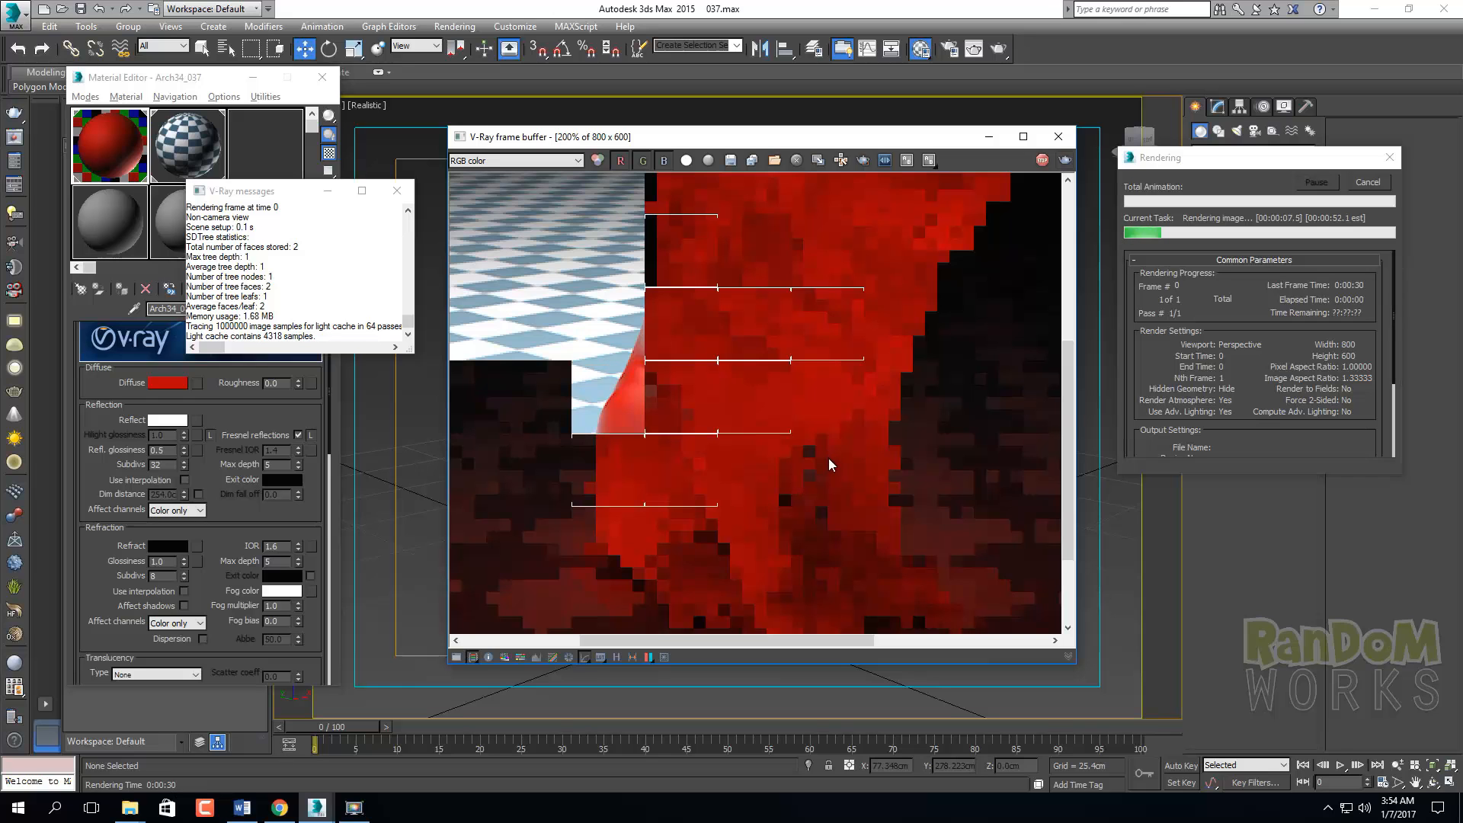
Examine the noise level of the lion's reflections as the render progresses and in the finished image
{"action": "scroll", "coordinate": [812, 474], "scroll_direction": "down", "scroll_amount": 2}
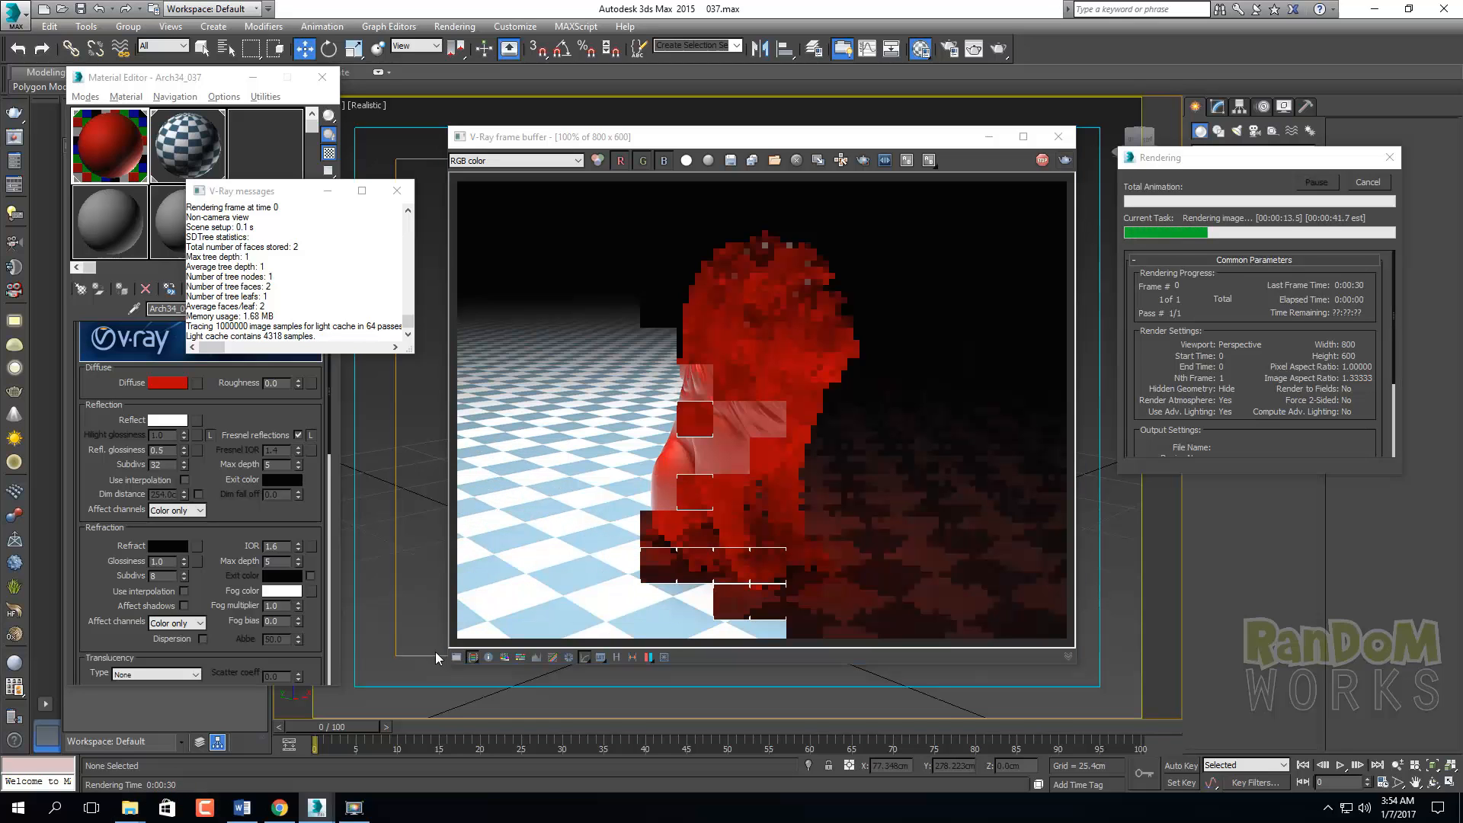
{"action": "scroll", "coordinate": [710, 501], "scroll_direction": "up", "scroll_amount": 2}
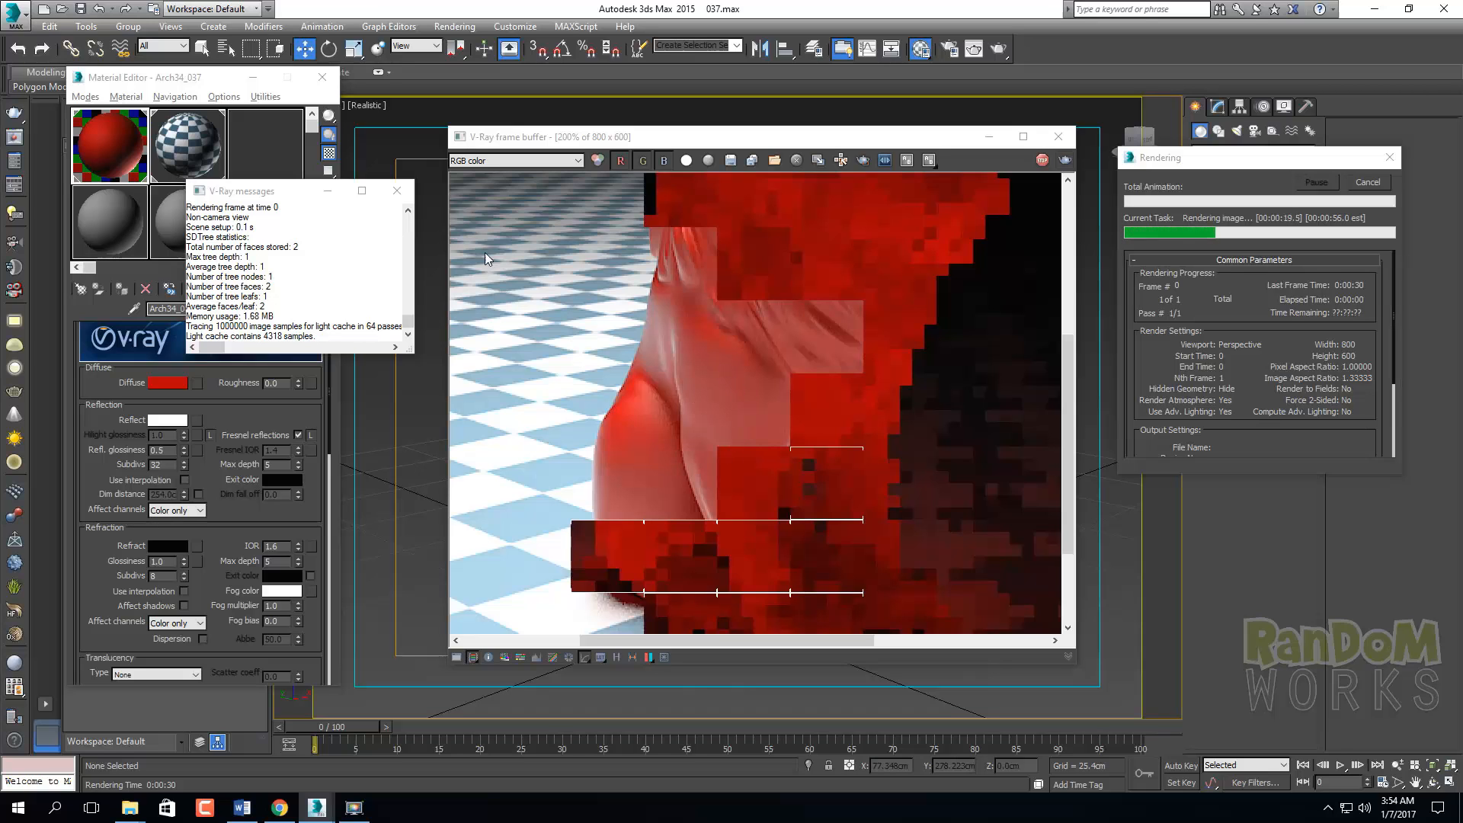
{"action": "left_click", "coordinate": [396, 190]}
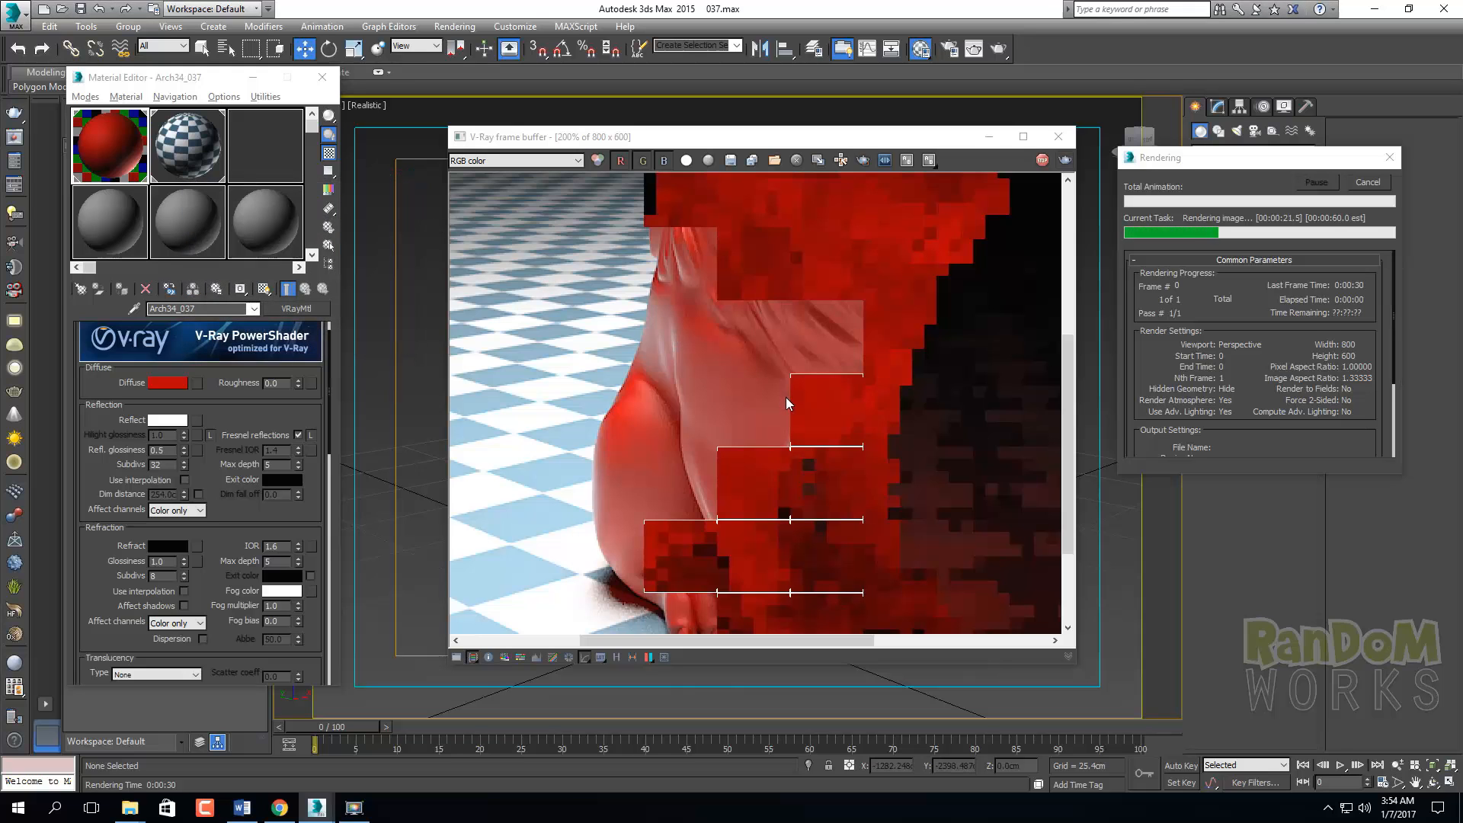
{"action": "scroll", "coordinate": [785, 396], "scroll_direction": "down", "scroll_amount": 1}
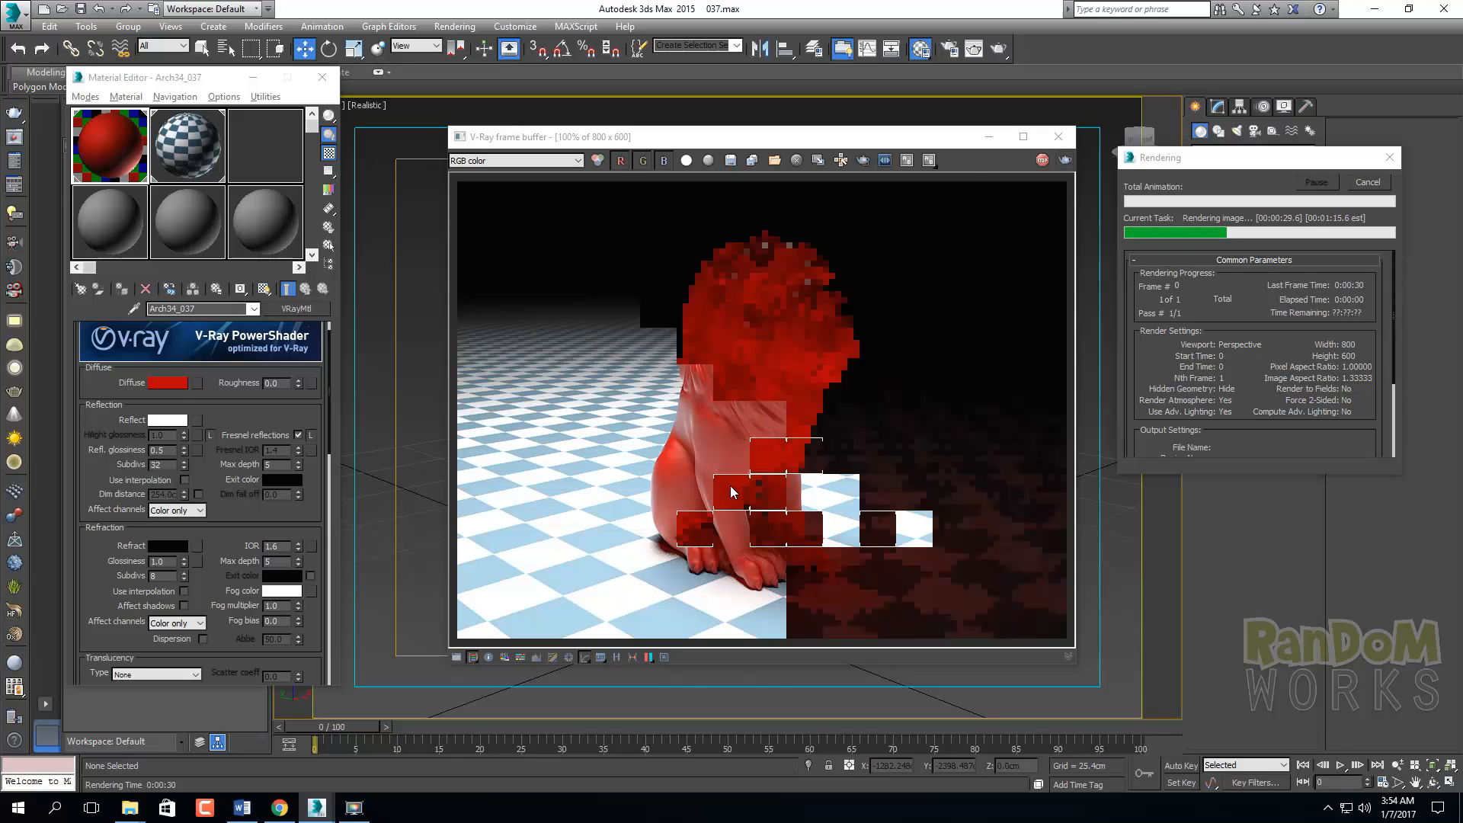
{"action": "scroll", "coordinate": [732, 491], "scroll_direction": "up", "scroll_amount": 1}
{"action": "scroll", "coordinate": [731, 487], "scroll_direction": "down", "scroll_amount": 1}
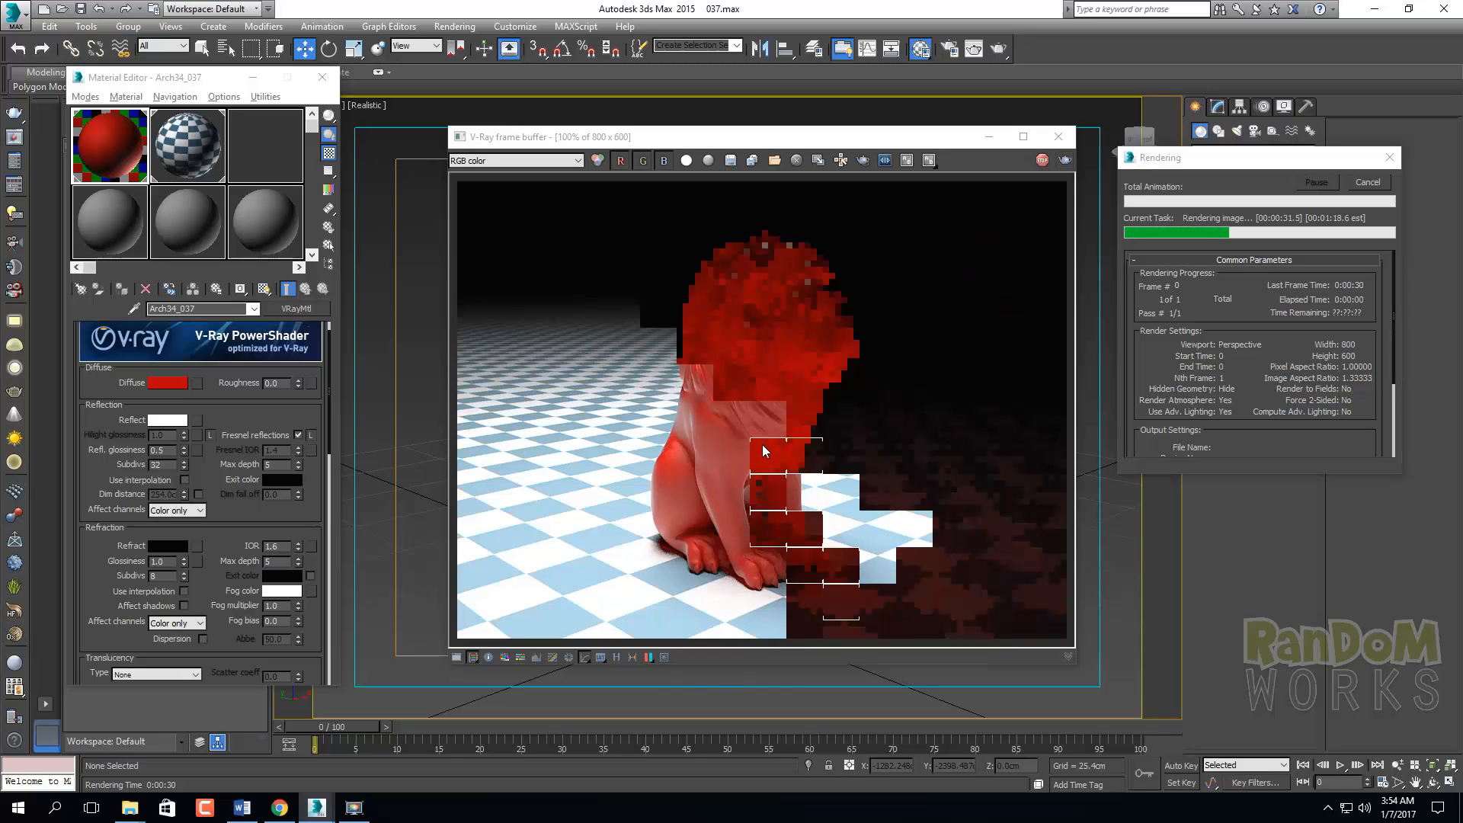
{"action": "left_click", "coordinate": [360, 812]}
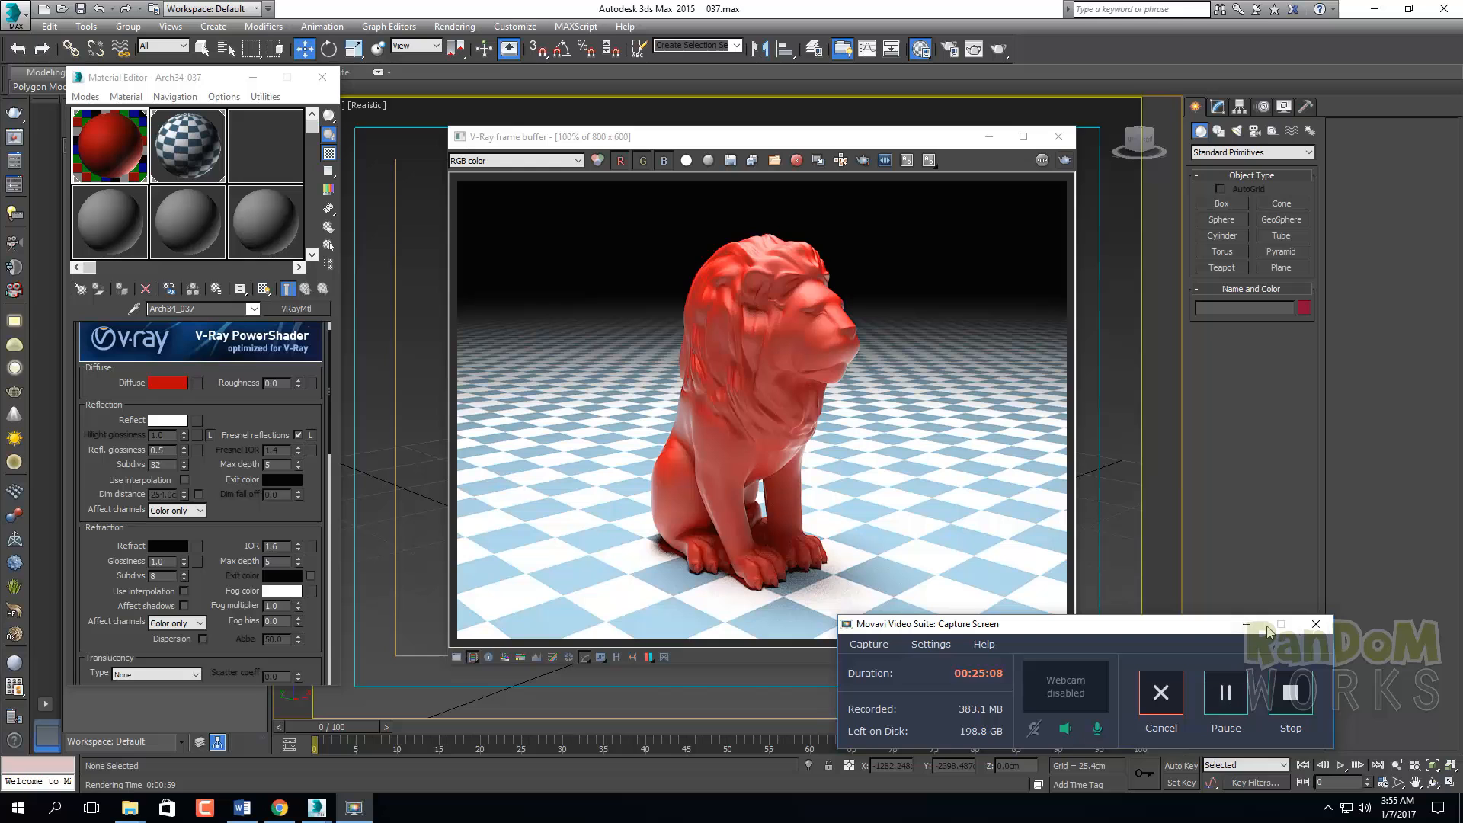
{"action": "left_click", "coordinate": [1247, 625]}
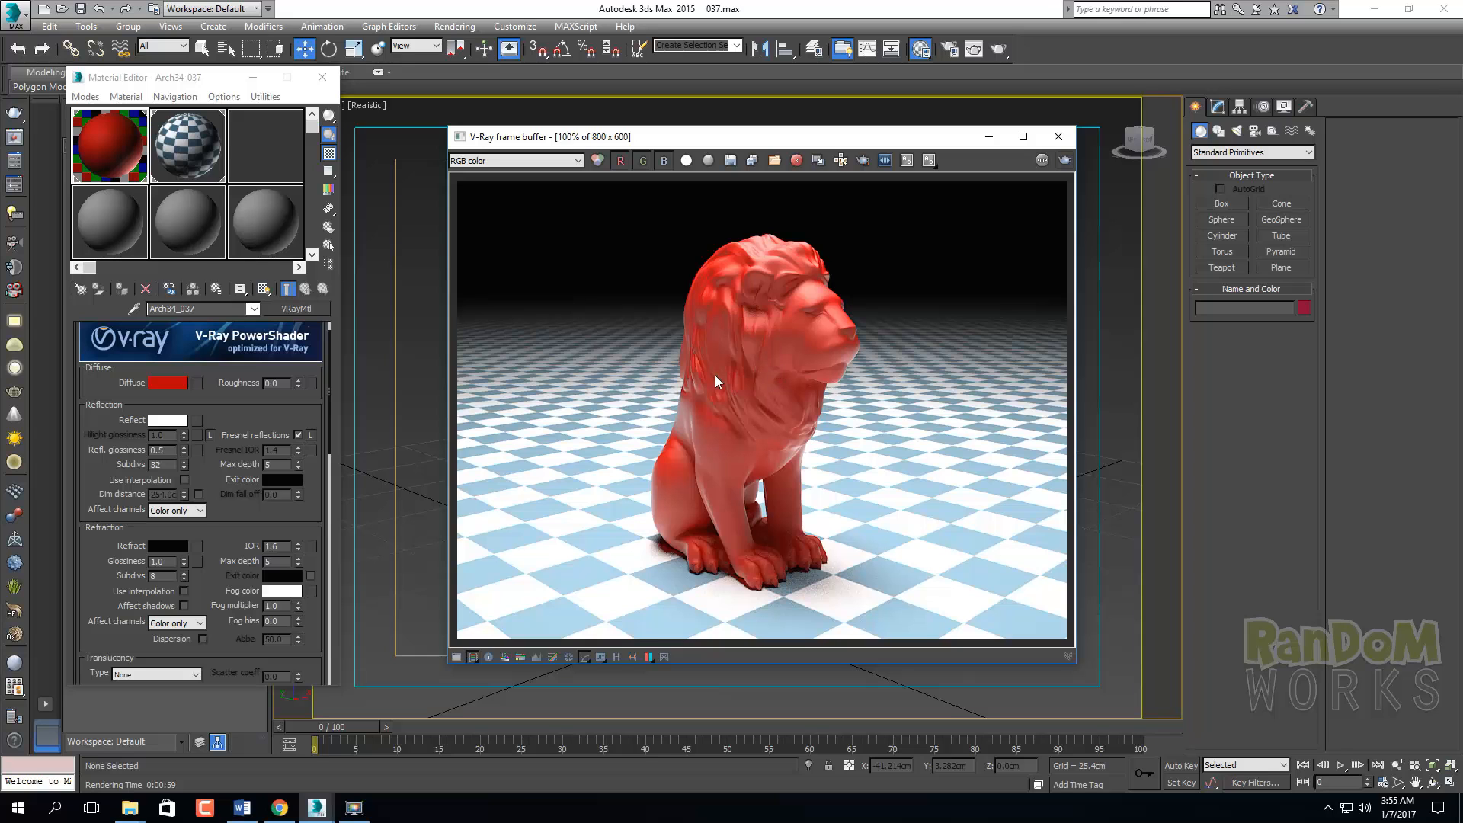
{"action": "scroll", "coordinate": [742, 397], "scroll_direction": "up", "scroll_amount": 1}
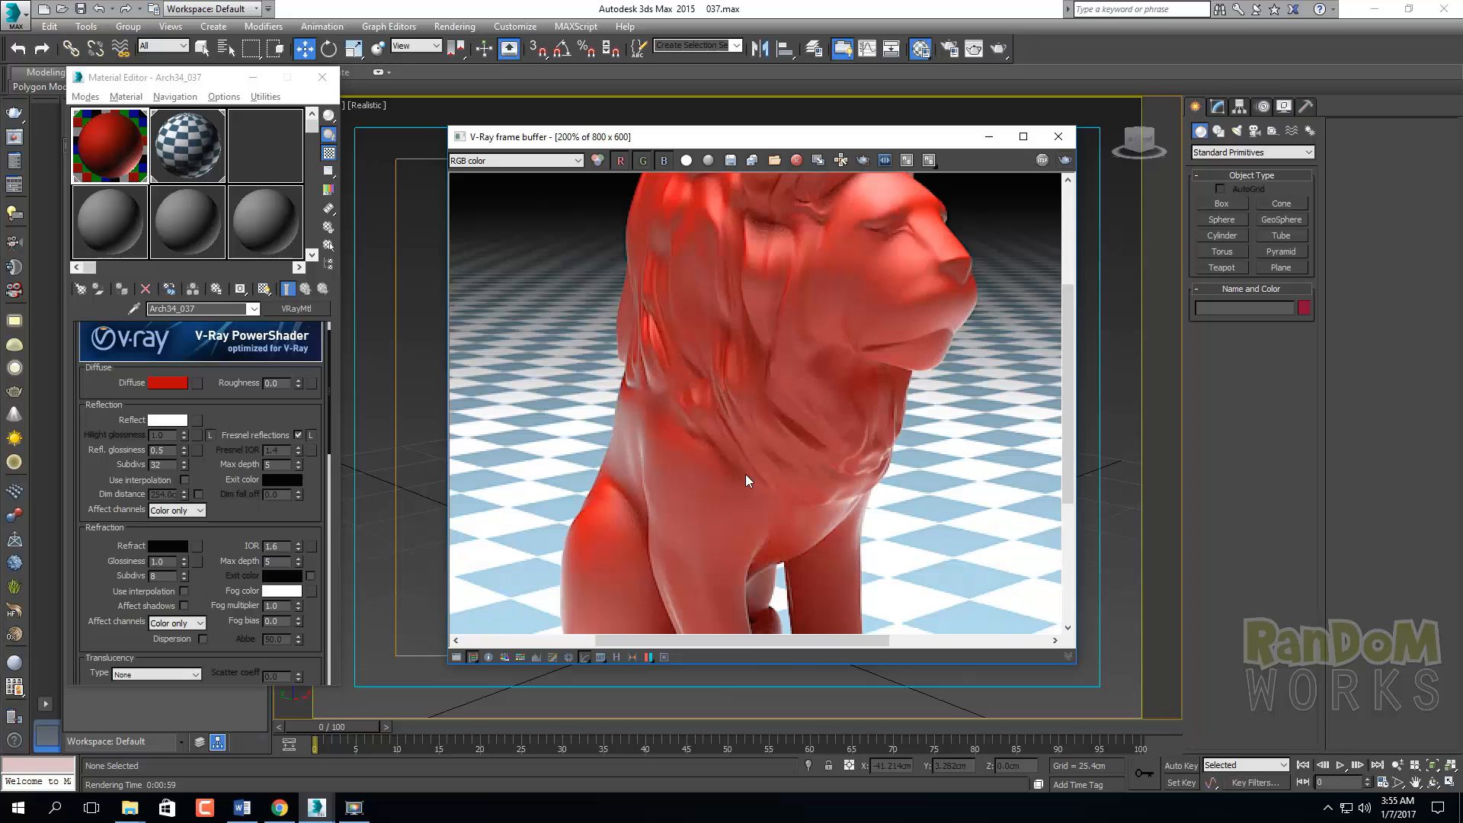
Duplicate the rendered lion image to the MAX frame buffer and minimize the copy
{"action": "left_click", "coordinate": [819, 160]}
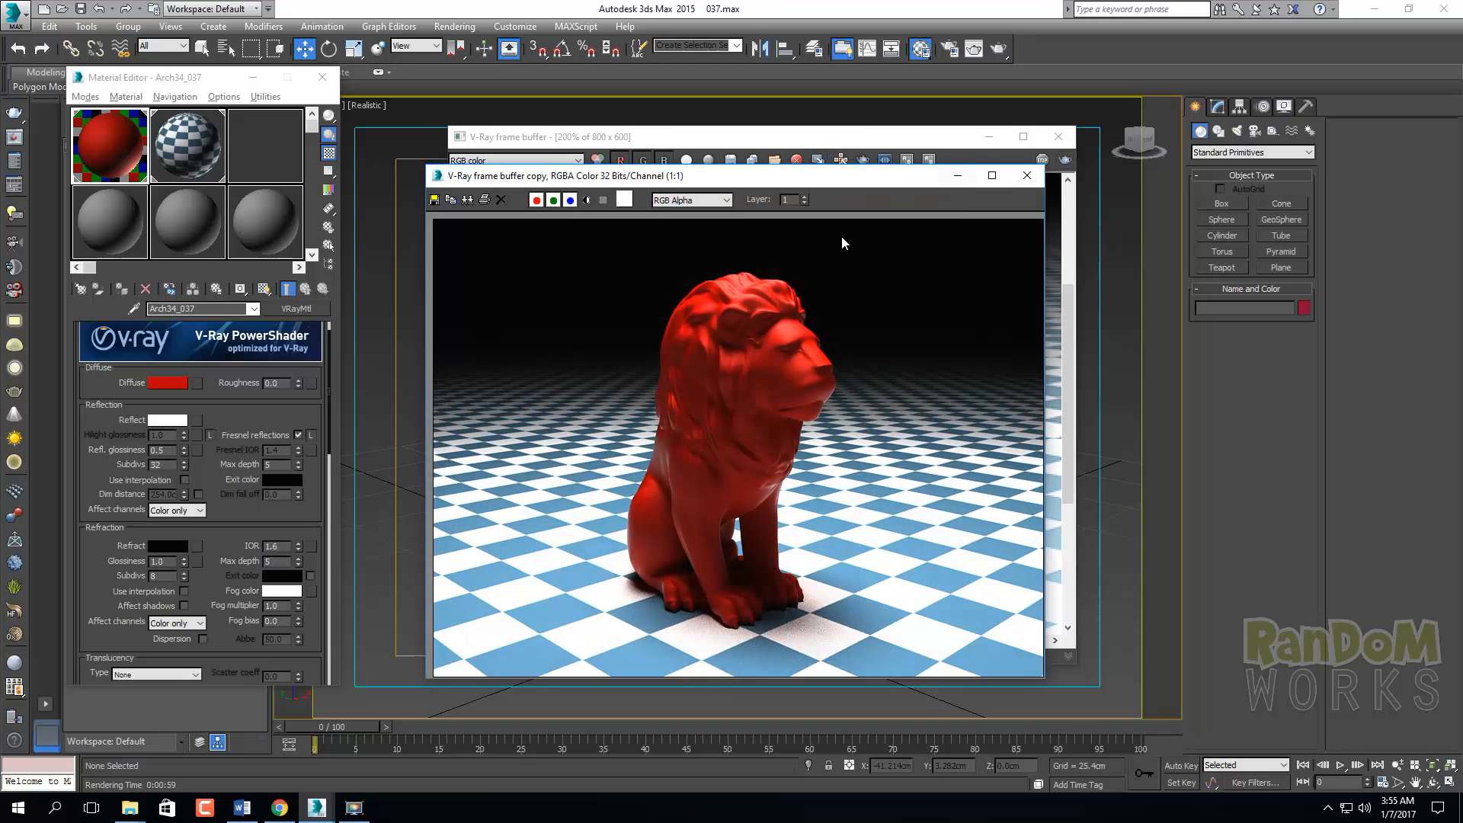
{"action": "left_click", "coordinate": [1038, 181]}
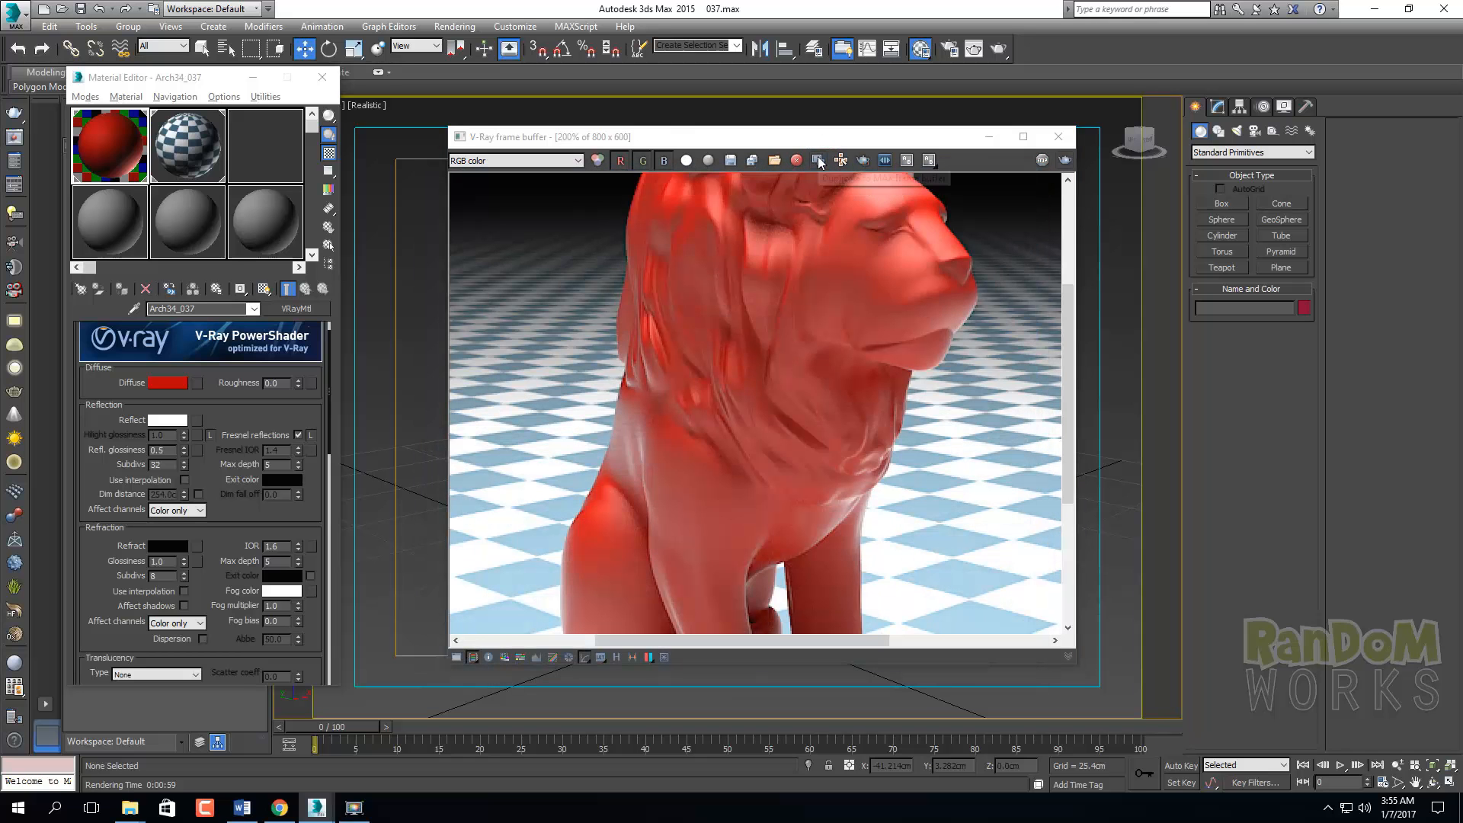
{"action": "left_click", "coordinate": [820, 160]}
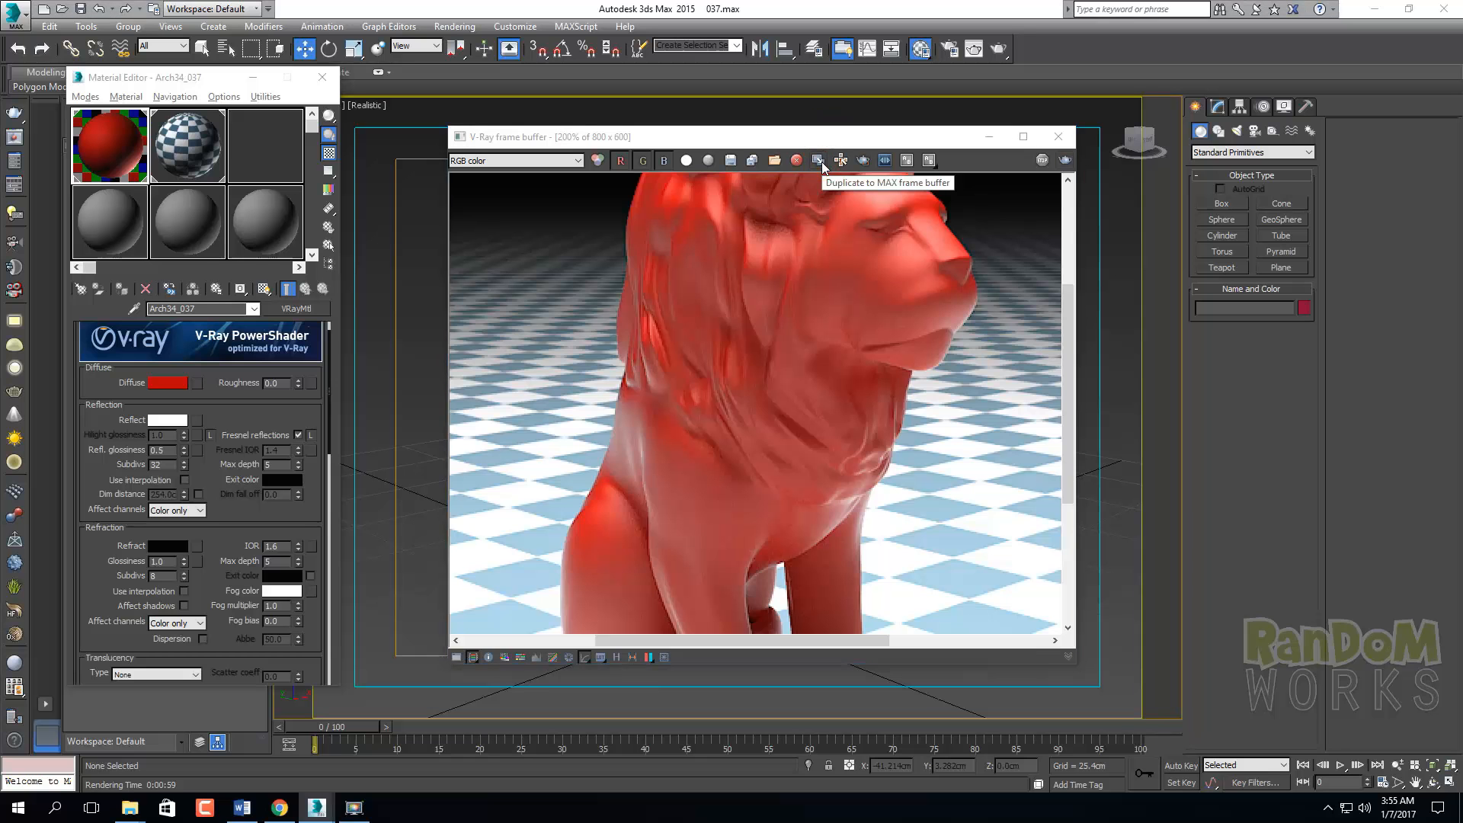
{"action": "left_click_drag", "start_coordinate": [823, 178], "coordinate": [762, 256]}
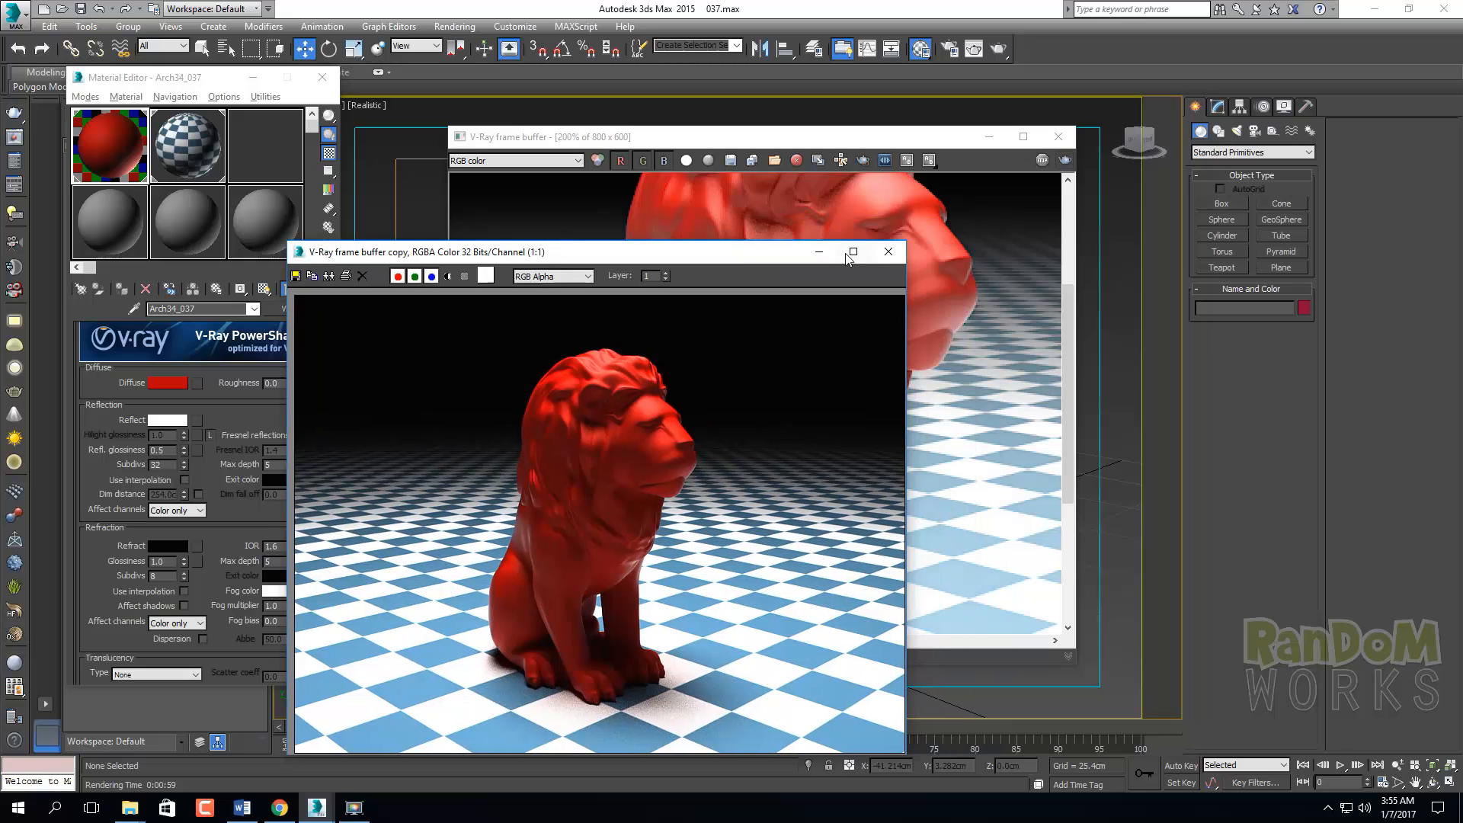
{"action": "left_click", "coordinate": [821, 251]}
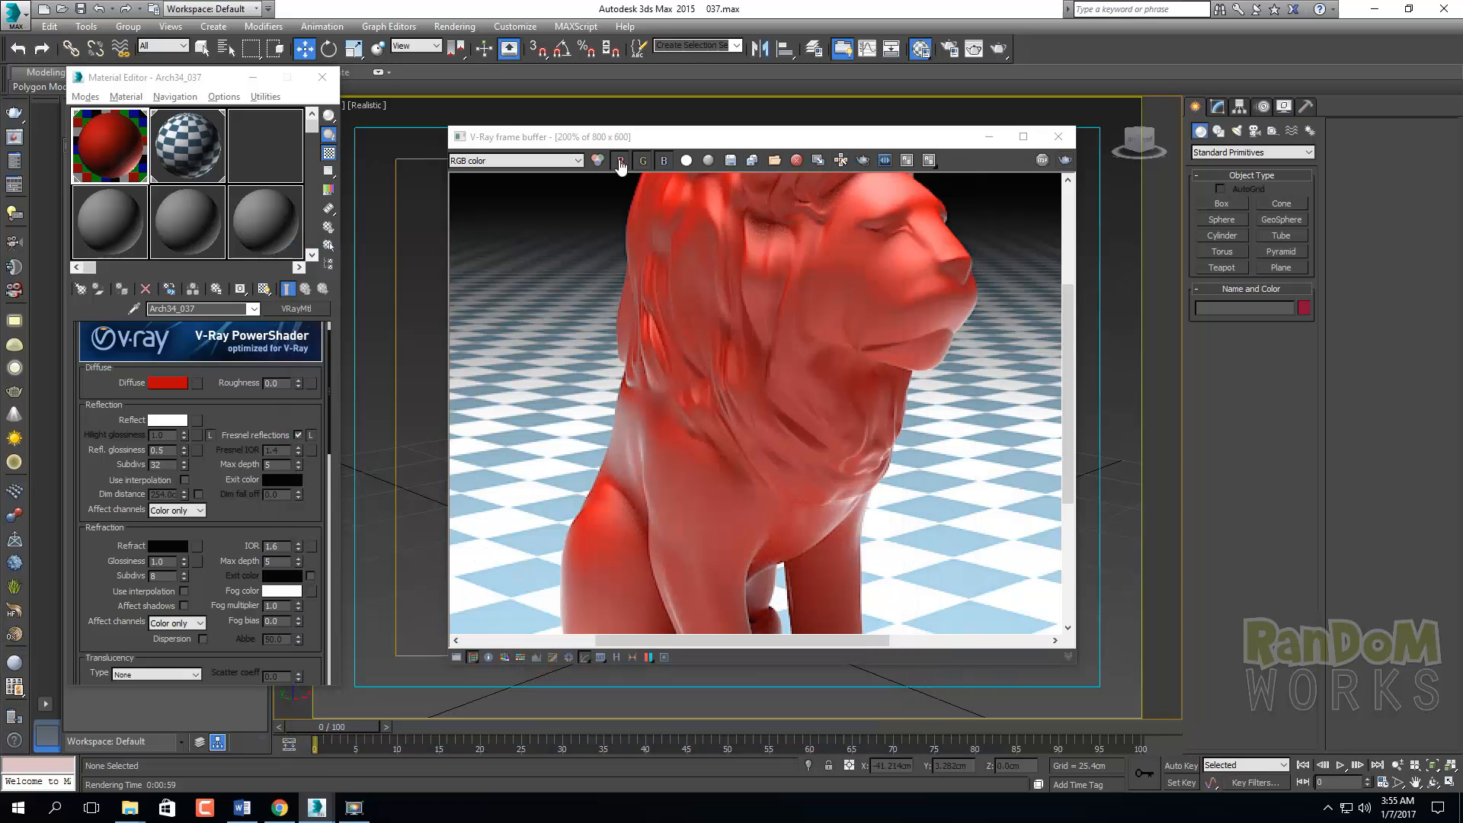
{"action": "left_click", "coordinate": [554, 163]}
{"action": "left_click", "coordinate": [554, 163]}
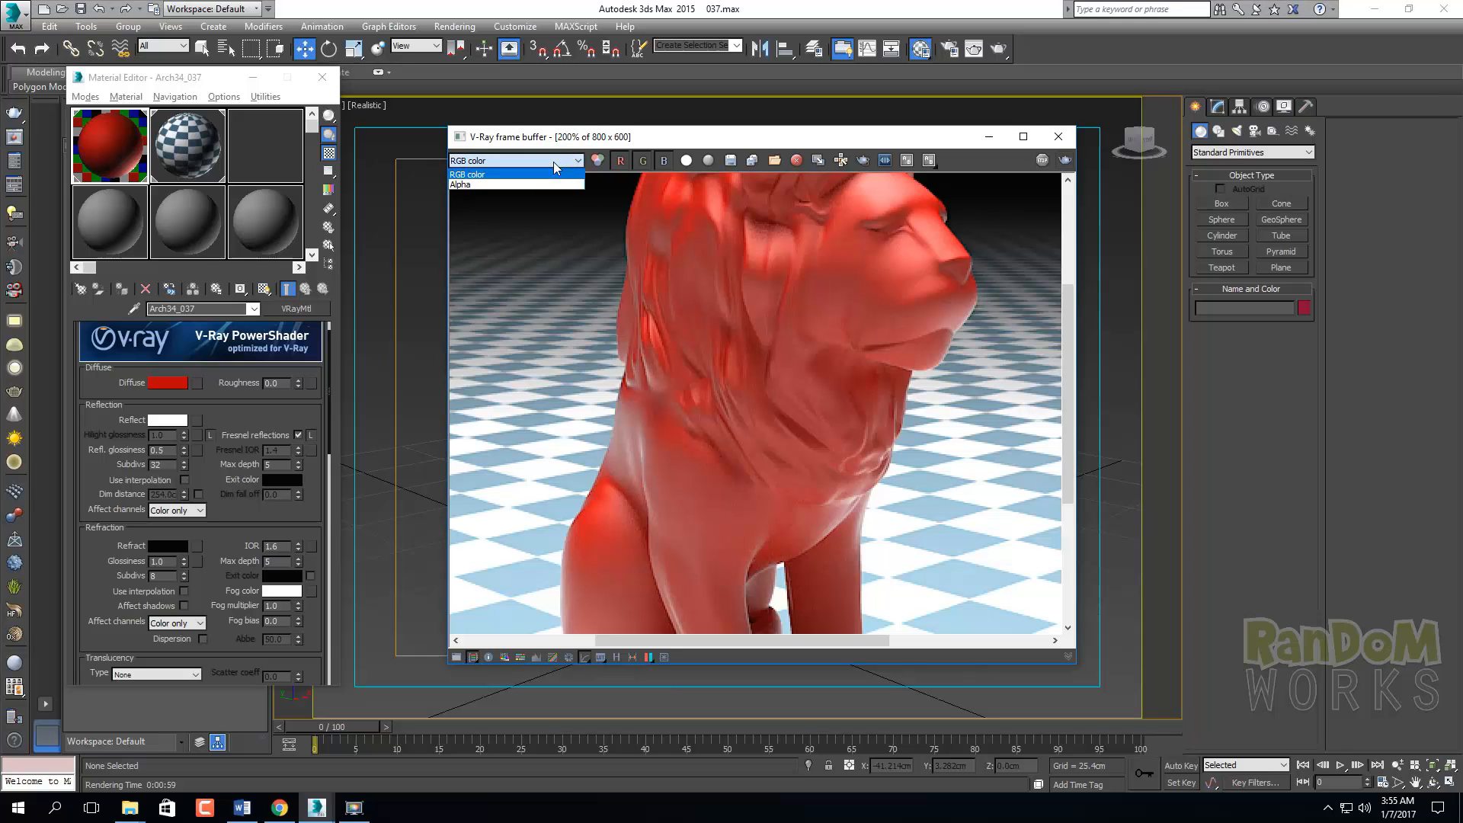
{"action": "left_click", "coordinate": [496, 174]}
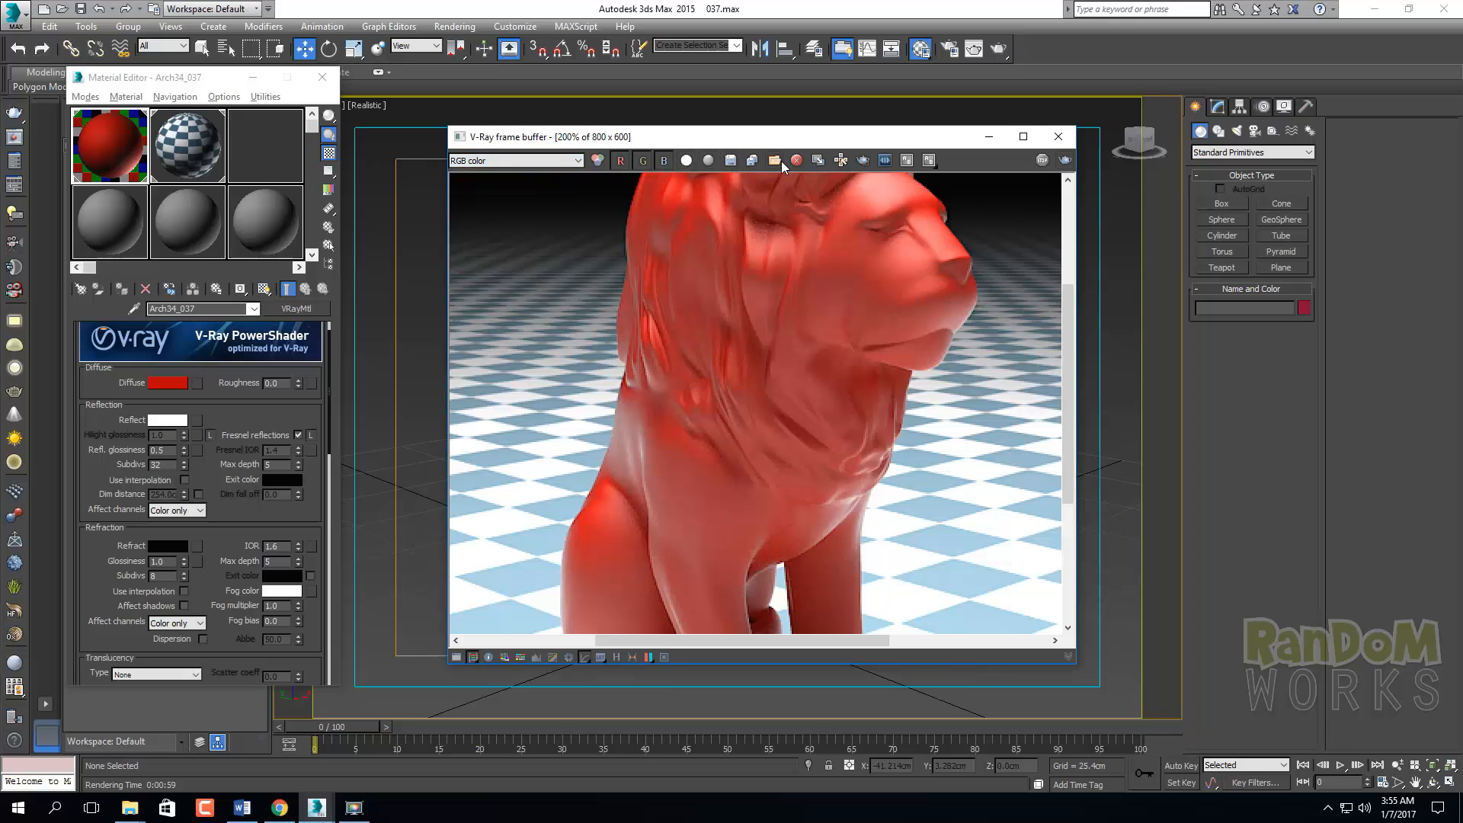
{"action": "left_click", "coordinate": [752, 160]}
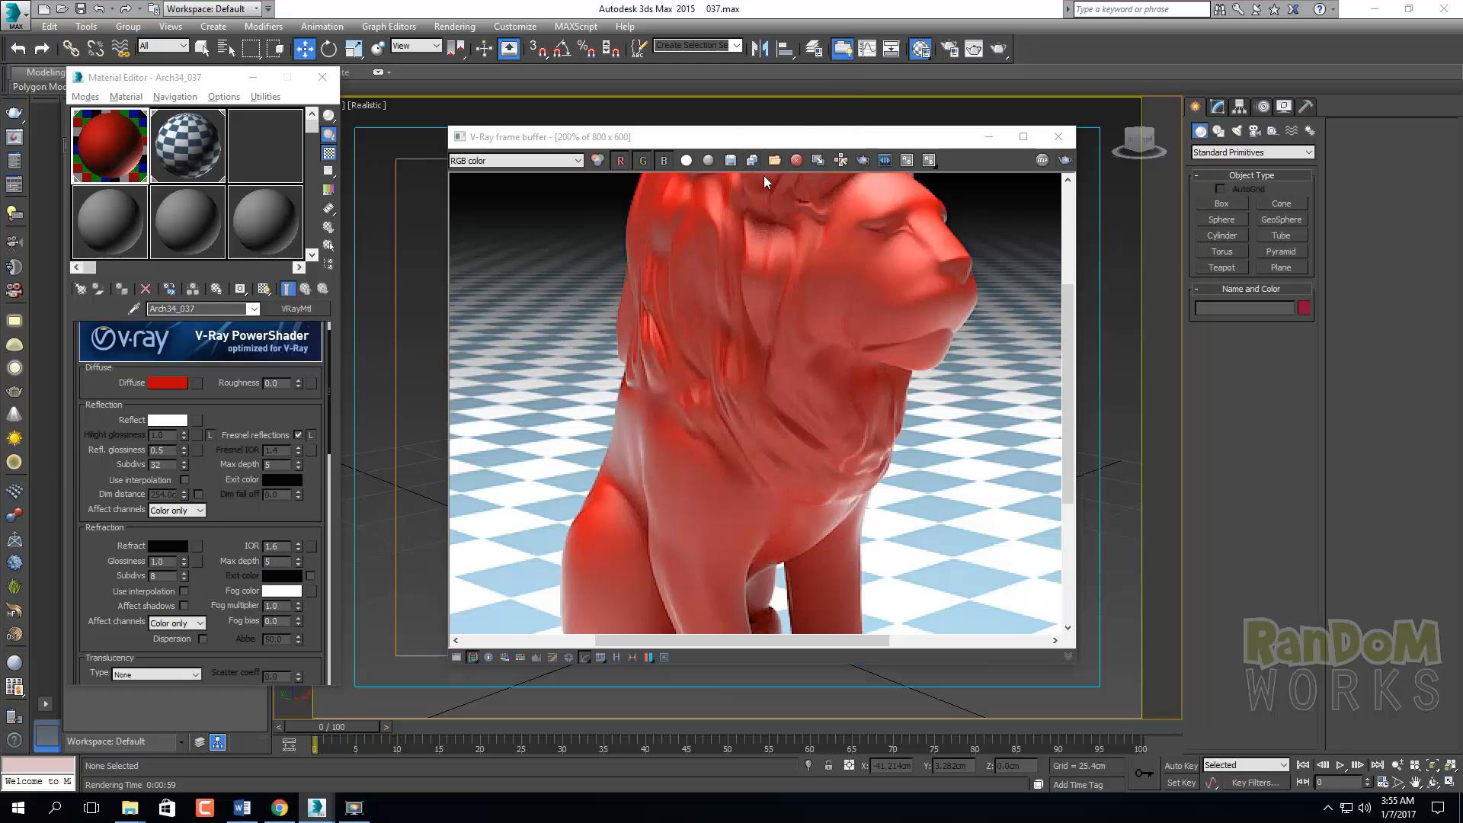
Make another MAX frame buffer duplicate of the render and minimize its window
{"action": "left_click", "coordinate": [854, 11]}
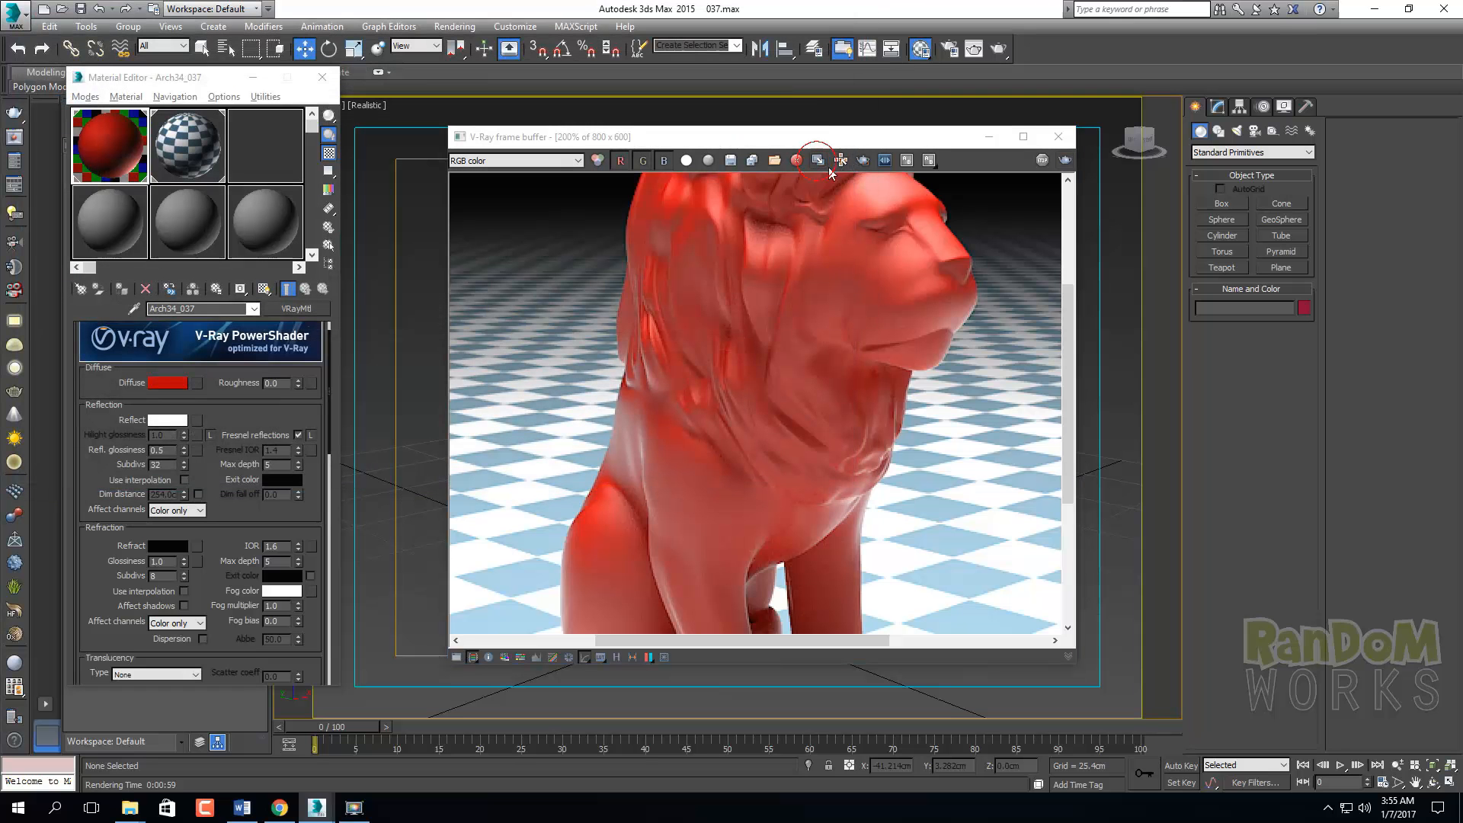
{"action": "left_click", "coordinate": [969, 176]}
{"action": "left_click", "coordinate": [829, 368]}
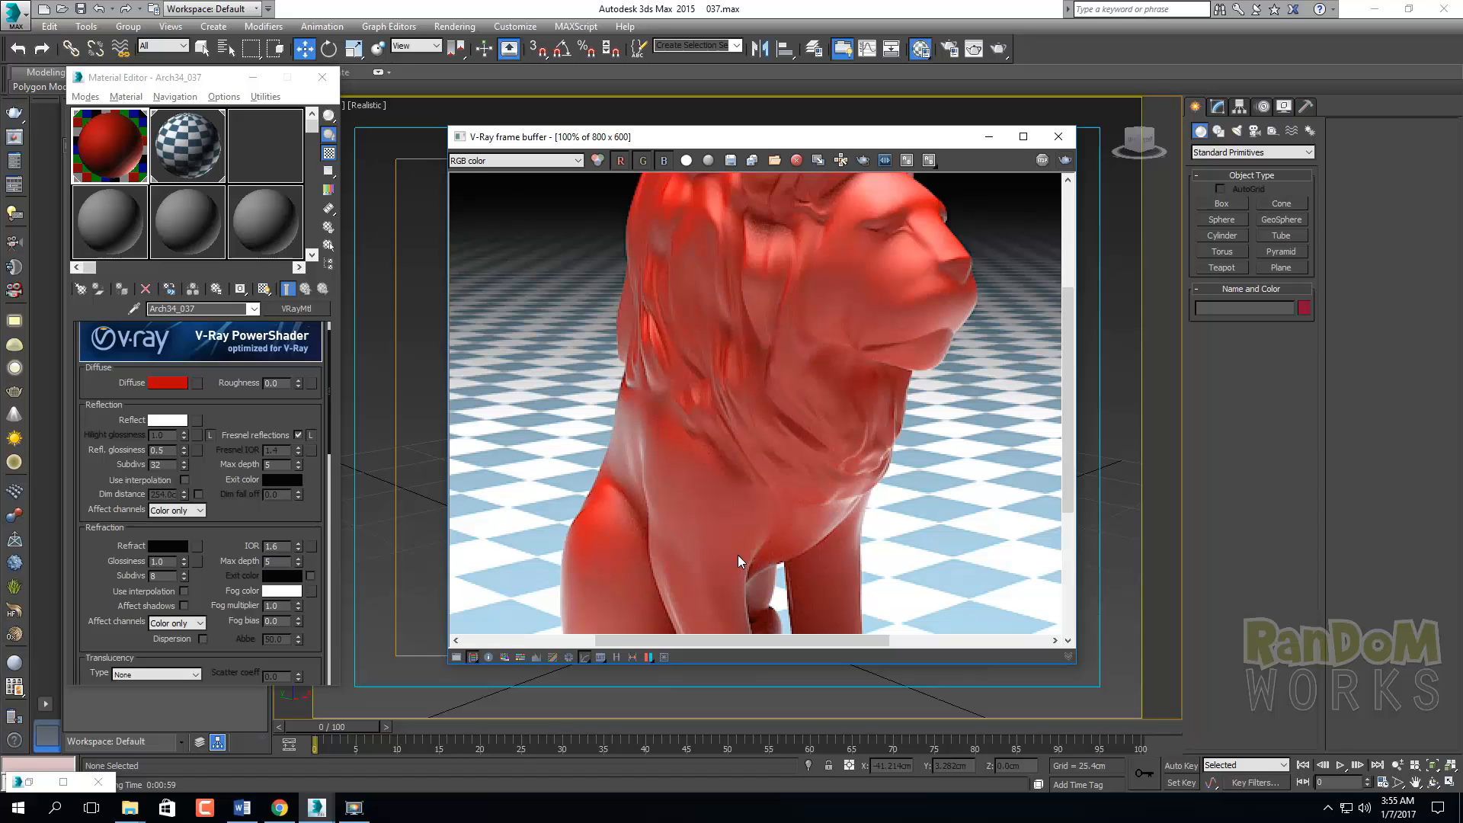
Set the reflection subdivs of the Arch34_037 material to 50, start a test render and stop it partway
{"action": "scroll", "coordinate": [736, 550], "scroll_direction": "down", "scroll_amount": 1}
{"action": "scroll", "coordinate": [736, 551], "scroll_direction": "up", "scroll_amount": 1}
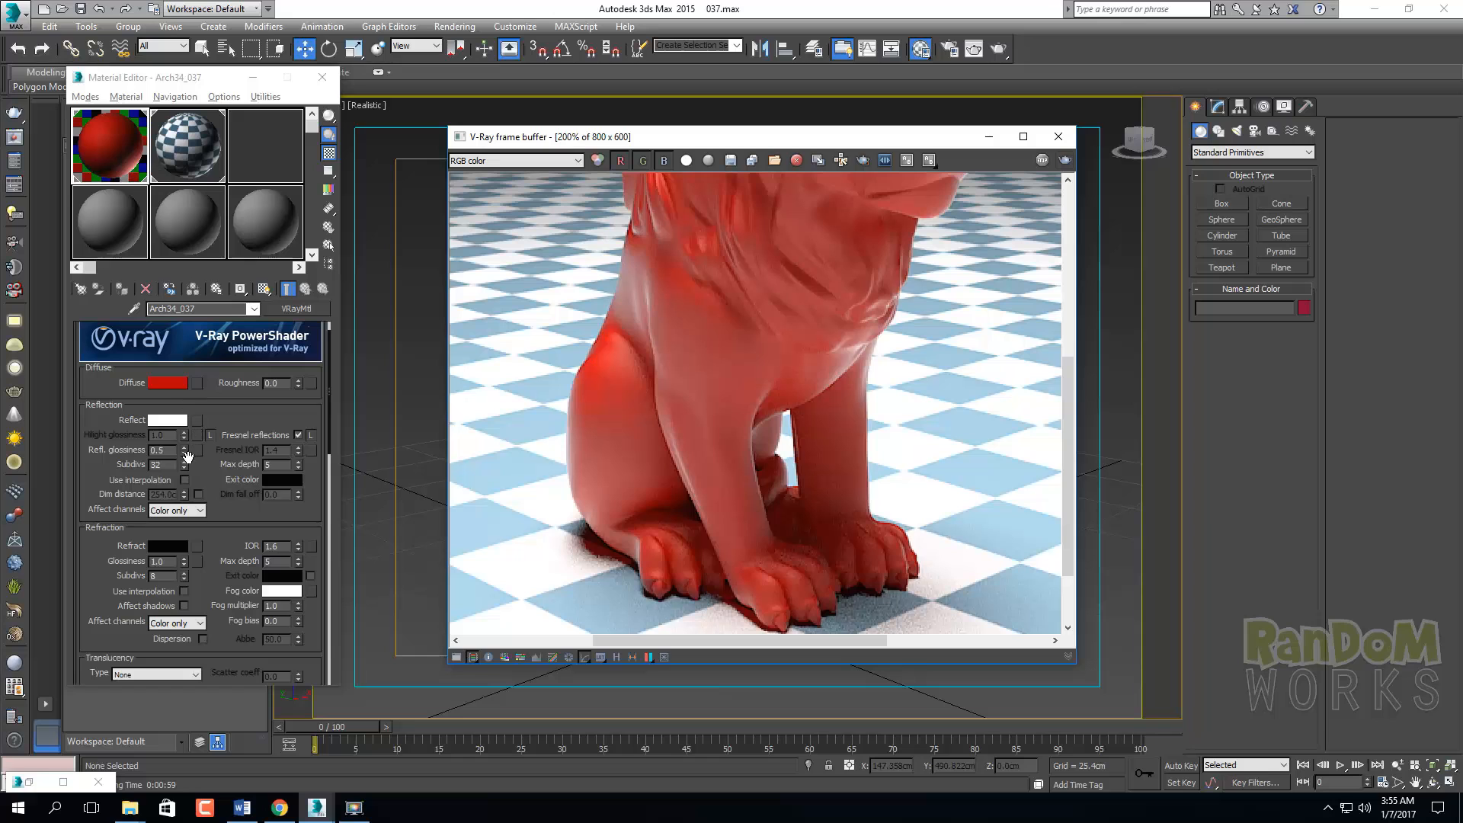
{"action": "double_click", "coordinate": [162, 449]}
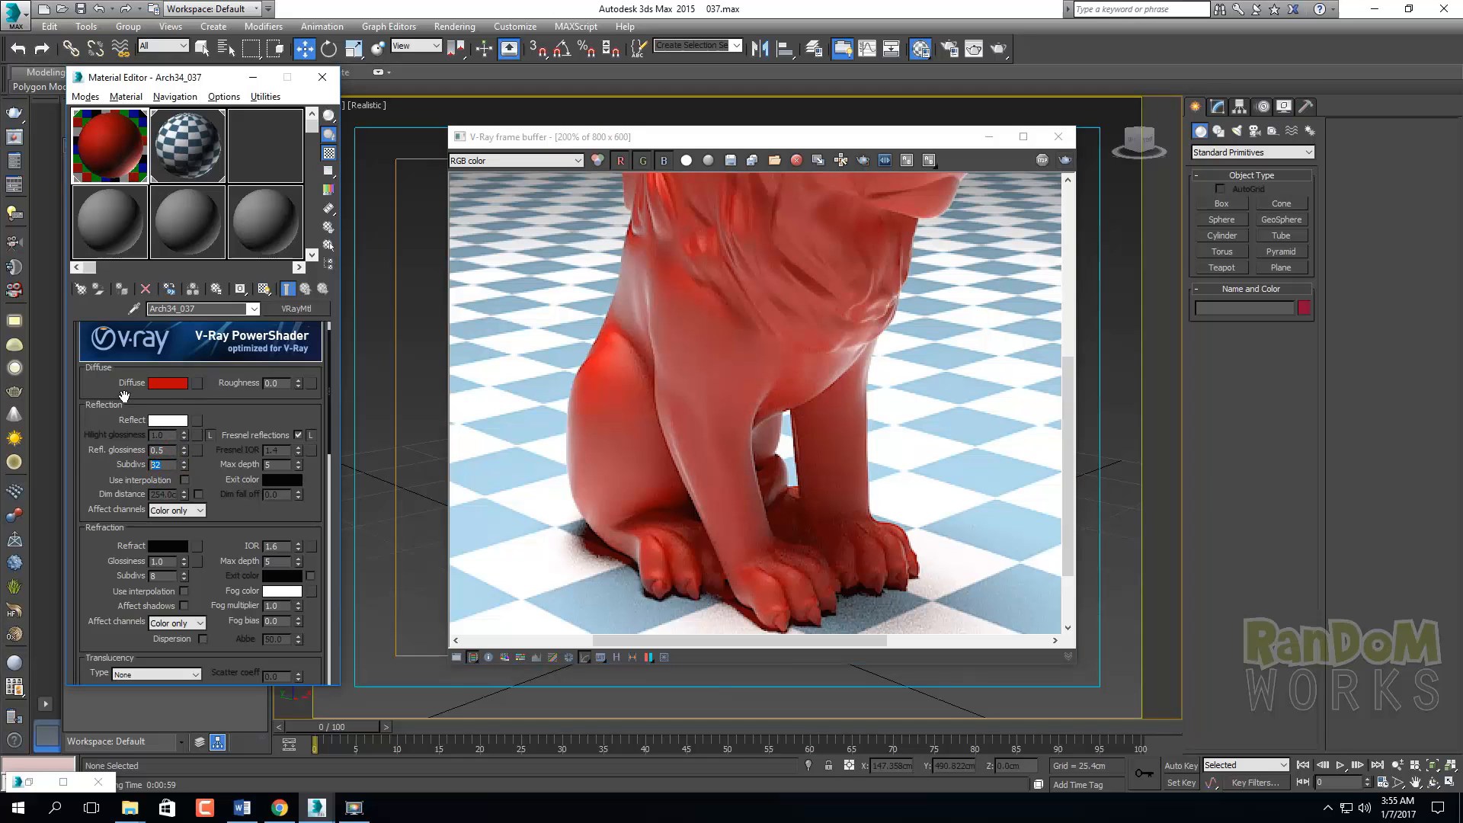
{"action": "type", "text": "50"}
{"action": "key", "text": "Return"}
{"action": "left_click", "coordinate": [1065, 160]}
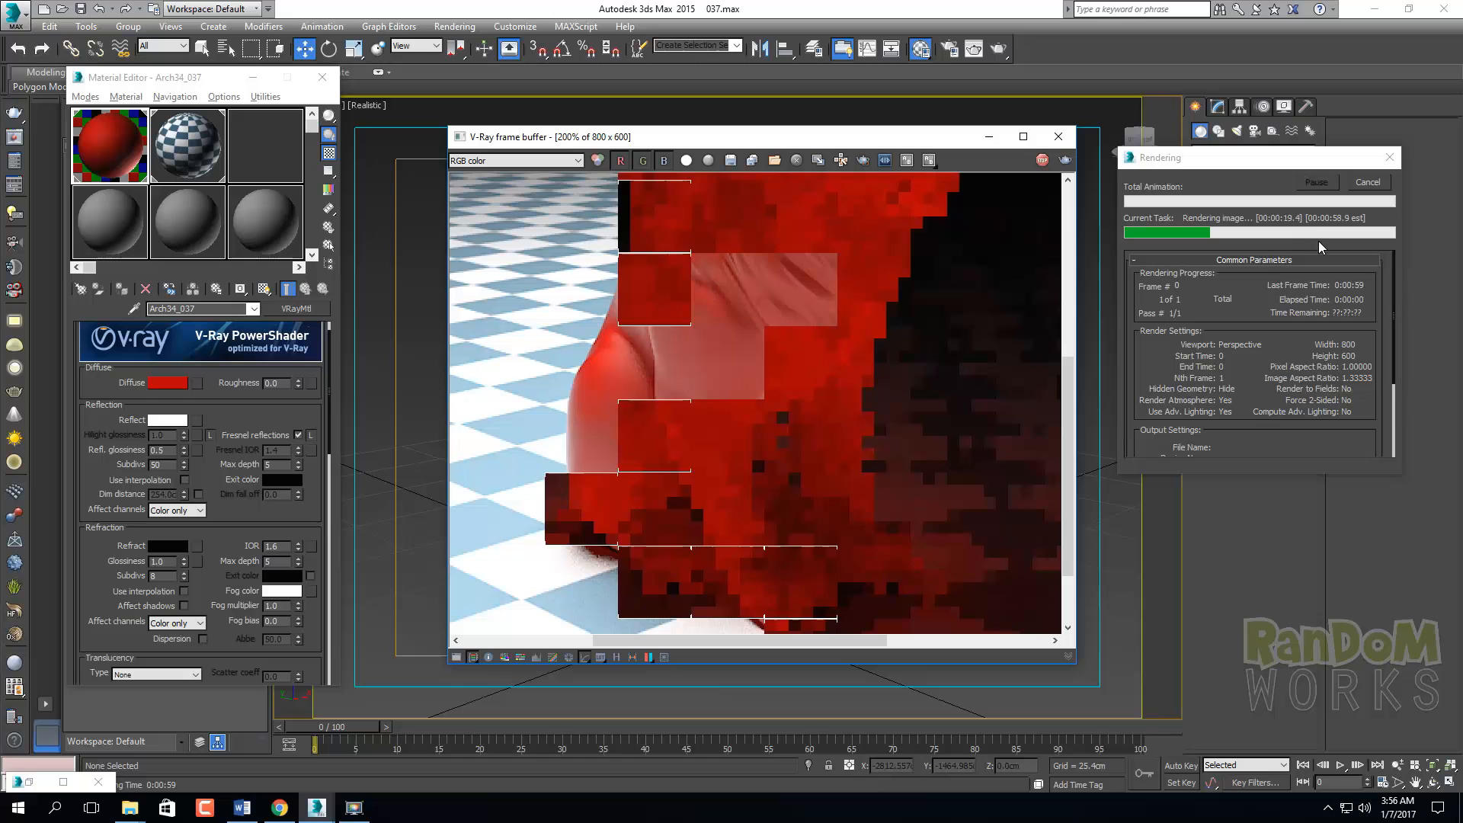
{"action": "left_click", "coordinate": [1371, 183]}
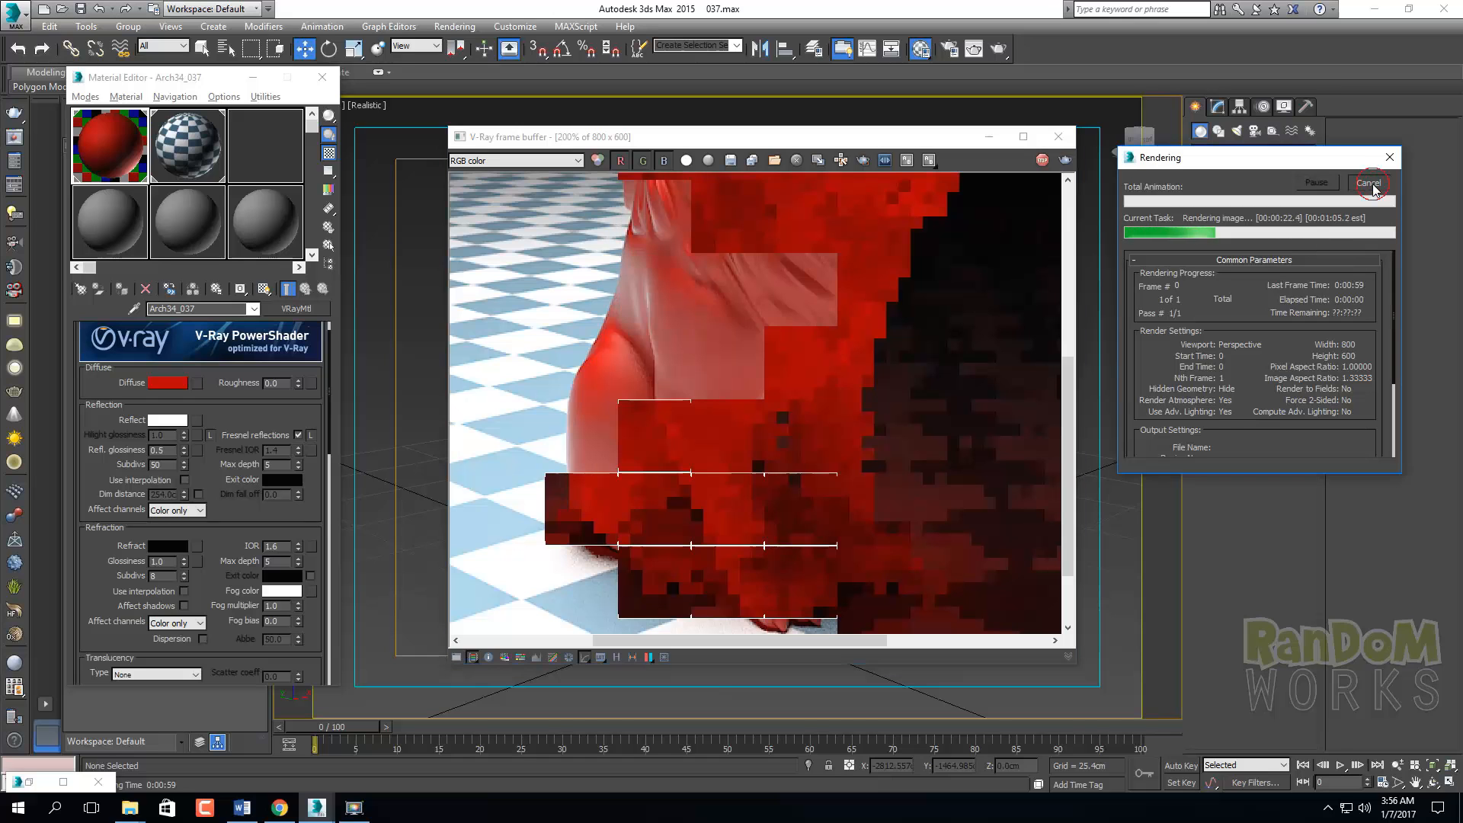
Compare the noise on the lion's hind leg between the saved frame buffer copy and the partial render, then close the copy
{"action": "left_click", "coordinate": [32, 782]}
{"action": "left_click_drag", "start_coordinate": [689, 176], "coordinate": [1041, 120]}
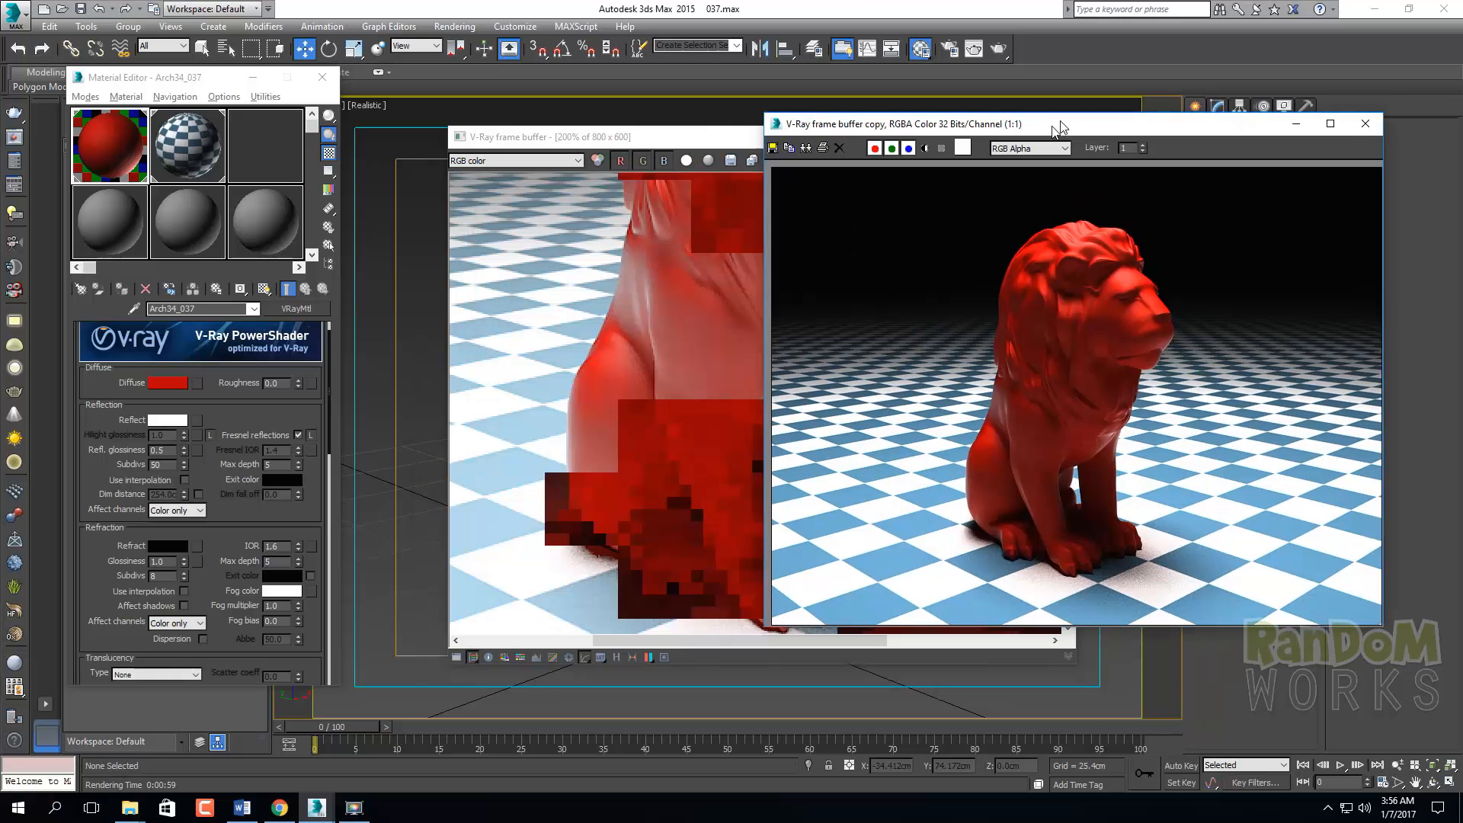
{"action": "scroll", "coordinate": [979, 485], "scroll_direction": "up", "scroll_amount": 2}
{"action": "scroll", "coordinate": [1032, 467], "scroll_direction": "up", "scroll_amount": 1}
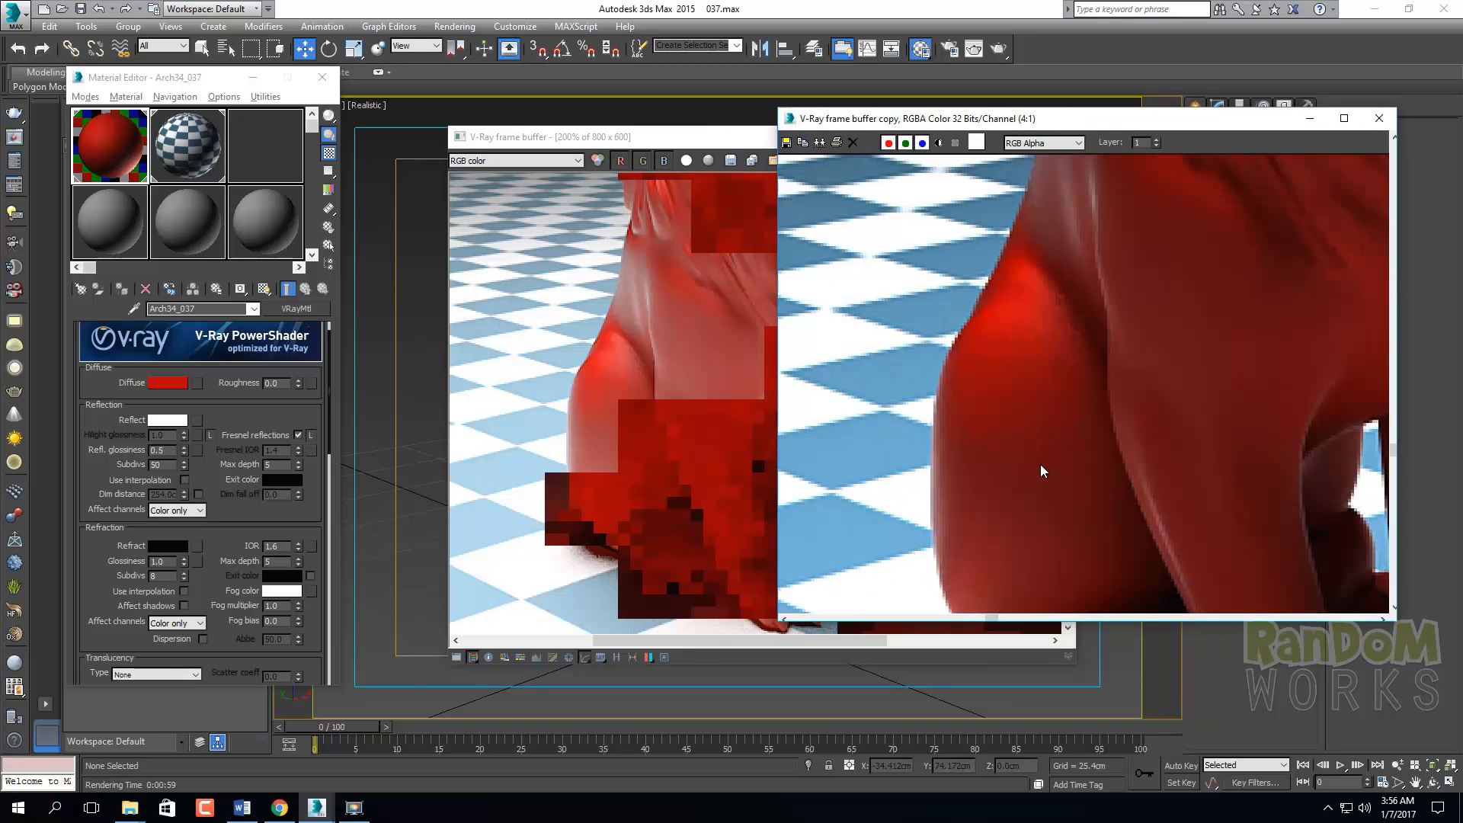
{"action": "scroll", "coordinate": [627, 373], "scroll_direction": "up", "scroll_amount": 1}
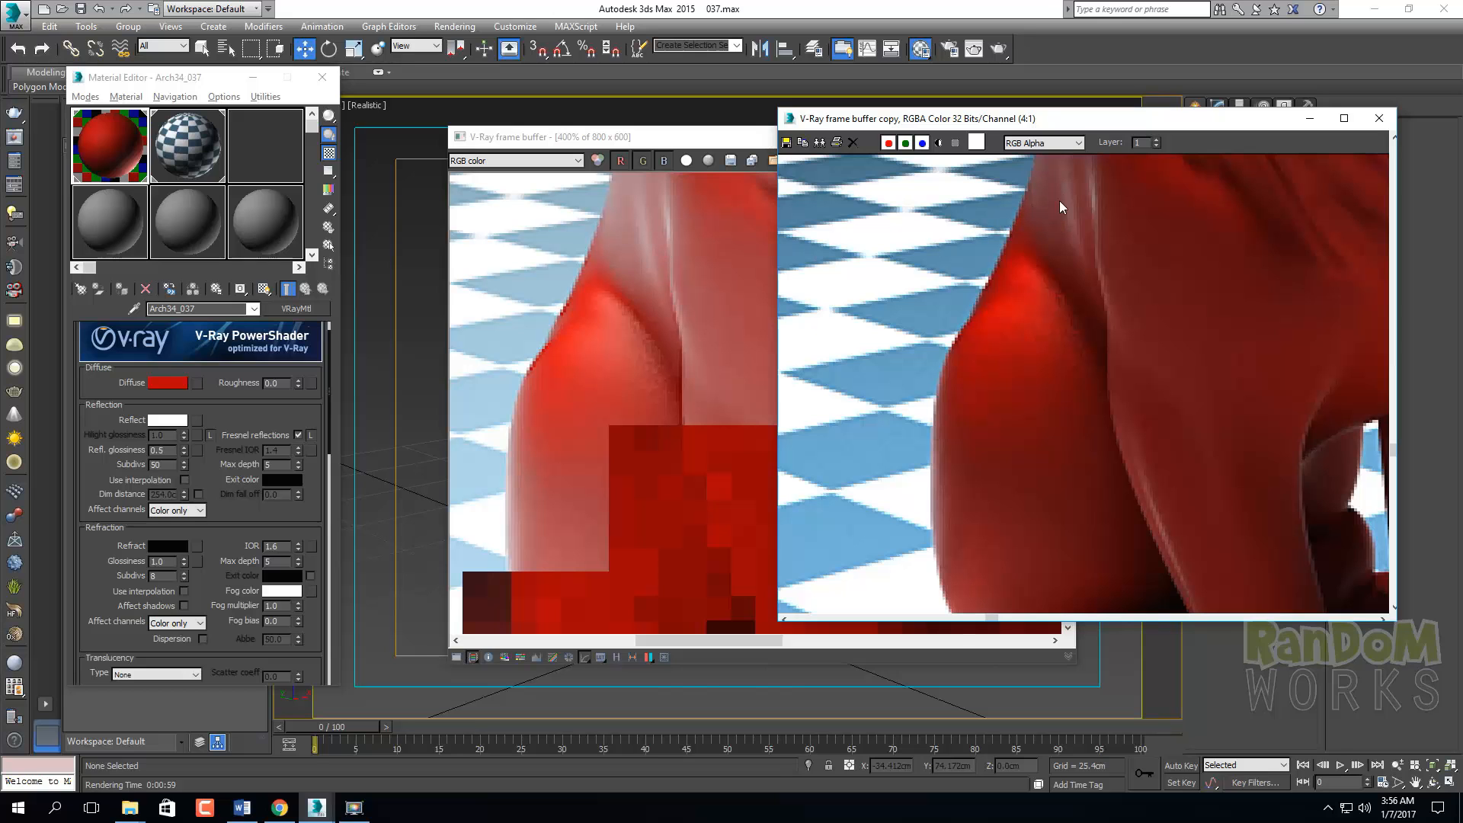
{"action": "left_click", "coordinate": [1378, 118]}
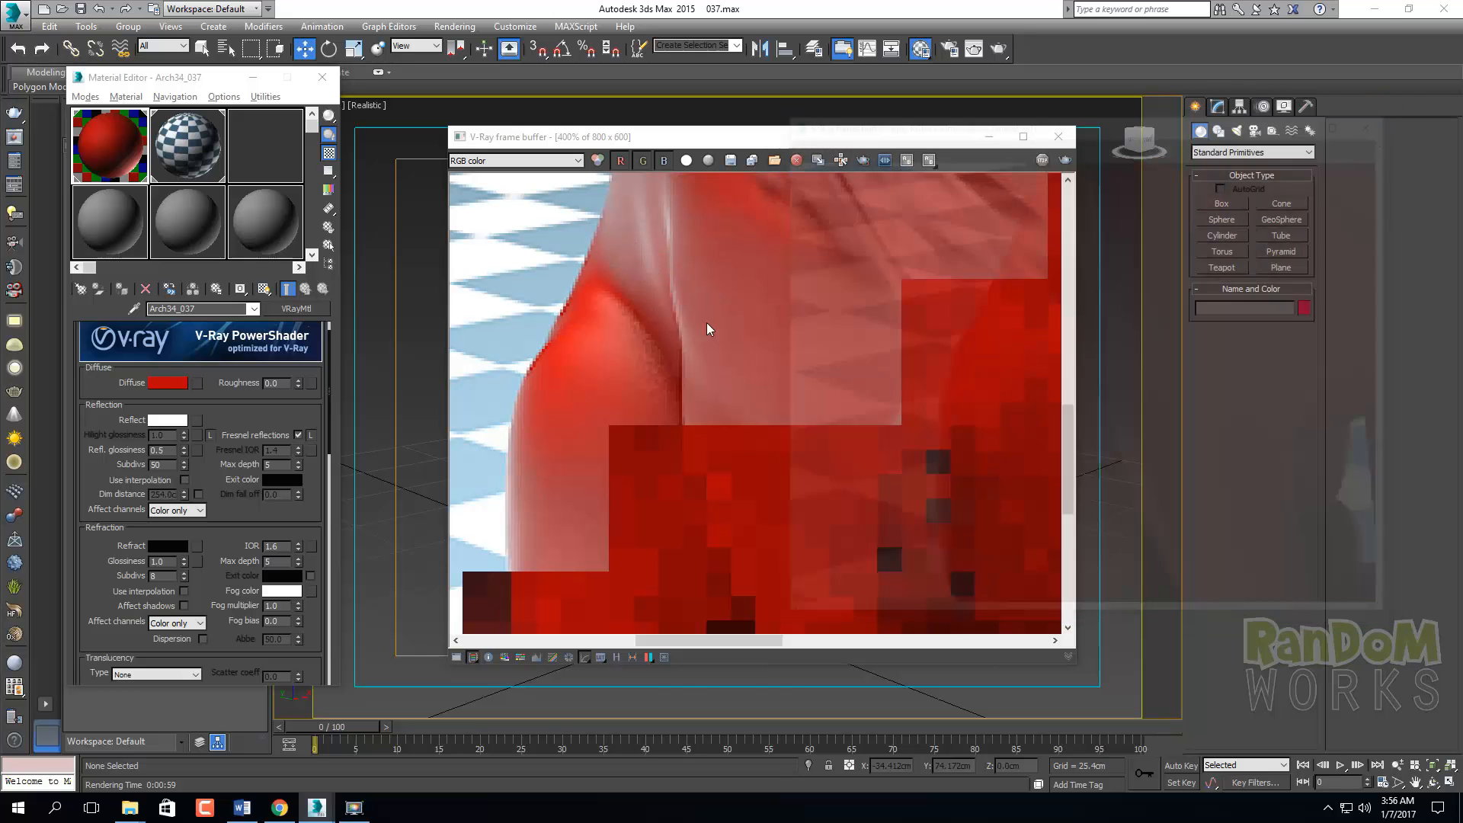
Set the reflection subdivs back to 8 and close the V-Ray frame buffer
{"action": "left_click_drag", "start_coordinate": [168, 465], "coordinate": [96, 476]}
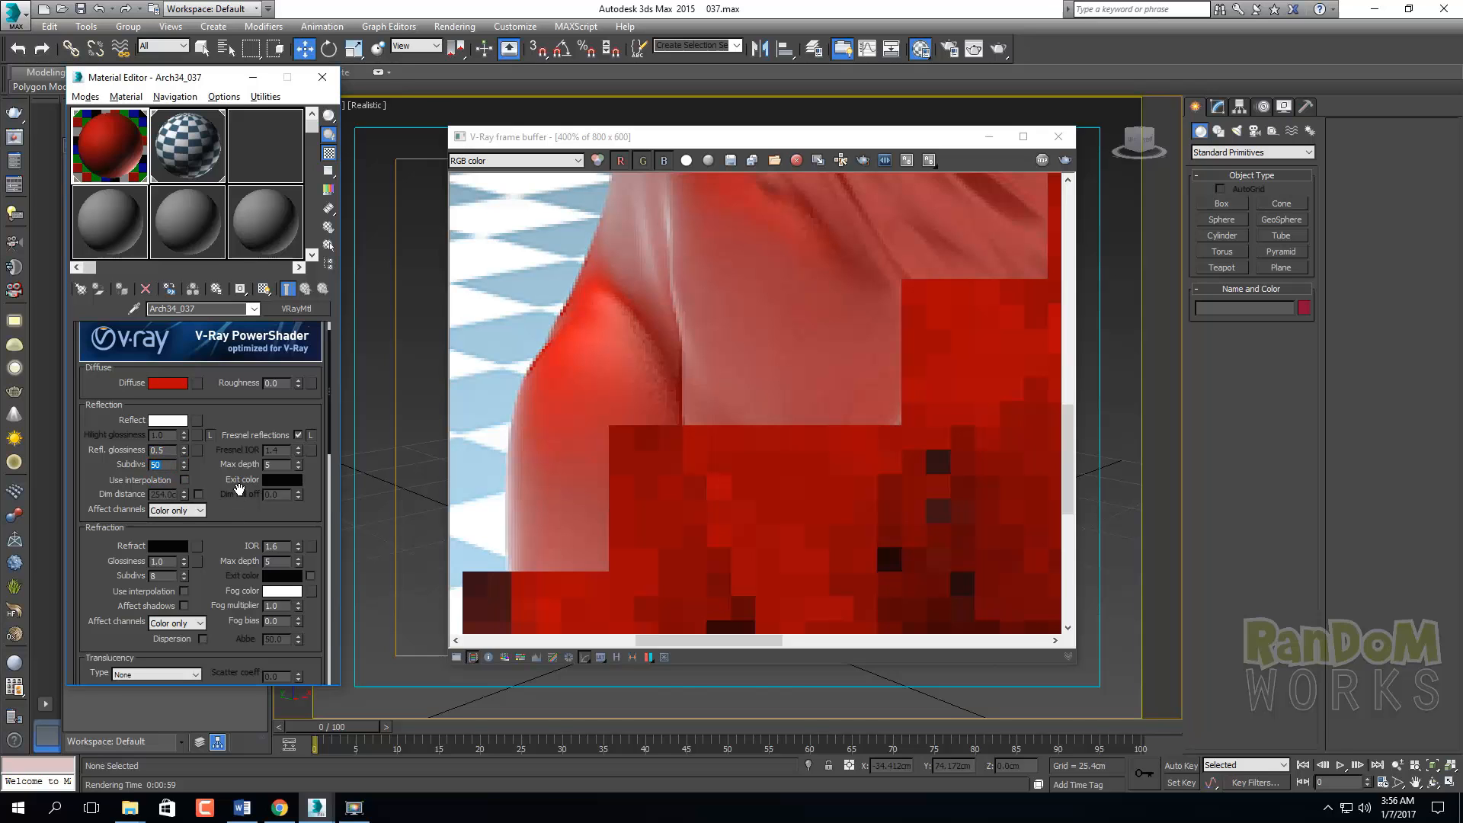
{"action": "scroll", "coordinate": [213, 486], "scroll_direction": "up", "scroll_amount": 1}
{"action": "double_click", "coordinate": [162, 483]}
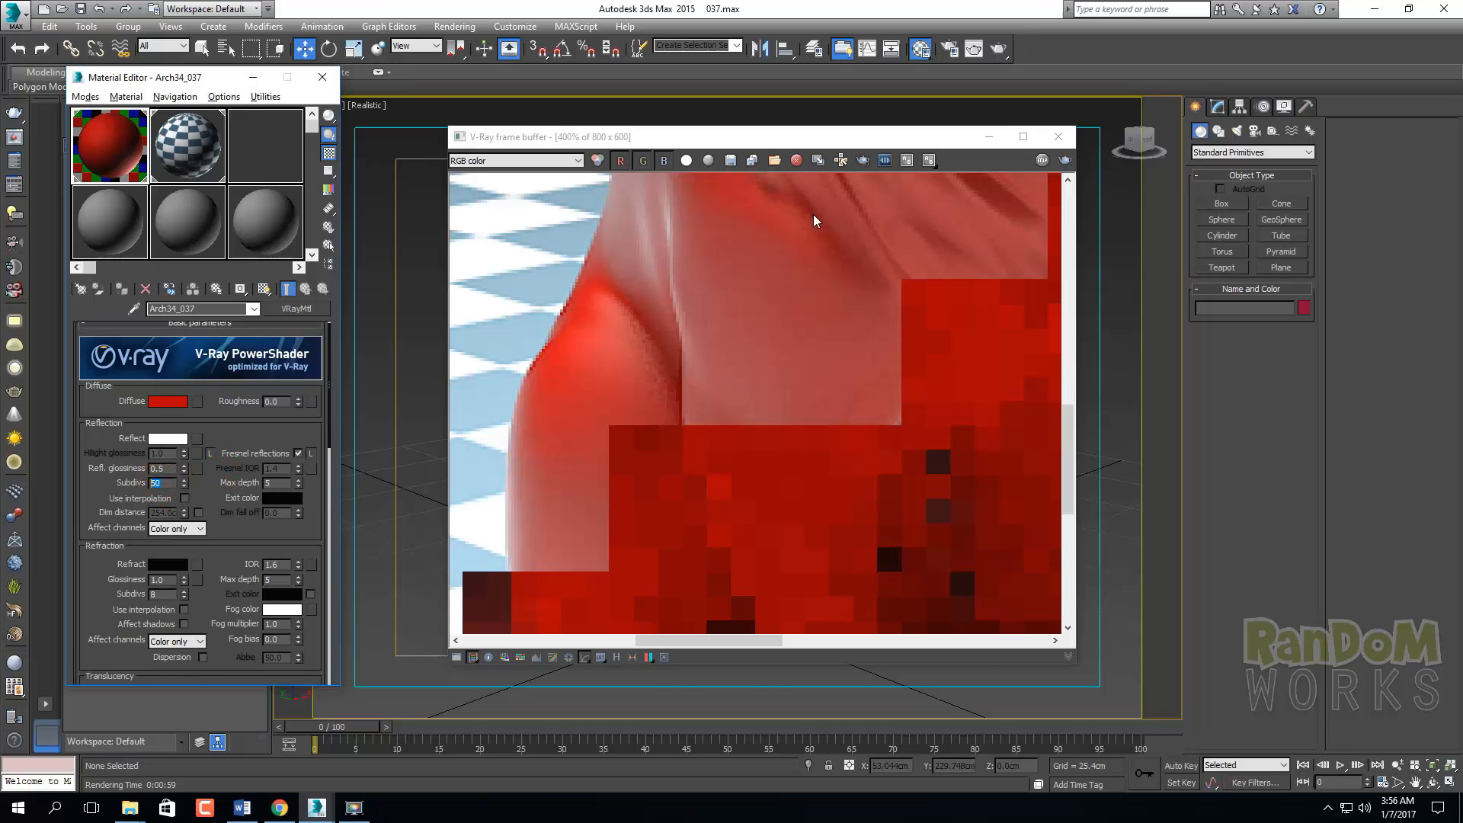
{"action": "scroll", "coordinate": [812, 328], "scroll_direction": "down", "scroll_amount": 2}
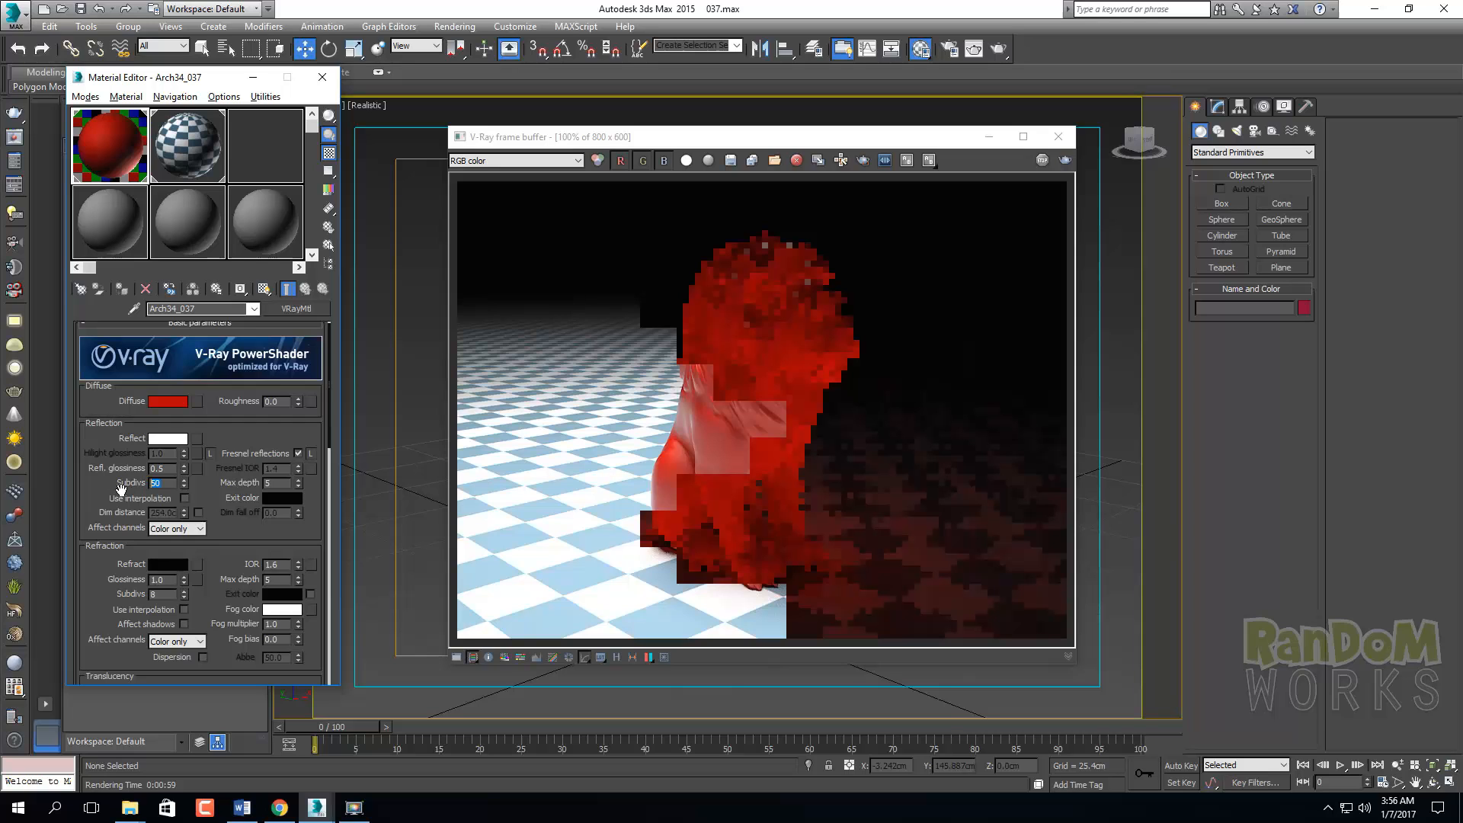
{"action": "type", "text": "8"}
{"action": "key", "text": "Return"}
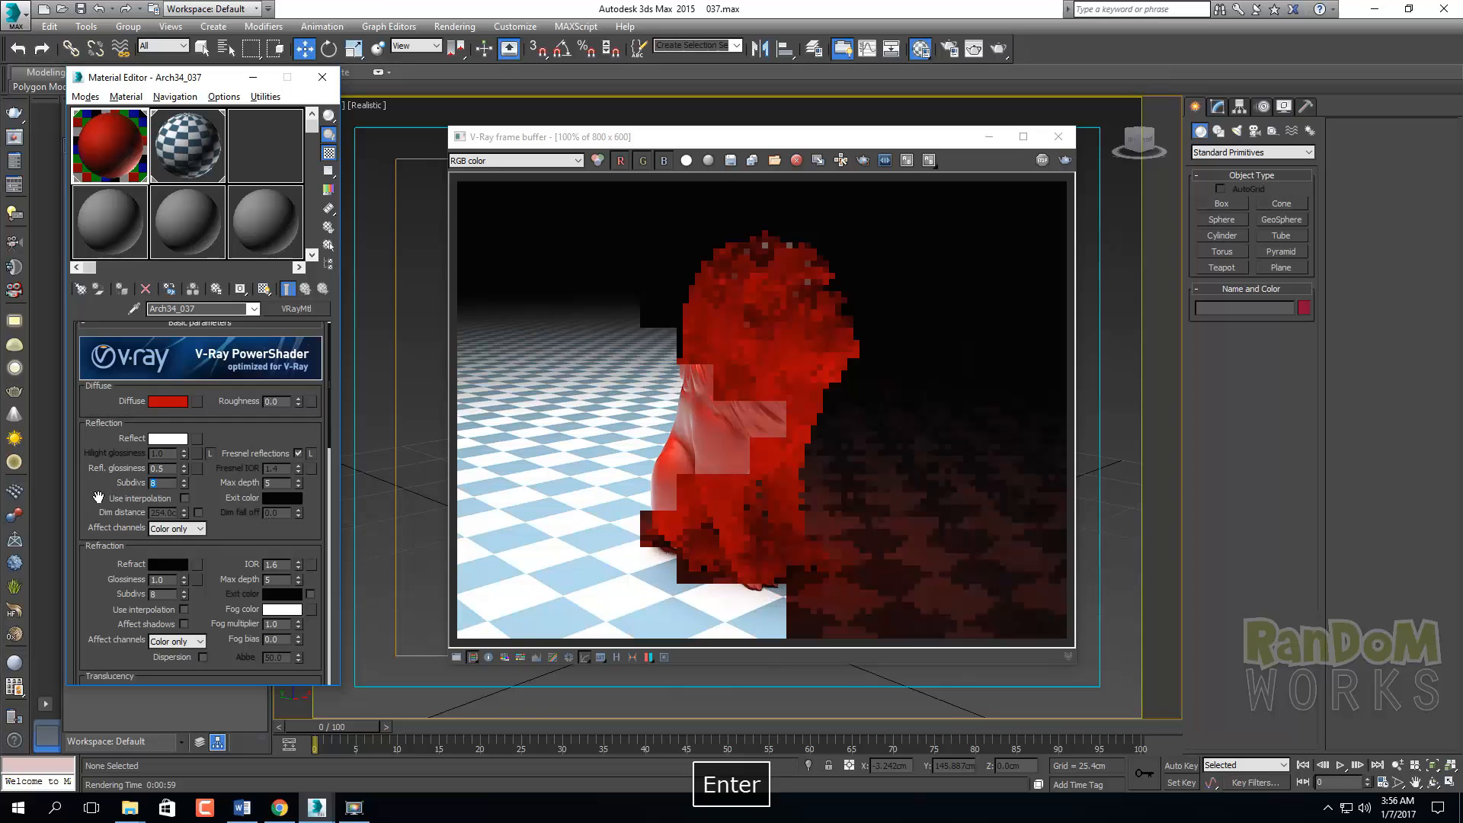
{"action": "left_click", "coordinate": [1050, 138]}
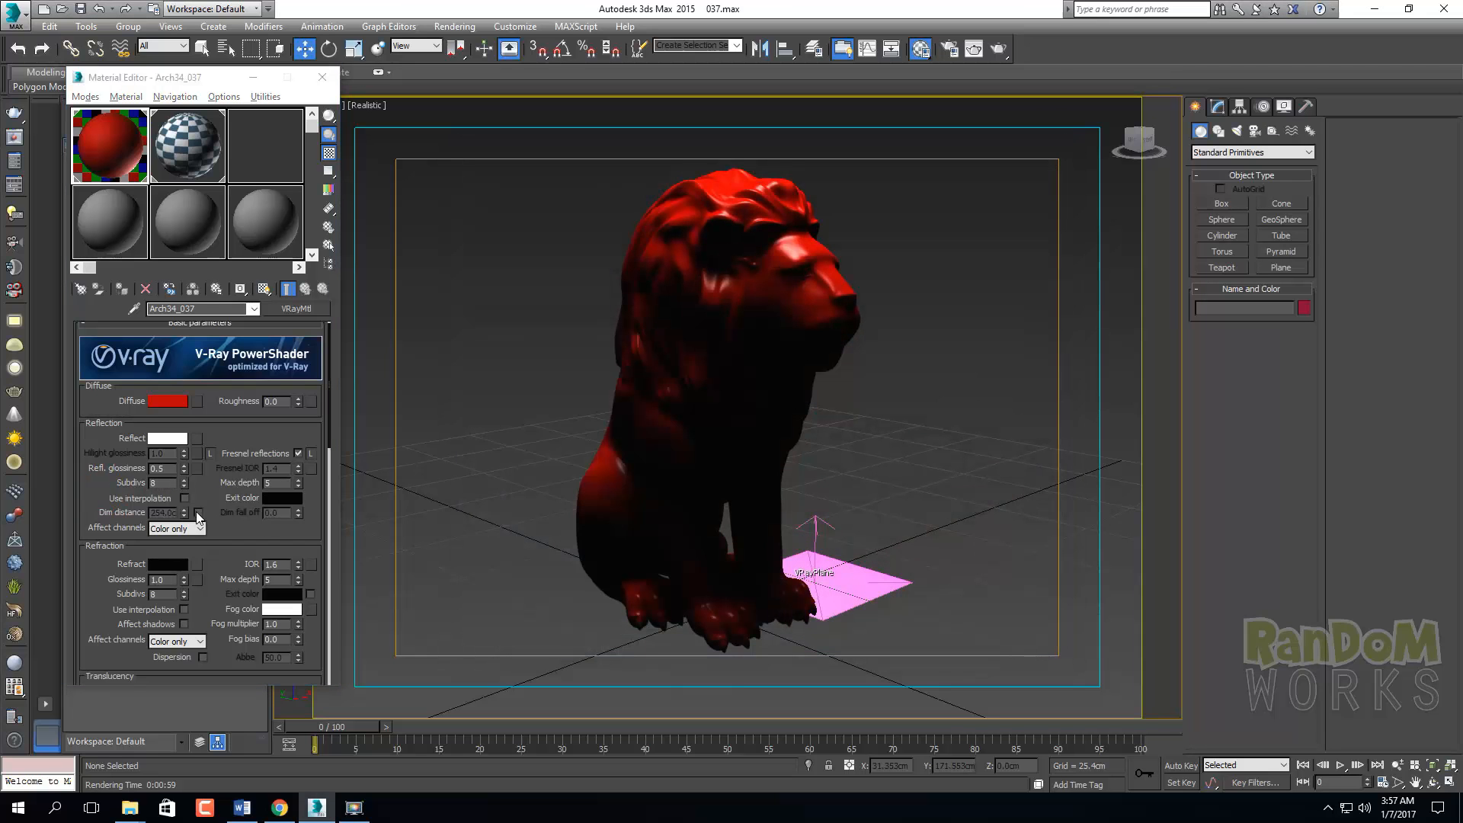
Set the reflection glossiness of the Arch34_037 material to 1.0
{"action": "scroll", "coordinate": [208, 507], "scroll_direction": "up", "scroll_amount": 1}
{"action": "type", "text": "1"}
{"action": "key", "text": "Return"}
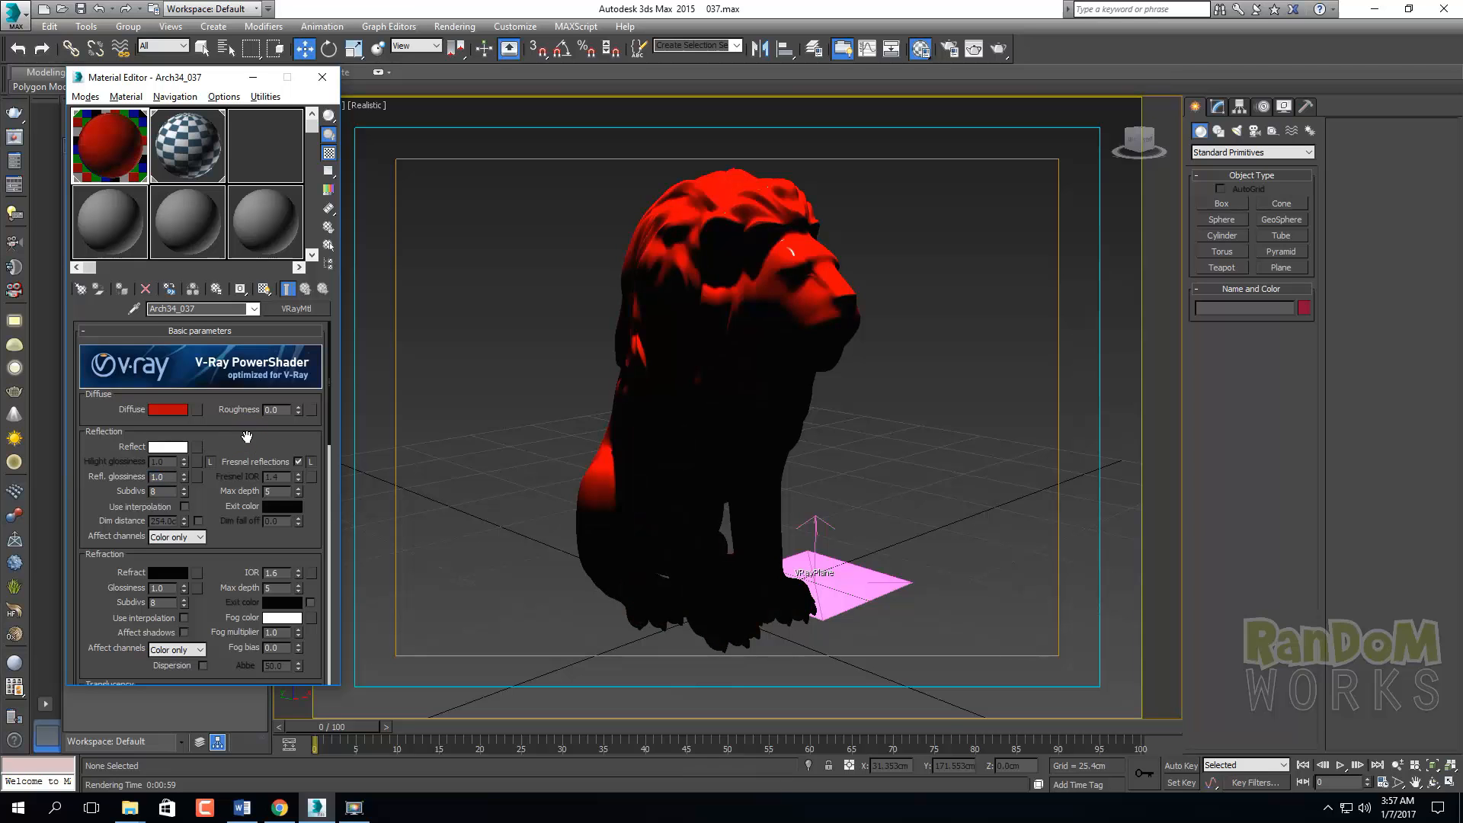
Set the refraction color of the Arch34_037 material to pure white (value 255)
{"action": "scroll", "coordinate": [235, 542], "scroll_direction": "down", "scroll_amount": 1}
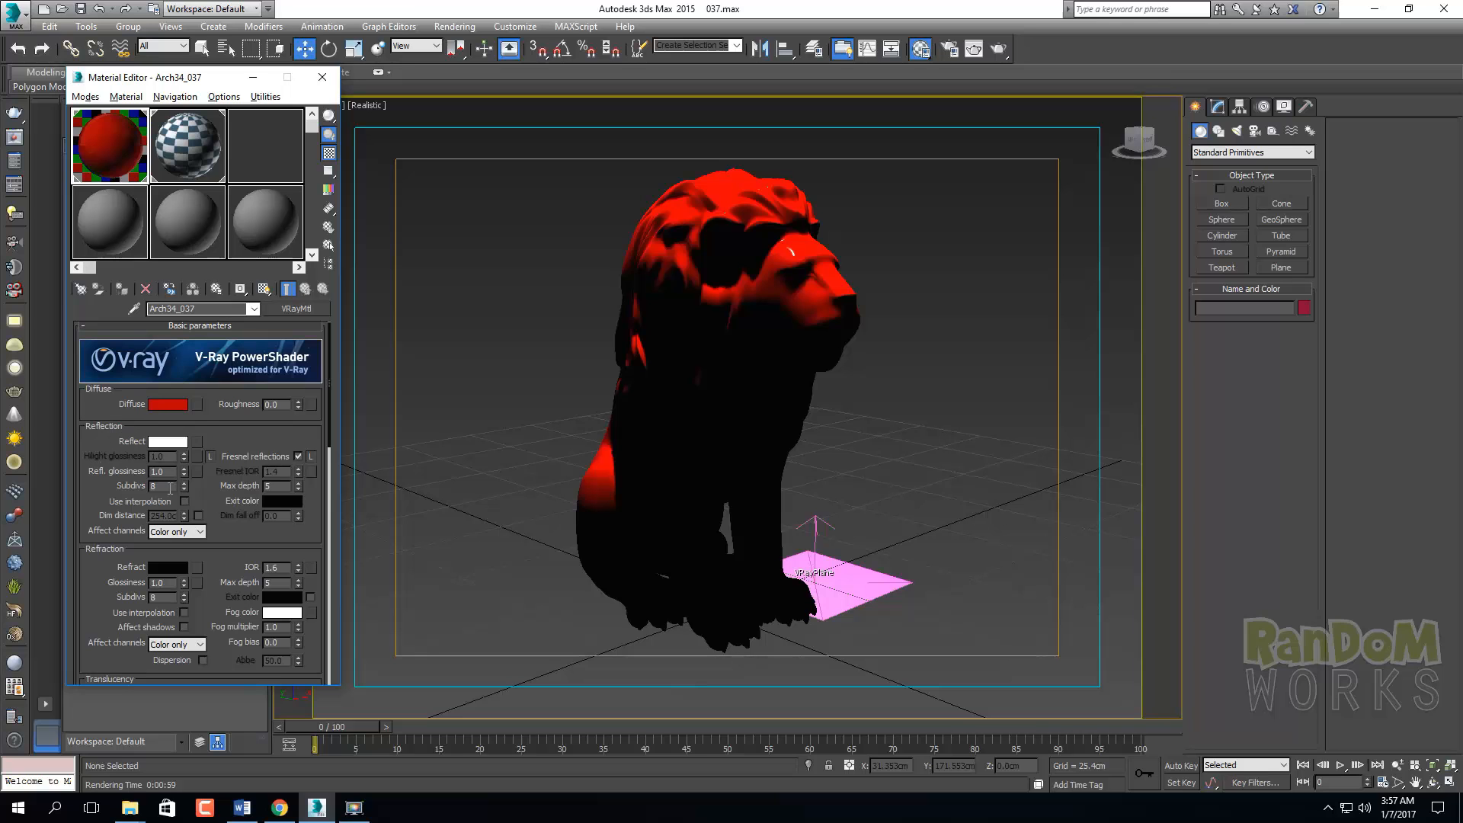
{"action": "scroll", "coordinate": [233, 530], "scroll_direction": "down", "scroll_amount": 5}
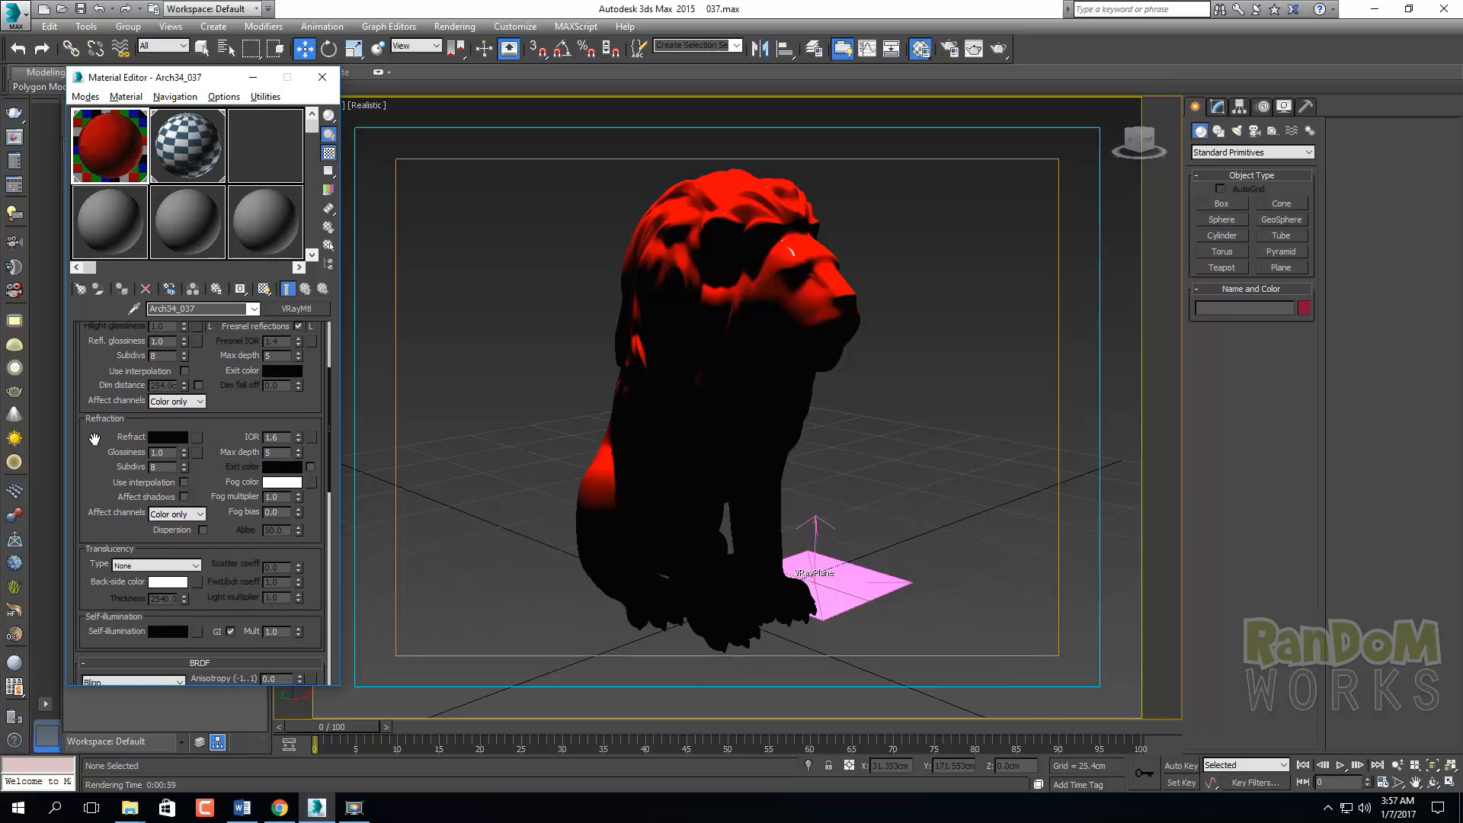
{"action": "scroll", "coordinate": [110, 464], "scroll_direction": "down", "scroll_amount": 2}
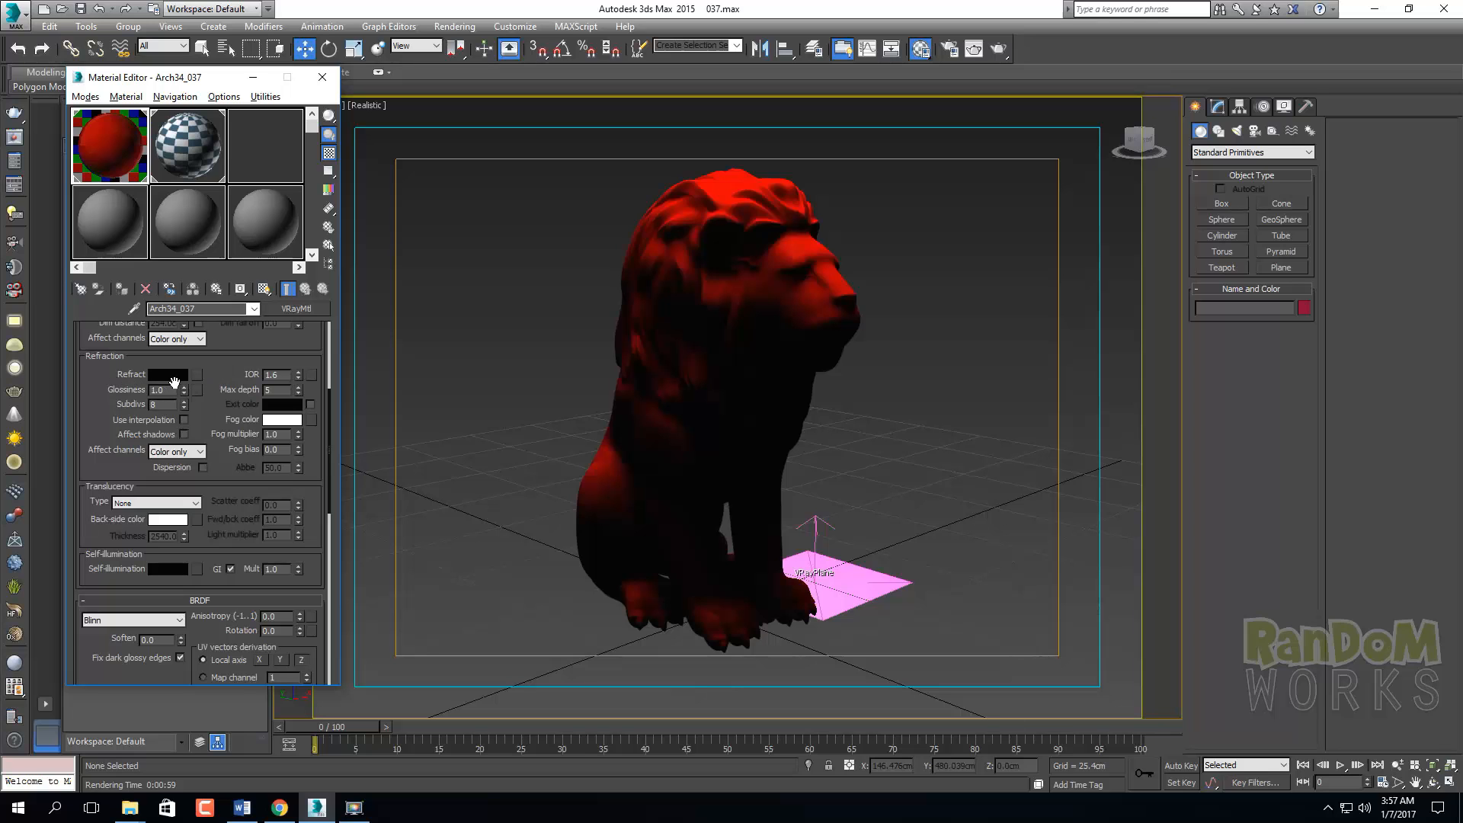
{"action": "left_click", "coordinate": [168, 374]}
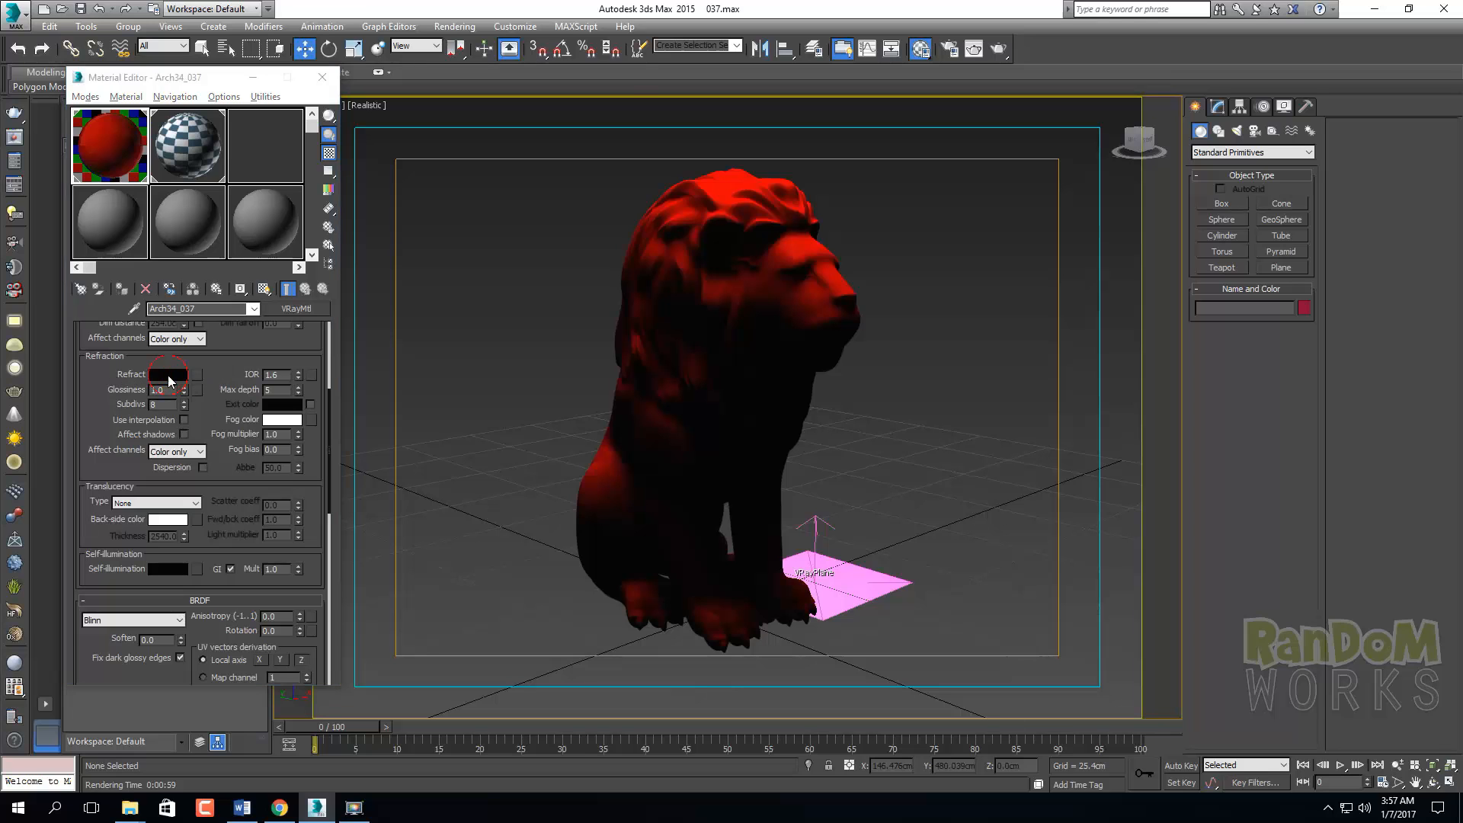
{"action": "left_click_drag", "start_coordinate": [443, 157], "coordinate": [443, 216]}
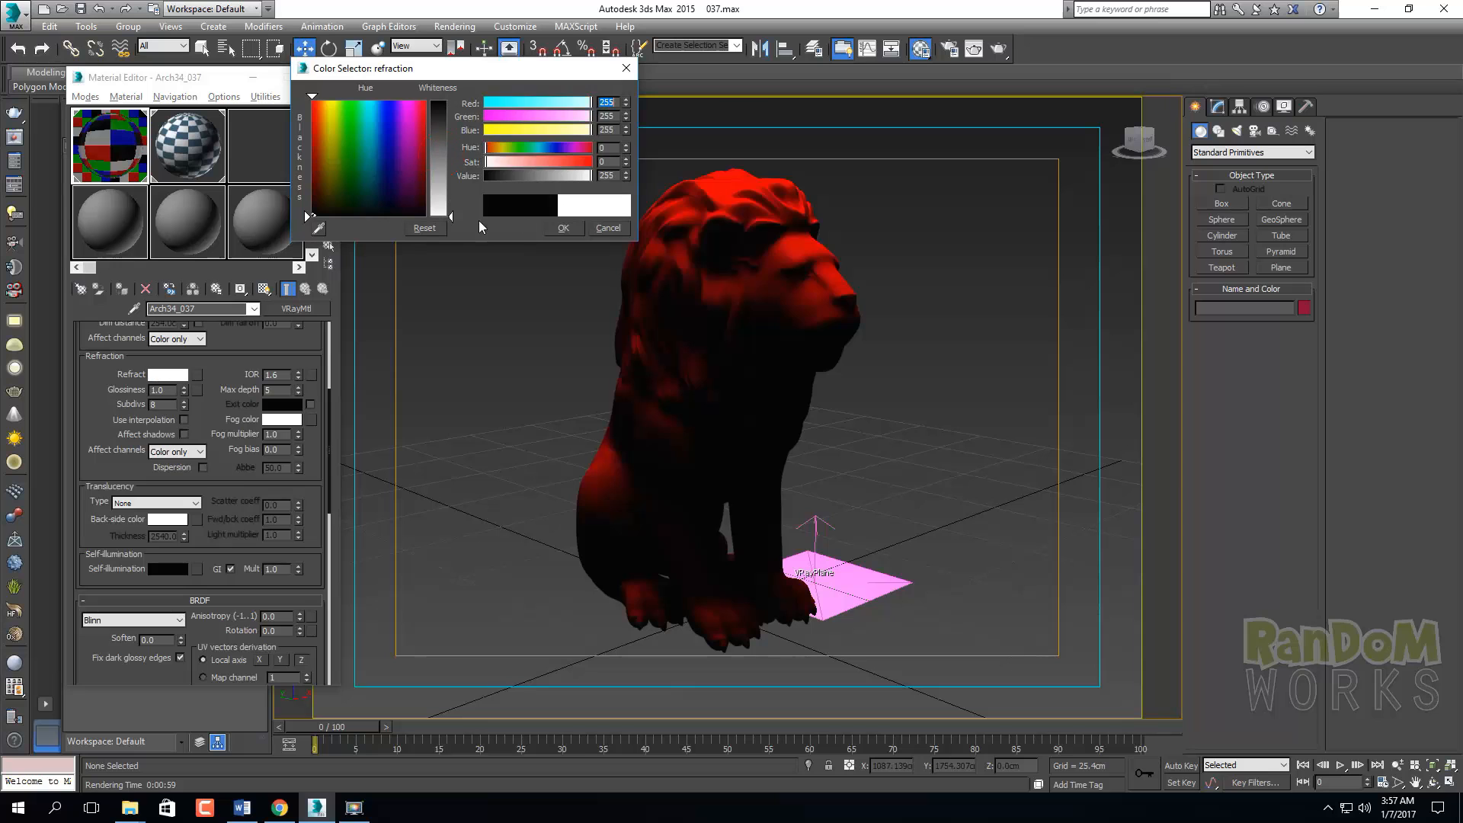
{"action": "left_click", "coordinate": [562, 228]}
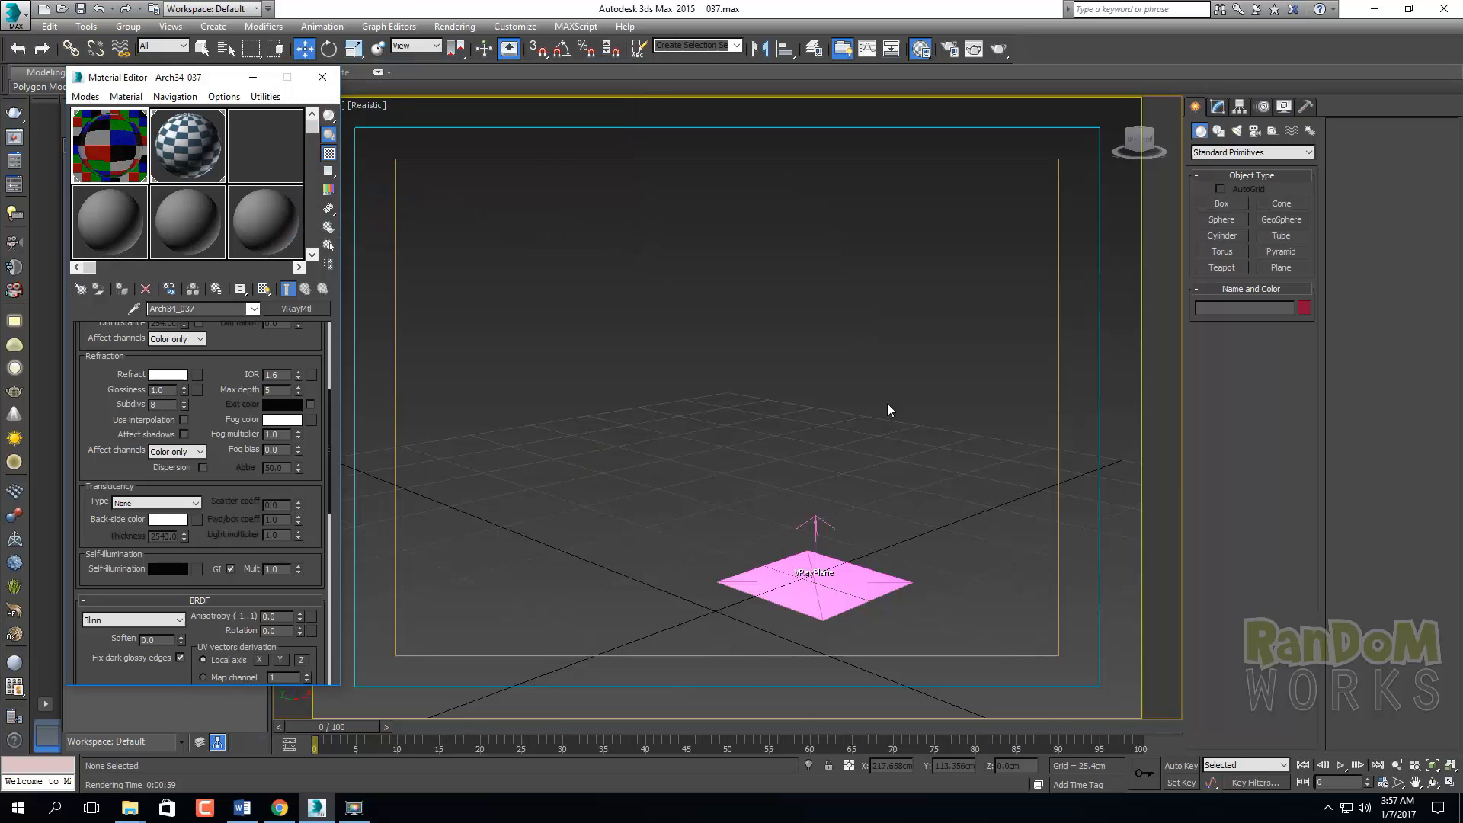
Show edged faces in the viewport to reveal the transparent lion, and leave the lion deselected
{"action": "left_click", "coordinate": [751, 333]}
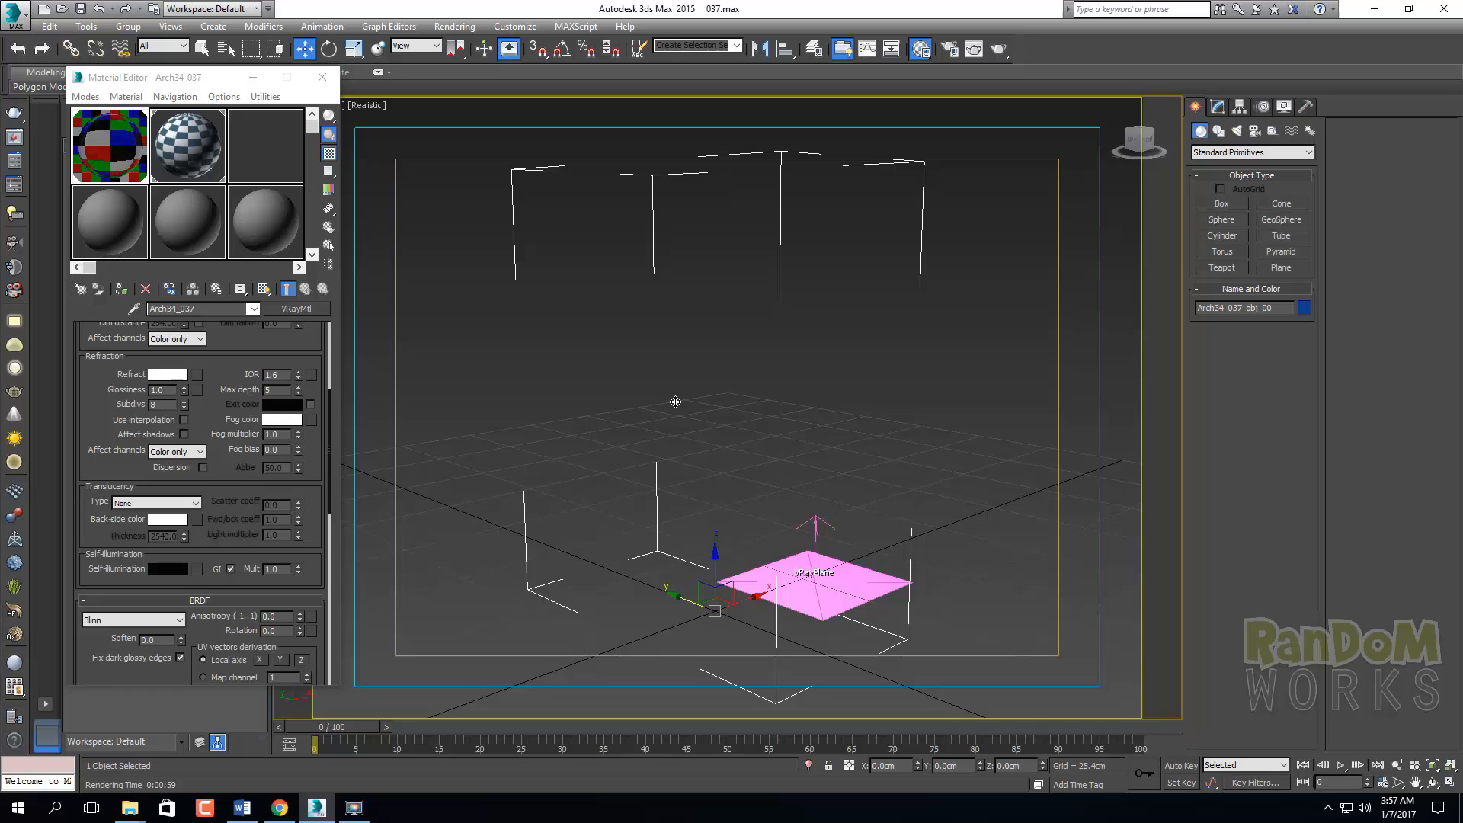
{"action": "key", "text": "F4"}
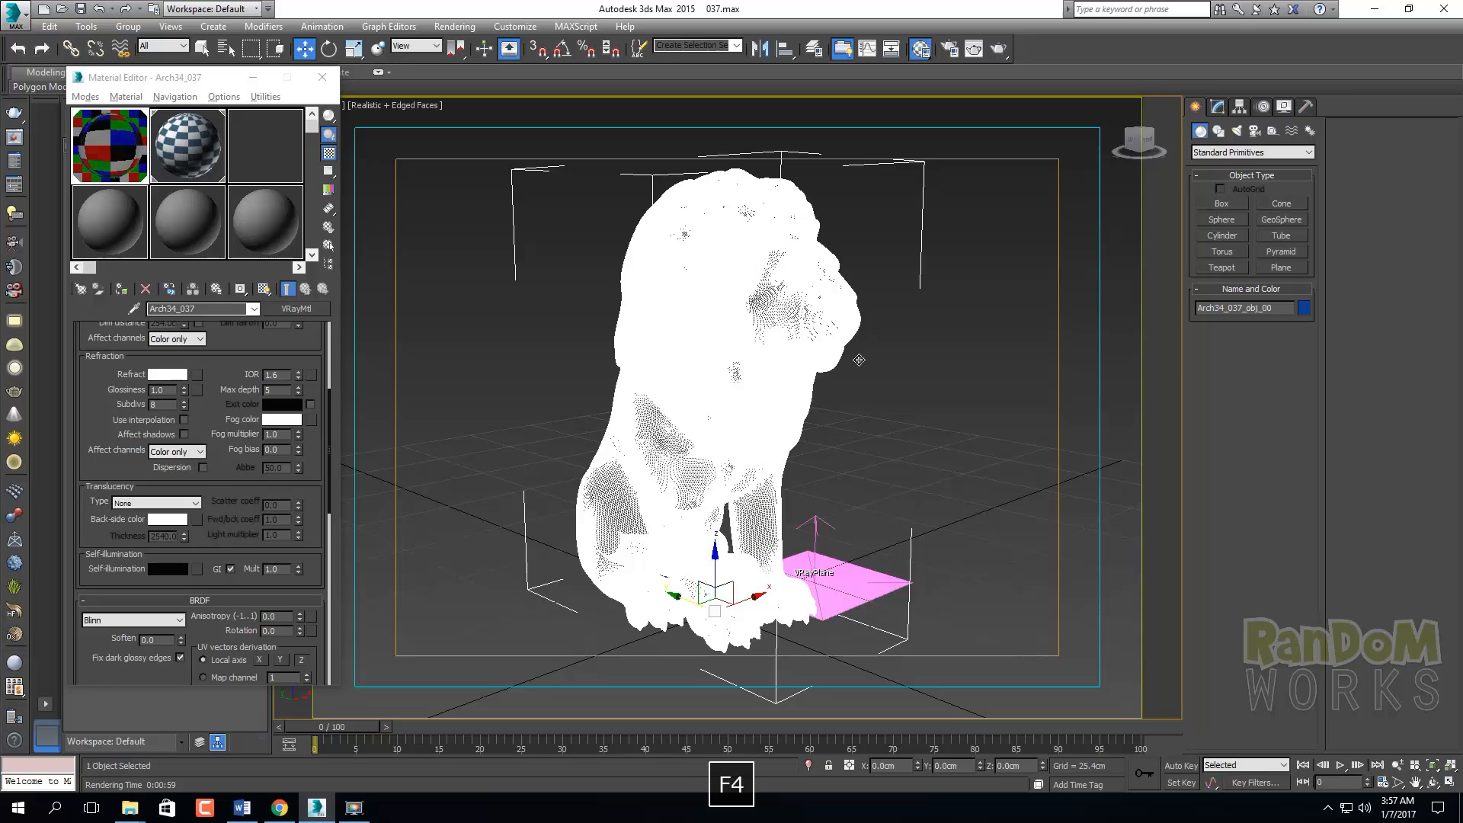
{"action": "left_click", "coordinate": [976, 323]}
{"action": "left_click", "coordinate": [744, 336]}
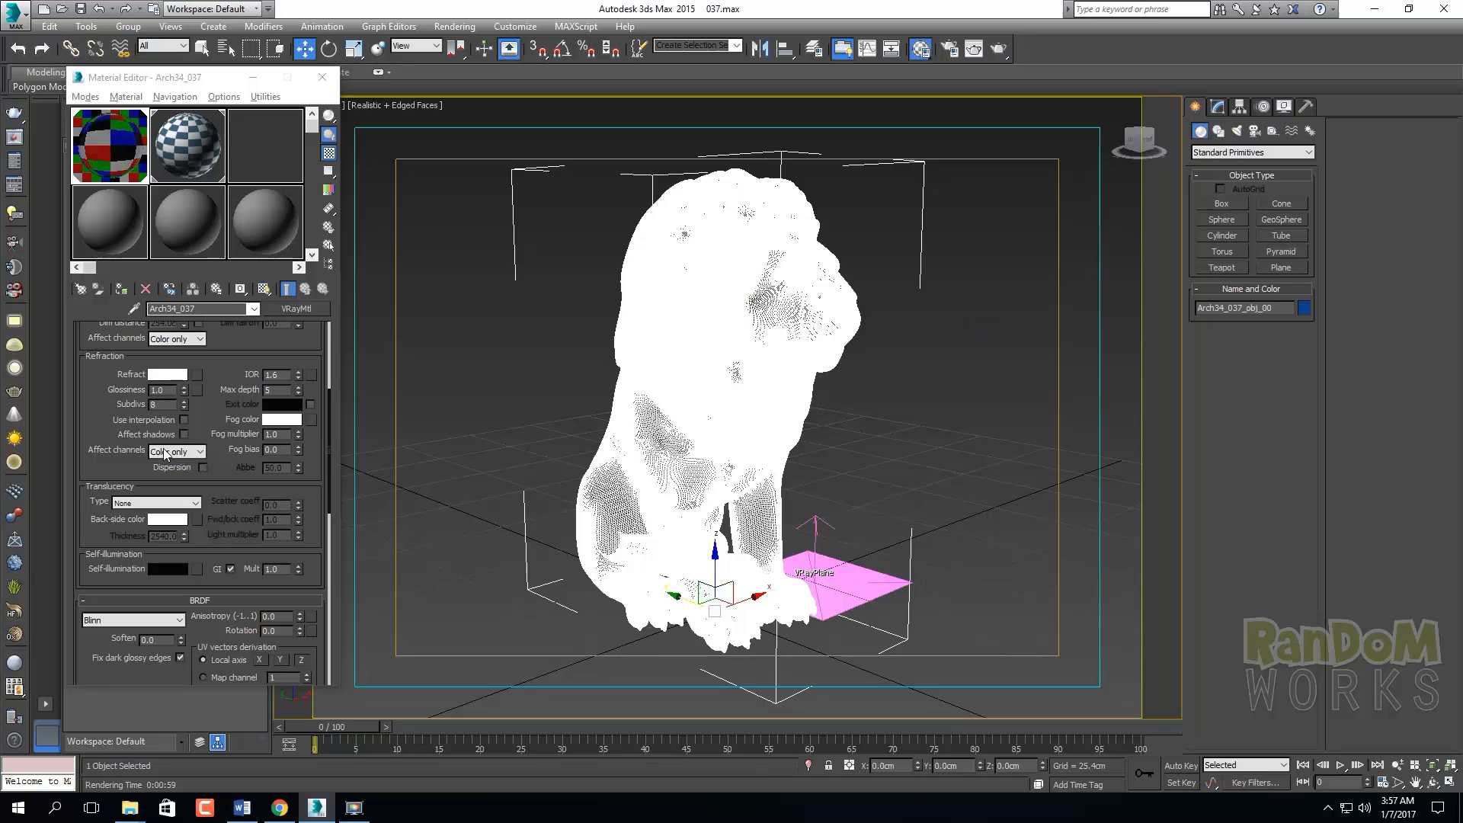
{"action": "left_click_drag", "start_coordinate": [204, 404], "coordinate": [208, 424]}
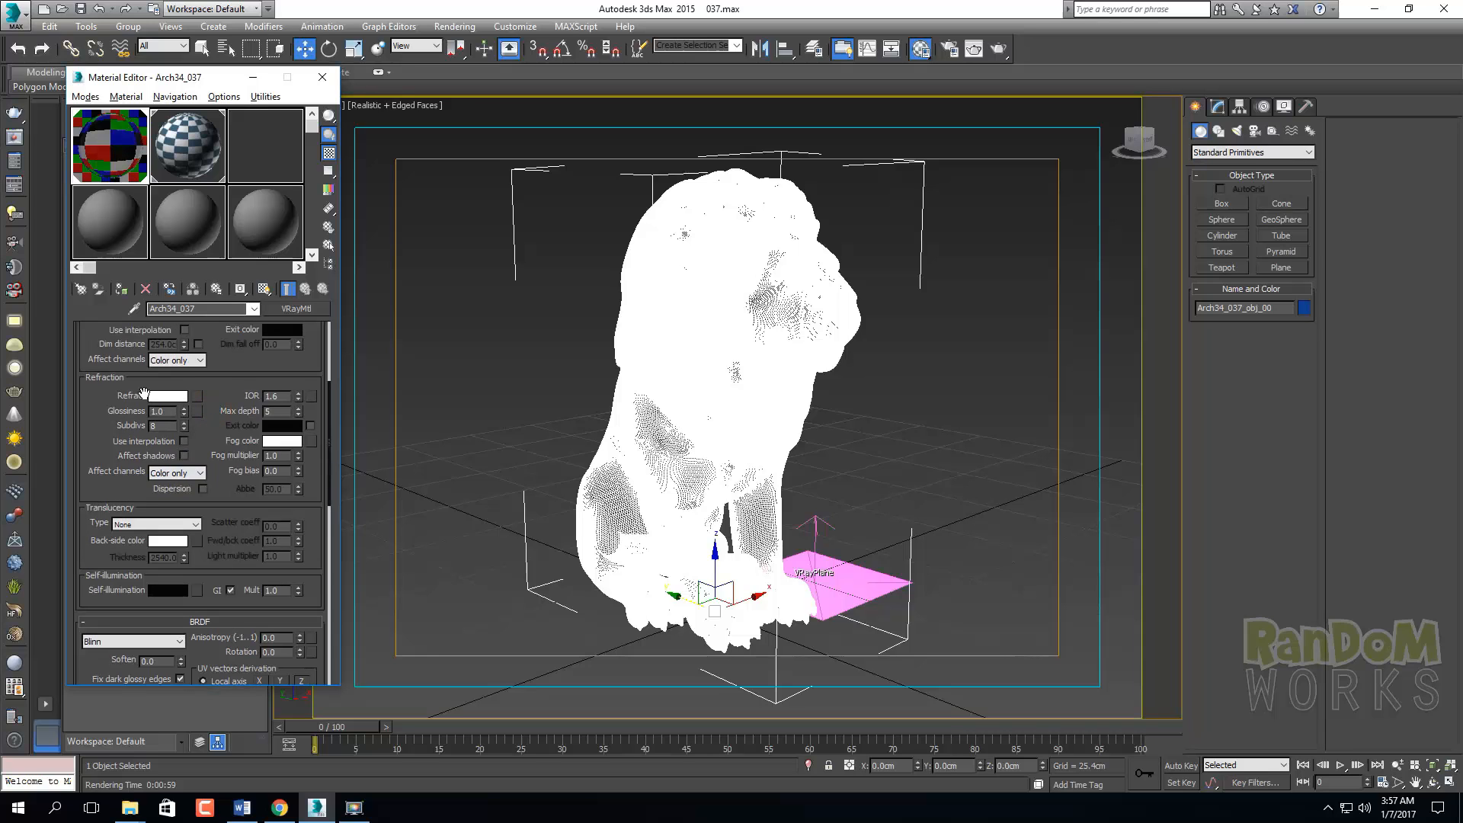
{"action": "left_click", "coordinate": [926, 330]}
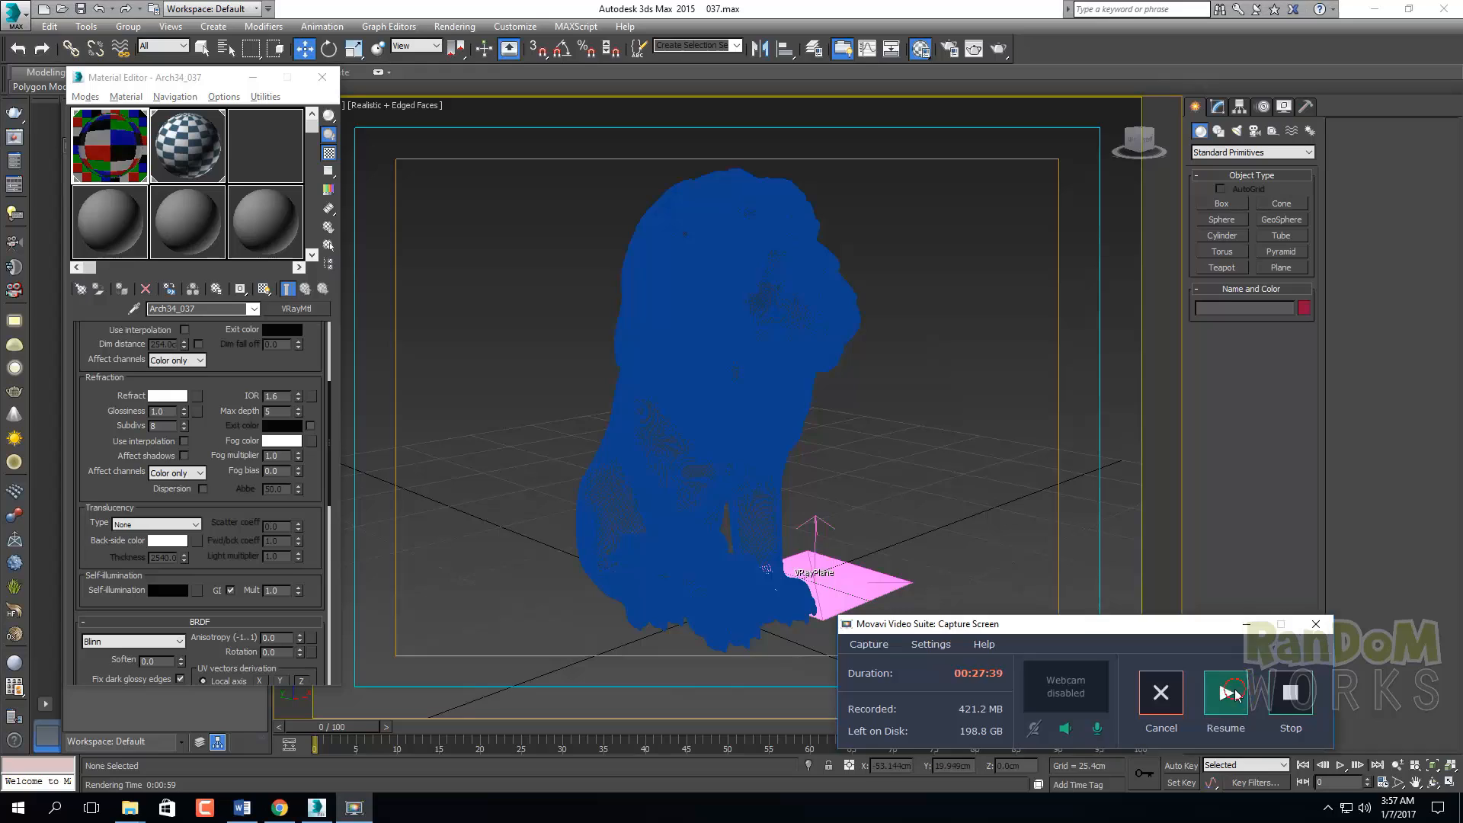
Render the refractive lion, stop the render partway and close the frame buffer
{"action": "left_click", "coordinate": [1246, 624]}
{"action": "left_click", "coordinate": [999, 50]}
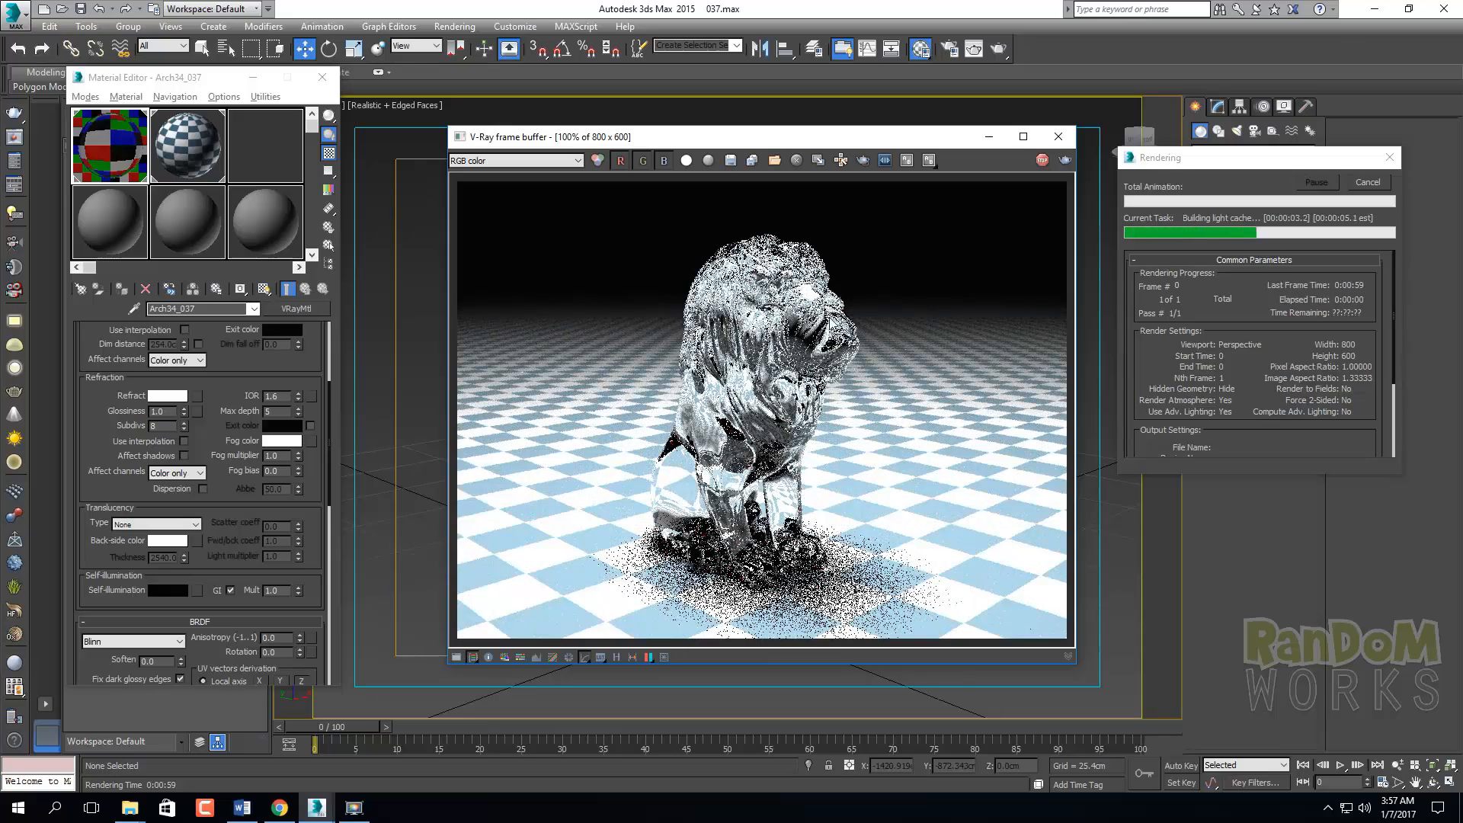
{"action": "left_click_drag", "start_coordinate": [865, 138], "coordinate": [819, 150]}
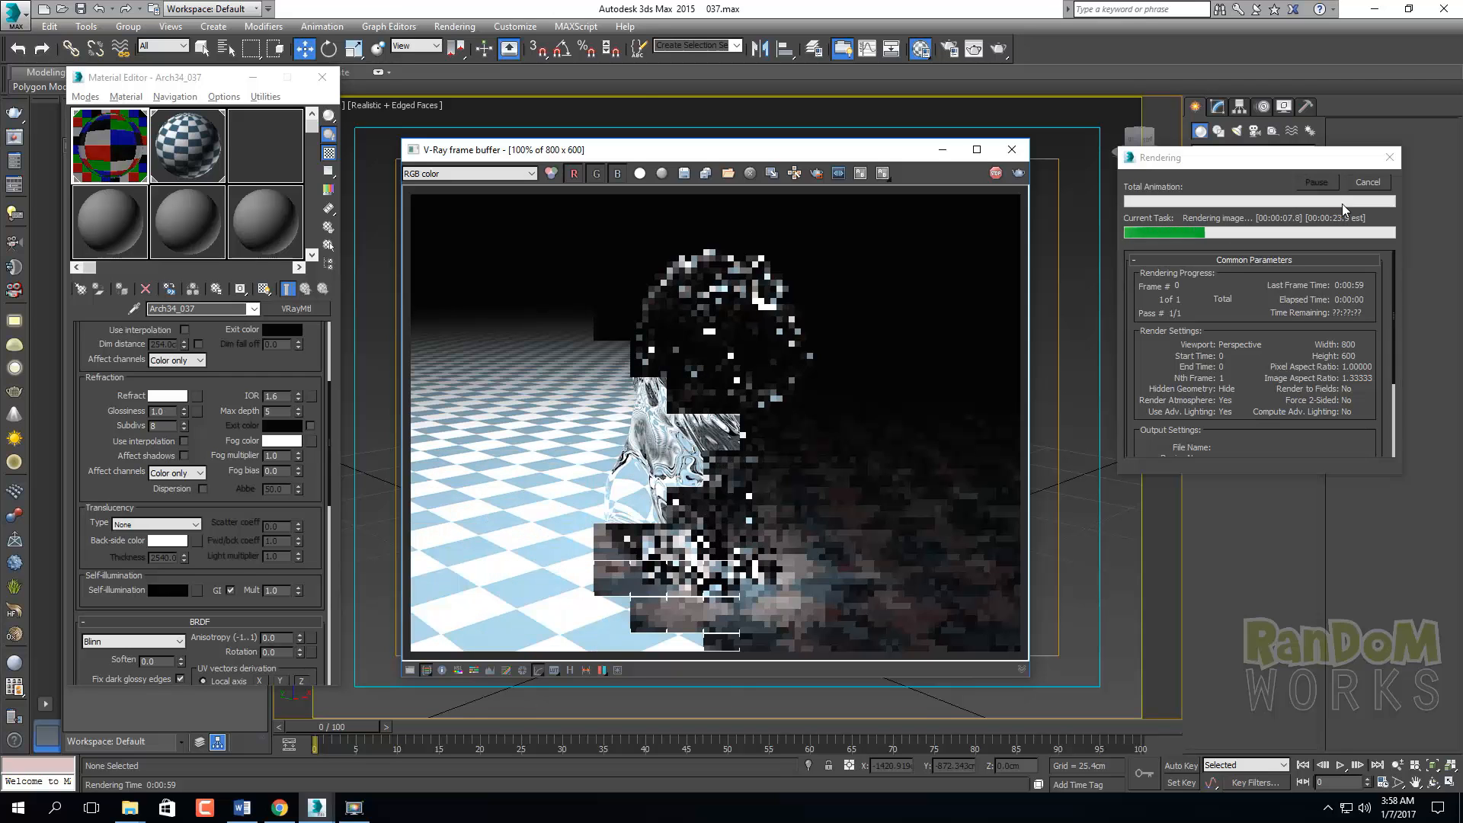
{"action": "left_click", "coordinate": [1367, 182]}
{"action": "left_click", "coordinate": [1012, 149]}
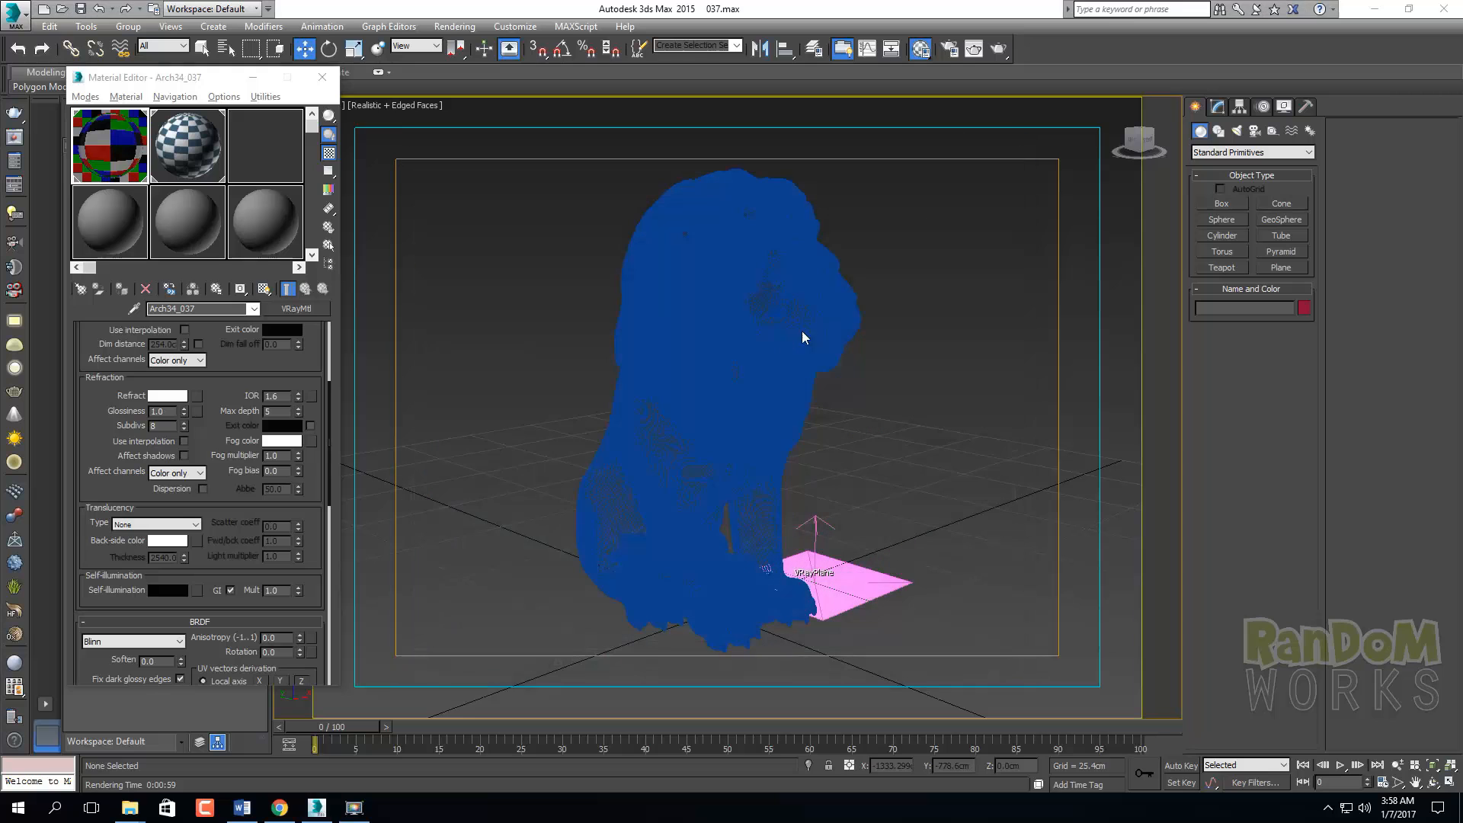
Create a teapot with a radius of about 20.8 cm beside the lion and reposition it, rotated about -28 degrees around Z
{"action": "left_click", "coordinate": [1223, 269]}
{"action": "left_click_drag", "start_coordinate": [834, 463], "coordinate": [893, 461]}
{"action": "key", "text": "w"}
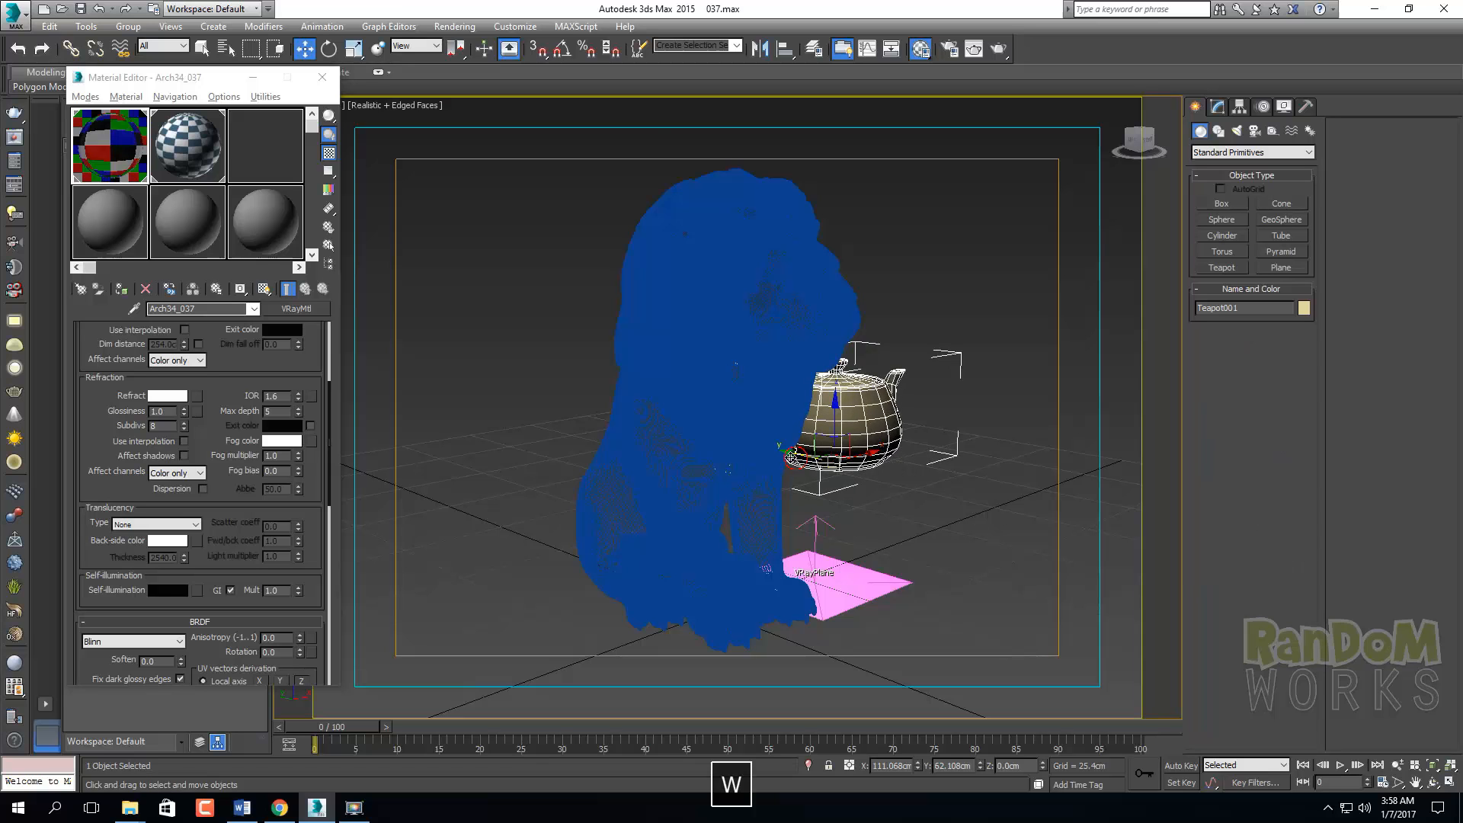
{"action": "mouse_move", "coordinate": [799, 459]}
{"action": "left_mouse_down"}
{"action": "mouse_move", "coordinate": [754, 454]}
{"action": "mouse_move", "coordinate": [800, 477]}
{"action": "left_mouse_up"}
{"action": "key", "text": "e"}
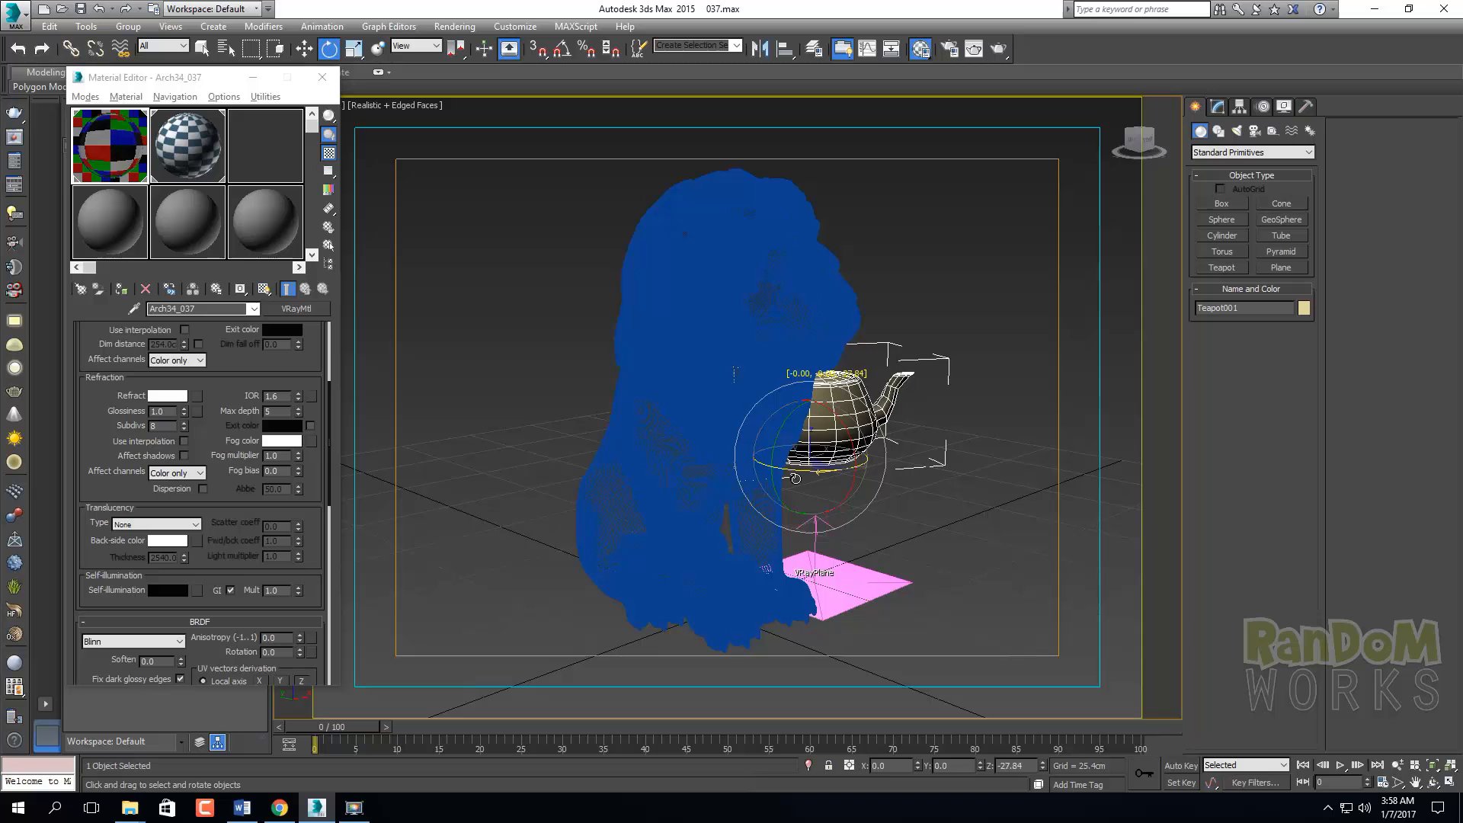
{"action": "key", "text": "w"}
Raise the teapot's segments to 15 and keep the teapot selected
{"action": "left_click", "coordinate": [1219, 107]}
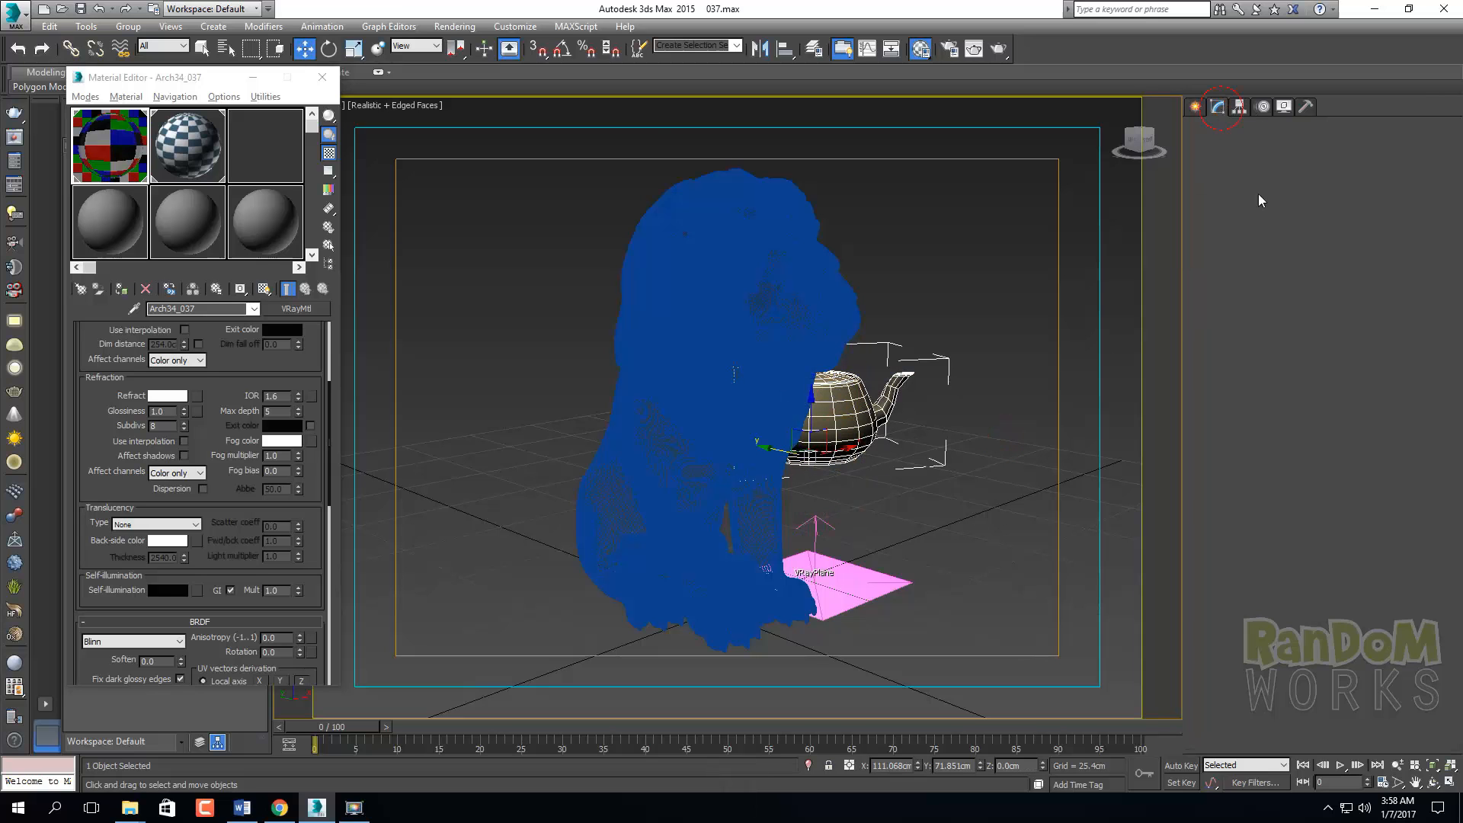
{"action": "left_click_drag", "start_coordinate": [1292, 344], "coordinate": [1296, 251]}
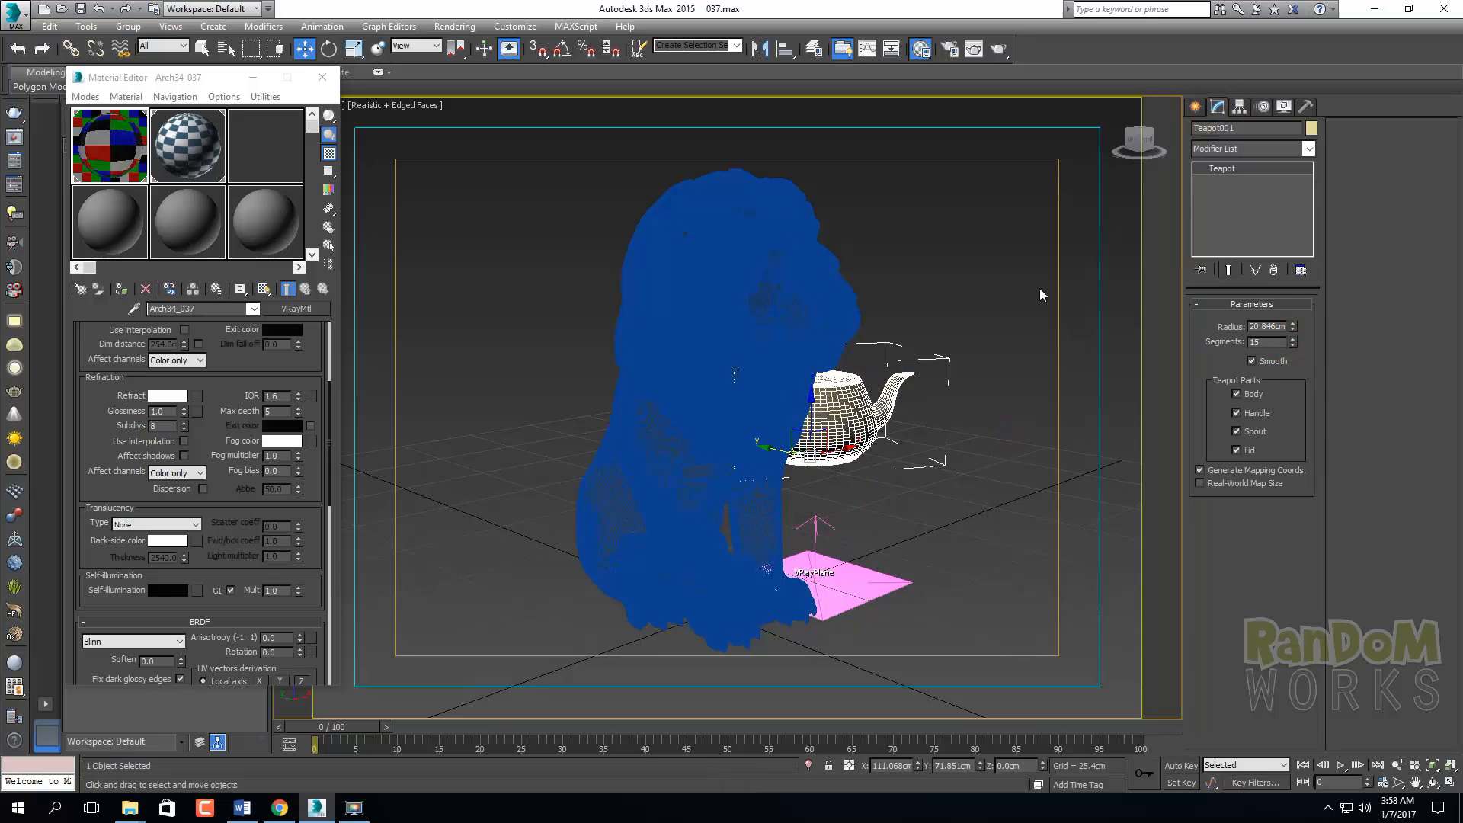
{"action": "left_click", "coordinate": [954, 232]}
{"action": "left_click", "coordinate": [851, 408]}
Change the unused 07 - Default material from Standard to VRayMtl
{"action": "left_click", "coordinate": [228, 178]}
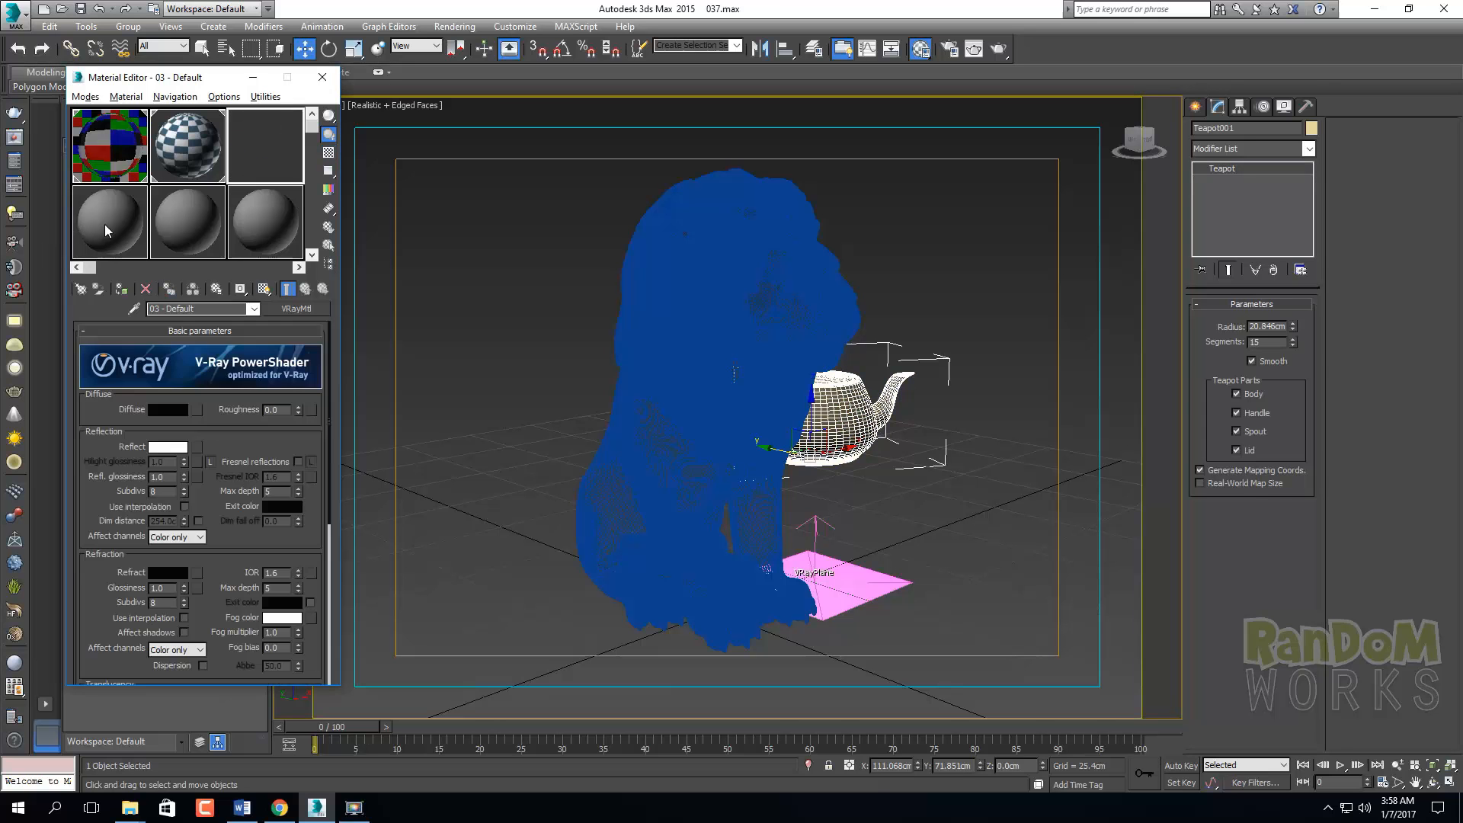
{"action": "left_click", "coordinate": [295, 309]}
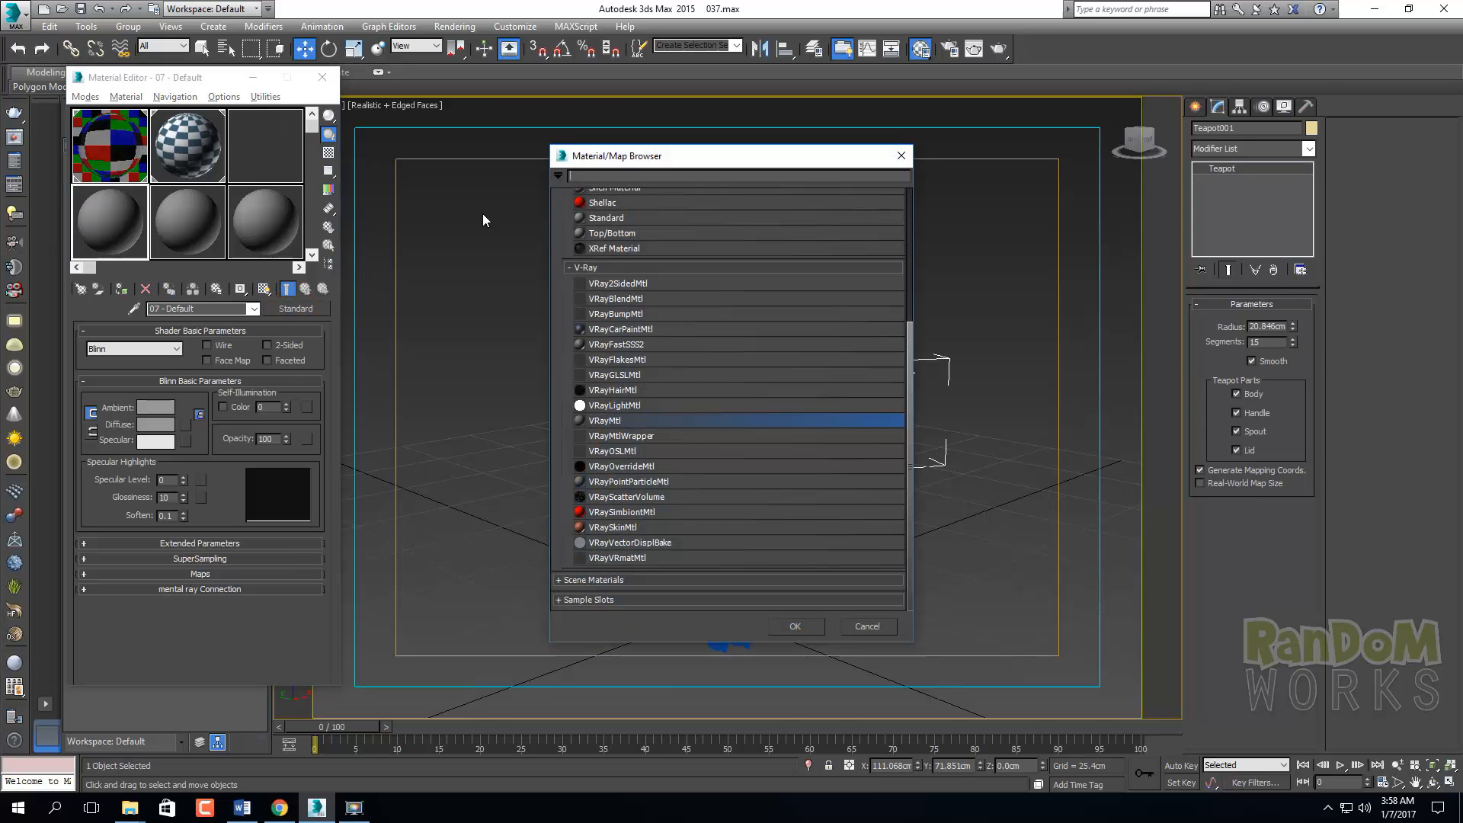
{"action": "double_click", "coordinate": [657, 421]}
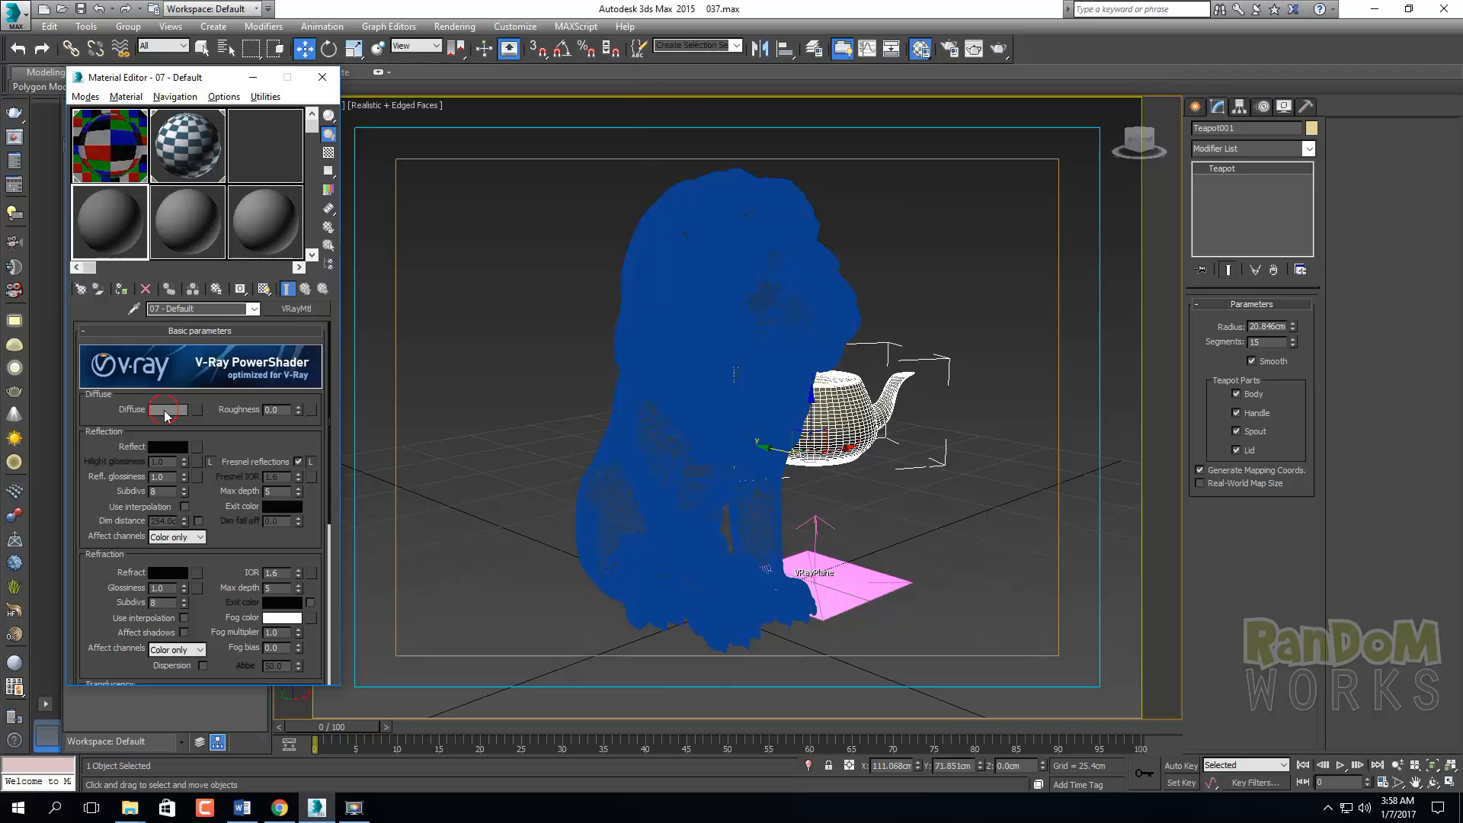
Set the 07 - Default material's diffuse colour to pure red (255, 0, 0), assign it to the teapot and deselect it
{"action": "left_click", "coordinate": [165, 410]}
{"action": "left_click_drag", "start_coordinate": [419, 125], "coordinate": [457, 100]}
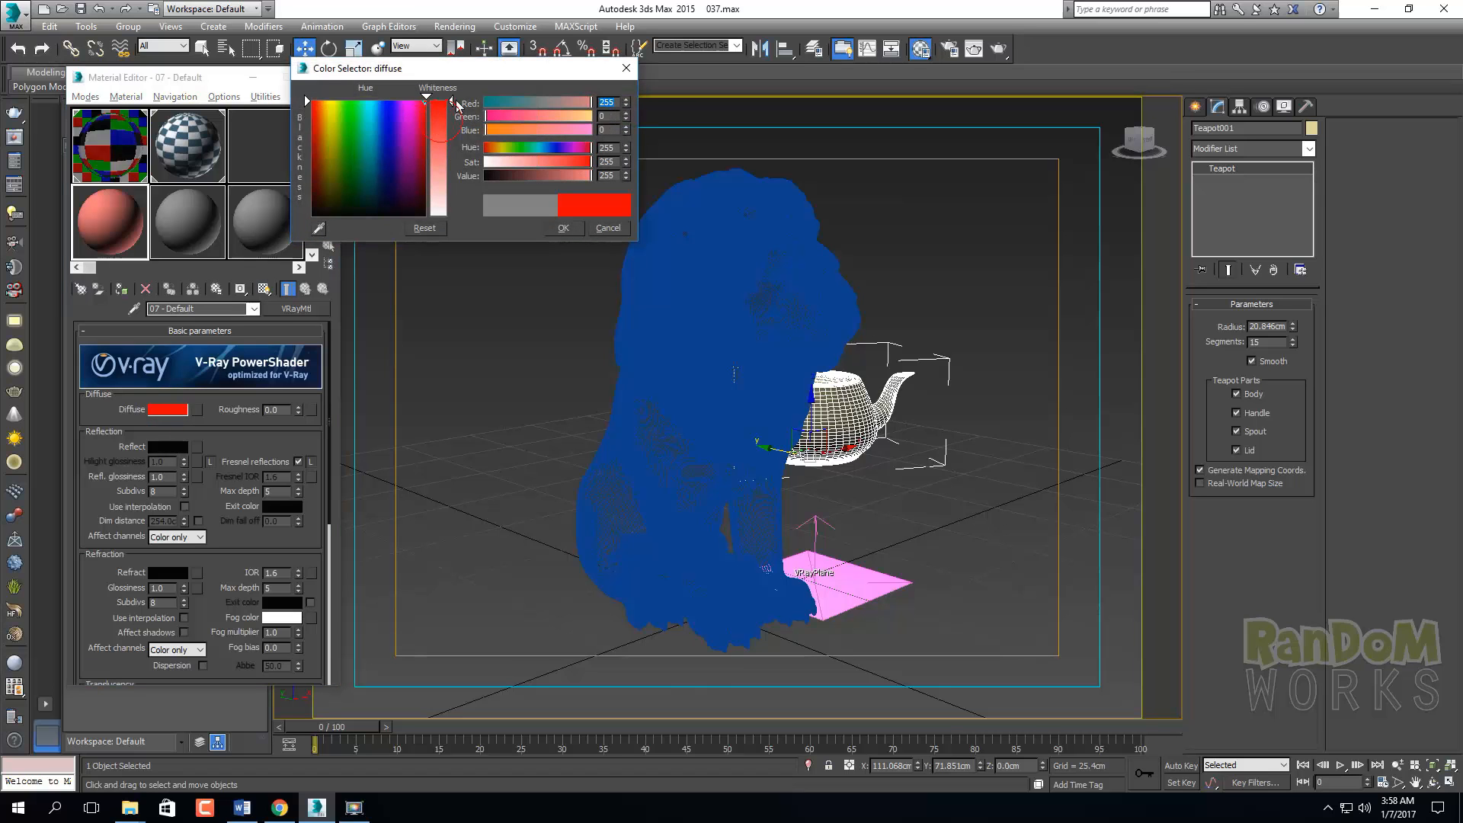
{"action": "left_click", "coordinate": [564, 228]}
{"action": "left_click_drag", "start_coordinate": [140, 233], "coordinate": [834, 415]}
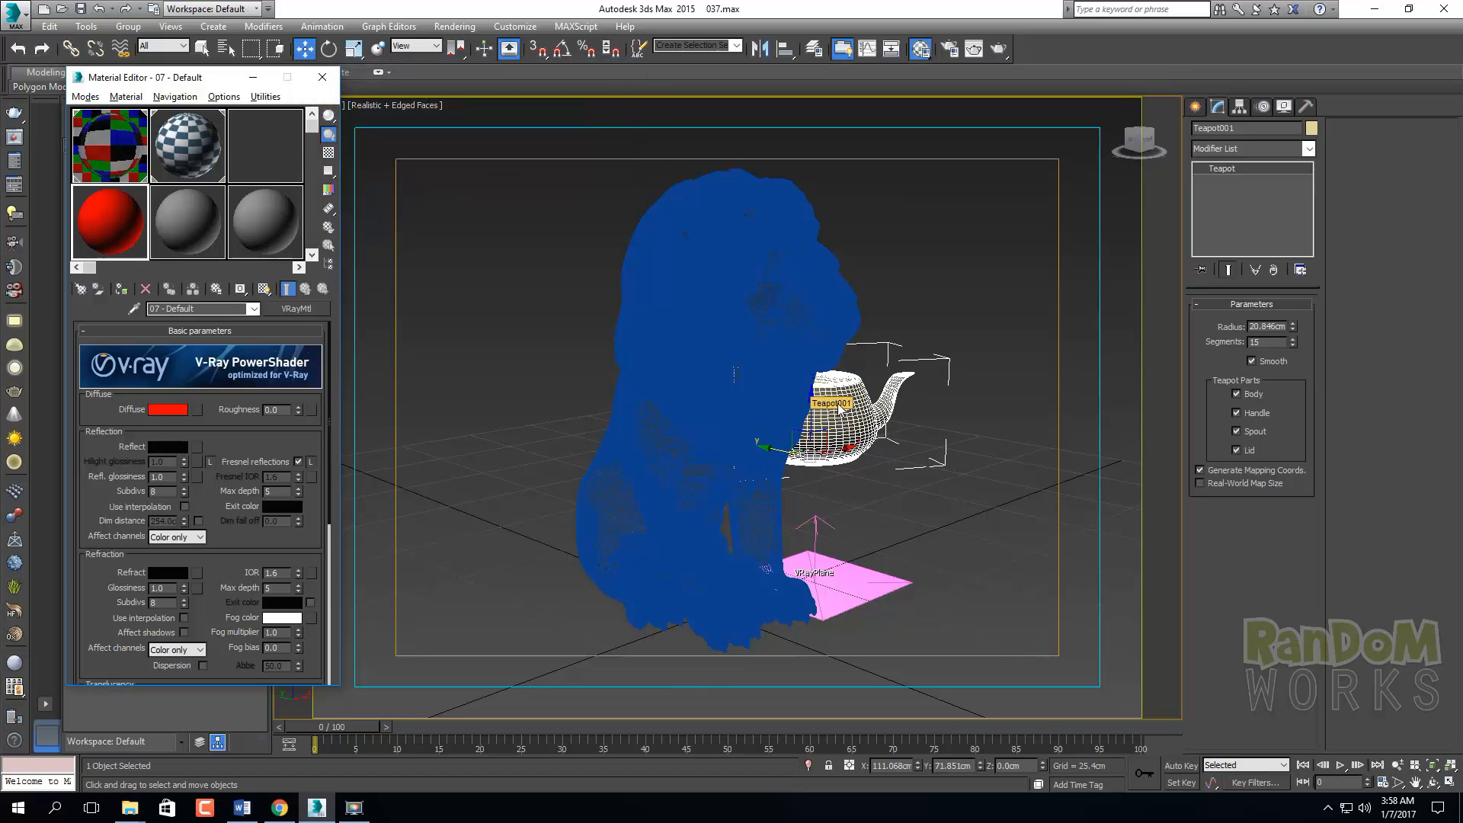
{"action": "left_click", "coordinate": [951, 333]}
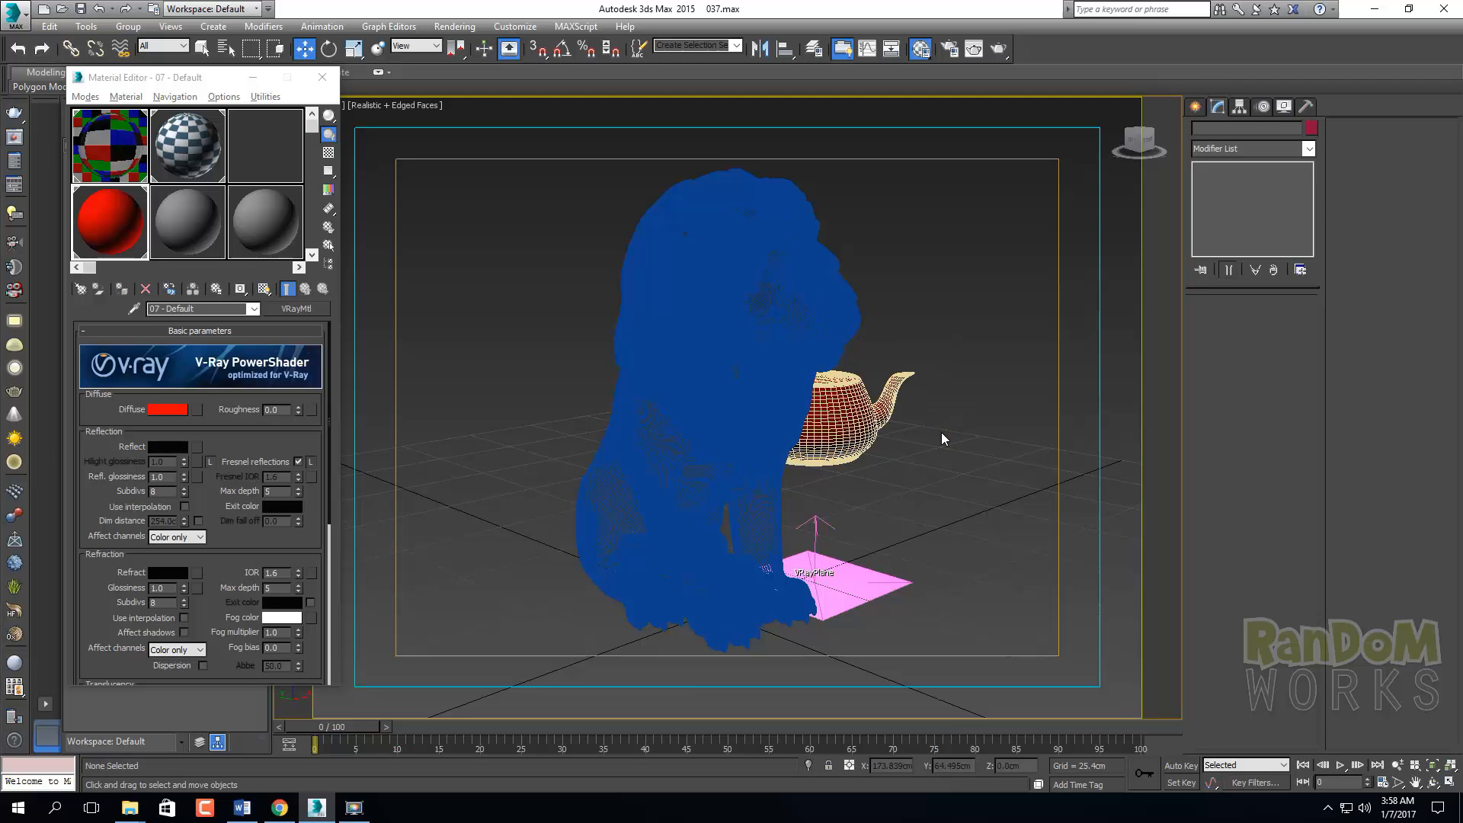
Render the lion with the red teapot behind it, stop the render partway and close the frame buffer
{"action": "left_click", "coordinate": [998, 49]}
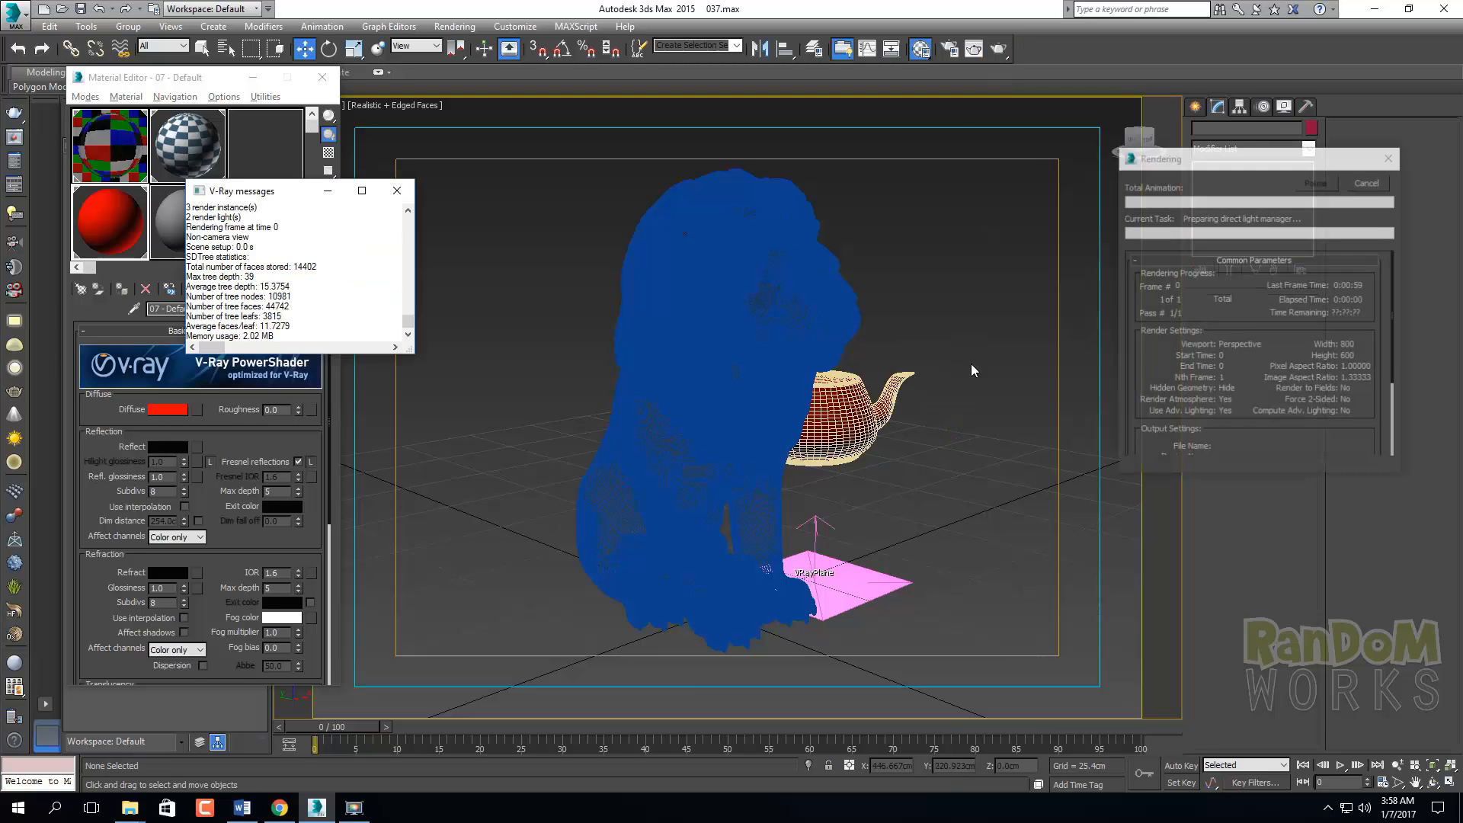
{"action": "left_click", "coordinate": [286, 198]}
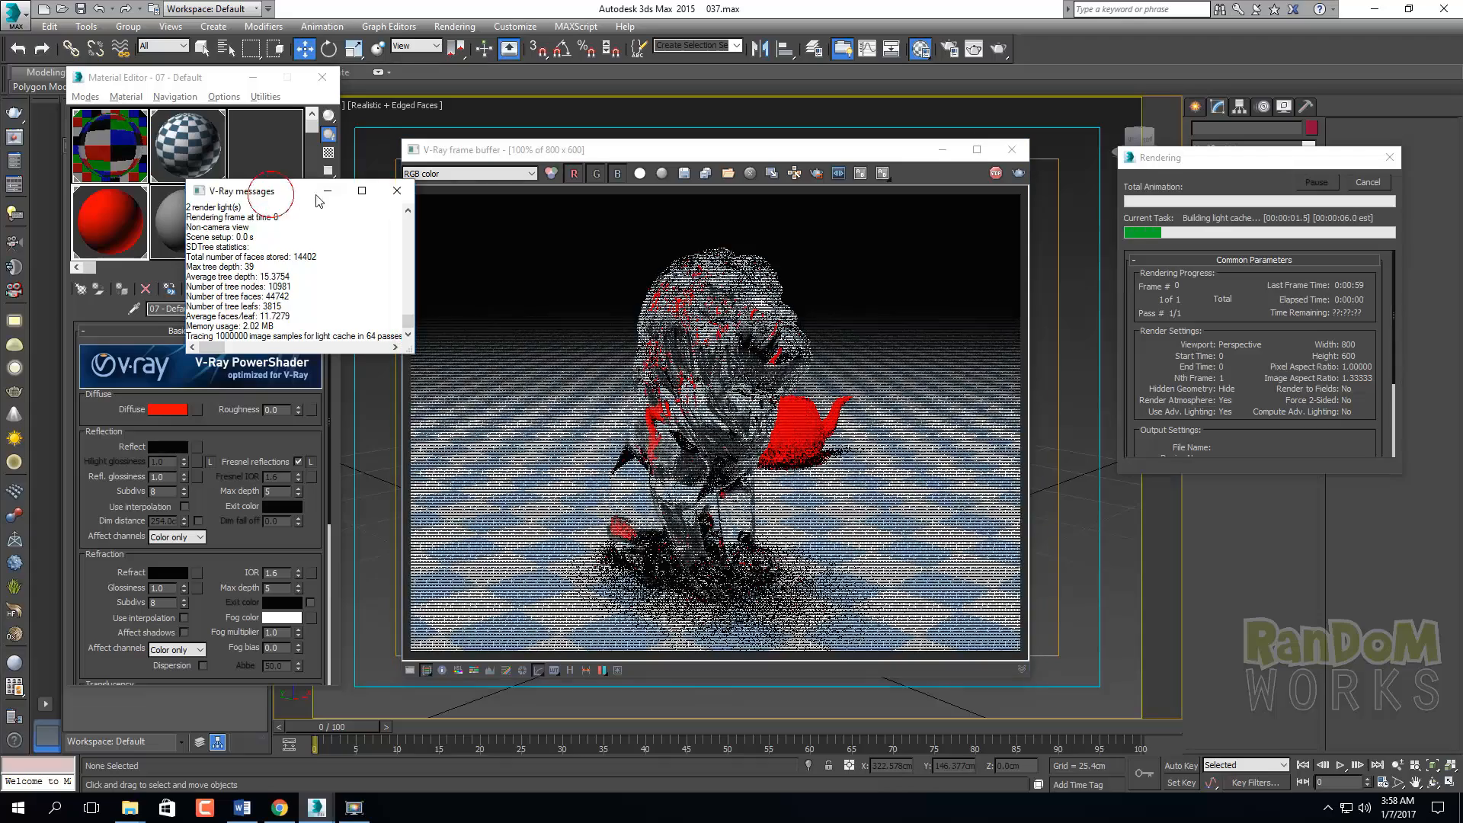
{"action": "left_click", "coordinate": [397, 193]}
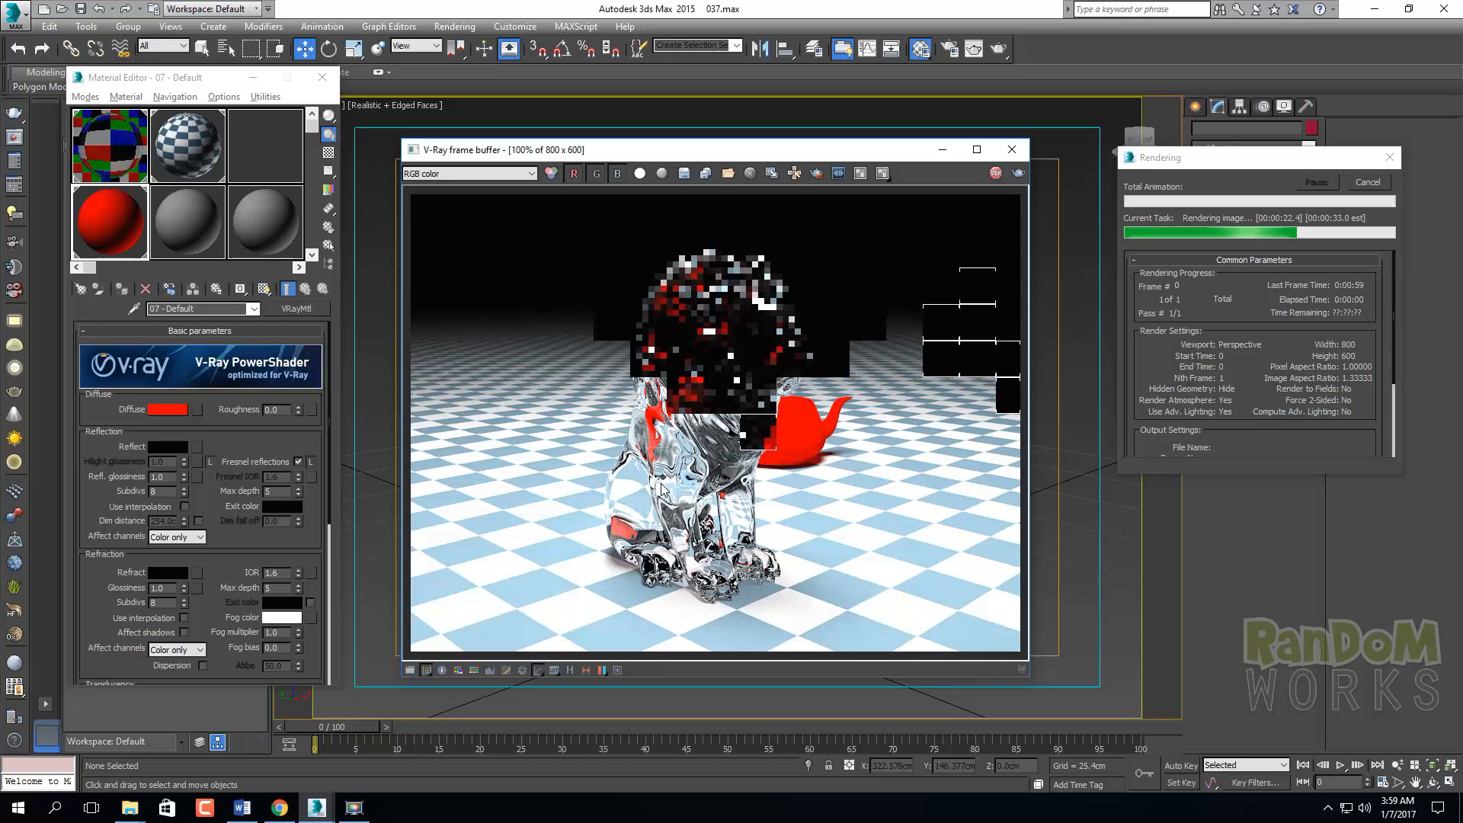
{"action": "left_click", "coordinate": [1368, 183]}
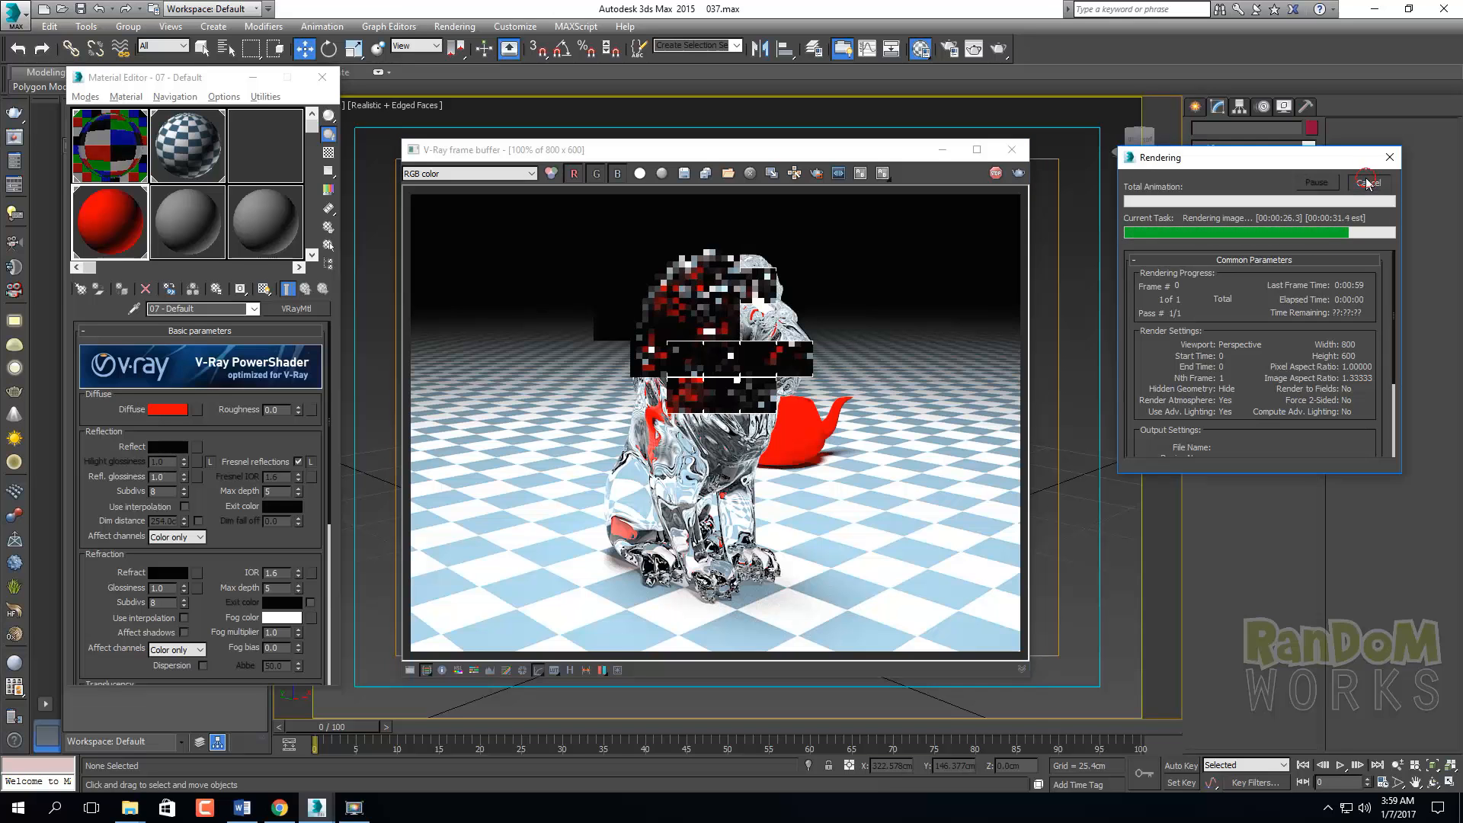
{"action": "left_click", "coordinate": [1011, 149]}
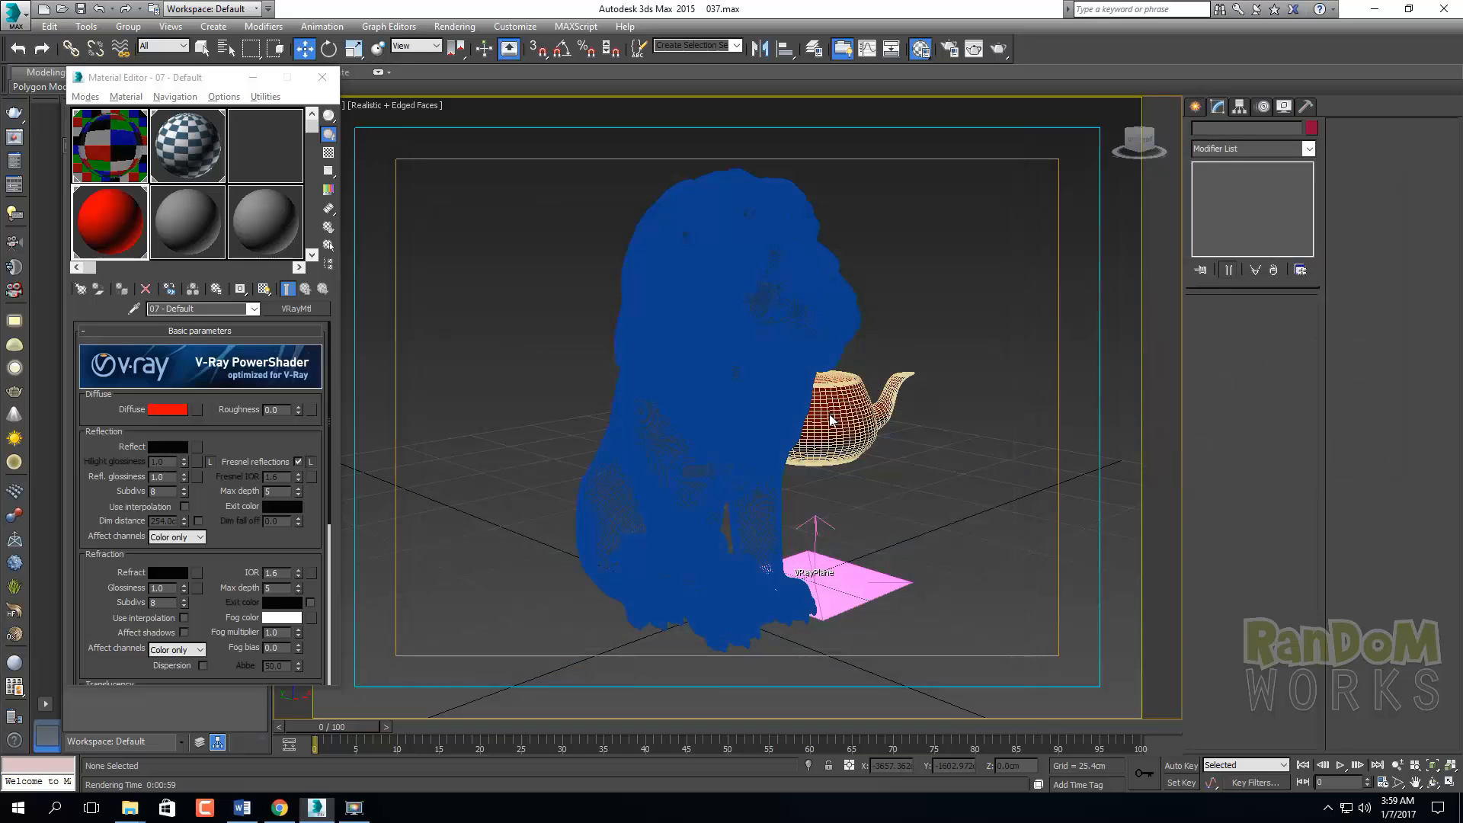
Move the teapot closer behind the lion in the top view, to about X 40.3 cm and Y 28.5 cm
{"action": "left_click", "coordinate": [898, 418]}
{"action": "key", "text": "alt+w"}
{"action": "right_click", "coordinate": [557, 259]}
{"action": "scroll", "coordinate": [592, 162], "scroll_direction": "up", "scroll_amount": 4}
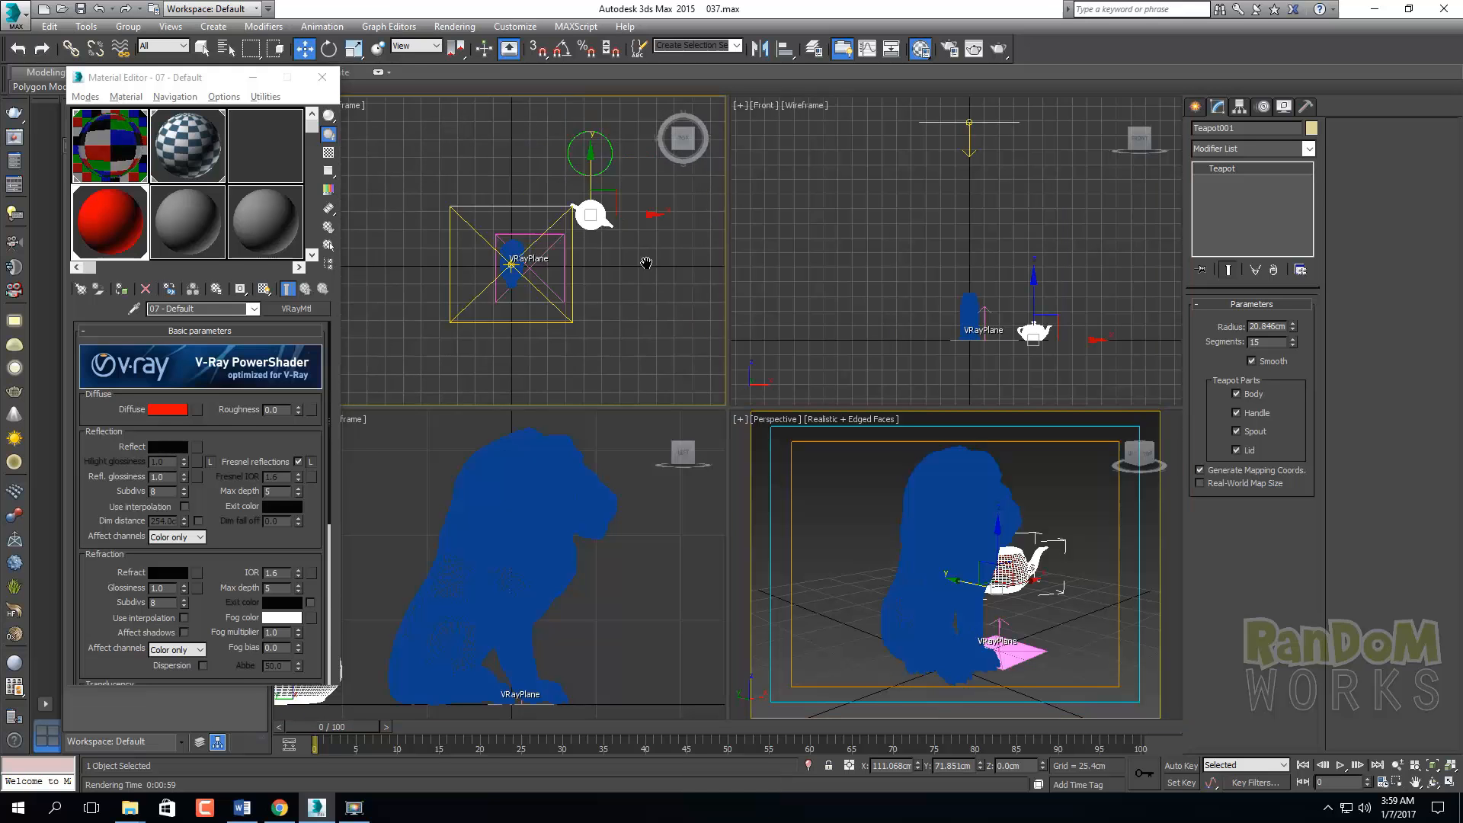
{"action": "left_click_drag", "start_coordinate": [630, 259], "coordinate": [529, 321]}
{"action": "key", "text": "alt+w"}
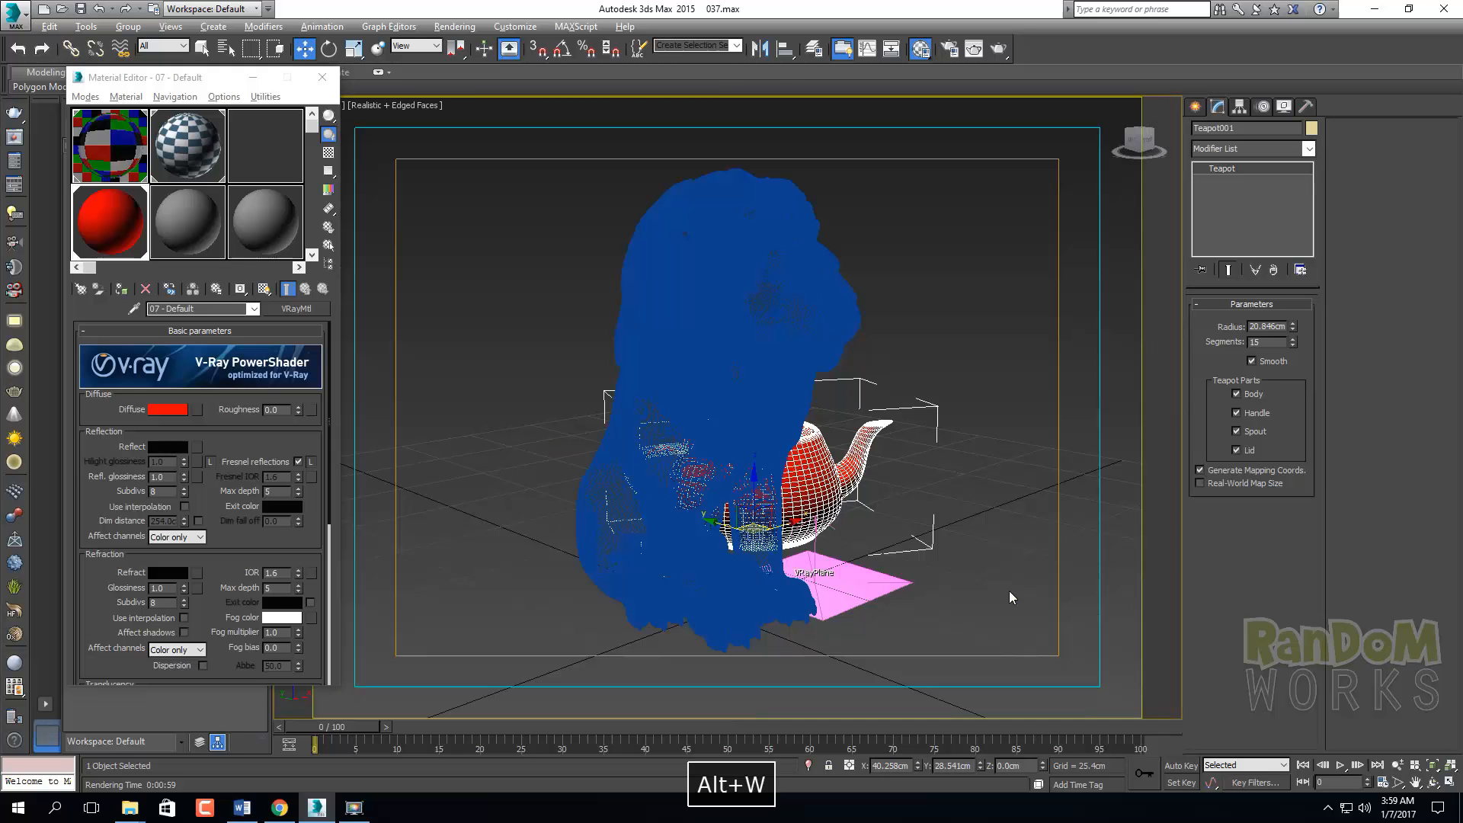
Deselect the teapot, render the perspective view to completion and close the frame buffer
{"action": "left_click", "coordinate": [990, 461]}
{"action": "left_click", "coordinate": [974, 49]}
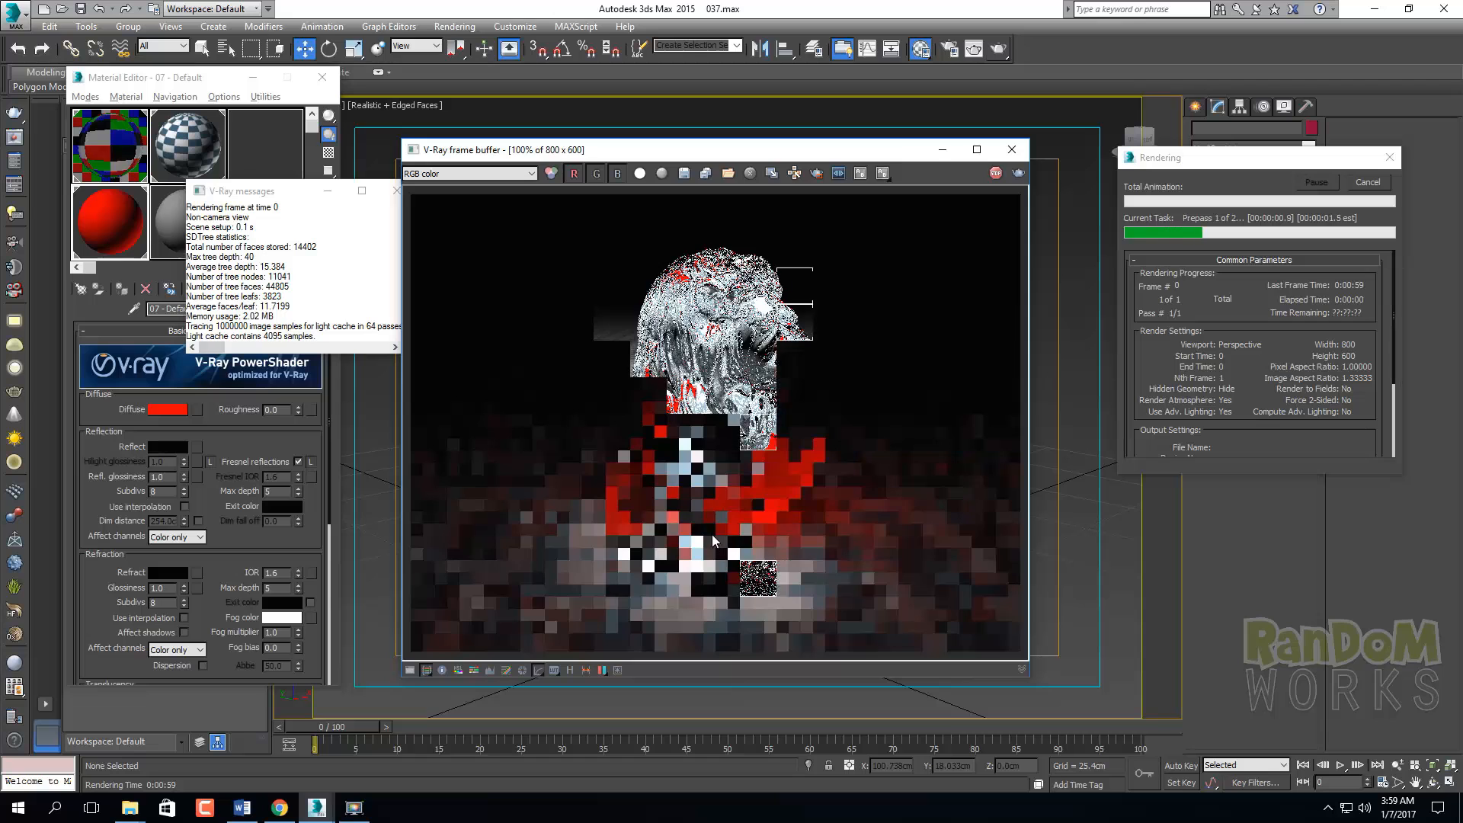
{"action": "left_click", "coordinate": [386, 190]}
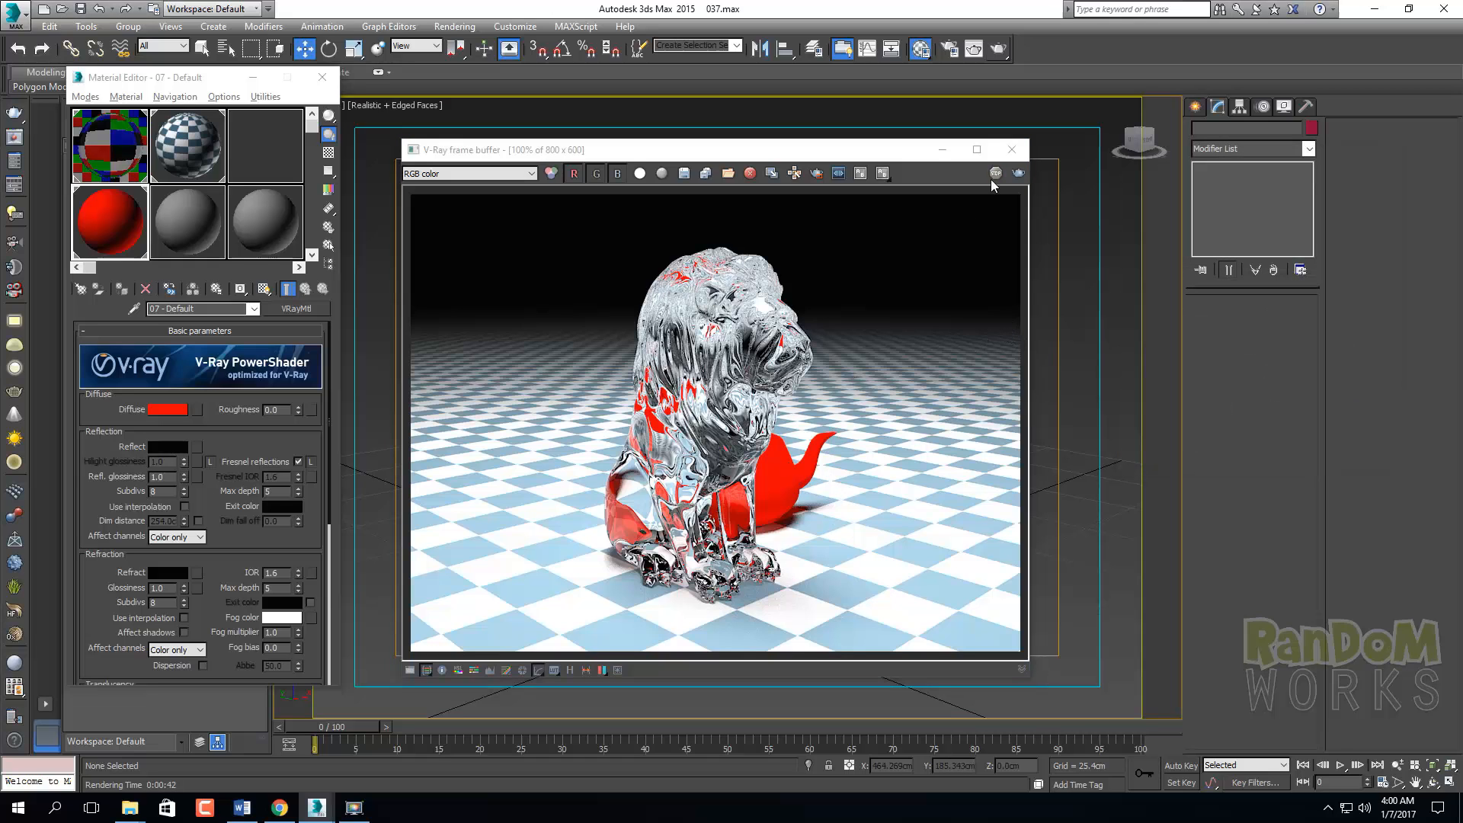
{"action": "left_click", "coordinate": [1014, 151]}
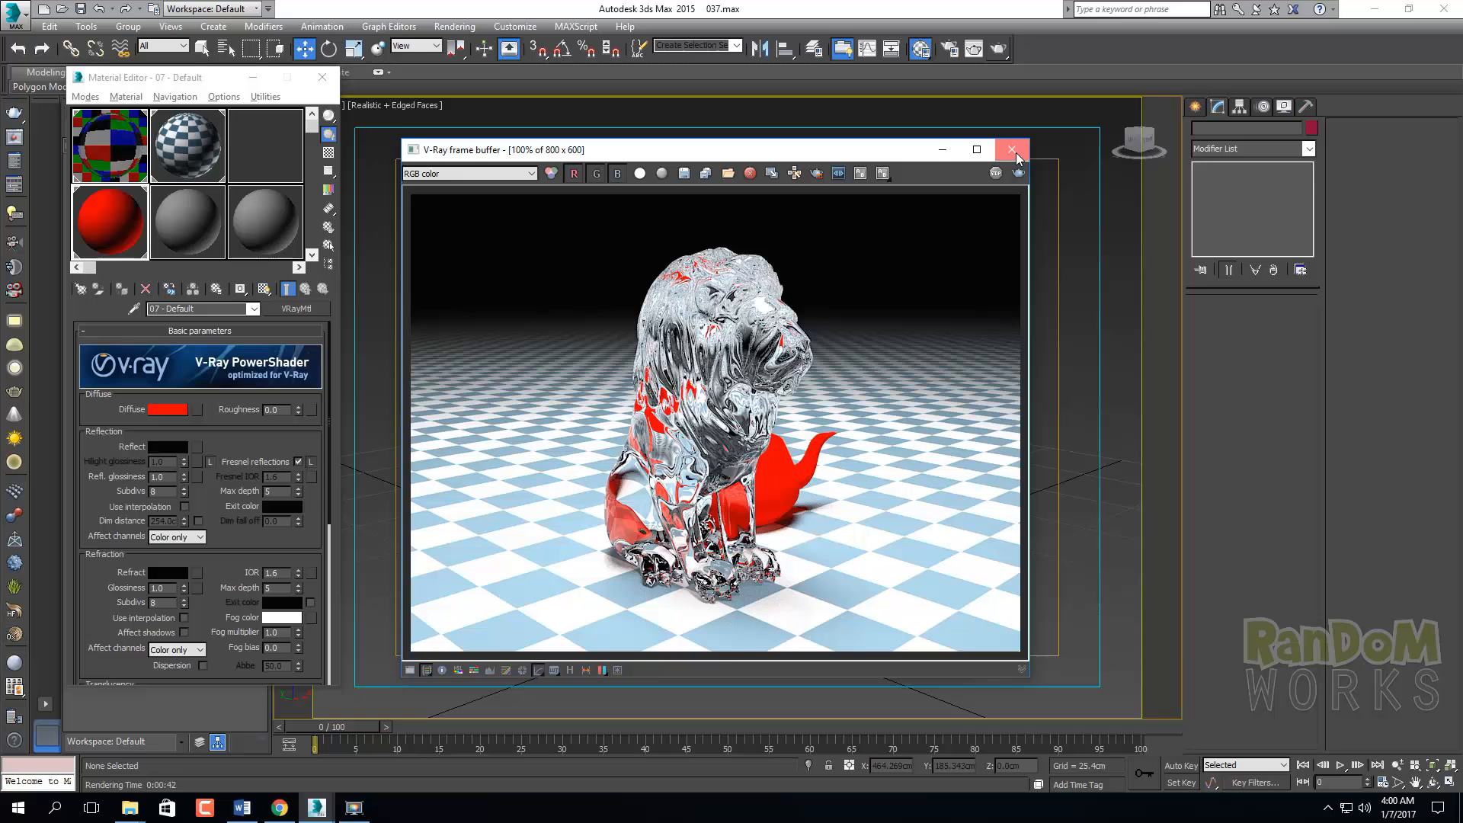
{"action": "left_click", "coordinate": [1011, 150]}
Move the teapot farther back from the lion, to about X 74.5 cm and Y 43.2 cm
{"action": "left_click", "coordinate": [800, 487]}
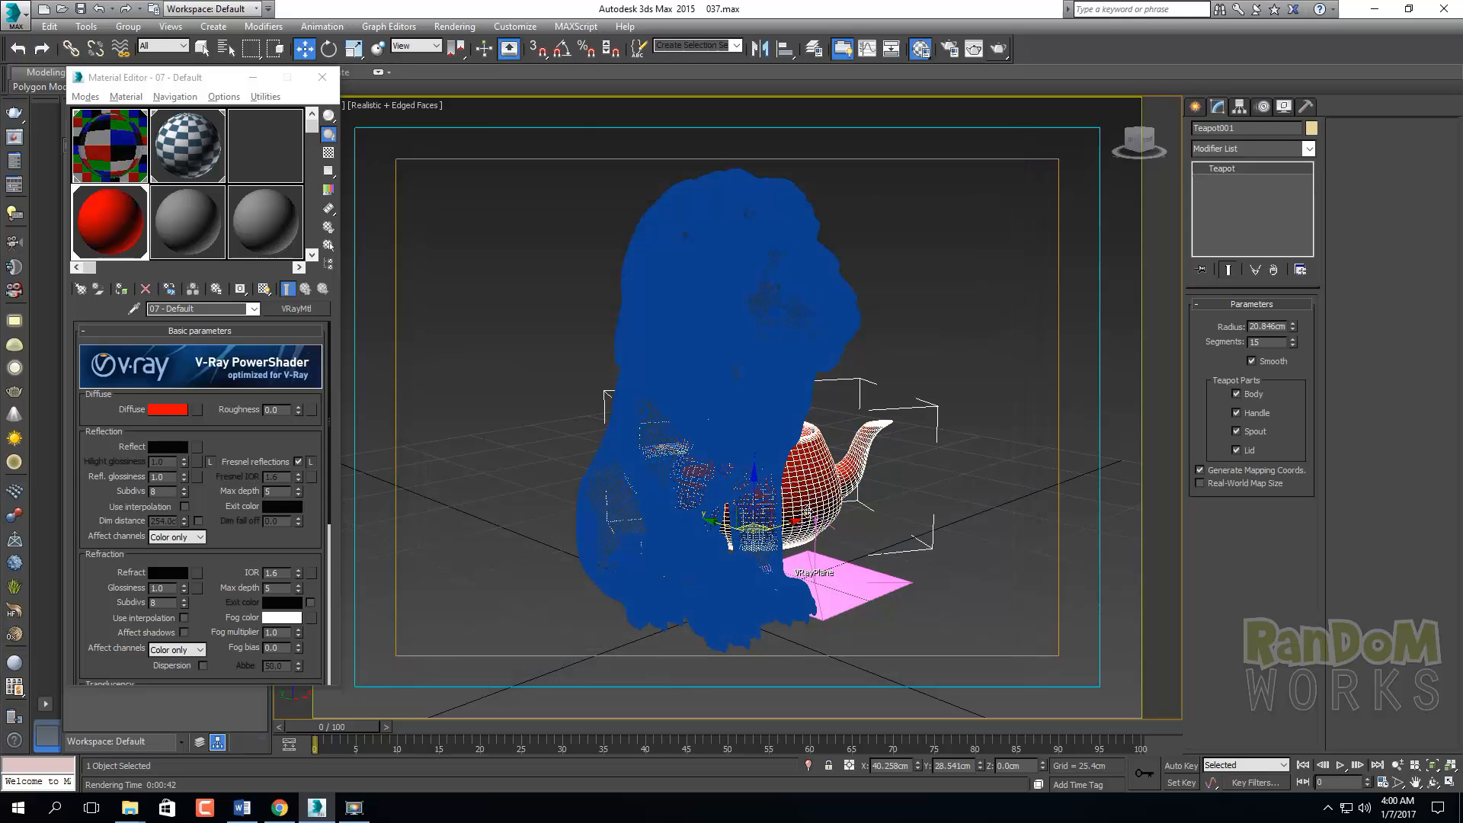
{"action": "left_click_drag", "start_coordinate": [796, 520], "coordinate": [835, 486]}
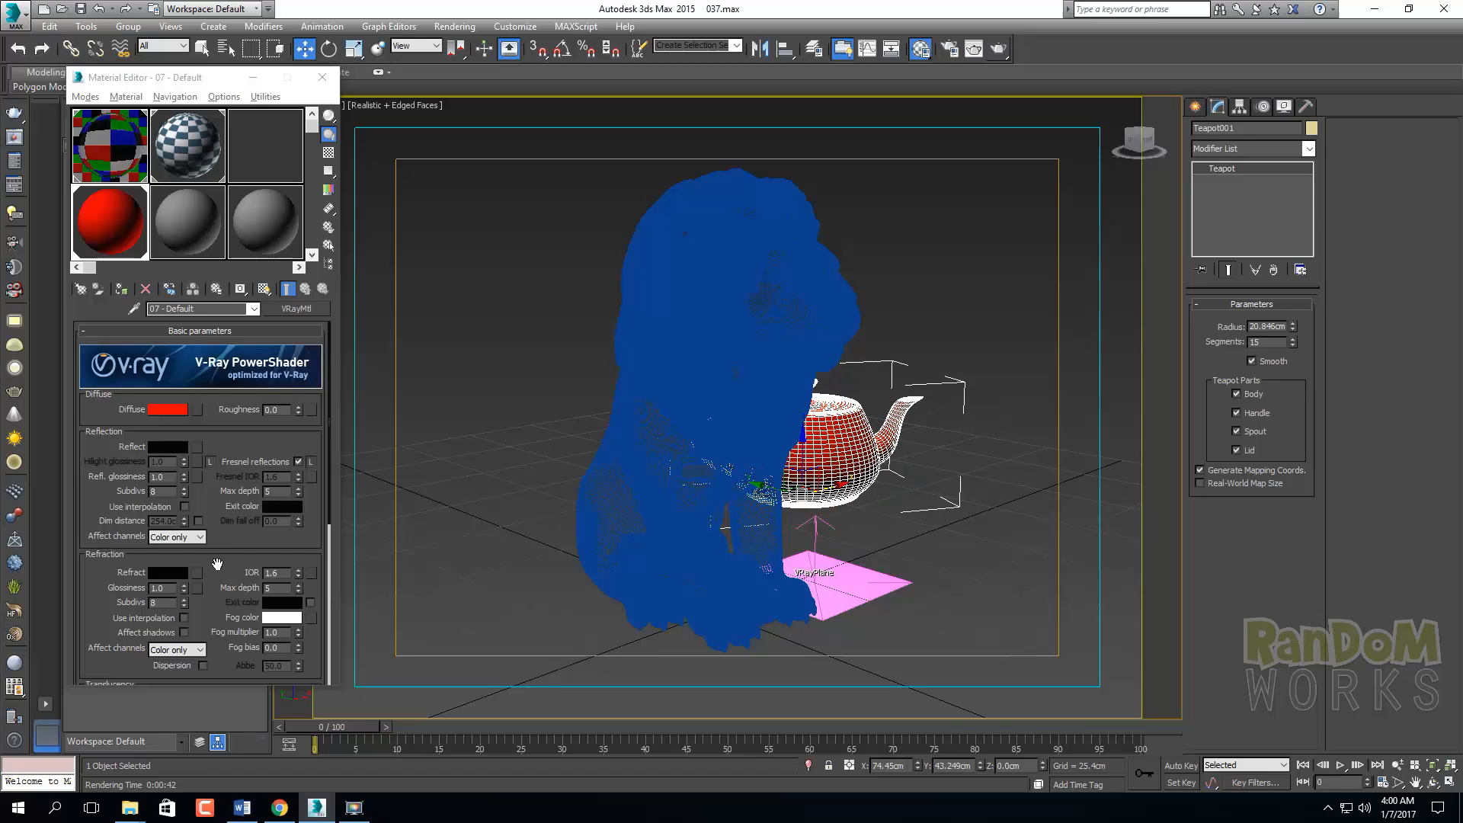
Set the refraction IOR of the lion's Arch34_037 material to 1.0 and render the perspective view
{"action": "left_click_drag", "start_coordinate": [217, 564], "coordinate": [233, 428]}
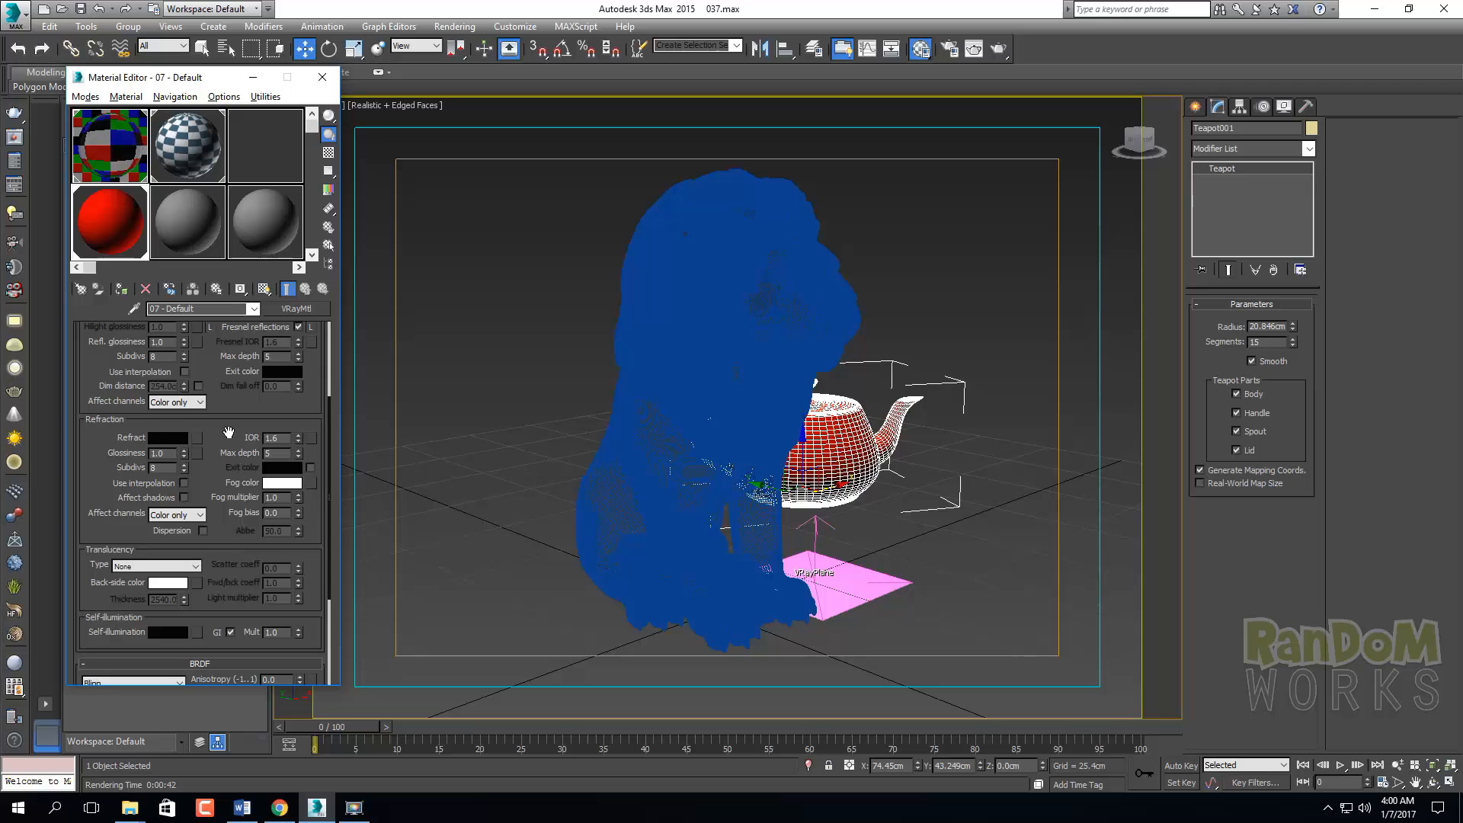
{"action": "scroll", "coordinate": [228, 433], "scroll_direction": "up", "scroll_amount": 5}
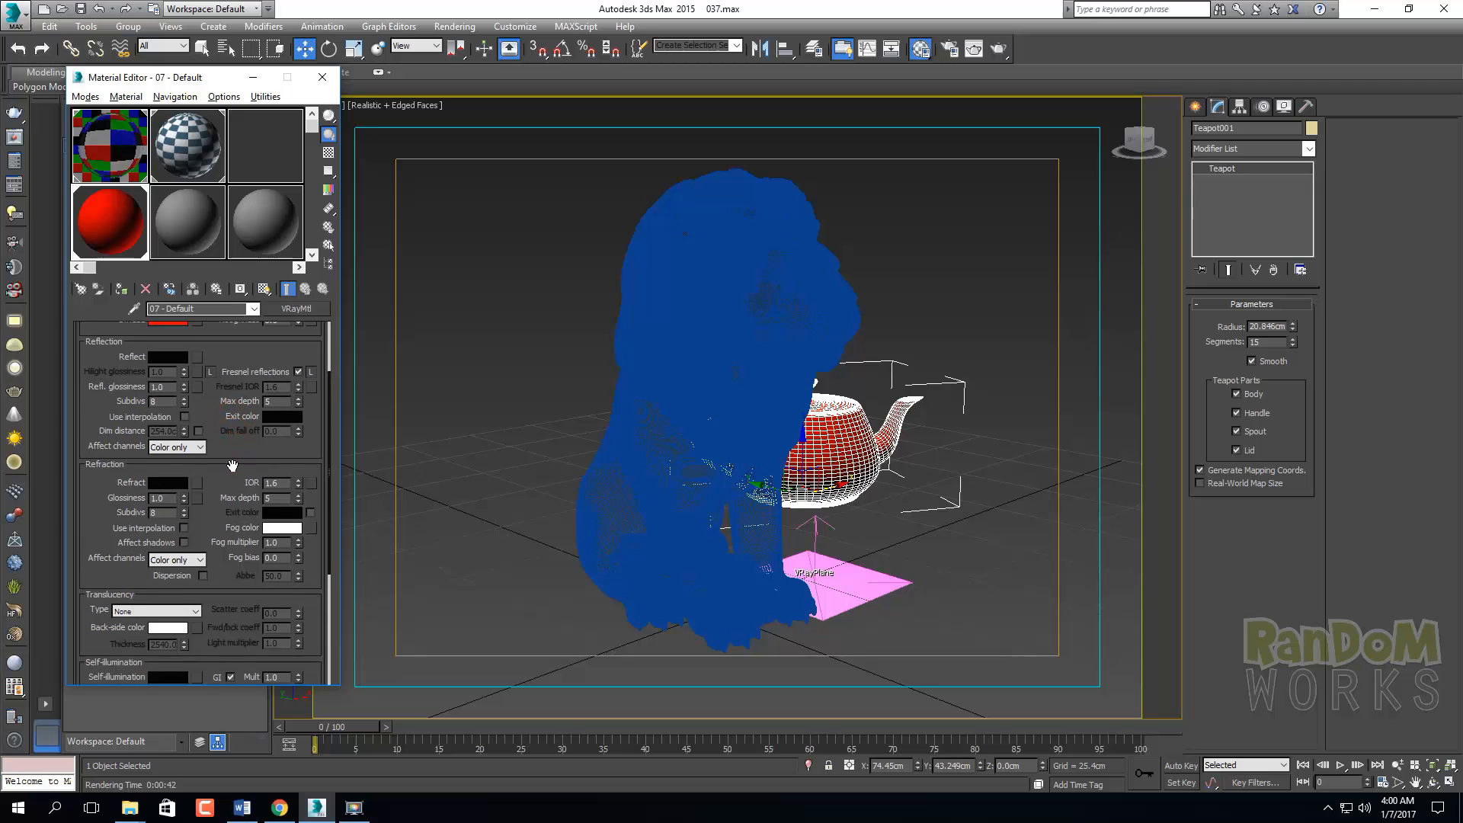
{"action": "left_click", "coordinate": [81, 174]}
{"action": "scroll", "coordinate": [148, 482], "scroll_direction": "down", "scroll_amount": 4}
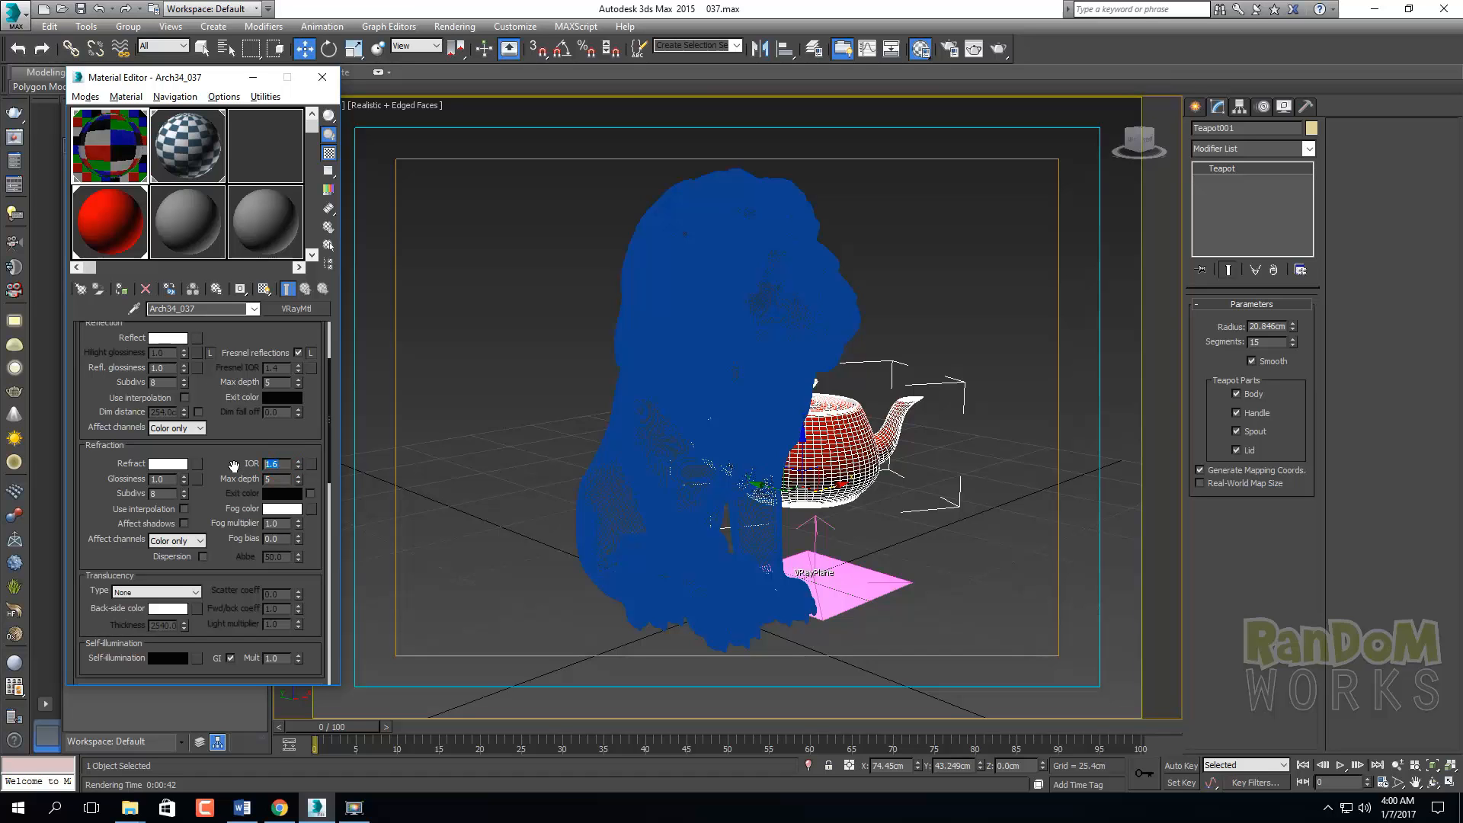
{"action": "type", "text": "1"}
{"action": "key", "text": "Return"}
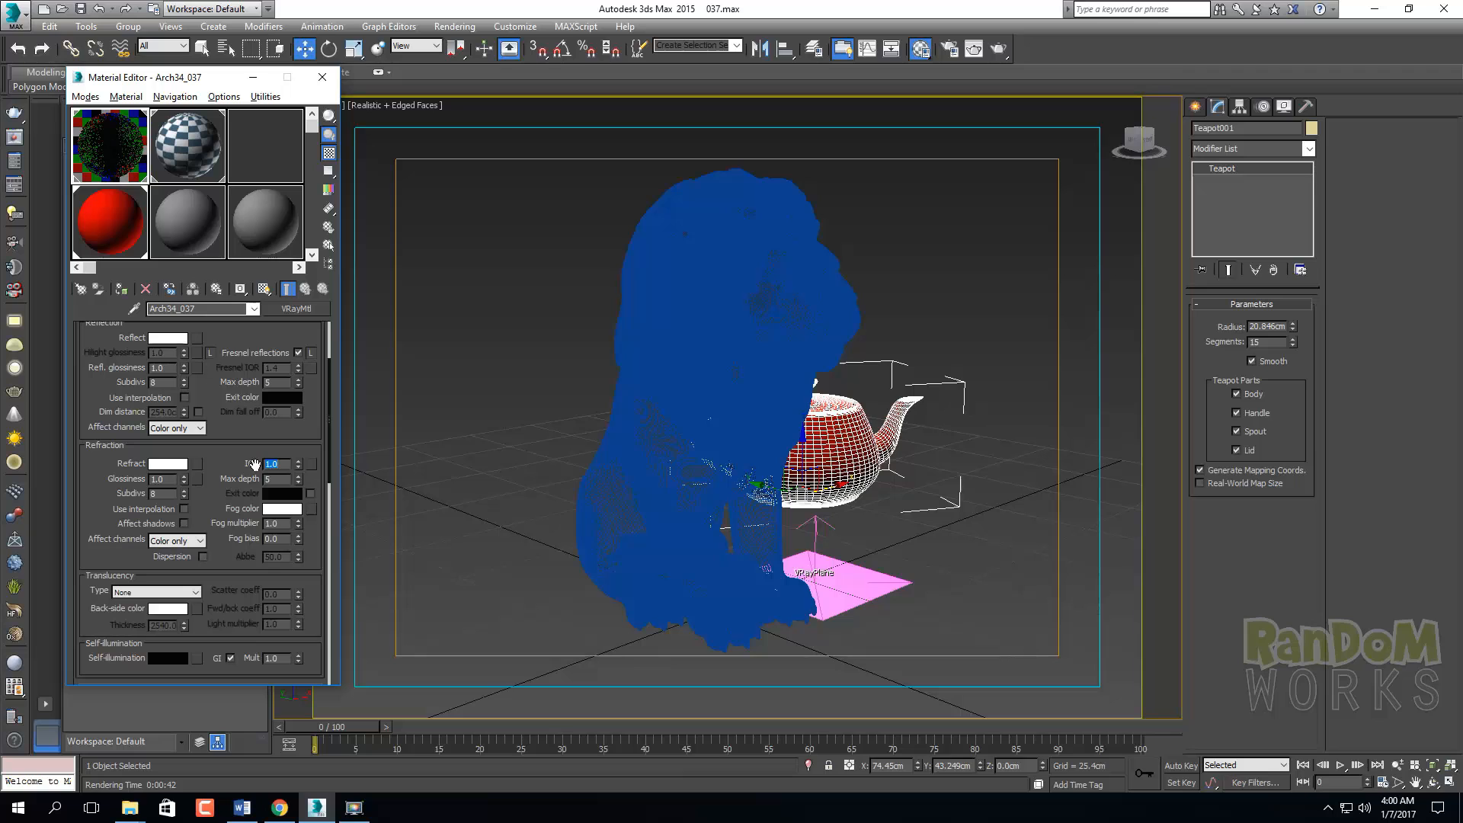
{"action": "left_click", "coordinate": [967, 302]}
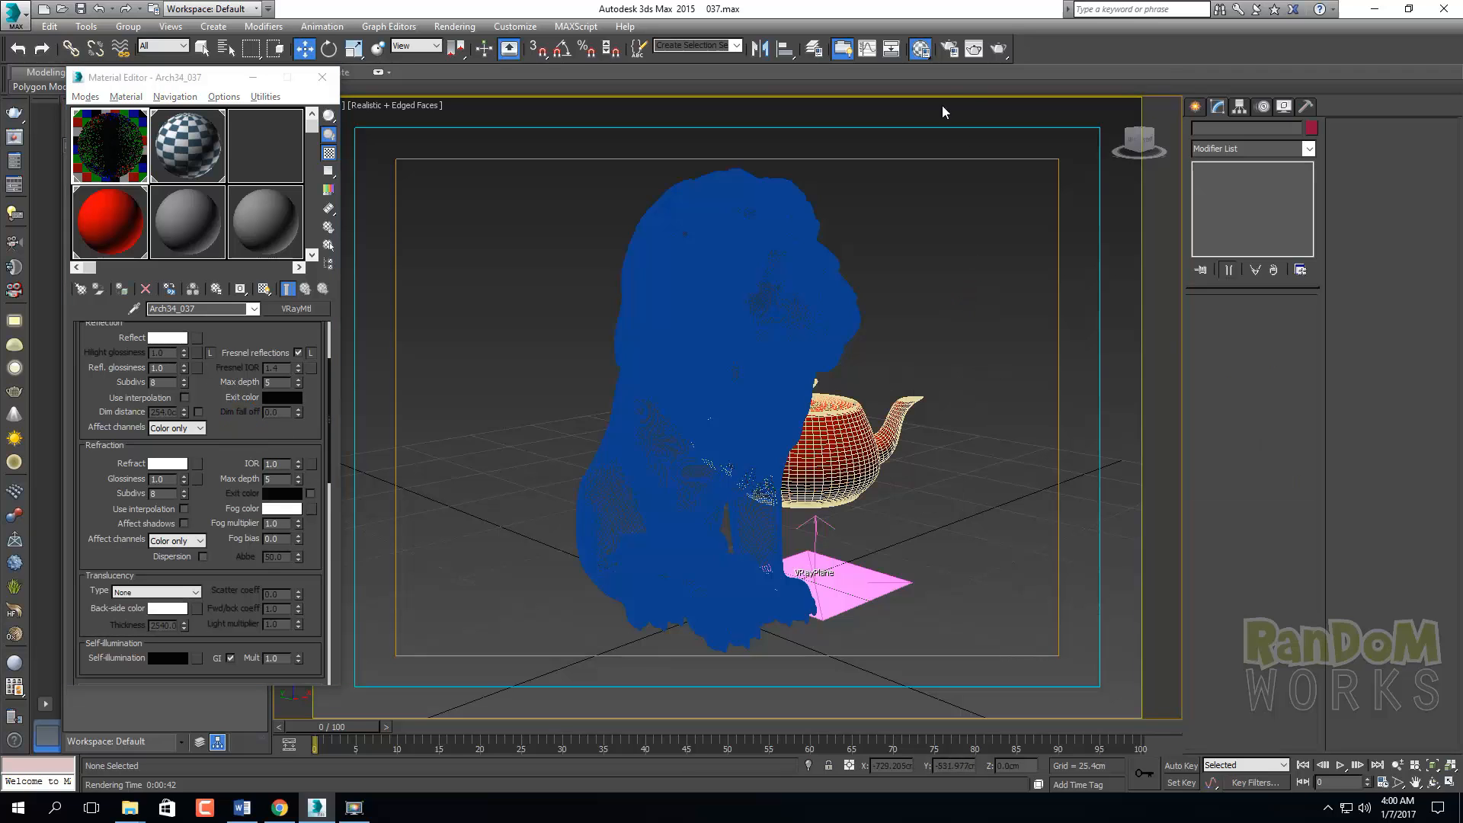
{"action": "left_click", "coordinate": [998, 49]}
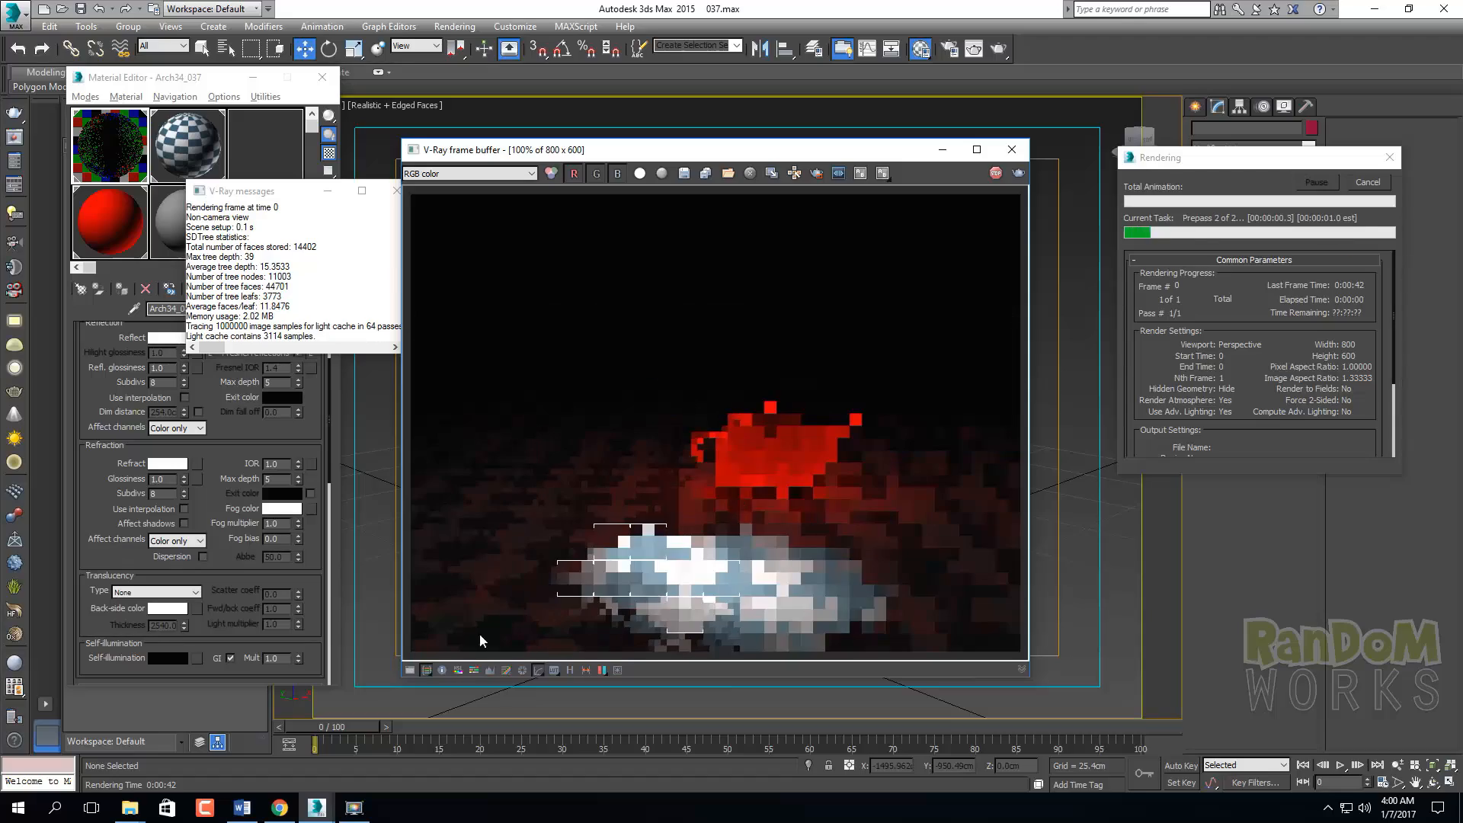
Switch to Chrome to check air in the IOR chart's common materials, return to 3ds Max and dismiss the V-Ray messages
{"action": "left_click", "coordinate": [280, 807]}
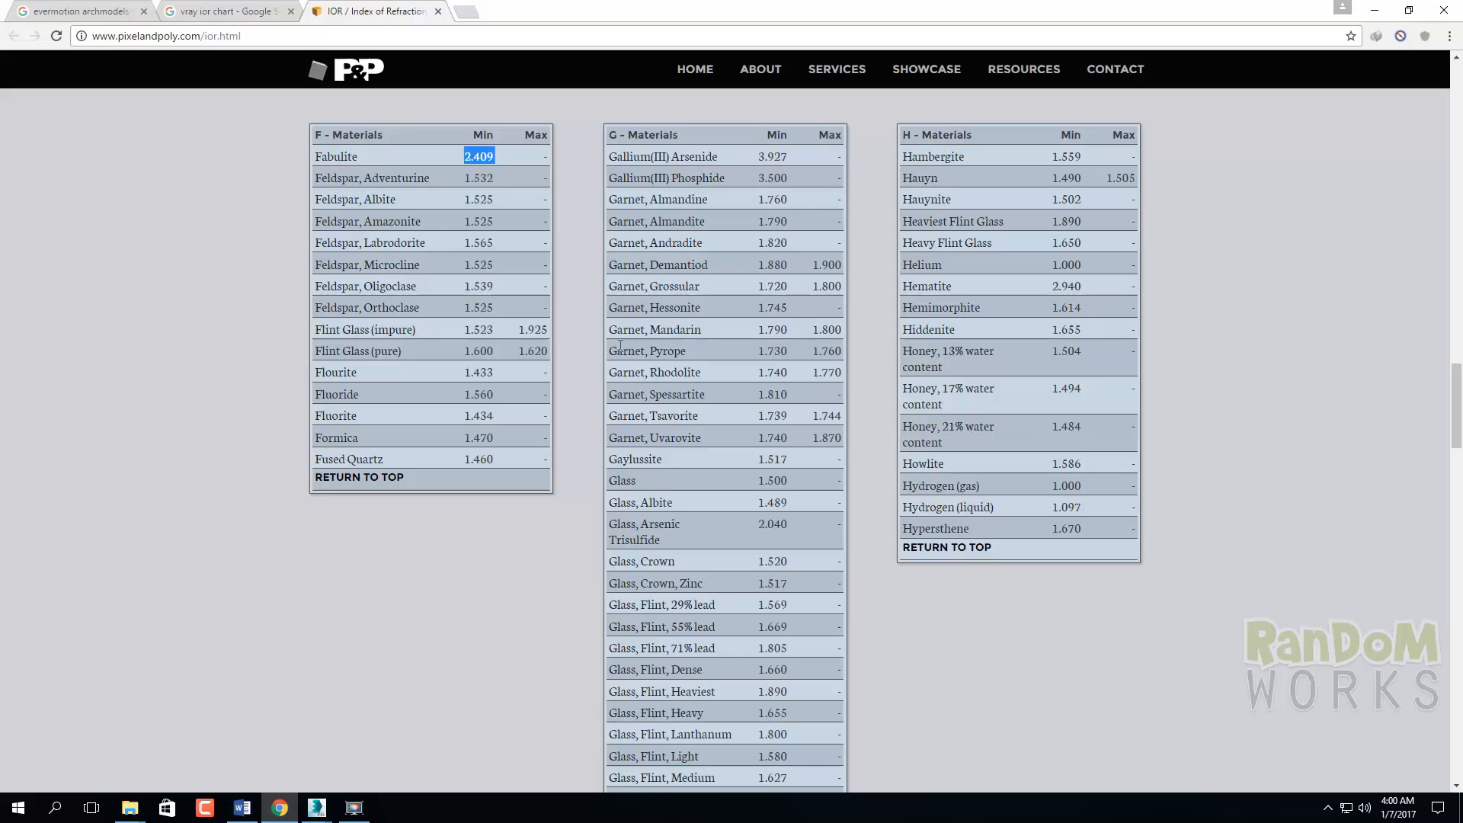
{"action": "scroll", "coordinate": [620, 316], "scroll_direction": "up", "scroll_amount": 15}
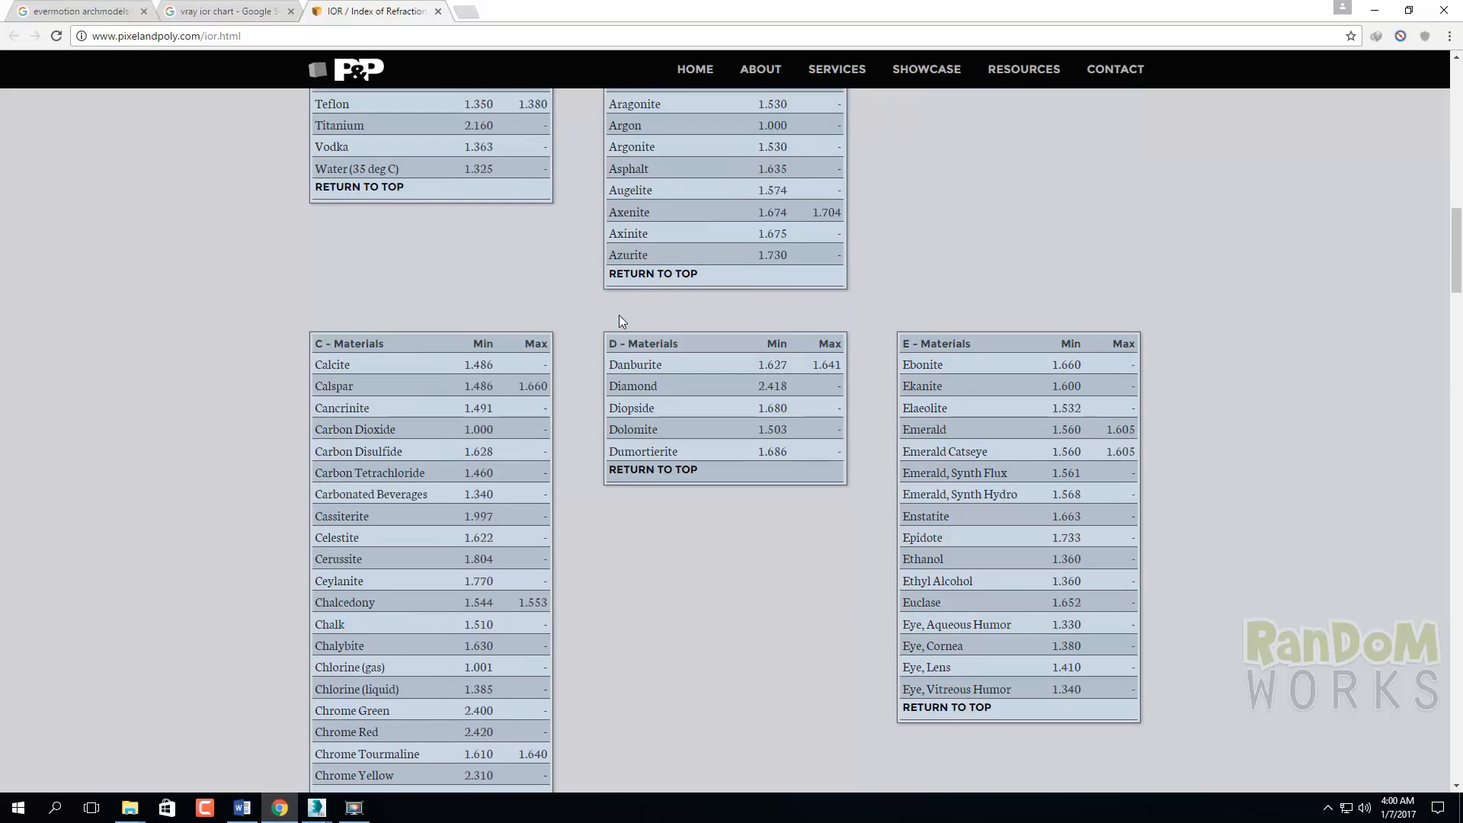
{"action": "scroll", "coordinate": [619, 315], "scroll_direction": "up", "scroll_amount": 13}
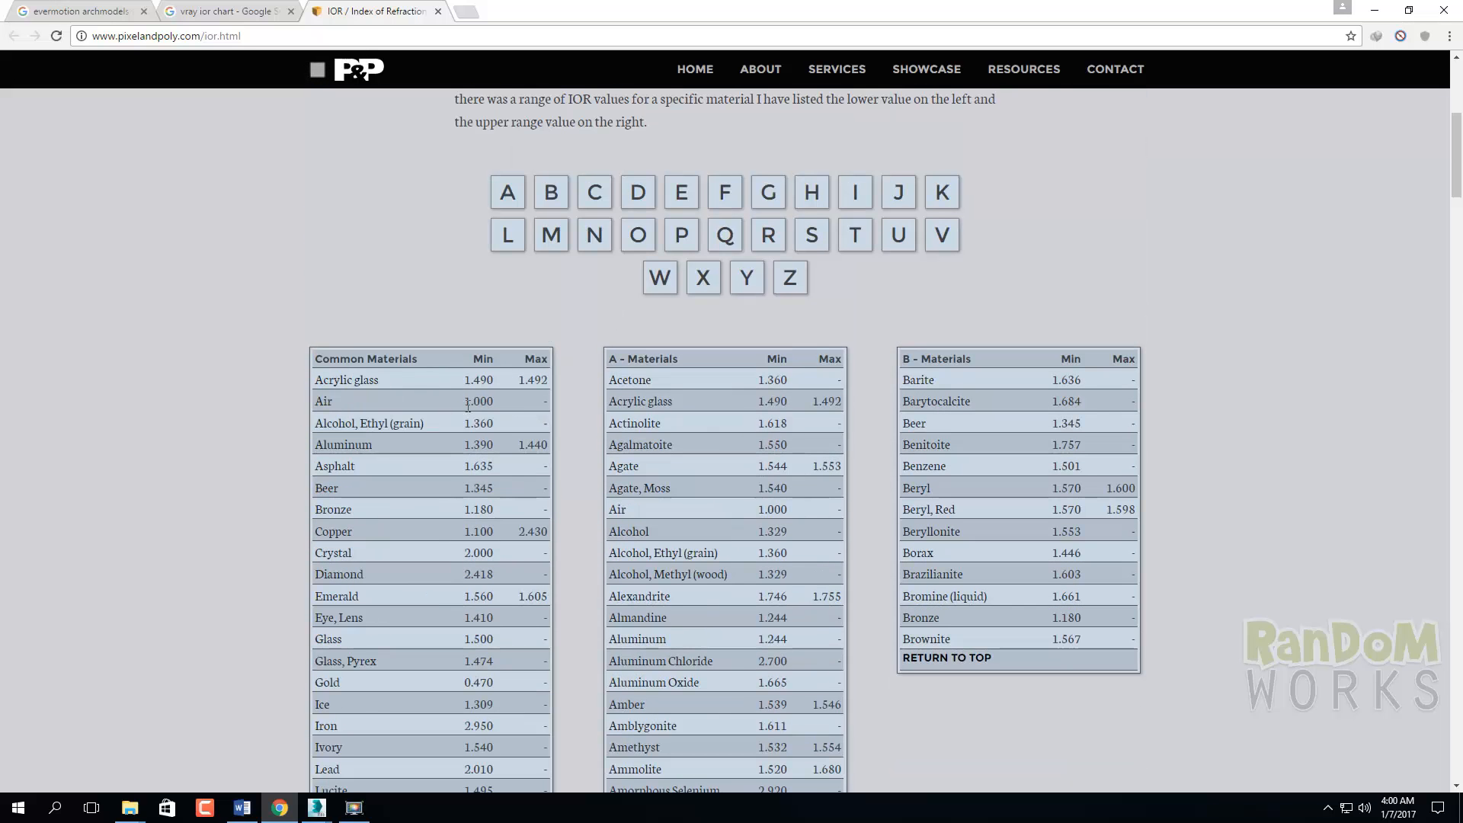
{"action": "left_click", "coordinate": [1373, 9]}
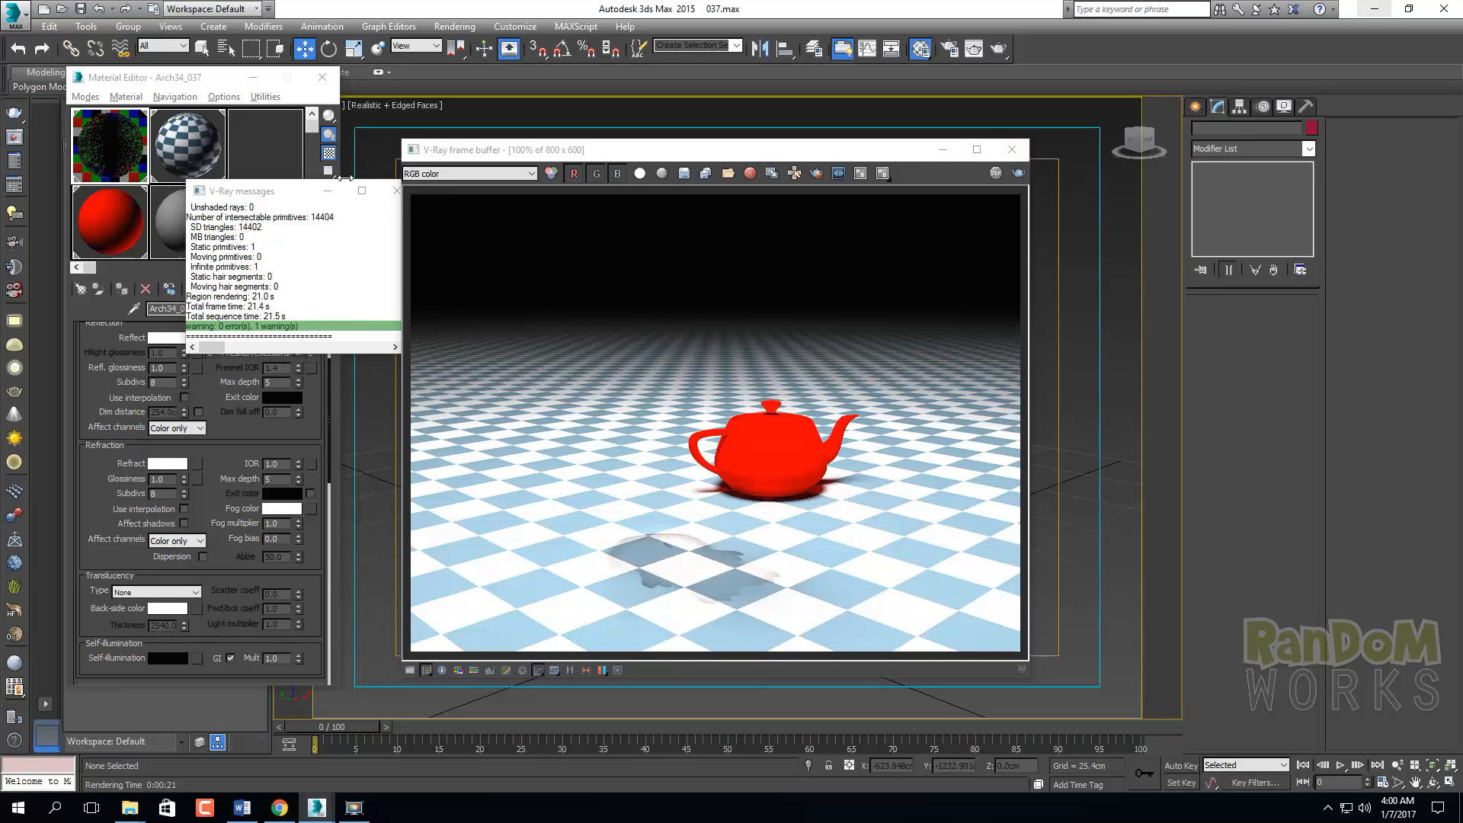
{"action": "left_click", "coordinate": [392, 192]}
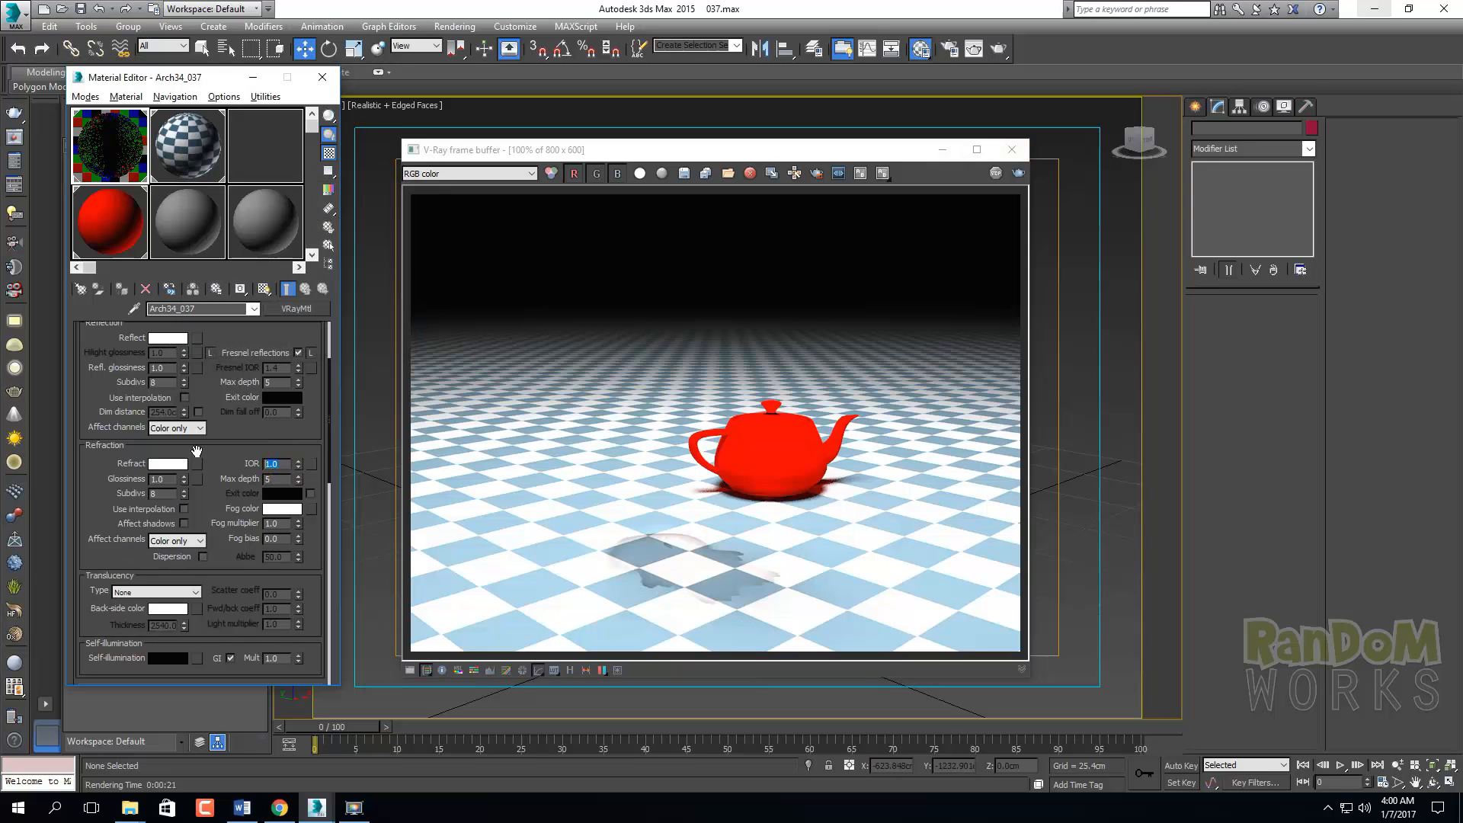
Set the lion material's refraction IOR to 1.1, start a render, cancel it and dismiss the V-Ray messages
{"action": "type", "text": "1.1"}
{"action": "key", "text": "Return"}
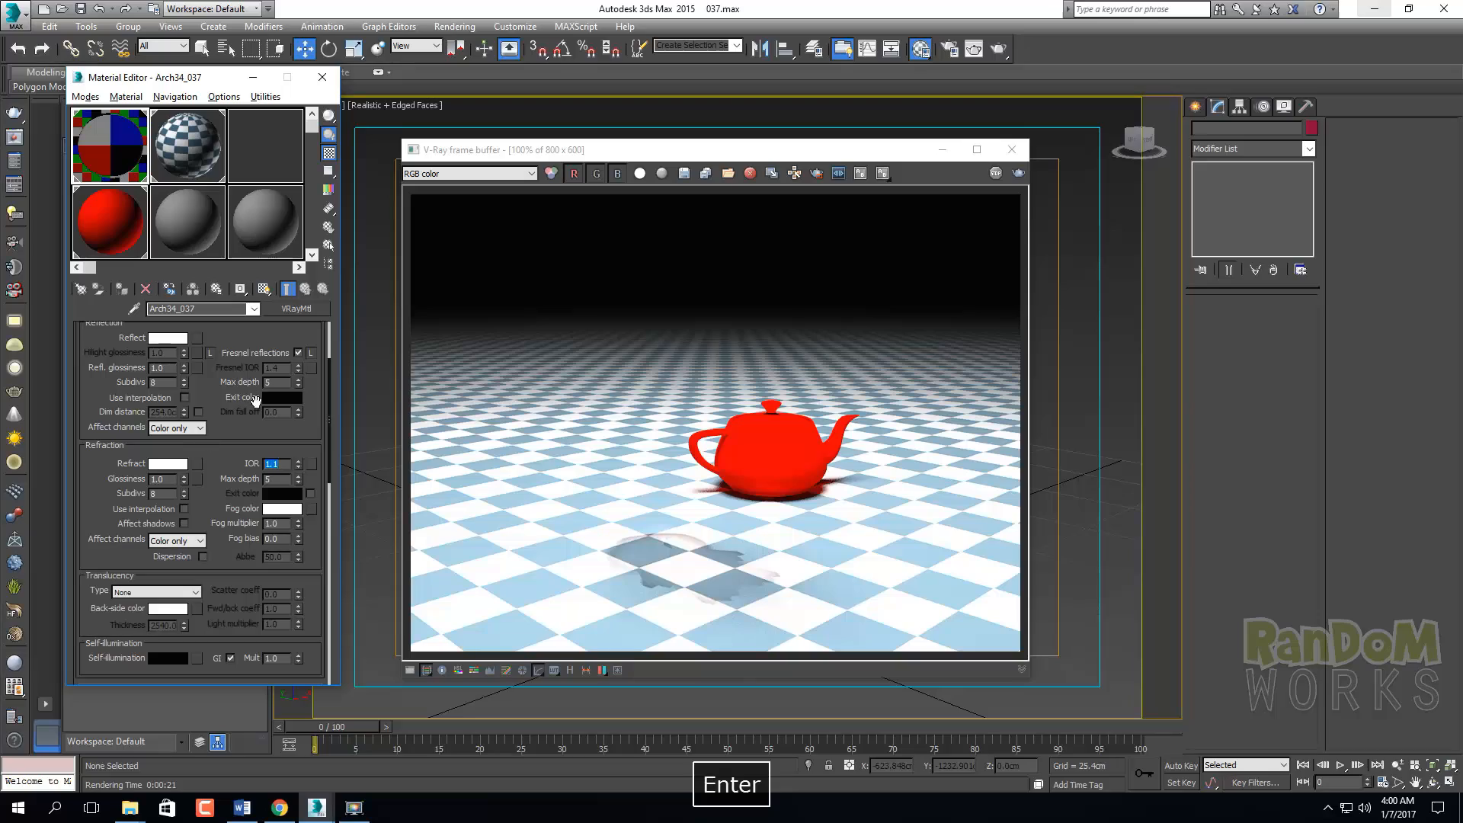
{"action": "left_click", "coordinate": [252, 335]}
{"action": "left_click", "coordinate": [1018, 173]}
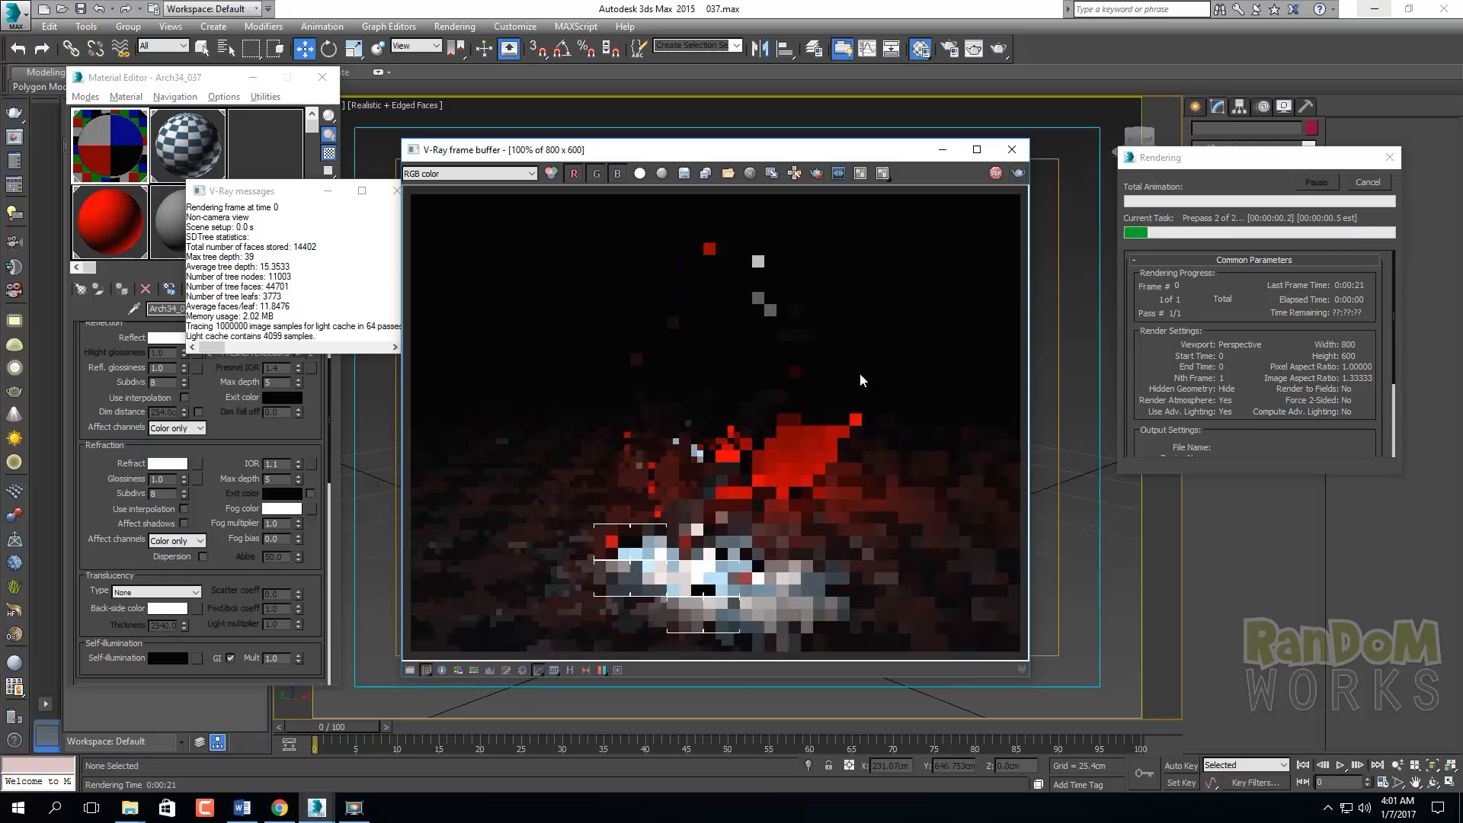
{"action": "left_click", "coordinate": [1374, 183]}
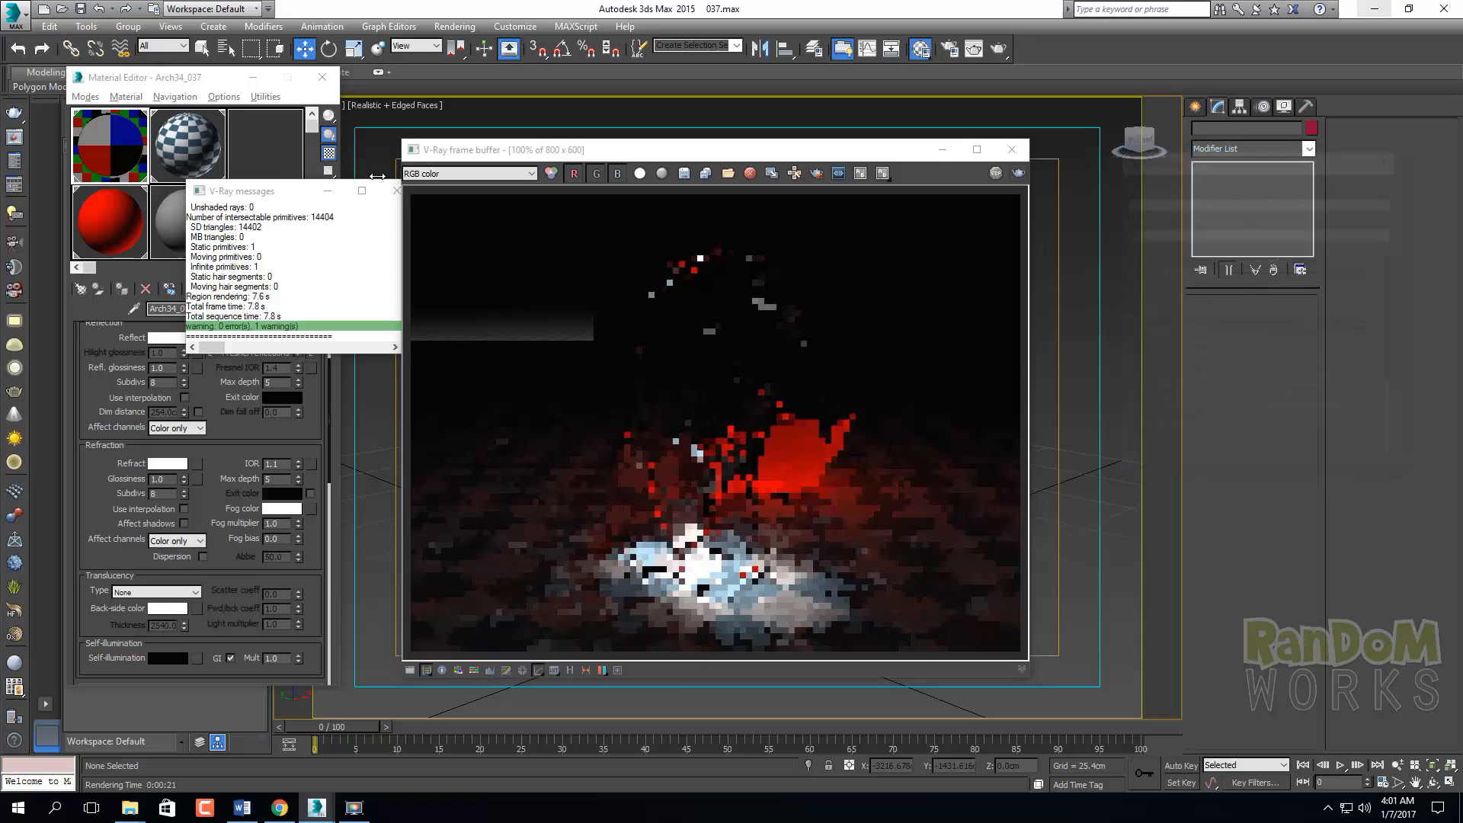
{"action": "left_click", "coordinate": [393, 192]}
Set the lion material's refraction IOR to 1.2 and render the scene again from the frame buffer
{"action": "left_click", "coordinate": [276, 463]}
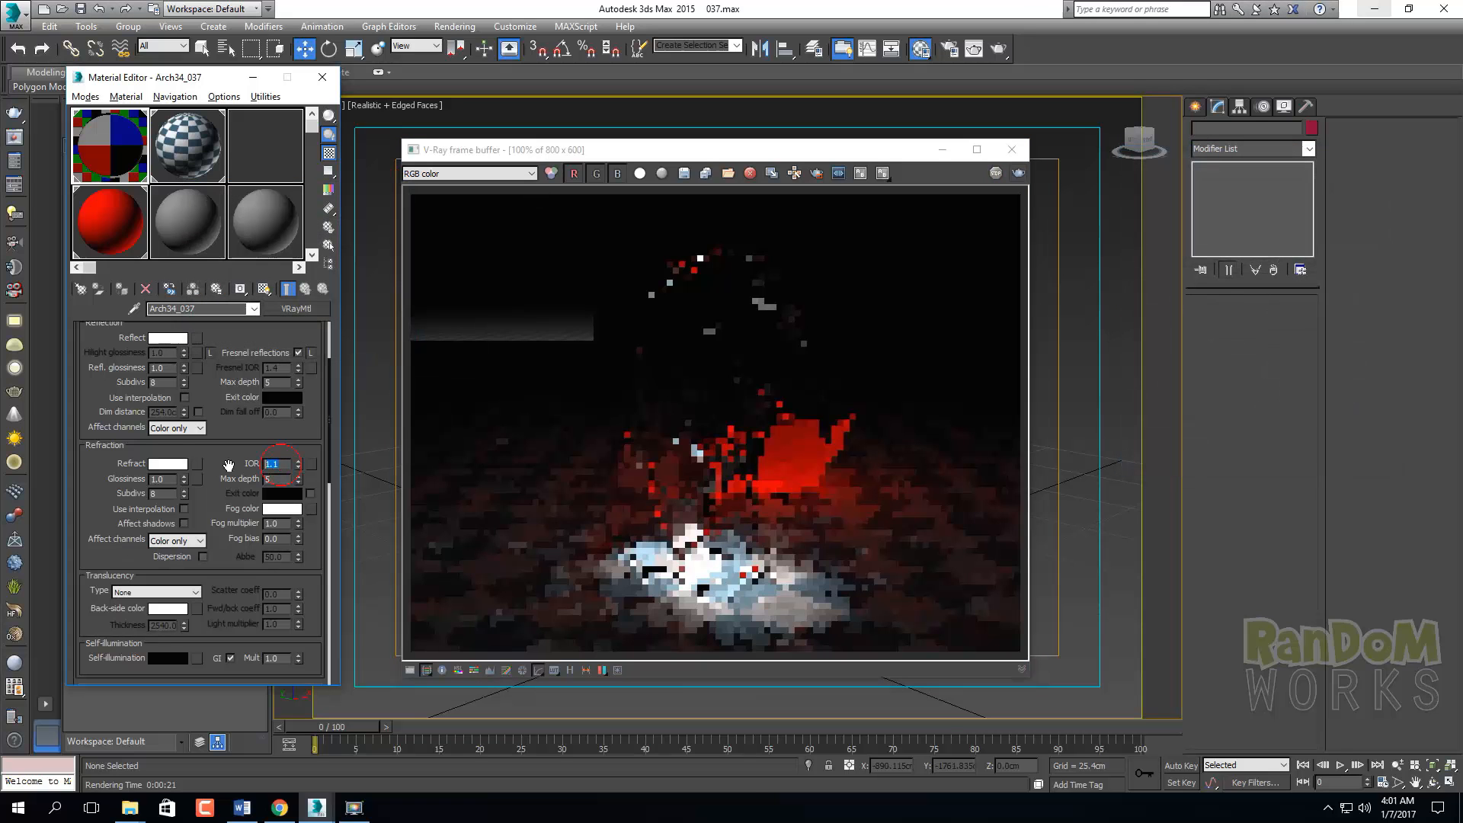
{"action": "type", "text": "1.2"}
{"action": "key", "text": "Return"}
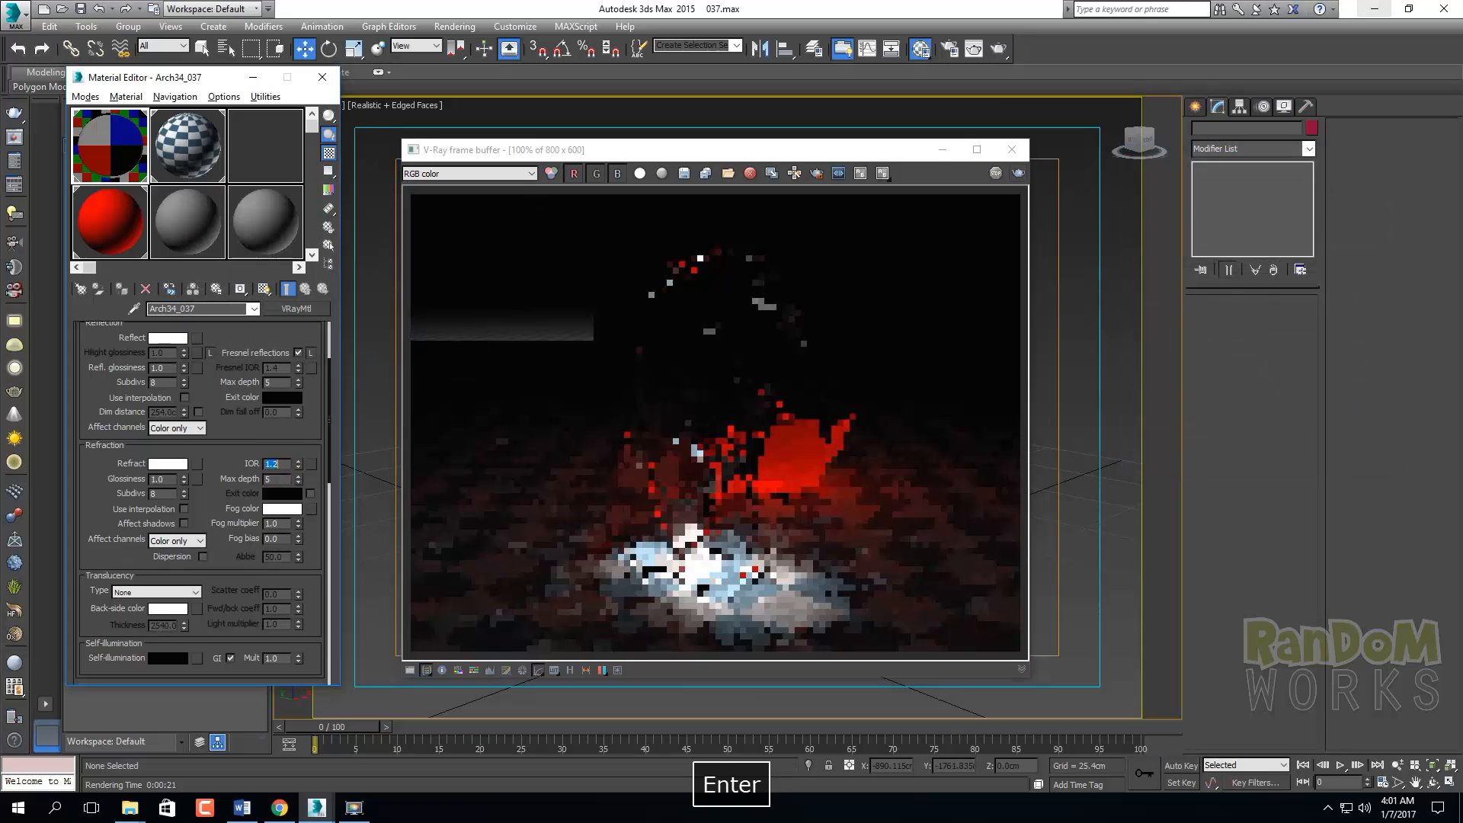
{"action": "left_click", "coordinate": [1017, 173]}
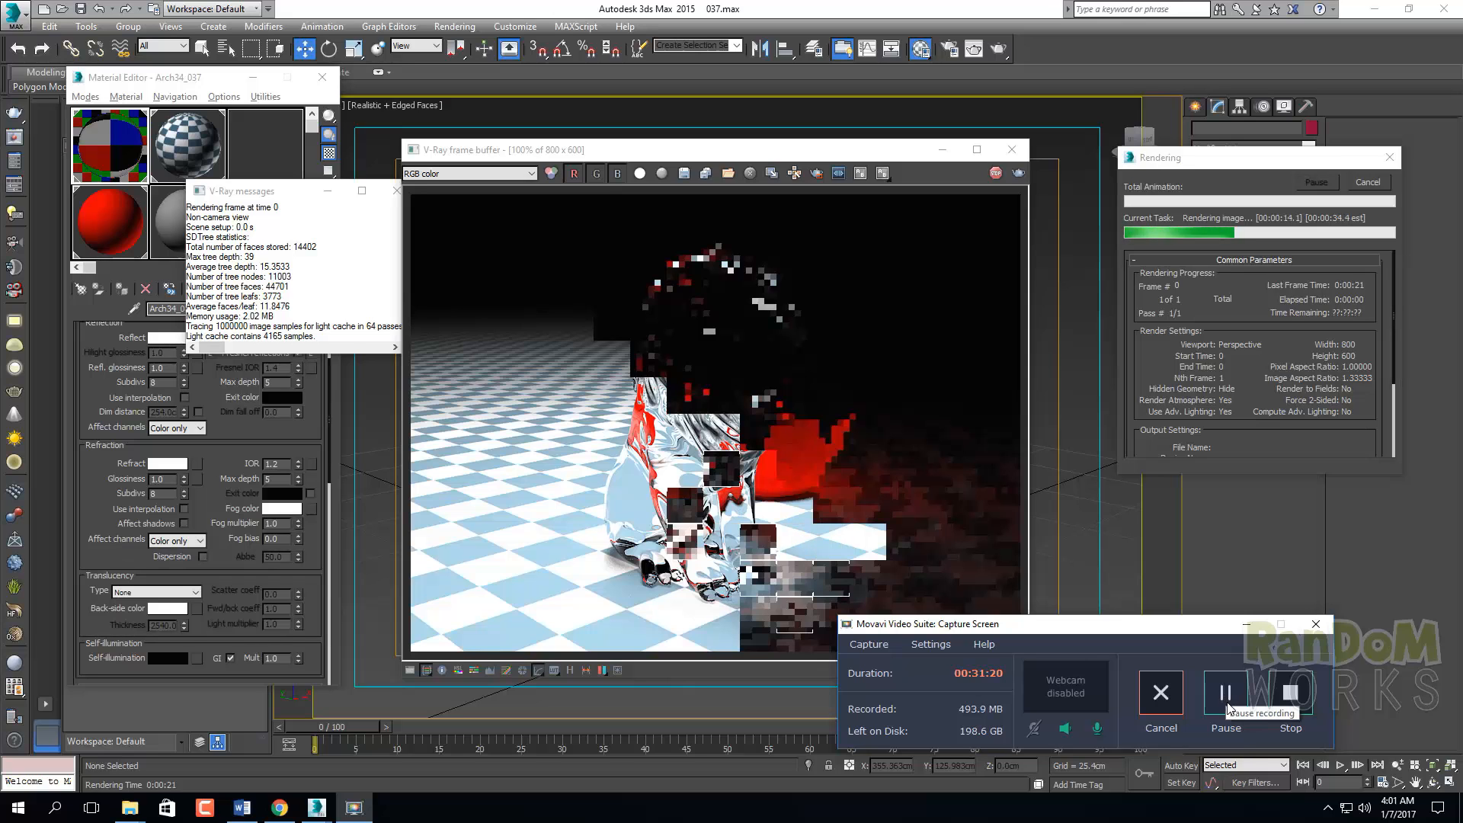
{"action": "left_click", "coordinate": [1259, 628]}
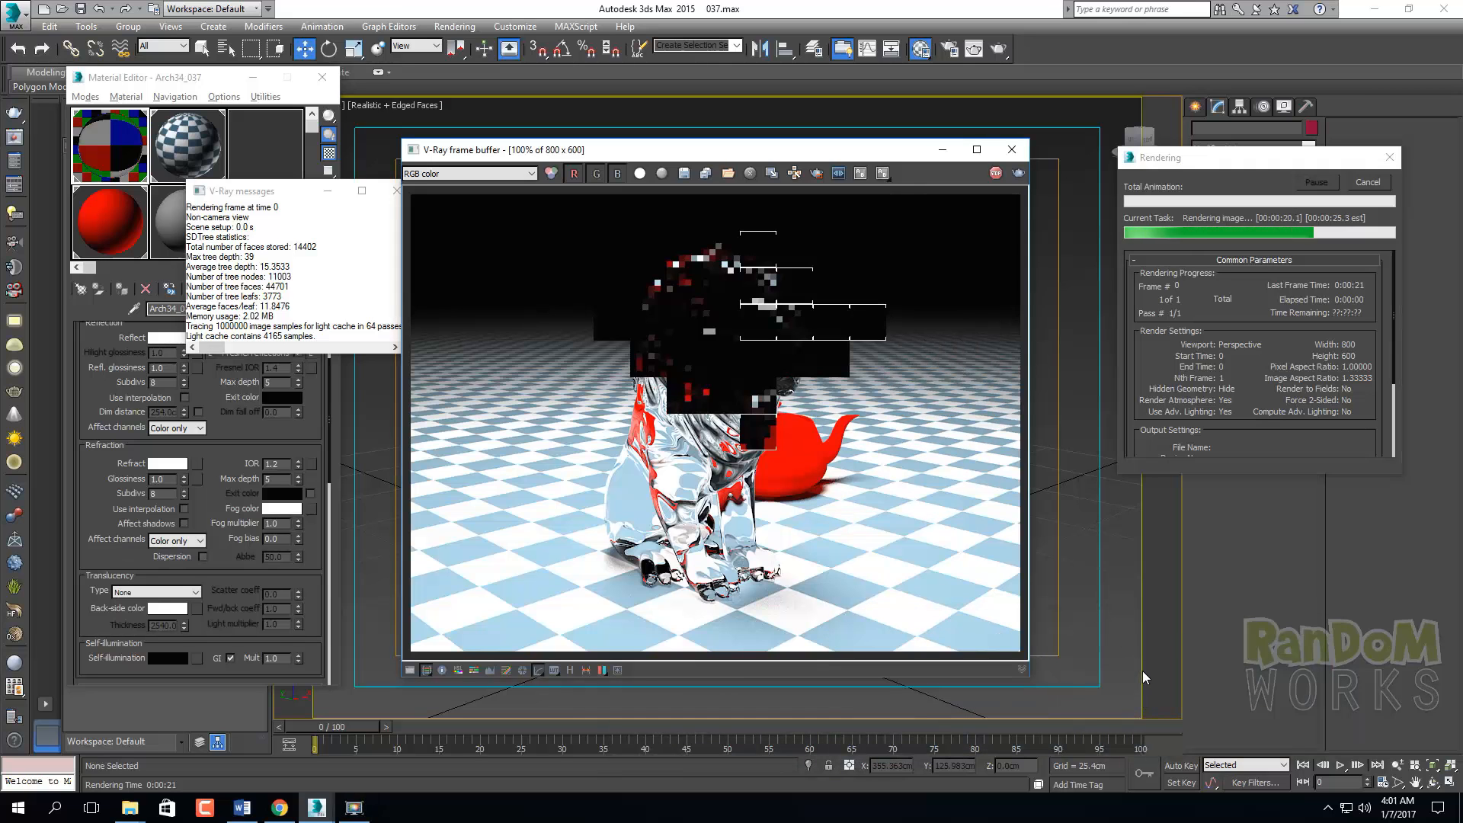
{"action": "left_click", "coordinate": [1326, 809]}
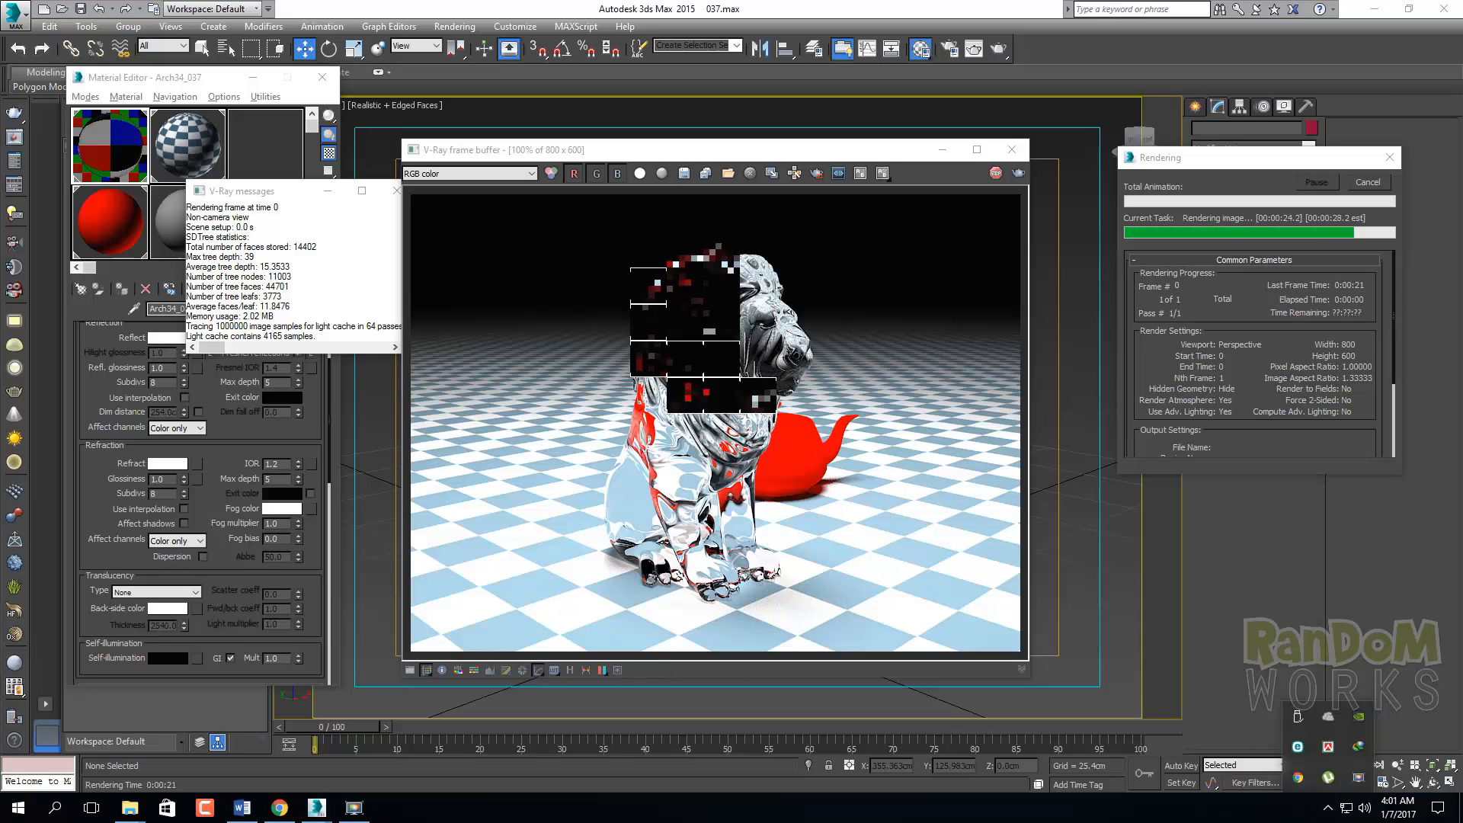
{"action": "left_click", "coordinate": [1177, 809]}
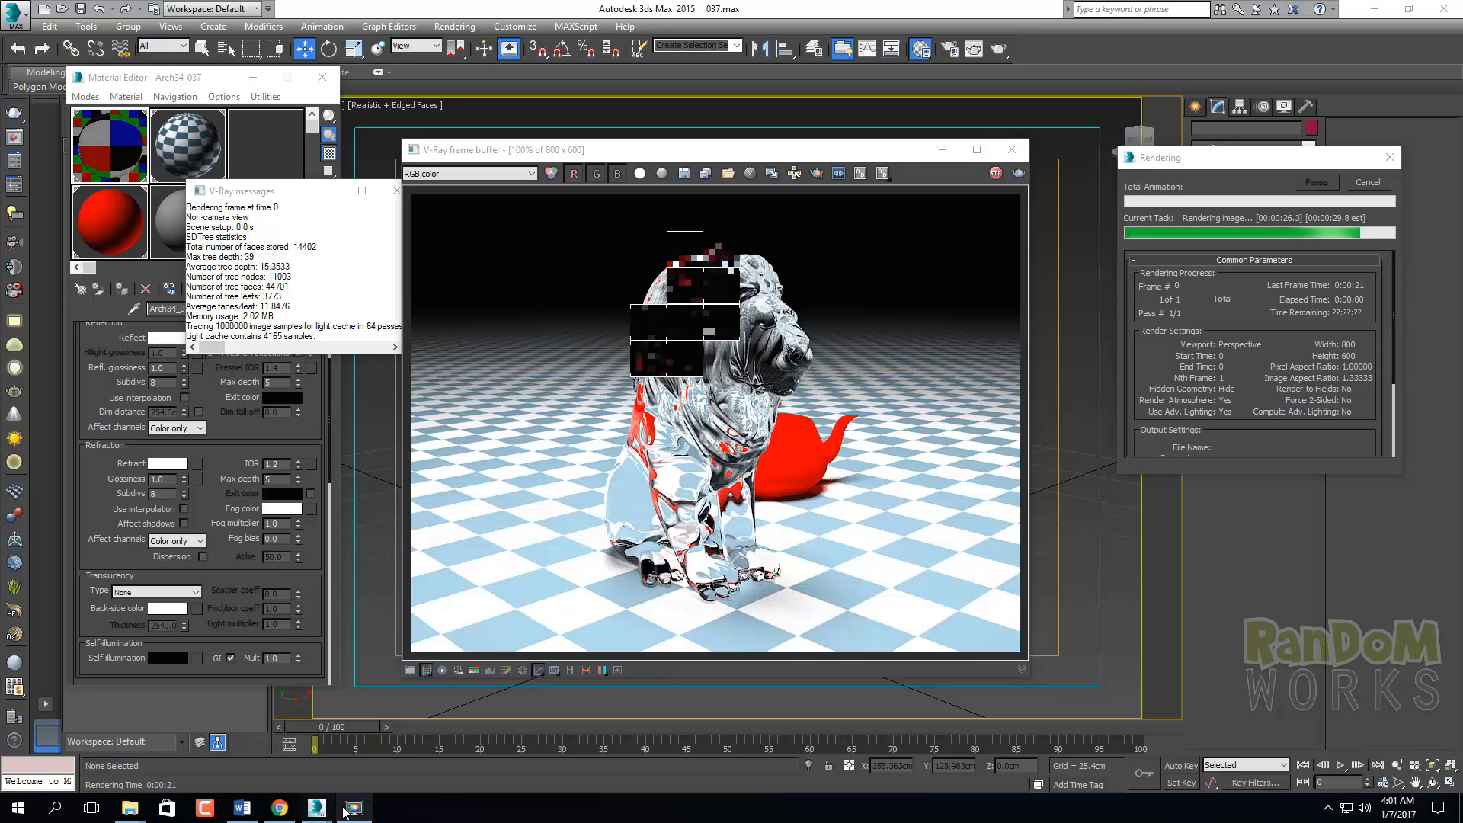
Let the lion's IOR 1.2 render finish and dismiss the V-Ray messages
{"action": "mouse_move", "coordinate": [343, 811]}
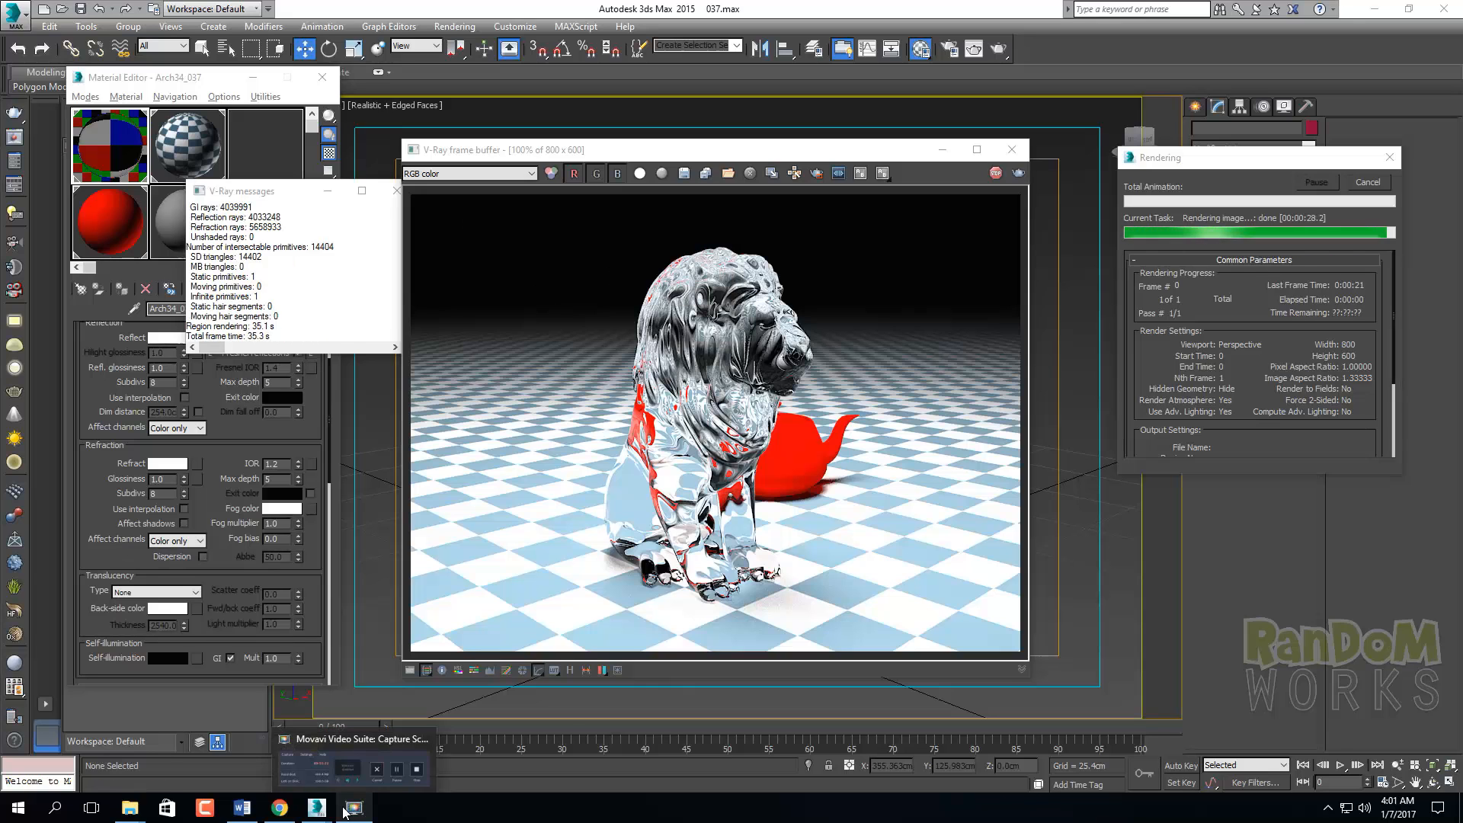
{"action": "left_click", "coordinate": [758, 268]}
{"action": "left_click", "coordinate": [277, 190]}
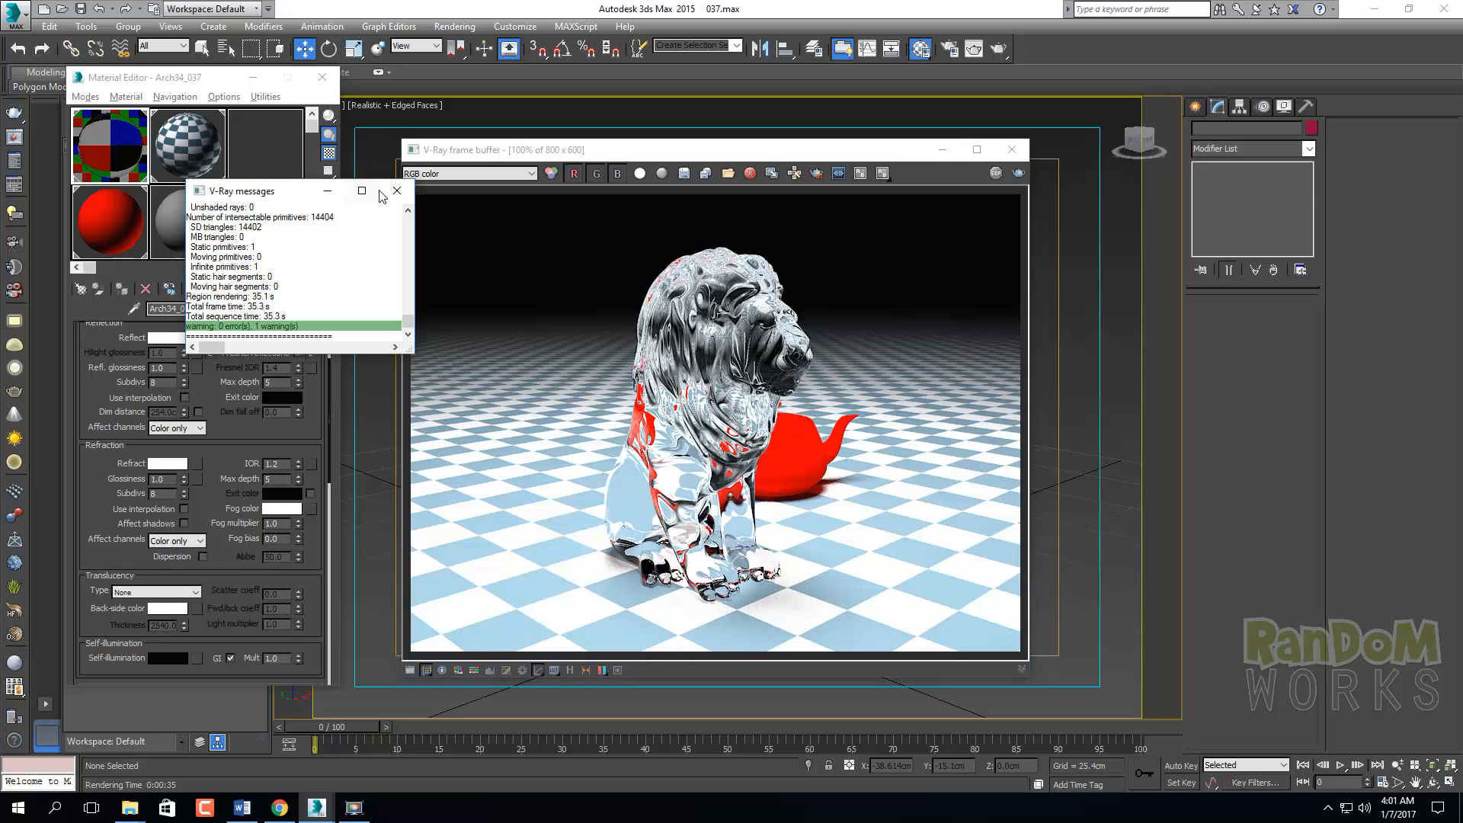
{"action": "left_click", "coordinate": [396, 191]}
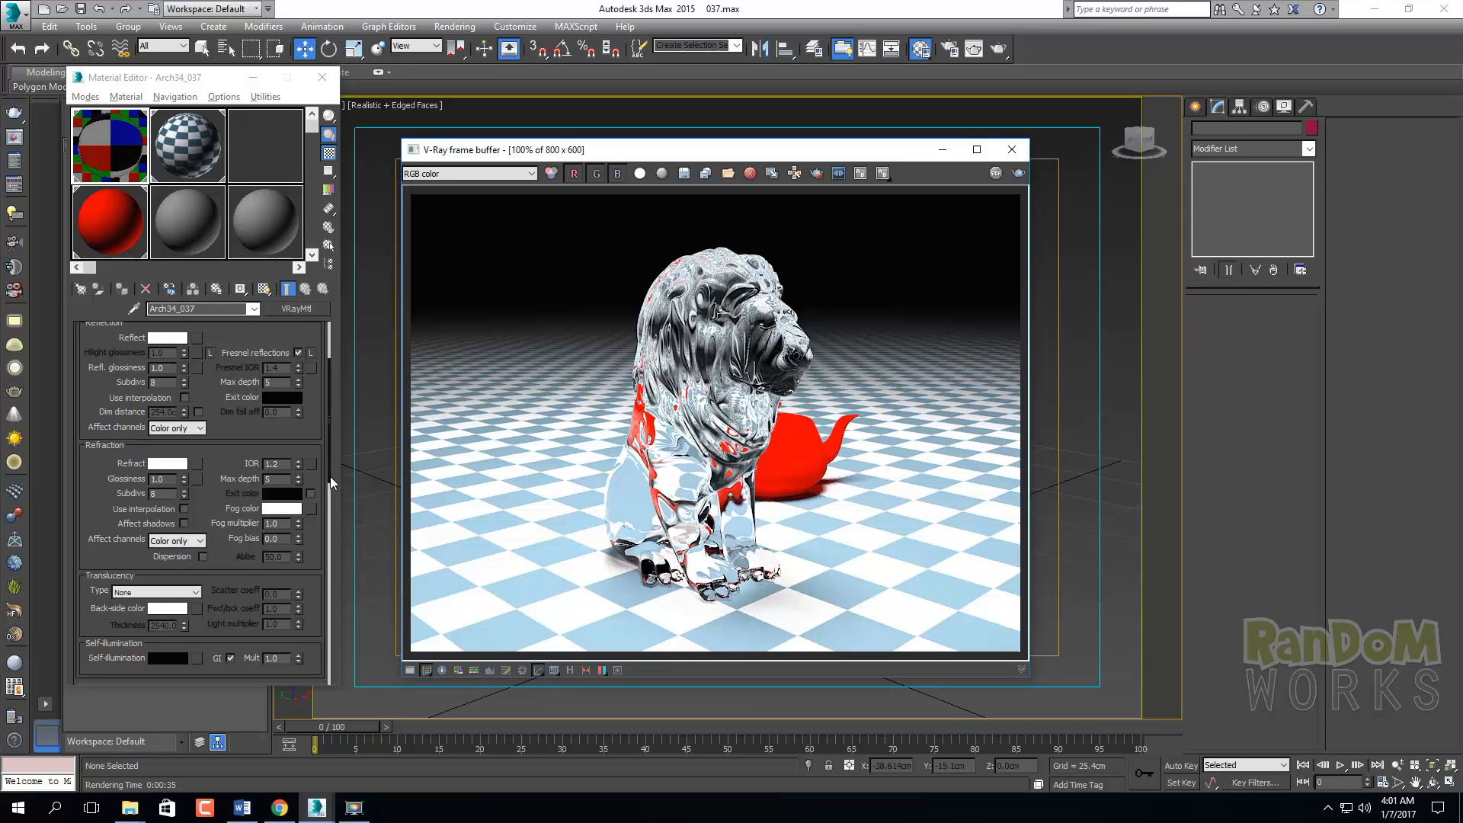
Try refraction IOR values of 2.0 and 6.0 on the lion's material, start a render, cancel it and dismiss the V-Ray messages
{"action": "left_click_drag", "start_coordinate": [239, 467], "coordinate": [239, 450]}
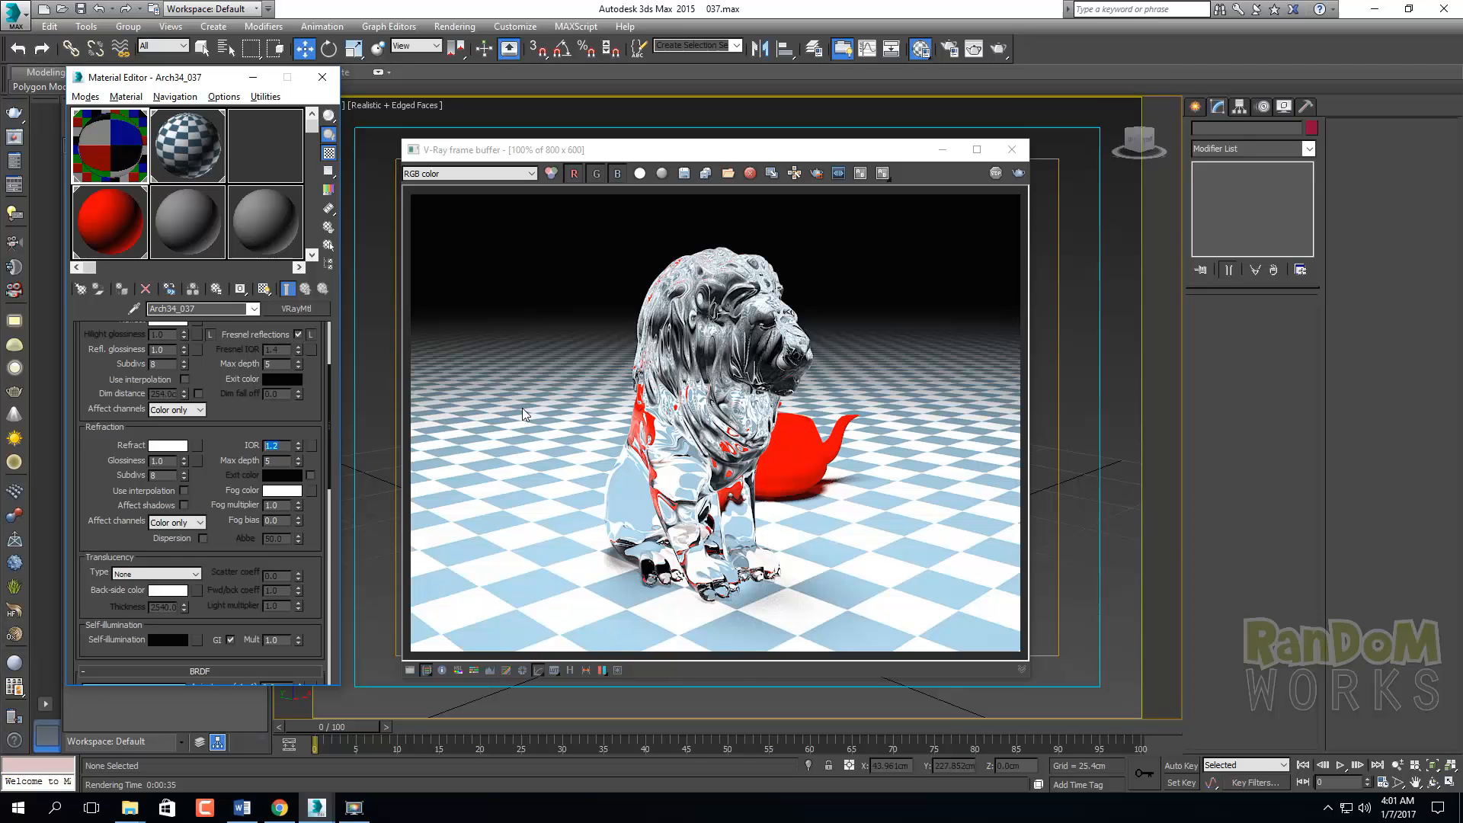
{"action": "type", "text": "2.0"}
{"action": "key", "text": "Return"}
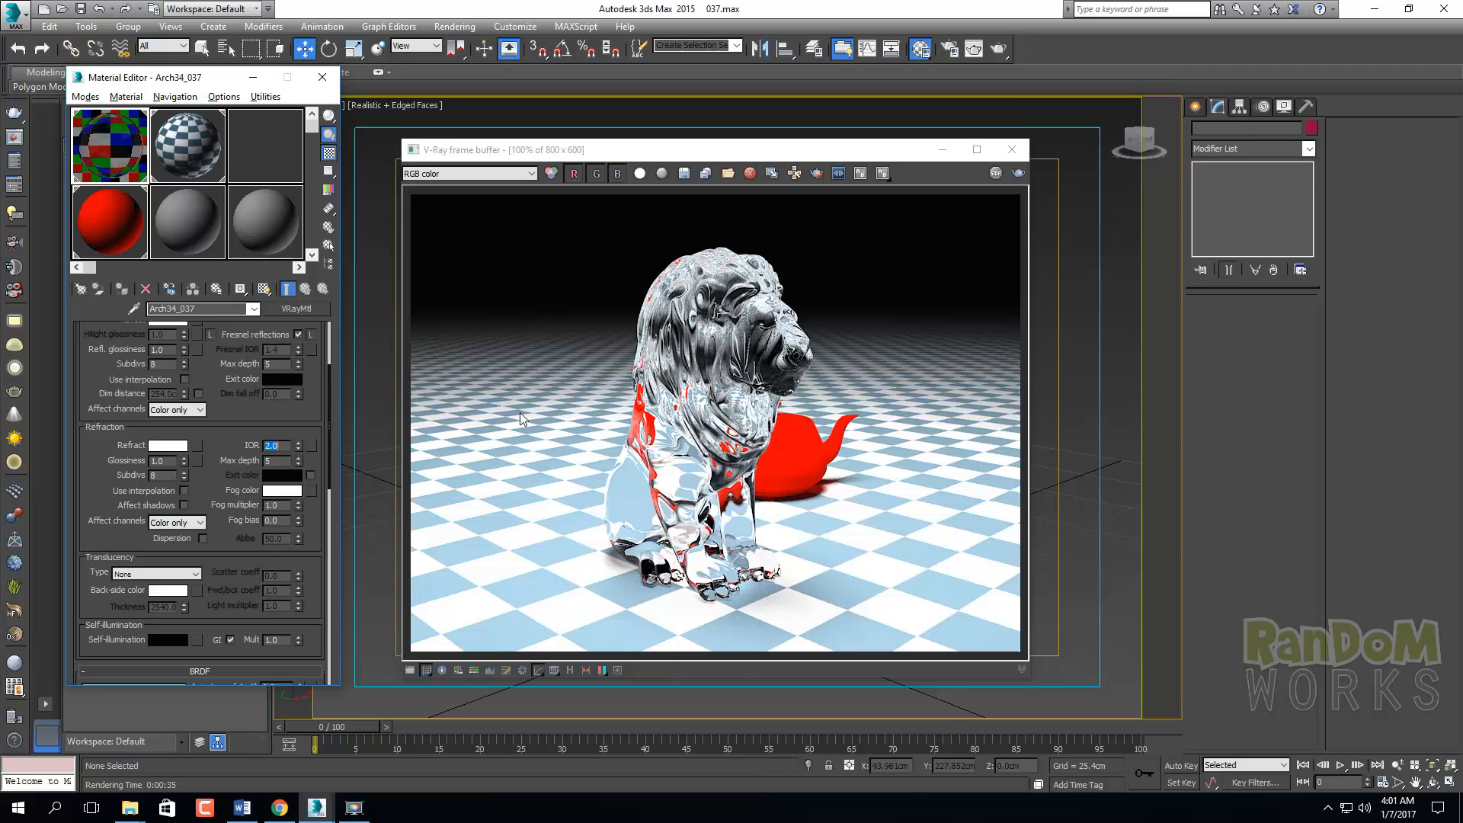
{"action": "type", "text": "6"}
{"action": "key", "text": "Return"}
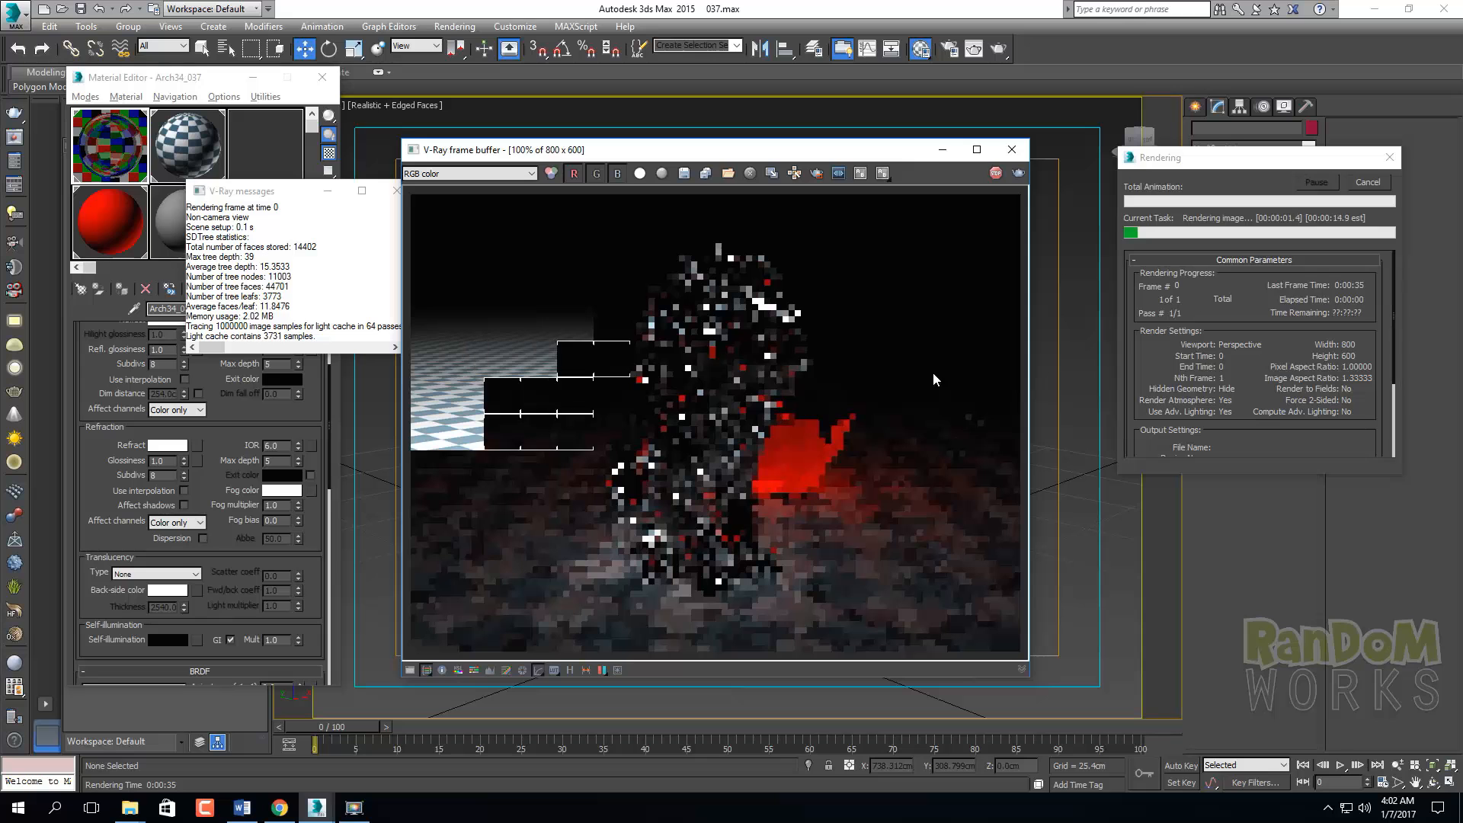
{"action": "left_click", "coordinate": [1377, 189]}
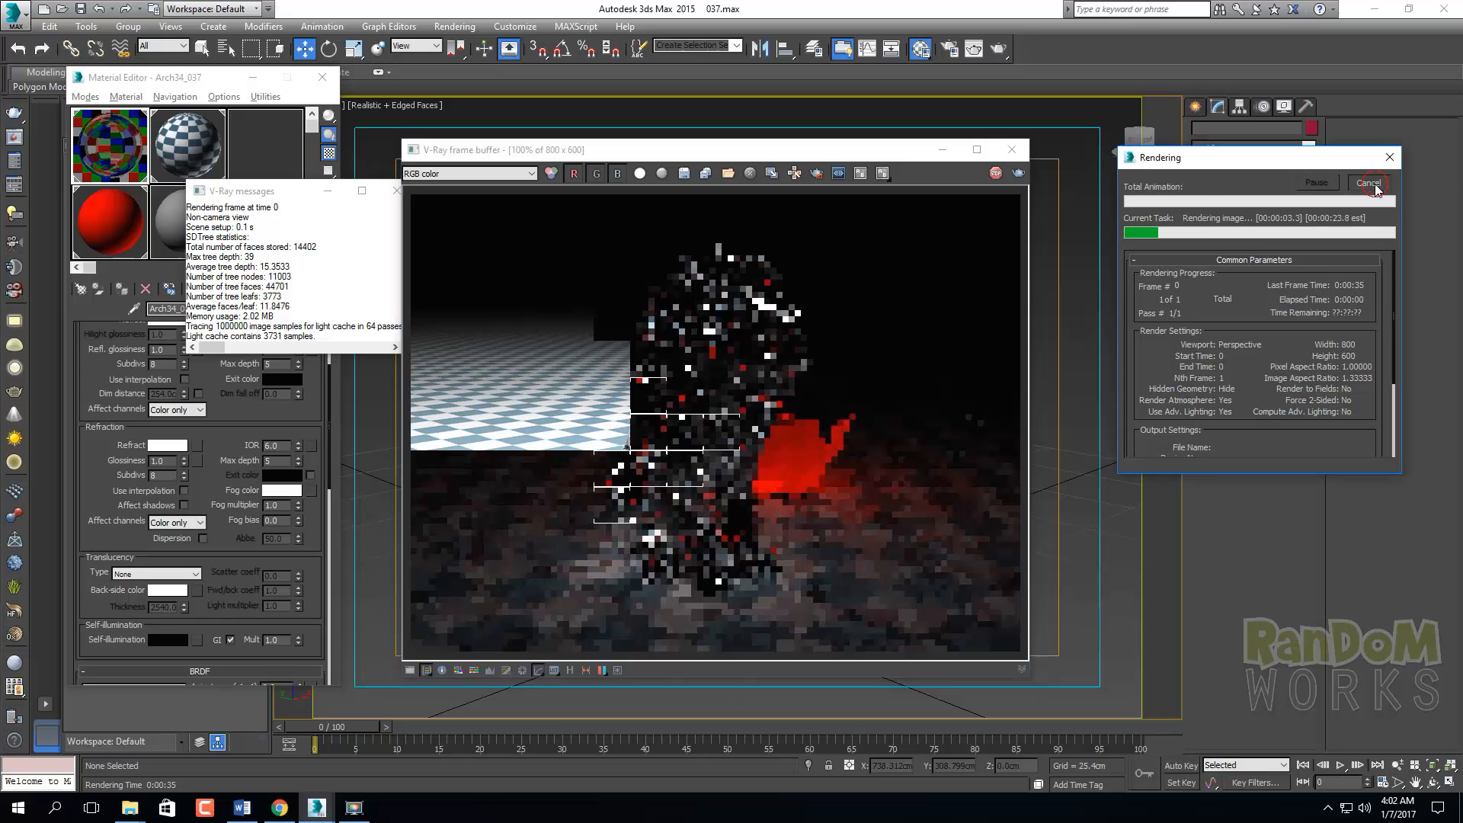
{"action": "left_click", "coordinate": [396, 190]}
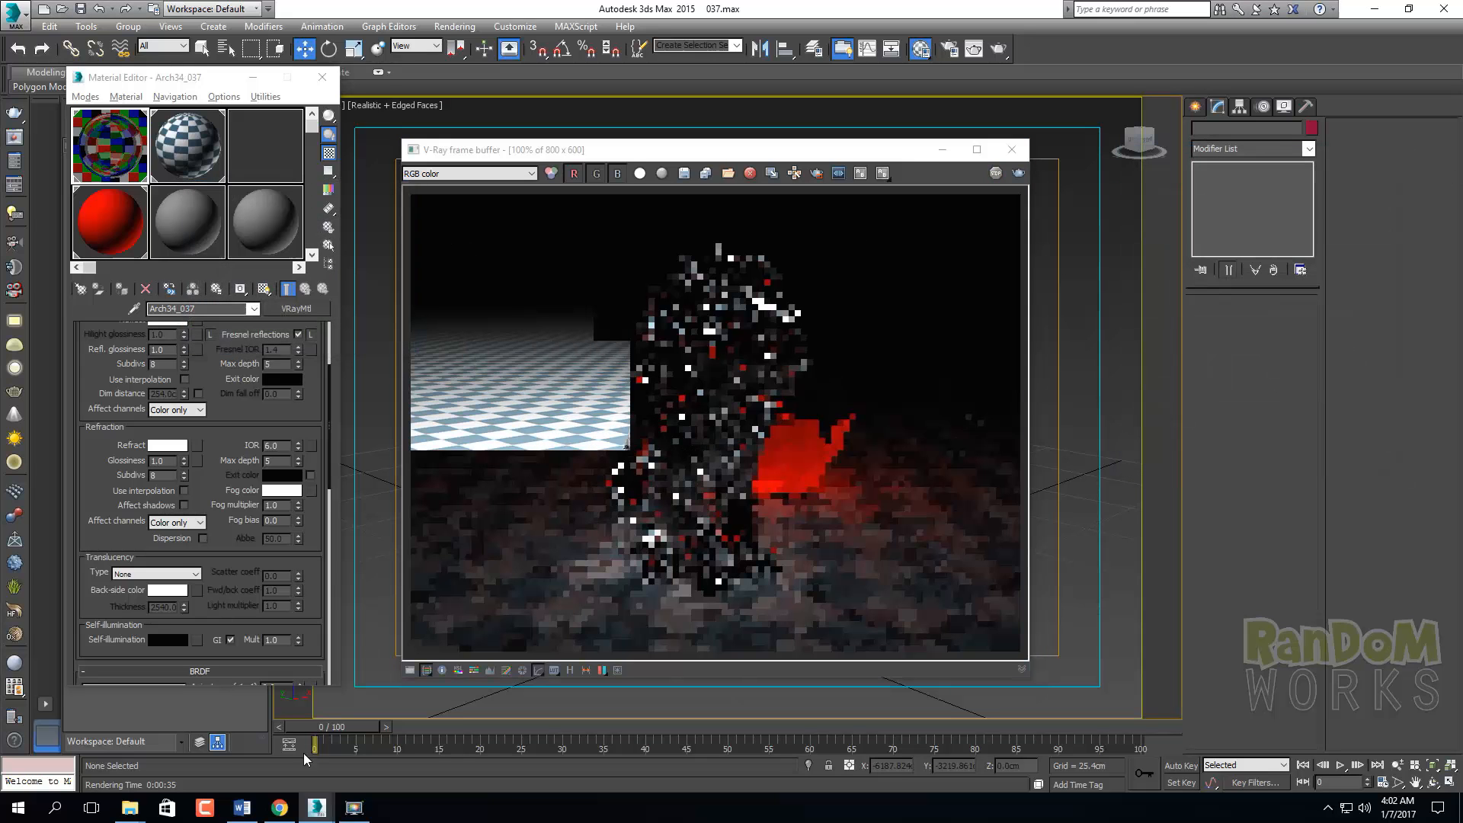
Glance at the IOR chart in Chrome, return to 3ds Max and compare refraction IOR values of 1.4 and 1.6 on the lion's material
{"action": "left_click", "coordinate": [280, 807]}
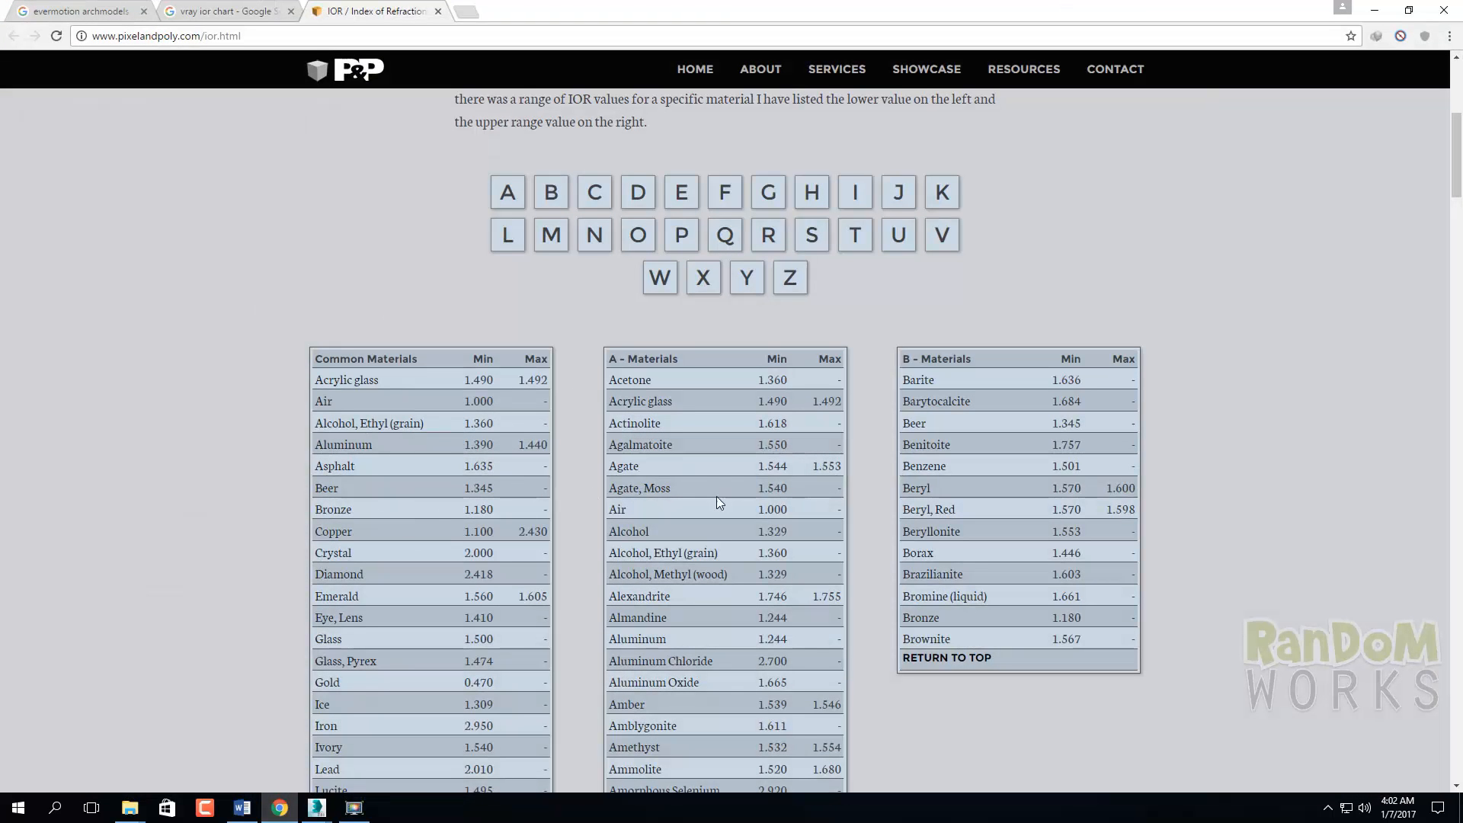
{"action": "left_click", "coordinate": [1375, 10]}
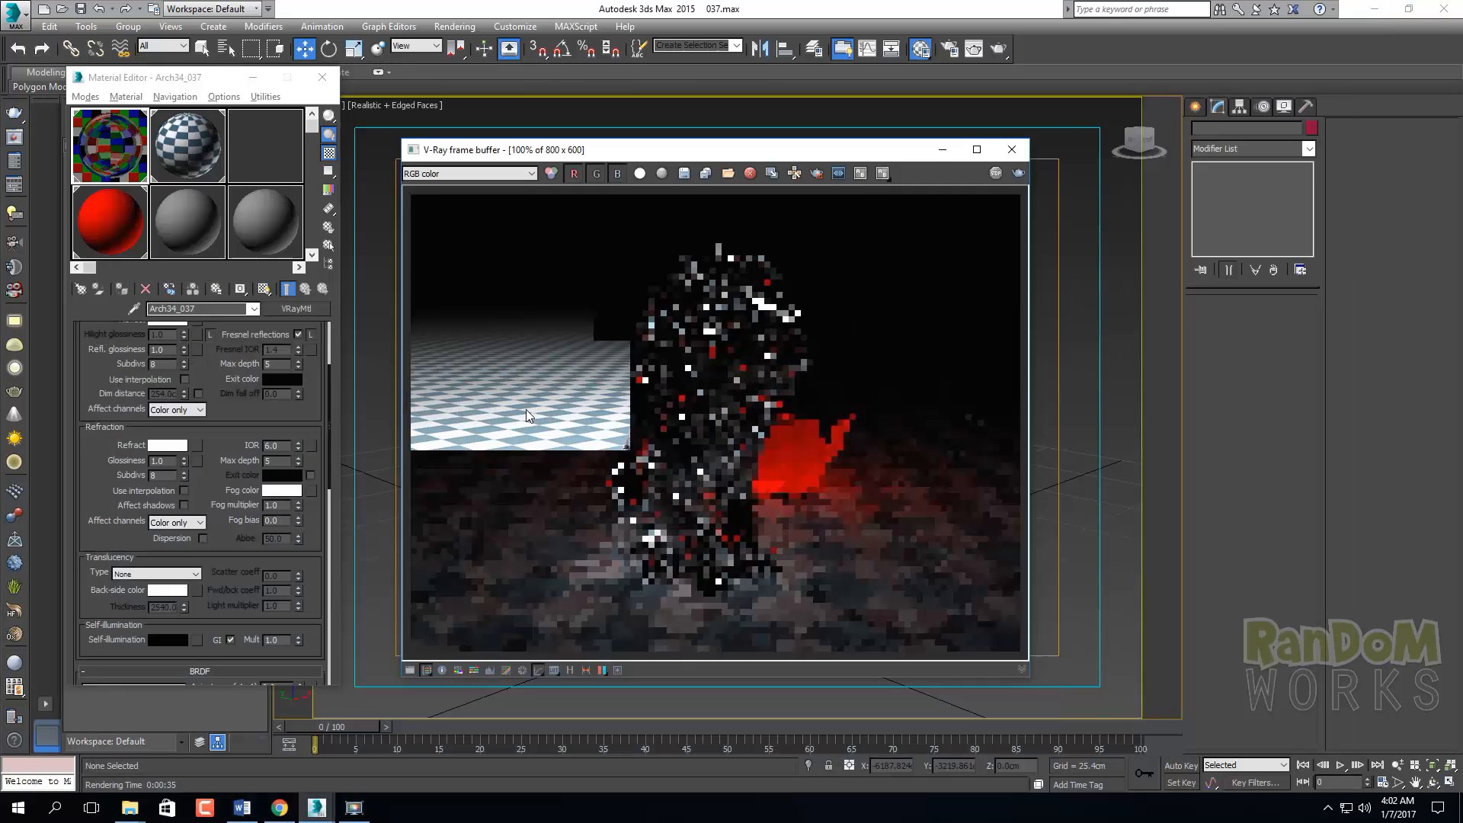
{"action": "left_click", "coordinate": [274, 461]}
{"action": "double_click", "coordinate": [282, 444]}
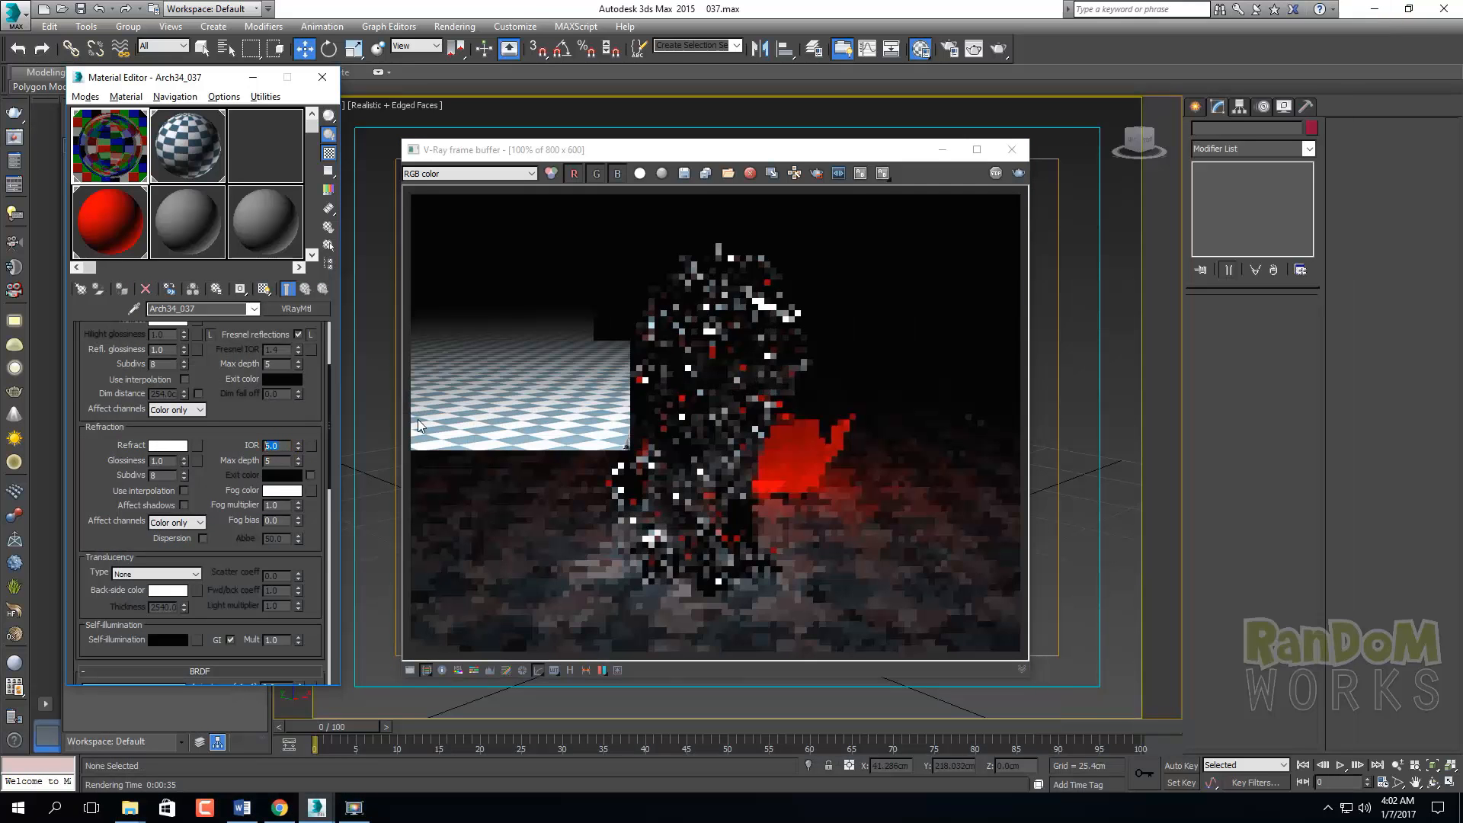
{"action": "type", "text": "1.4"}
{"action": "key", "text": "Return"}
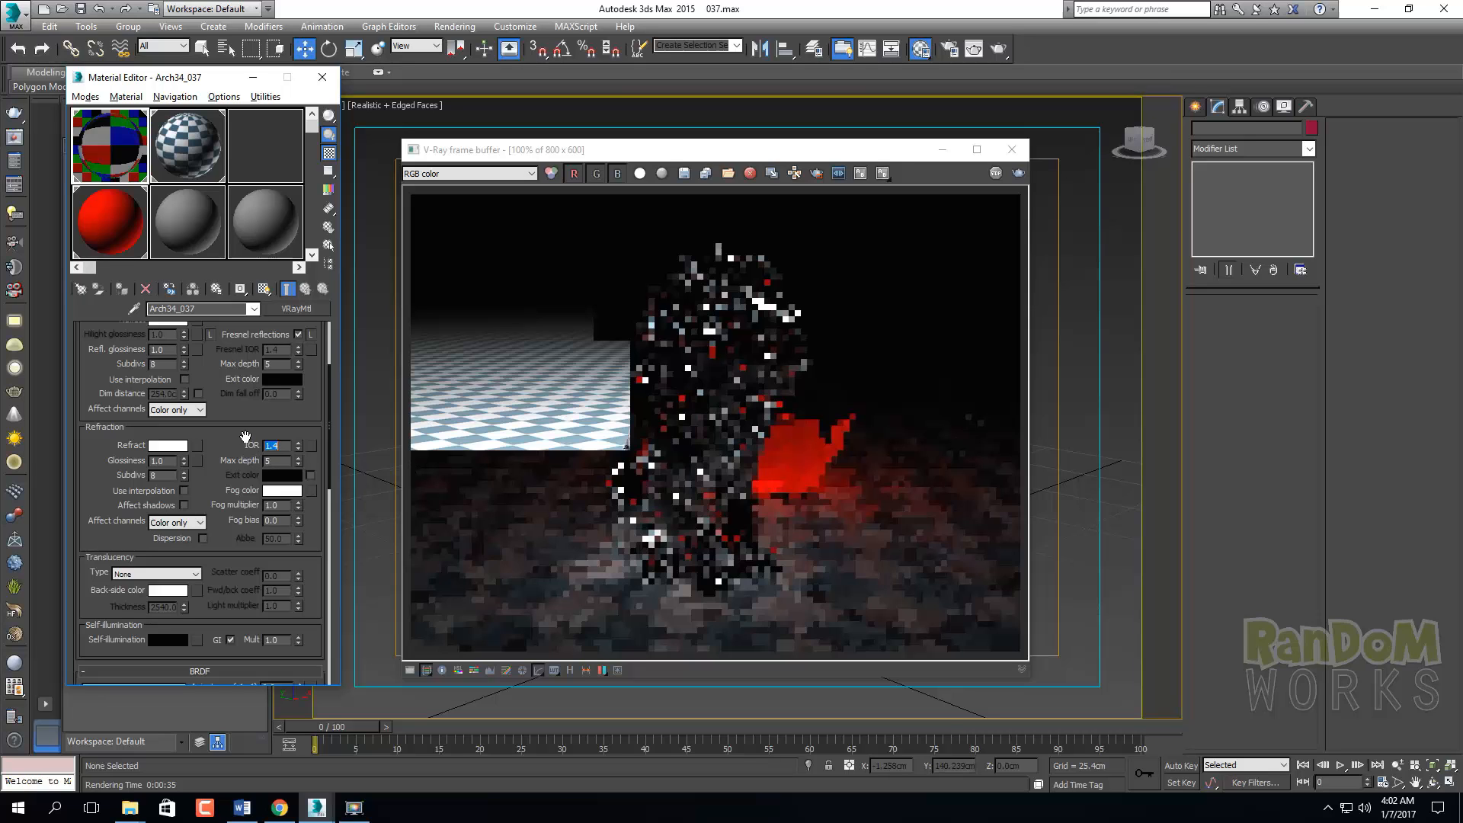
{"action": "type", "text": "1.6"}
{"action": "key", "text": "Return"}
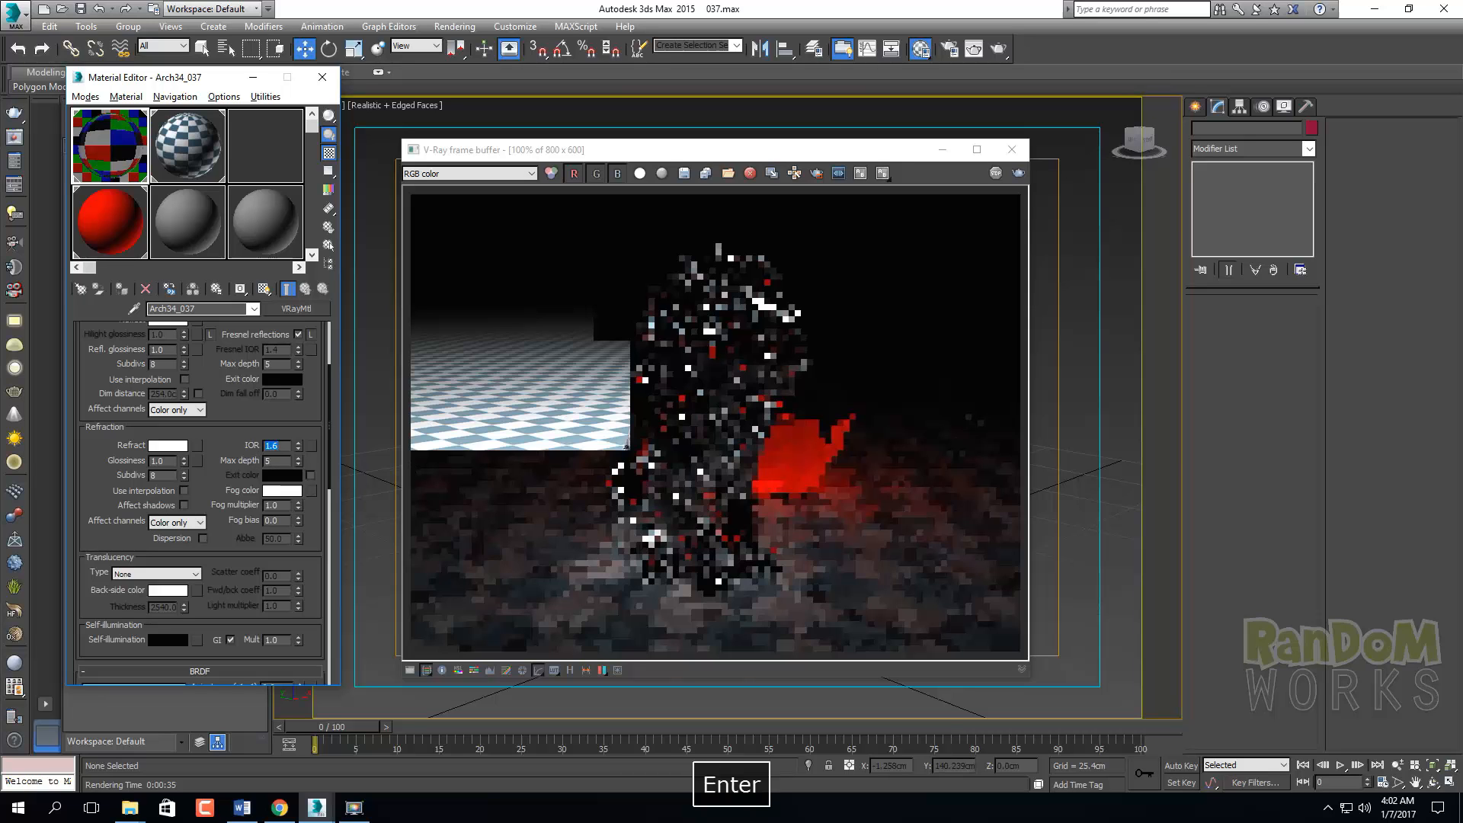
{"action": "type", "text": "1.4"}
{"action": "key", "text": "Return"}
Set the lion material's refraction IOR to 1.6, start a render from the frame buffer, stop it early and dismiss the V-Ray messages
{"action": "left_click", "coordinate": [277, 446]}
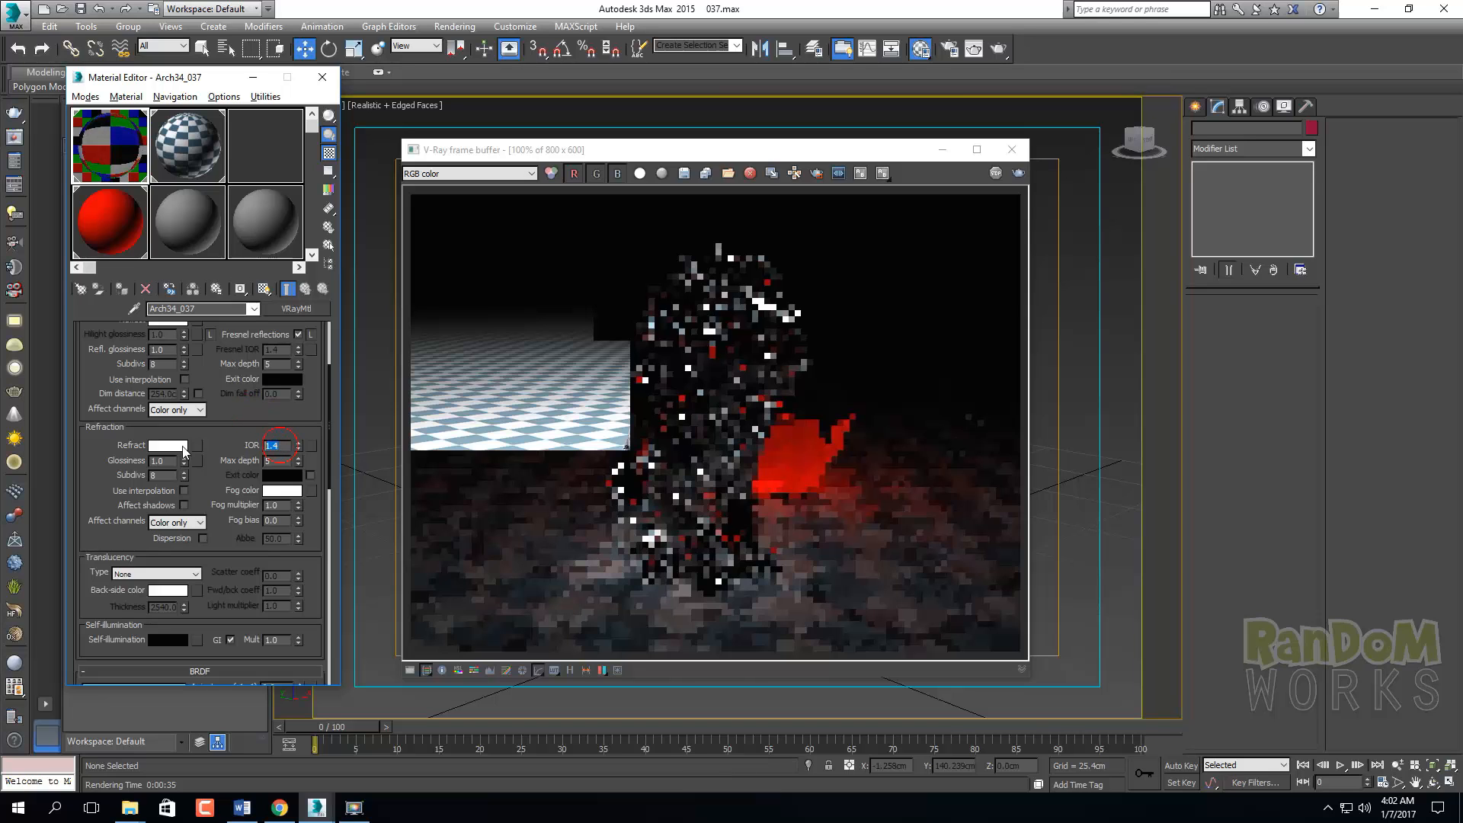
{"action": "type", "text": "1.6"}
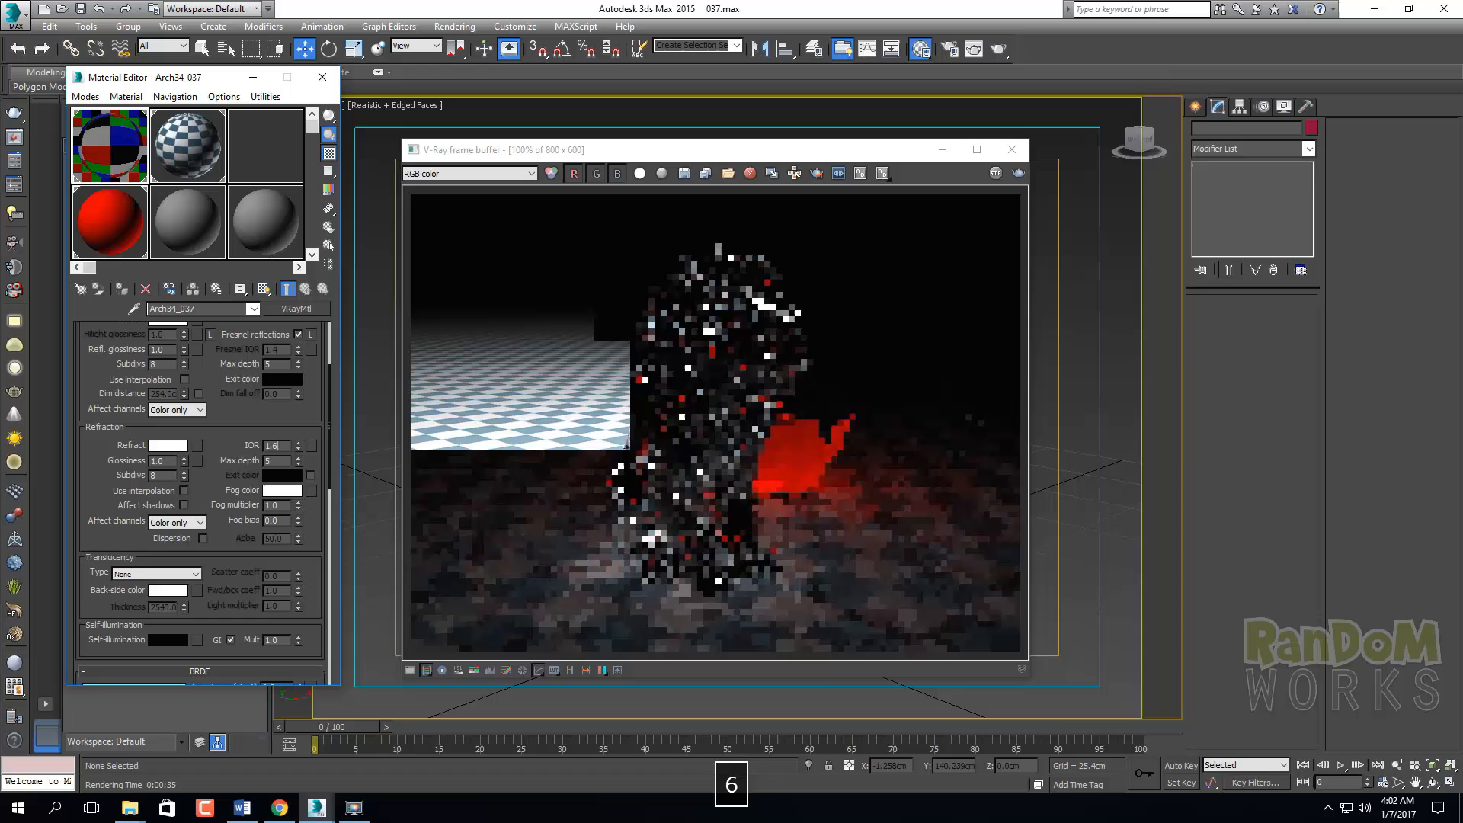
{"action": "key", "text": "Return"}
{"action": "left_click", "coordinate": [239, 430]}
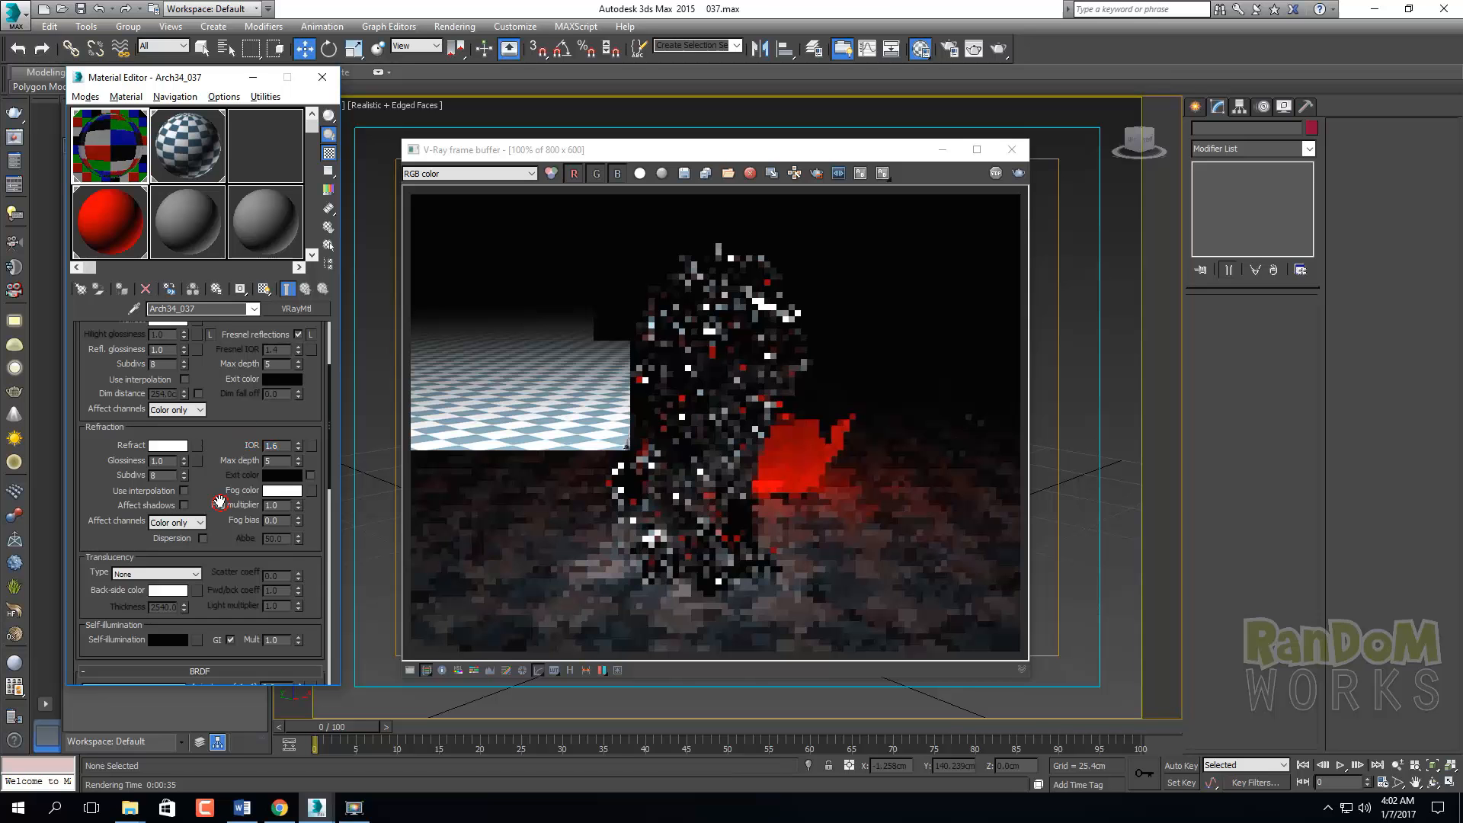
{"action": "scroll", "coordinate": [221, 499], "scroll_direction": "down", "scroll_amount": 3}
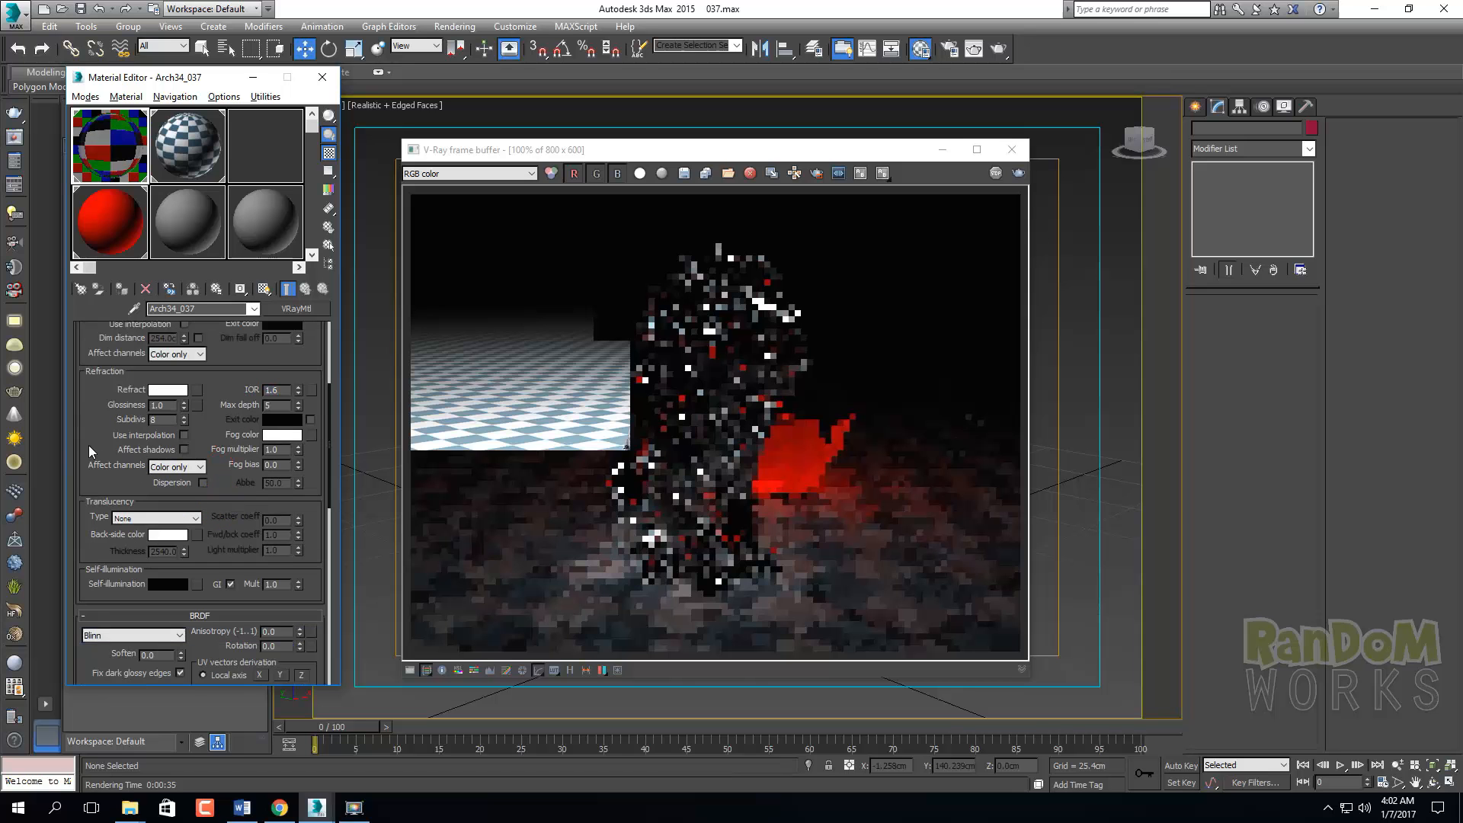
{"action": "left_click", "coordinate": [1017, 174]}
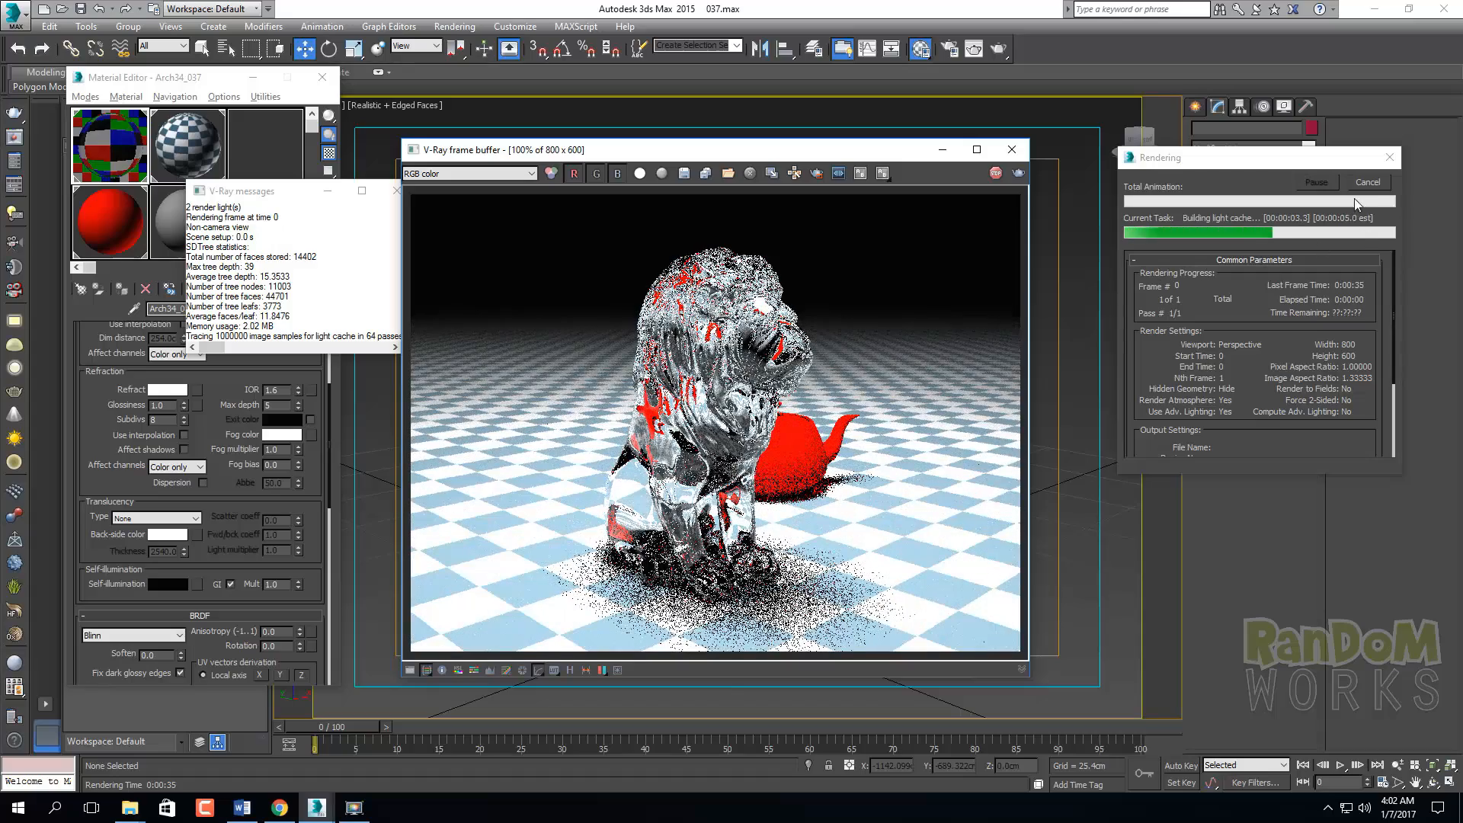
{"action": "left_click", "coordinate": [288, 191]}
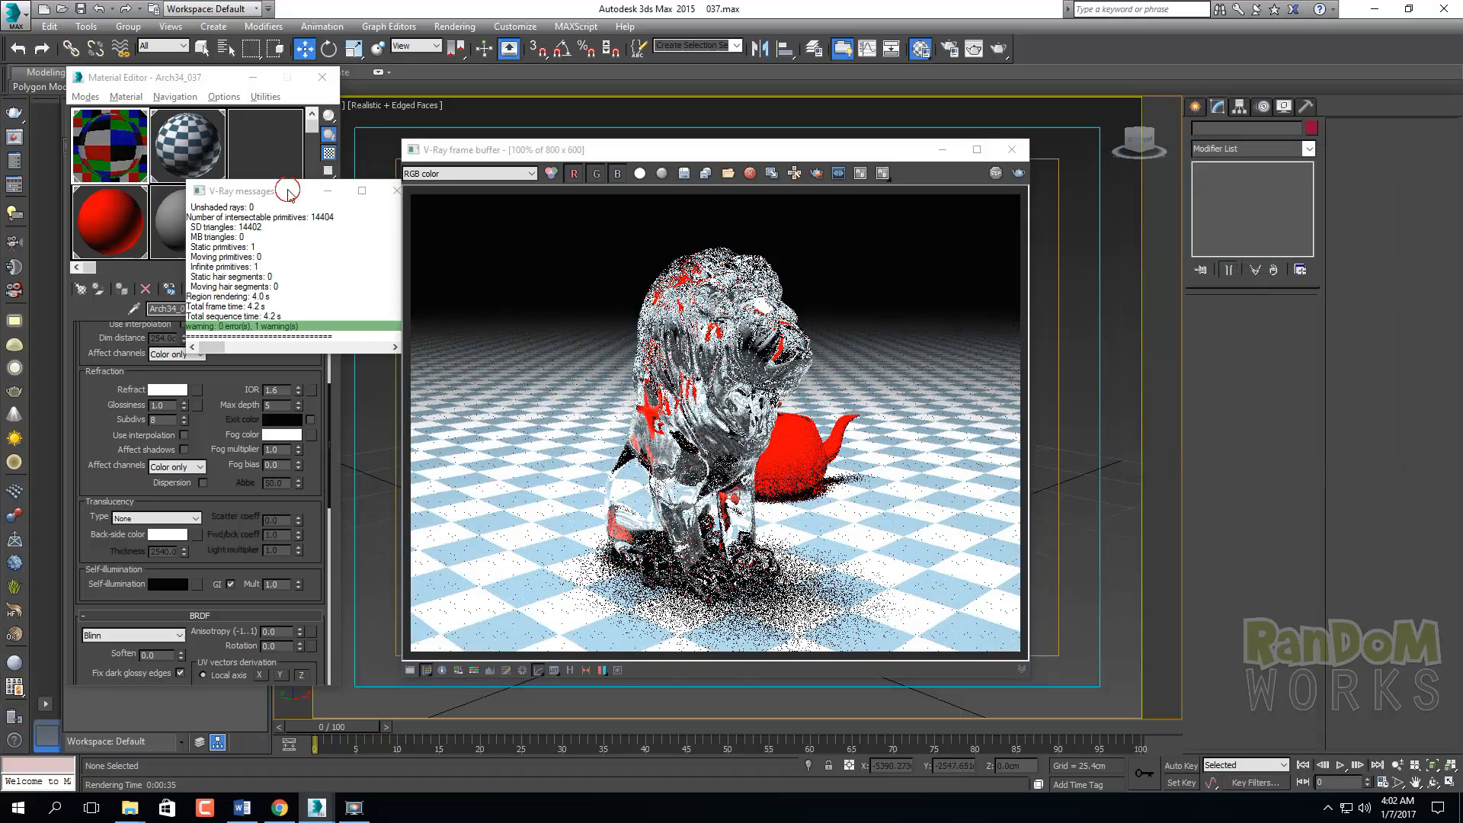
{"action": "left_click", "coordinate": [396, 190]}
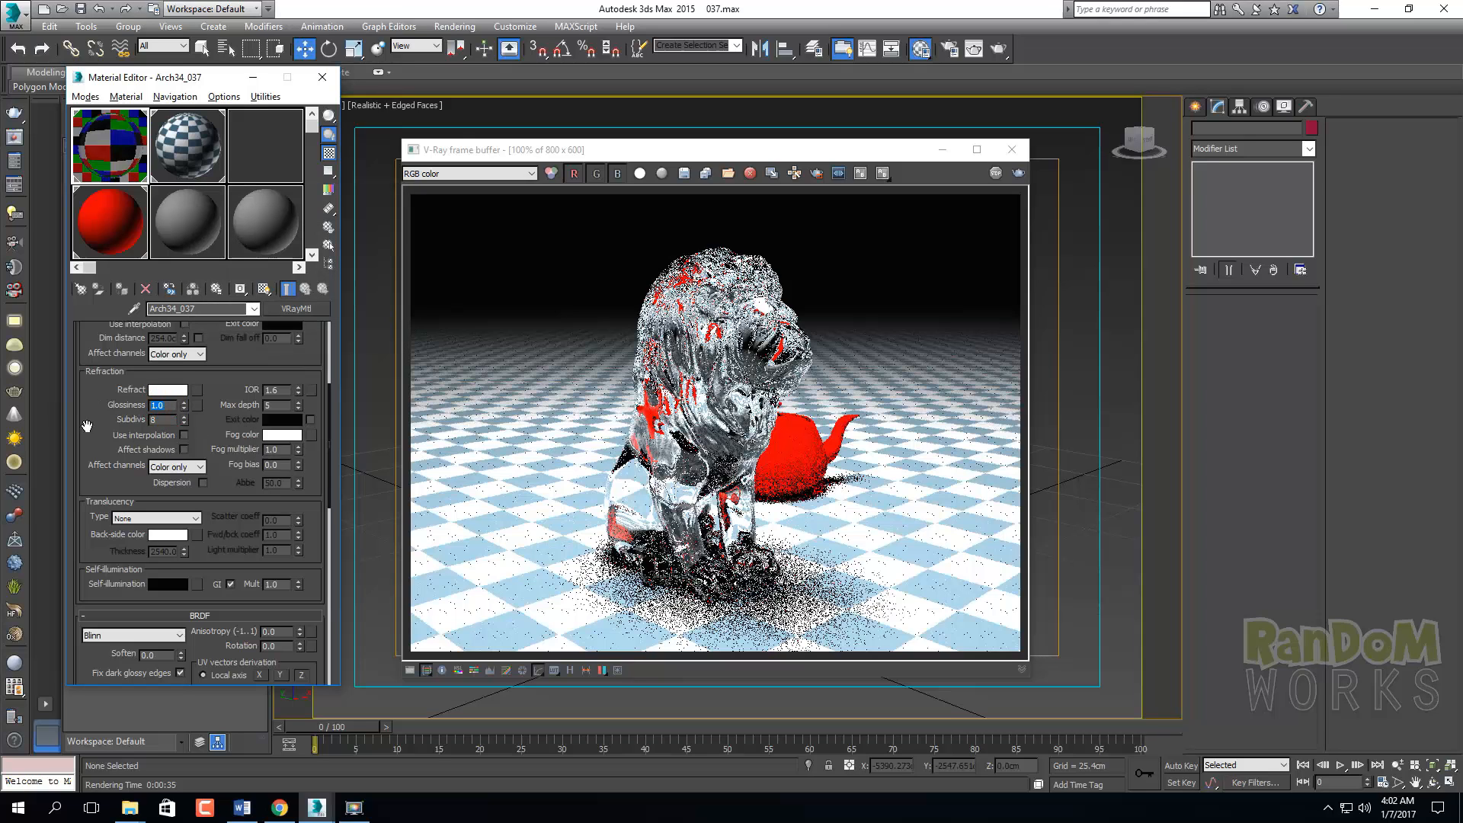
Set the lion material's refraction glossiness to 0.8 and render the scene again
{"action": "left_click_drag", "start_coordinate": [100, 407], "coordinate": [101, 450]}
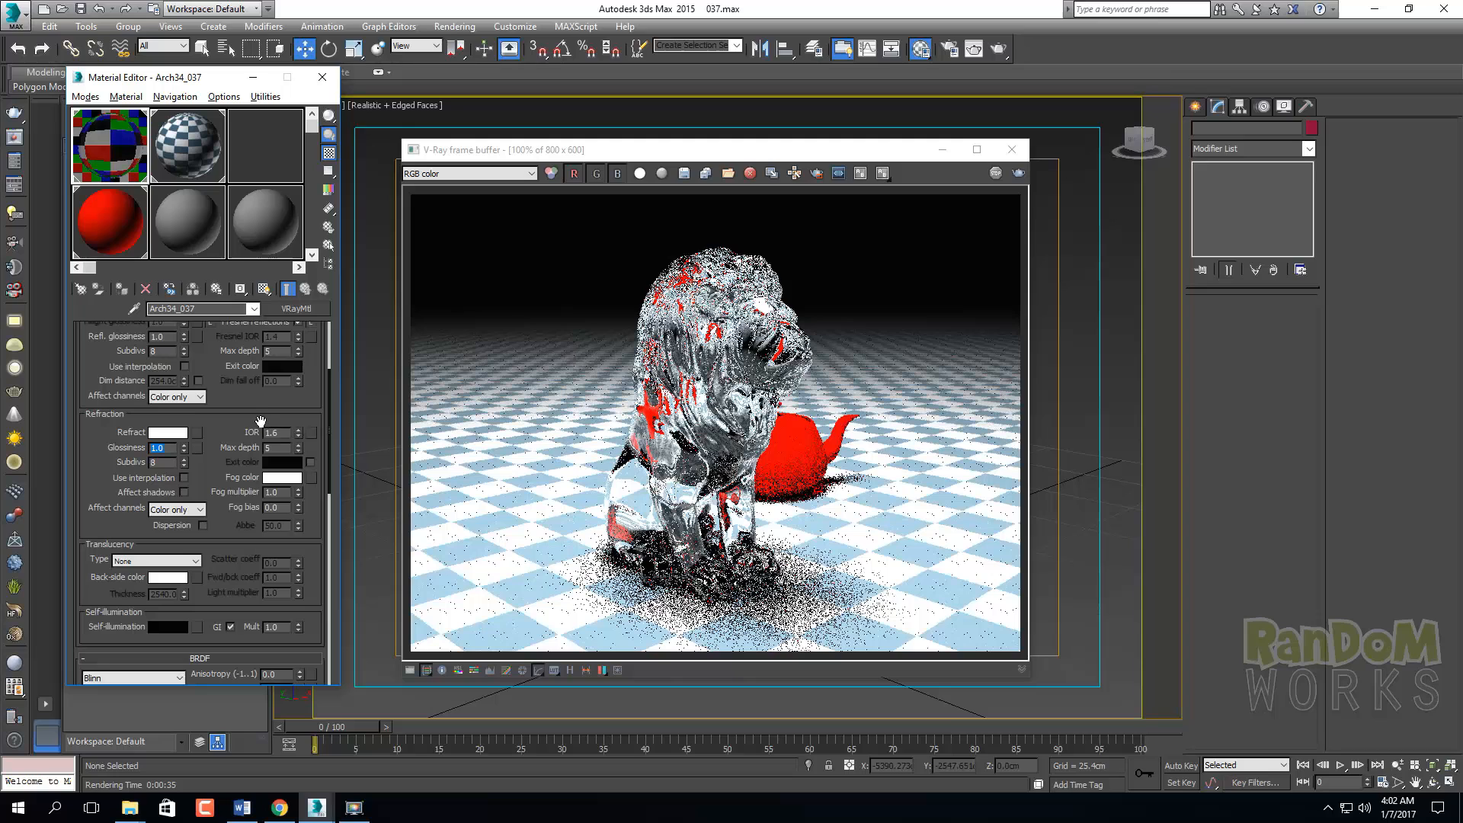
{"action": "type", "text": ".8"}
{"action": "key", "text": "Return"}
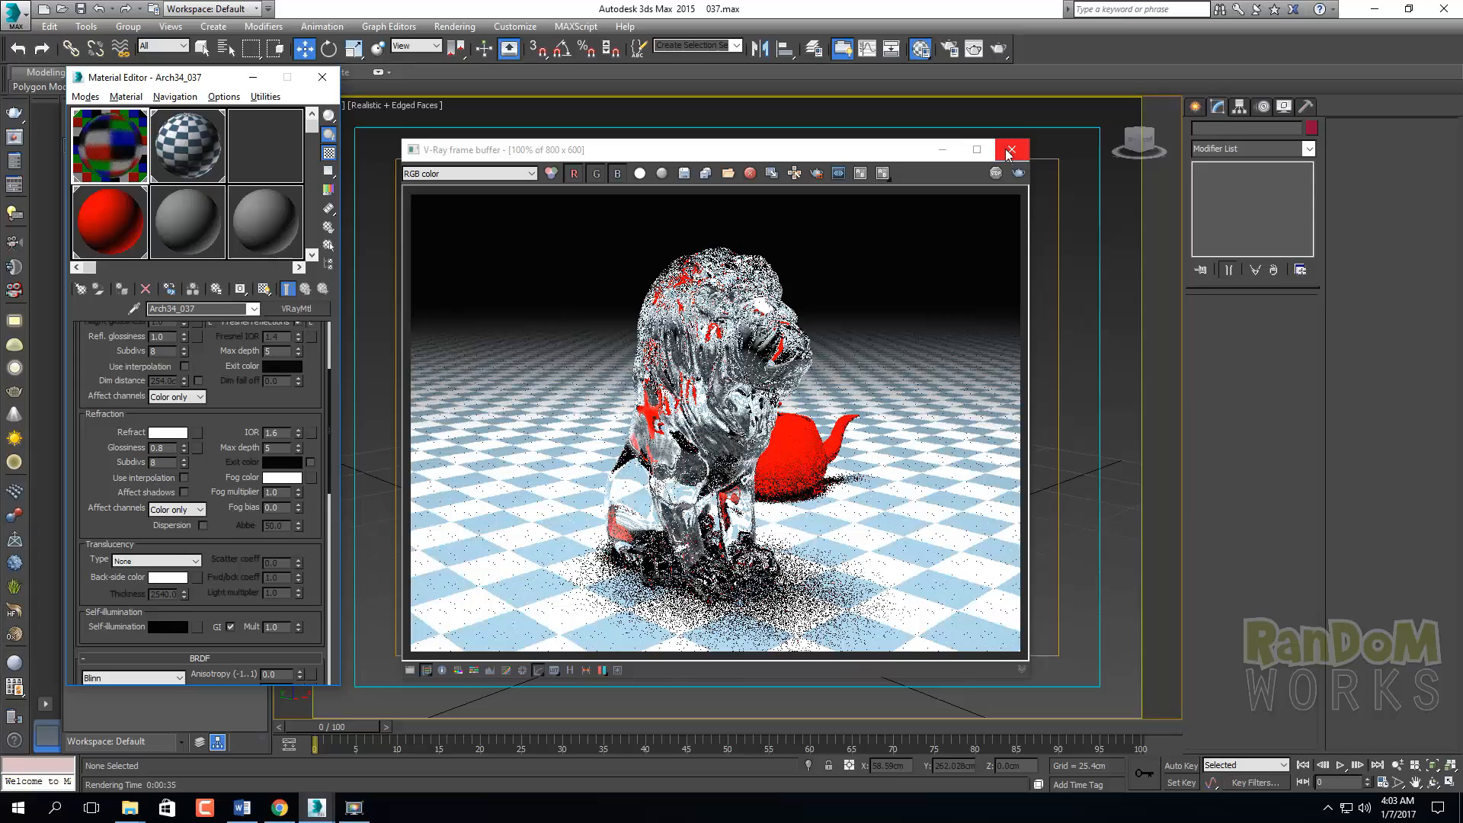
{"action": "left_click", "coordinate": [1014, 176]}
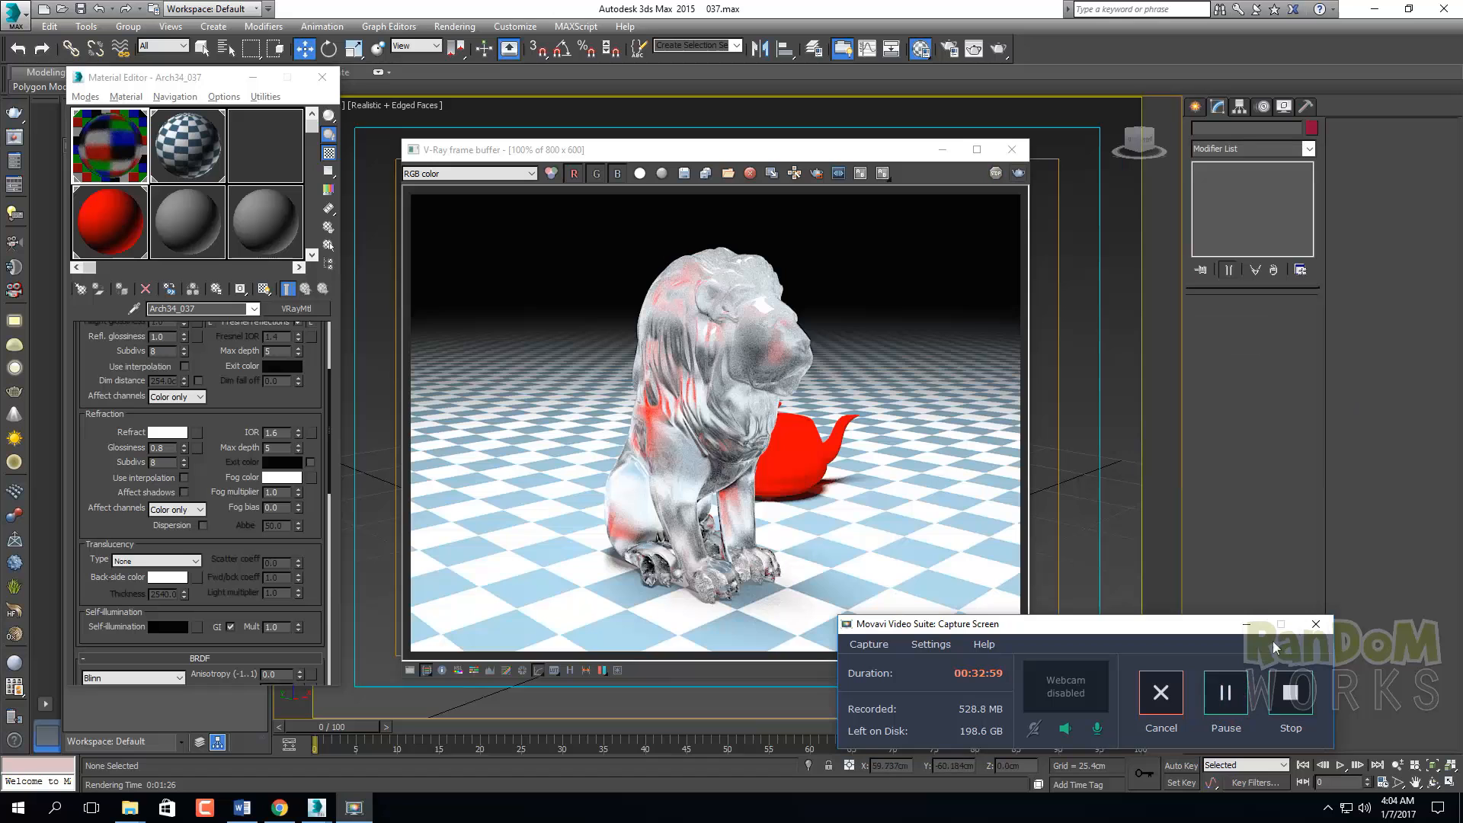
{"action": "left_click", "coordinate": [1246, 623]}
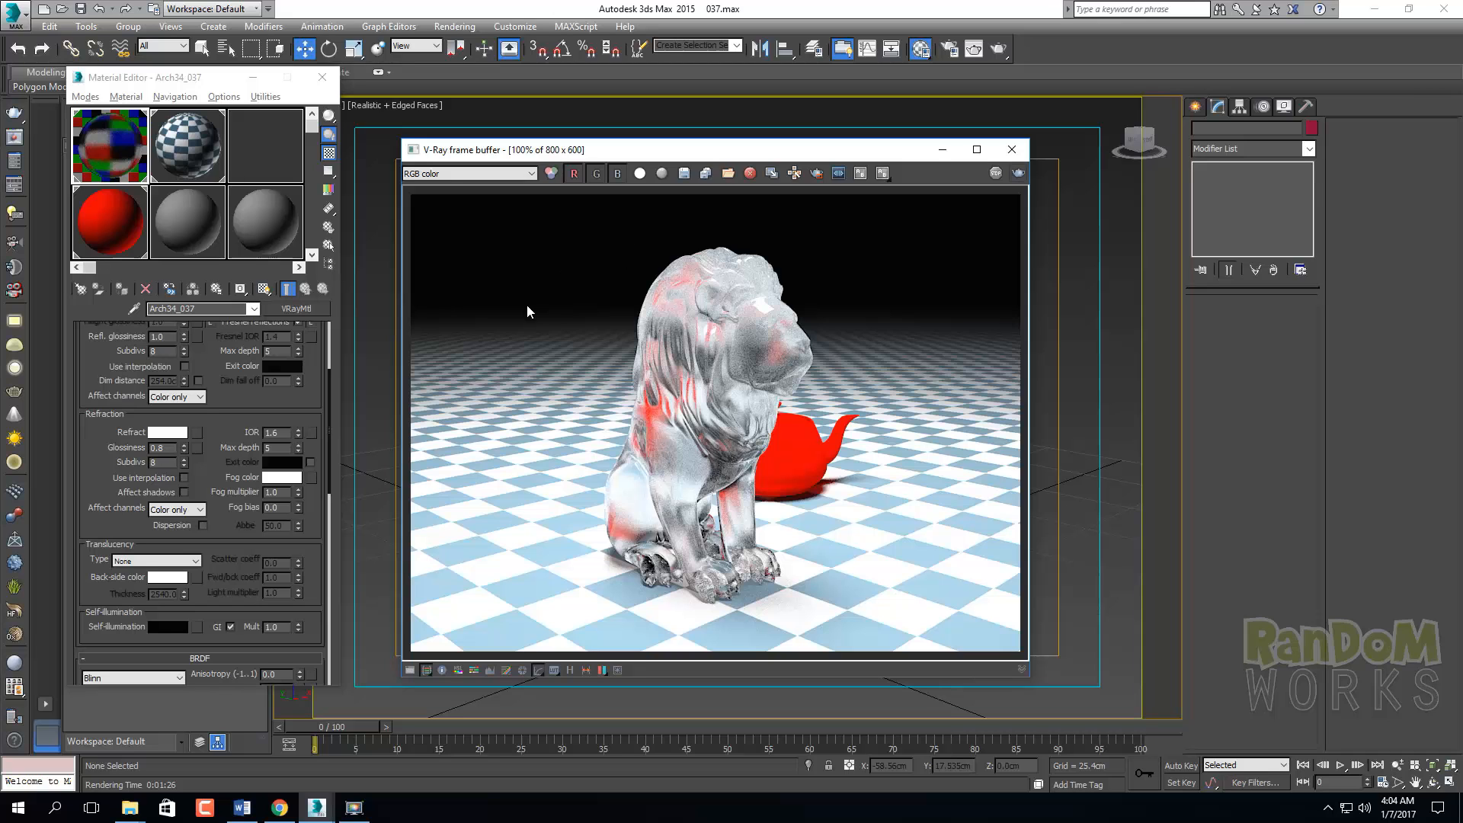
Examine the refraction glossiness and subdivs settings, and inspect the lion's head in the render at 400% for noise
{"action": "scroll", "coordinate": [217, 455], "scroll_direction": "down", "scroll_amount": 2}
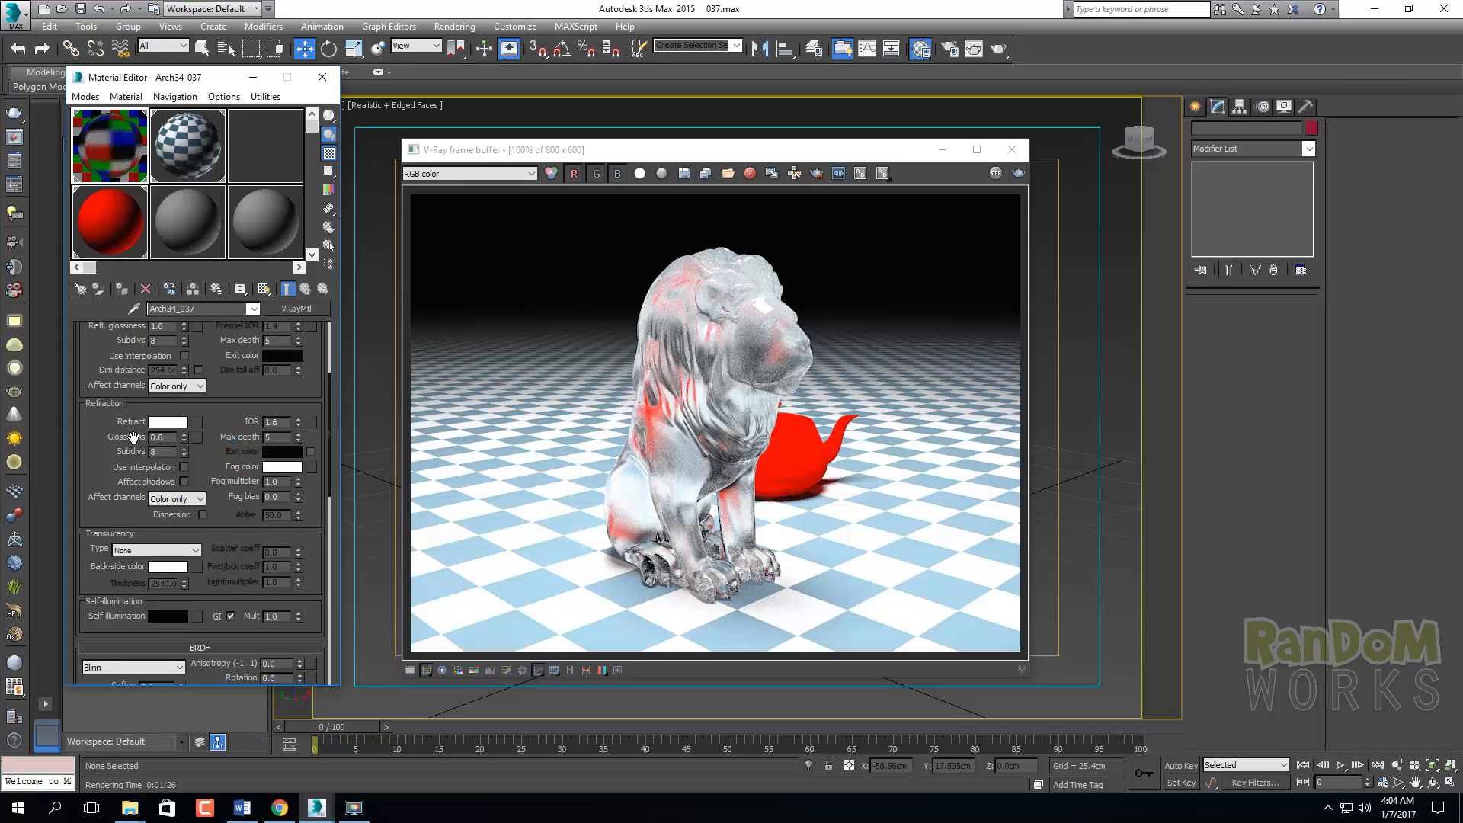
{"action": "double_click", "coordinate": [171, 437]}
{"action": "double_click", "coordinate": [160, 451]}
{"action": "scroll", "coordinate": [742, 351], "scroll_direction": "up", "scroll_amount": 2}
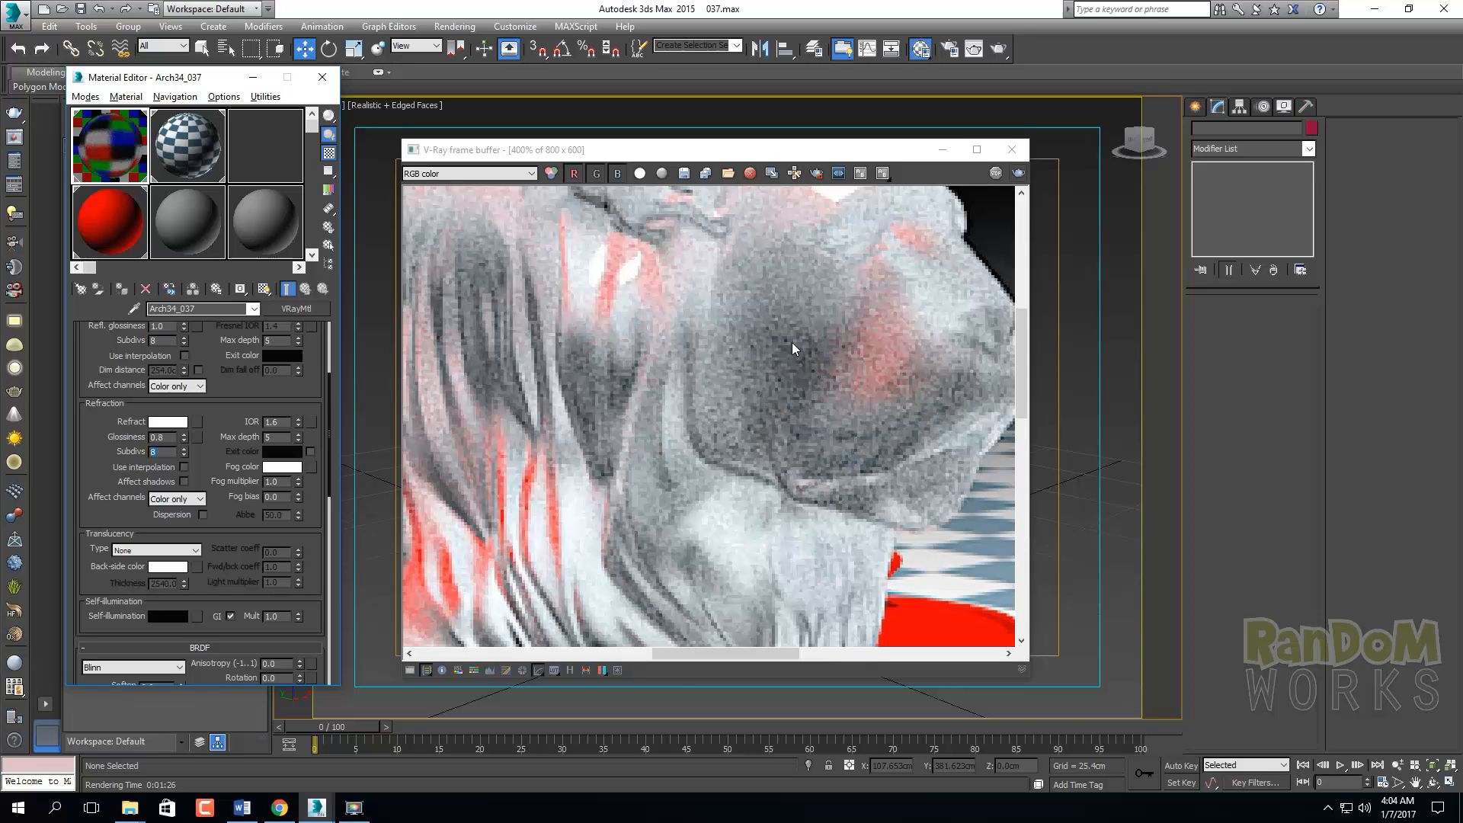
{"action": "scroll", "coordinate": [751, 413], "scroll_direction": "down", "scroll_amount": 2}
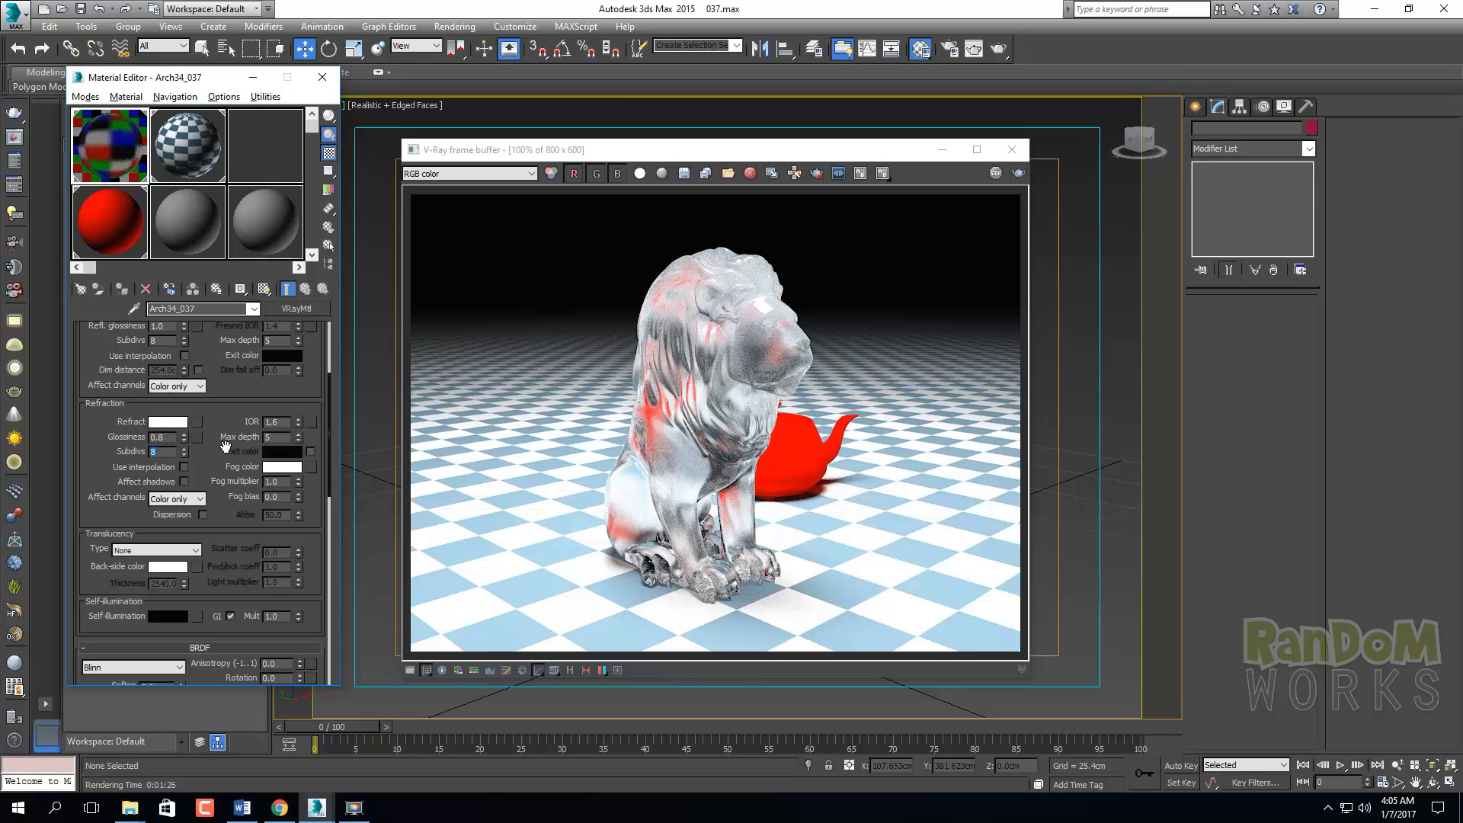
{"action": "key", "text": "Tab"}
{"action": "scroll", "coordinate": [247, 387], "scroll_direction": "up", "scroll_amount": 2}
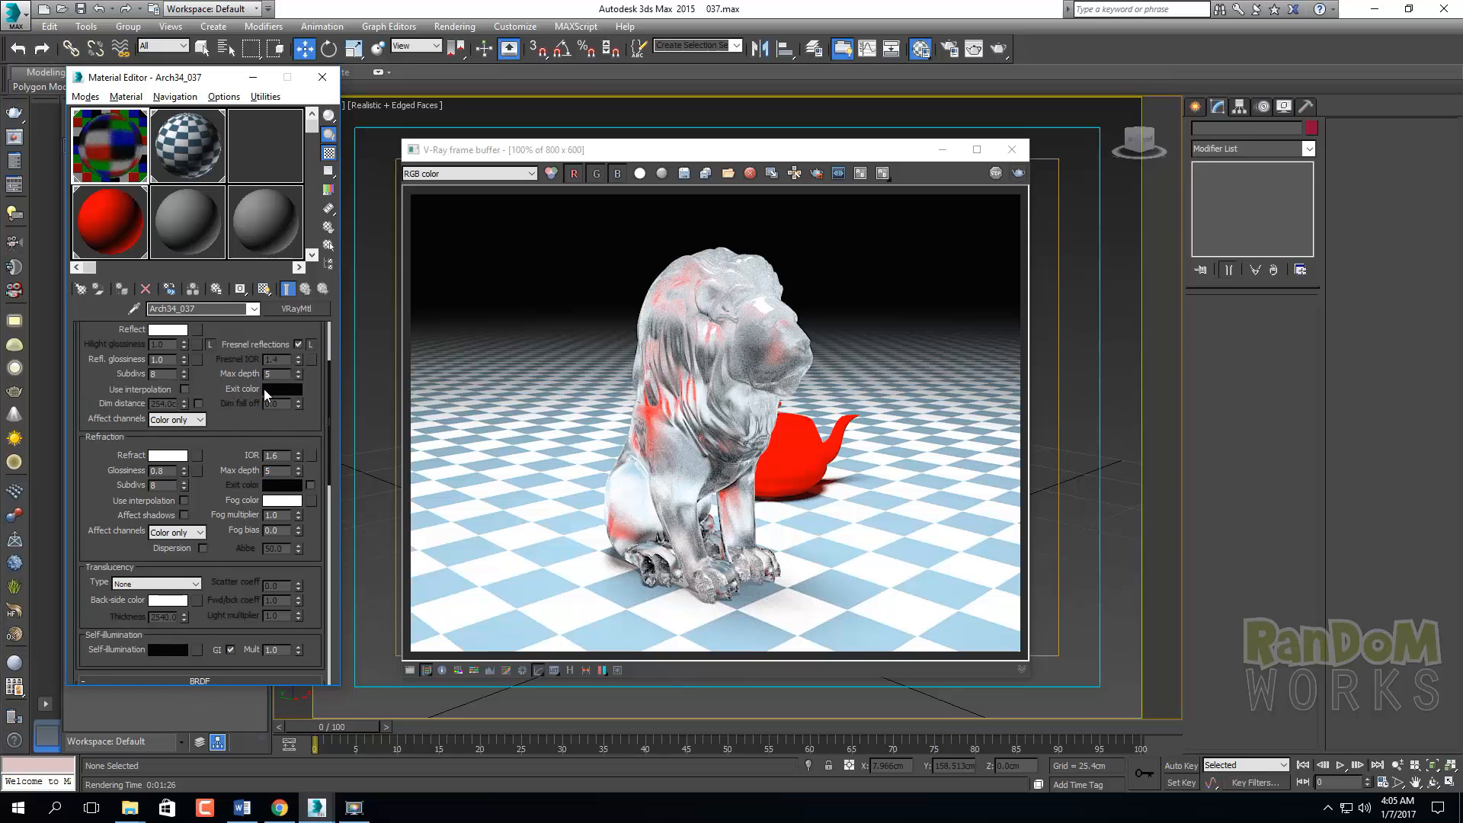
{"action": "left_click_drag", "start_coordinate": [253, 424], "coordinate": [252, 441]}
{"action": "left_click_drag", "start_coordinate": [245, 504], "coordinate": [244, 453]}
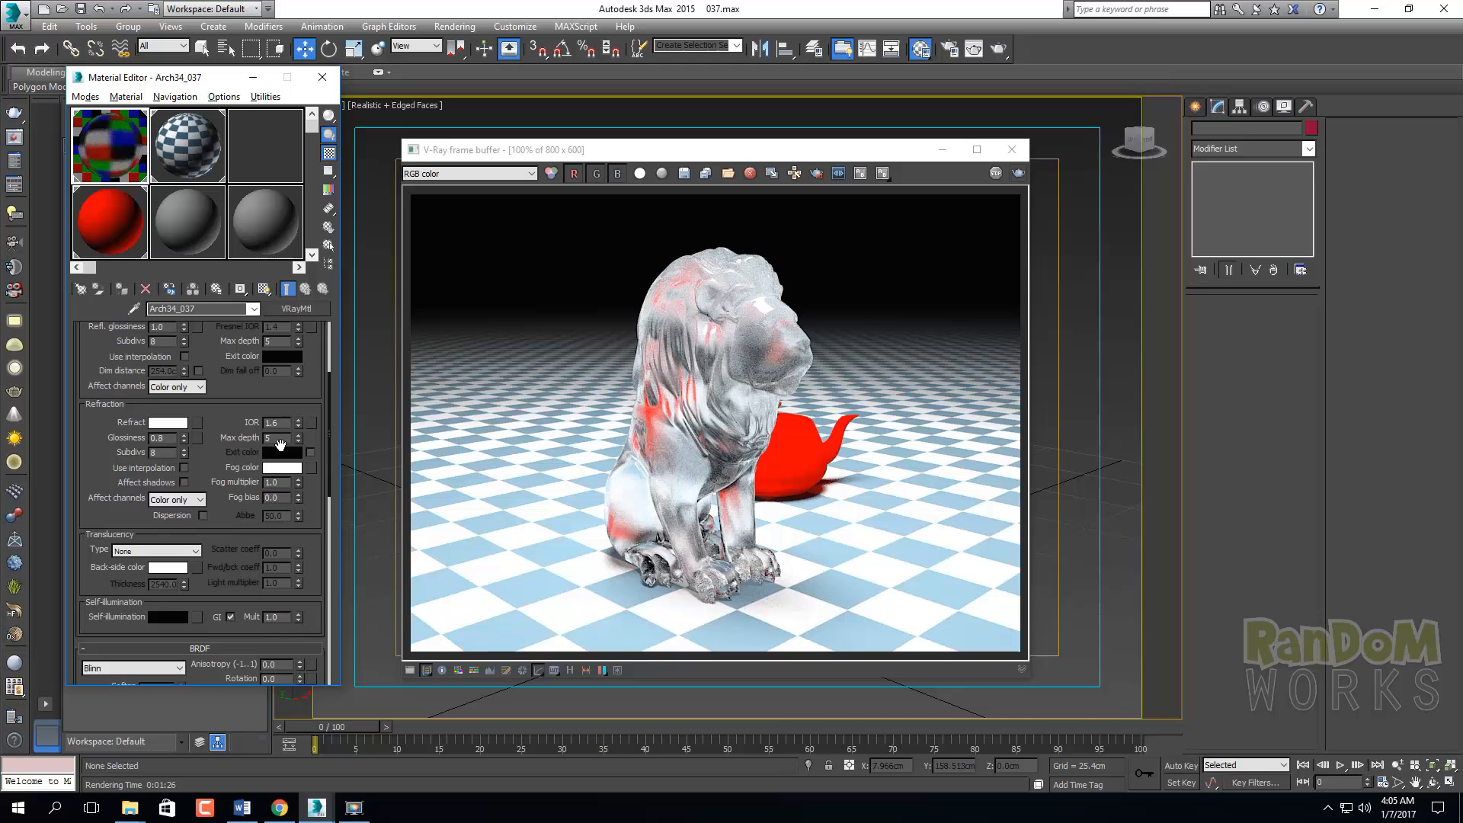
Set the lion material's refraction glossiness to 1.0
{"action": "double_click", "coordinate": [168, 440]}
{"action": "type", "text": "1.0"}
{"action": "key", "text": "Return"}
{"action": "left_click_drag", "start_coordinate": [230, 416], "coordinate": [235, 399]}
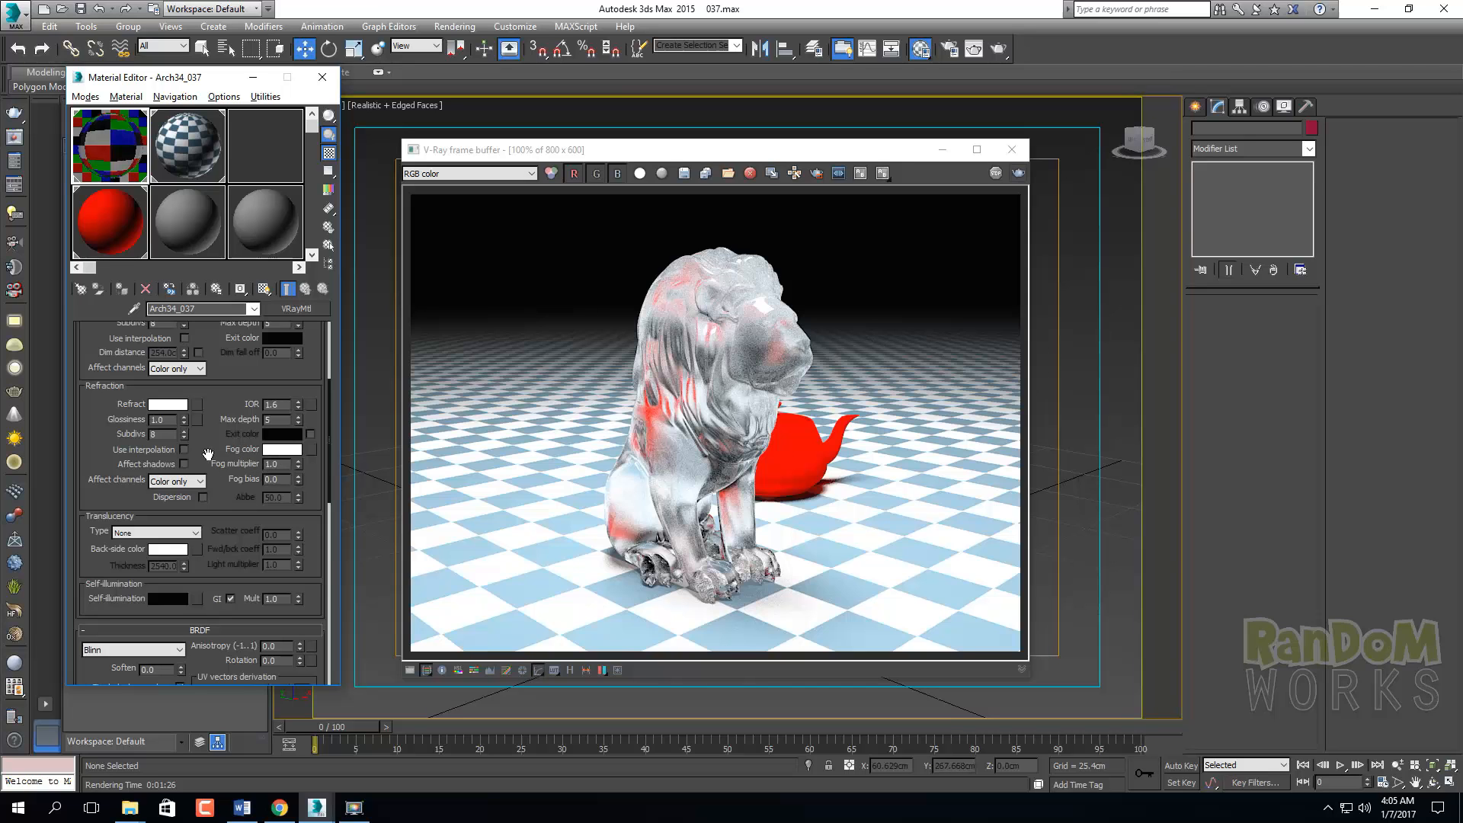
{"action": "double_click", "coordinate": [172, 420]}
{"action": "left_click_drag", "start_coordinate": [237, 459], "coordinate": [235, 437]}
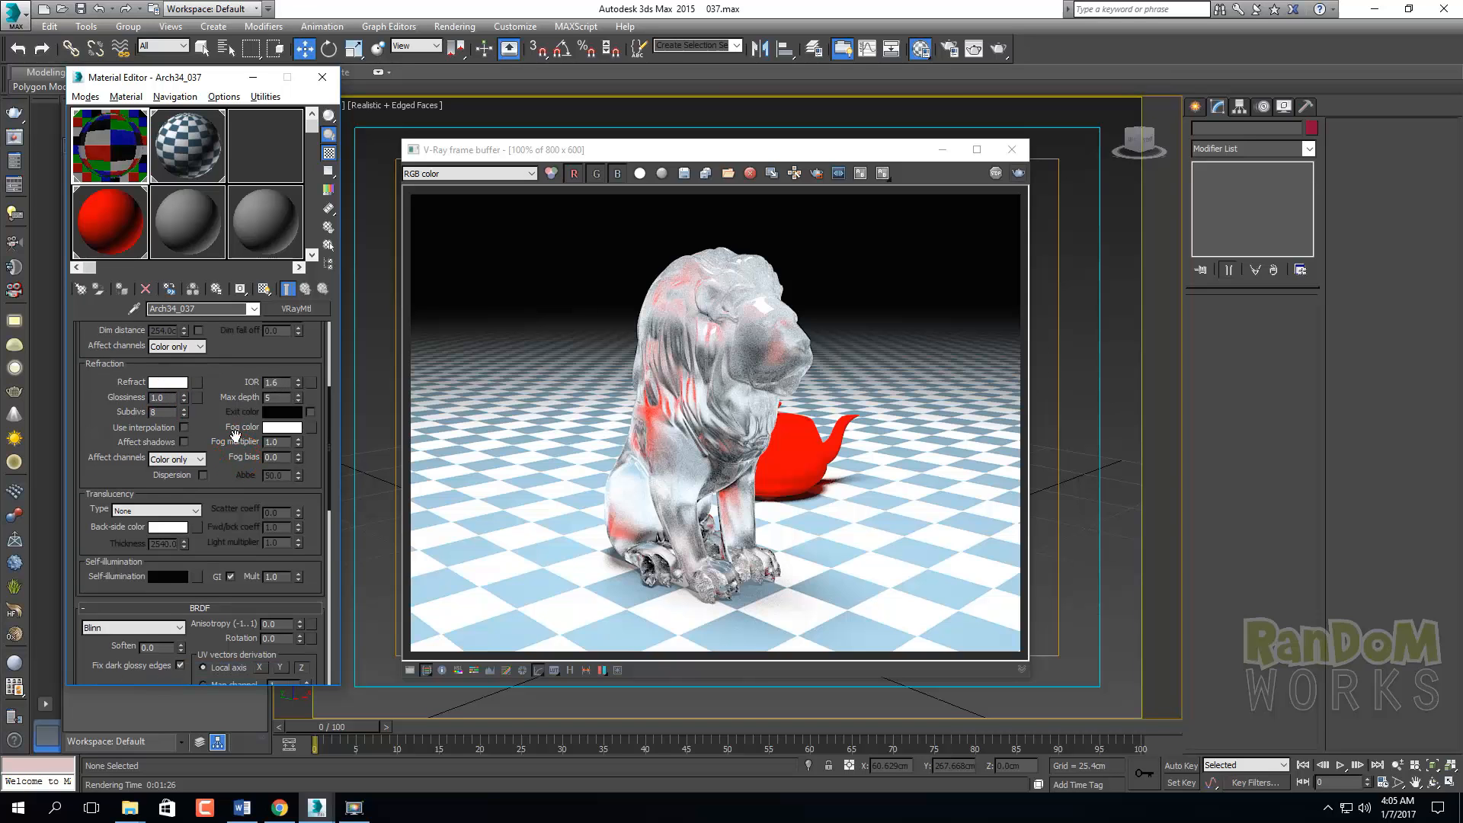
Set the lion material's refraction fog color to a saturated blue with hue 151
{"action": "left_click", "coordinate": [286, 429]}
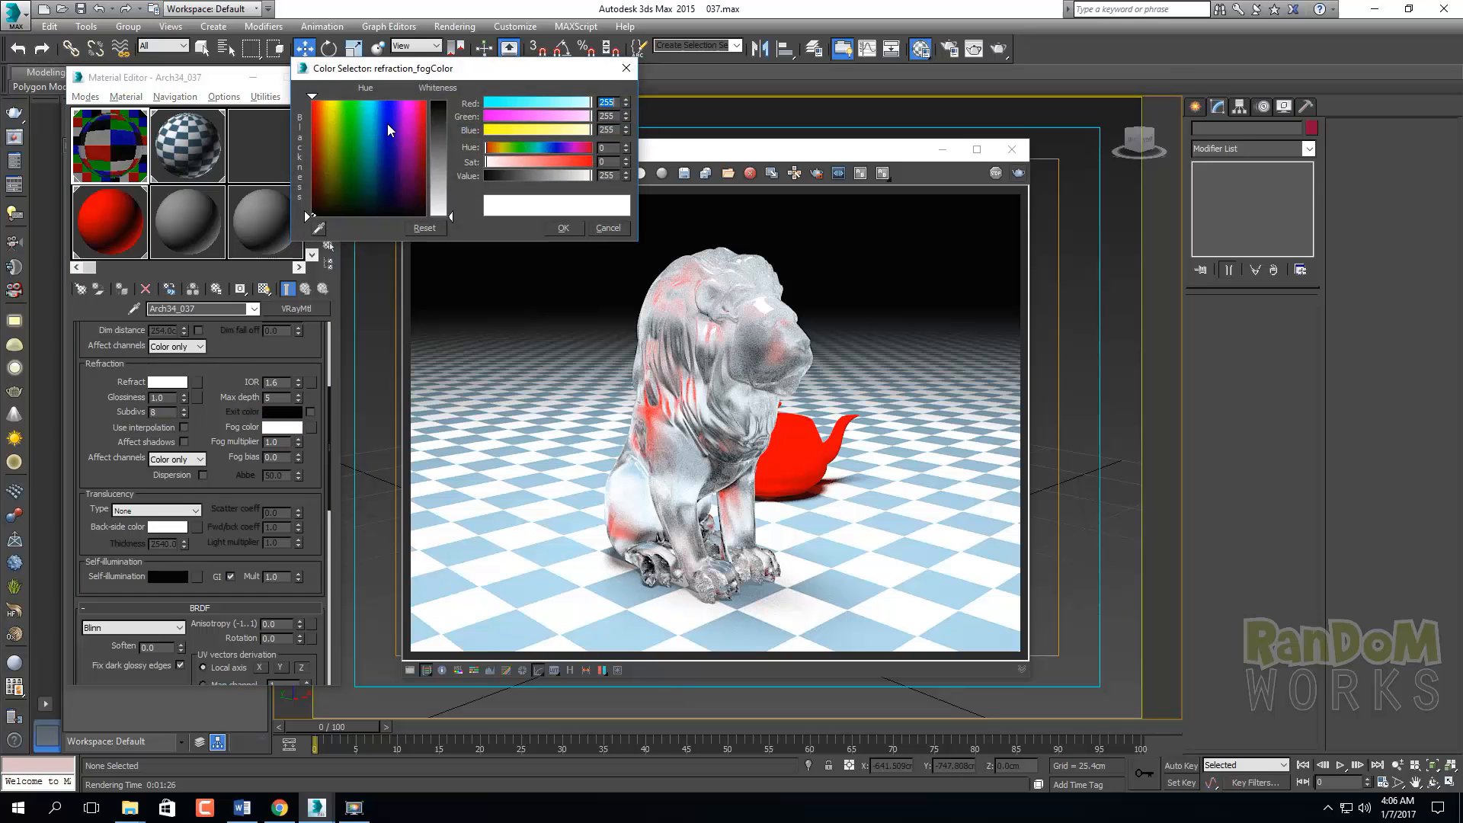
{"action": "left_click", "coordinate": [382, 114]}
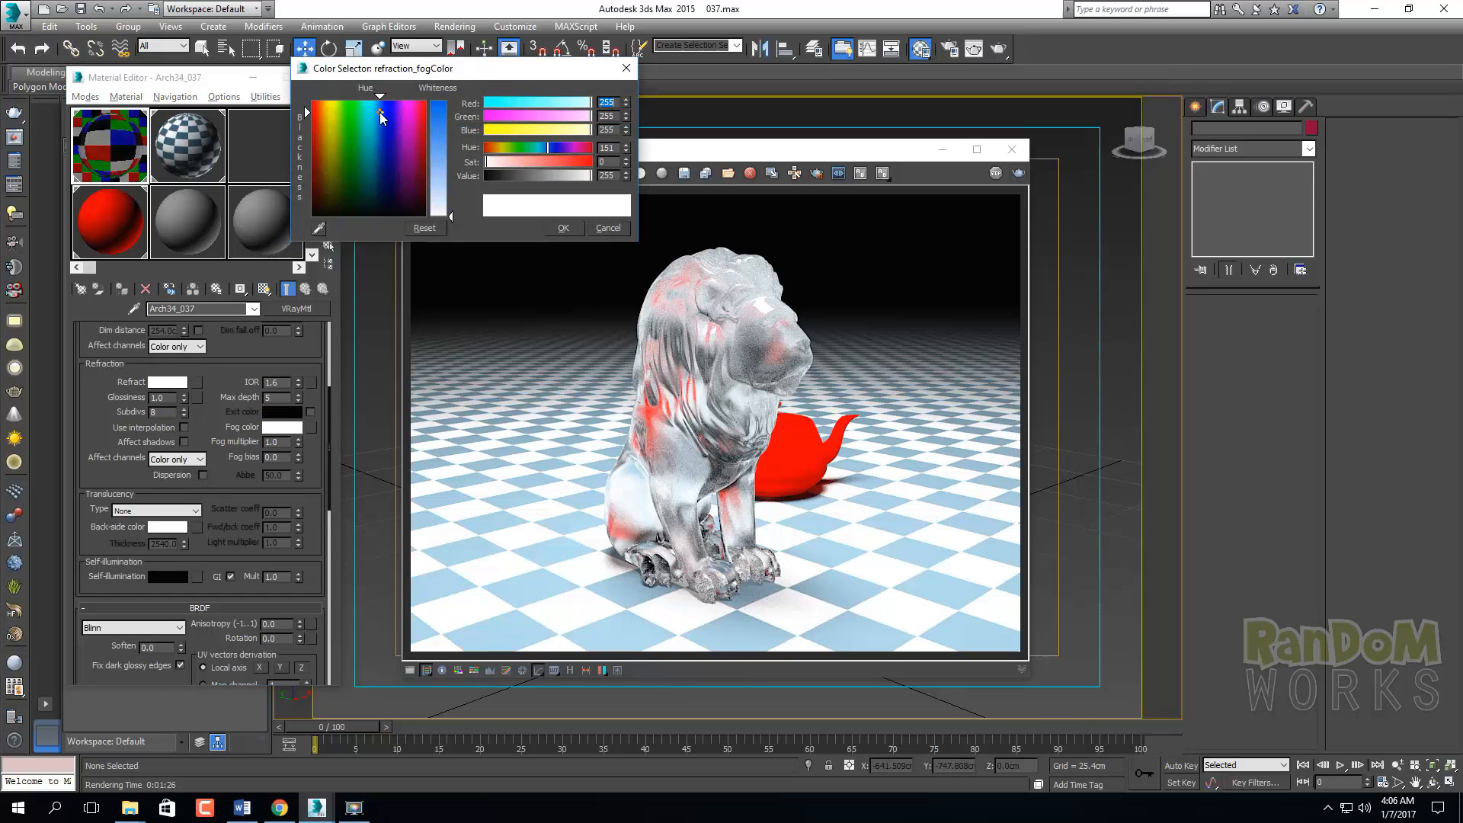
{"action": "left_click_drag", "start_coordinate": [446, 183], "coordinate": [443, 104]}
{"action": "left_click", "coordinate": [563, 227]}
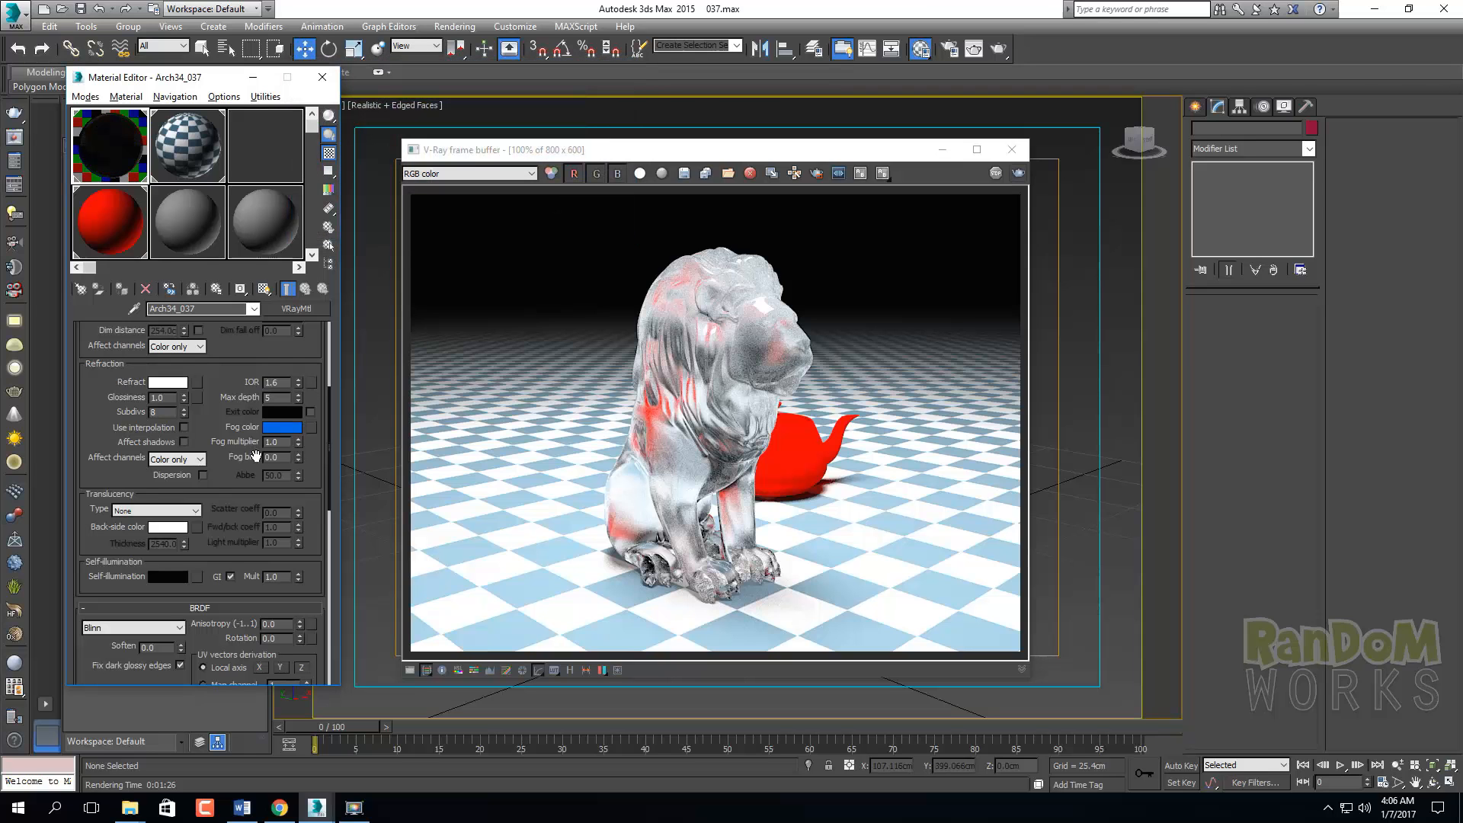
Try a refraction fog multiplier of 0.05 on the lion material and return it to 1.0
{"action": "double_click", "coordinate": [279, 443]}
{"action": "type", "text": "0.05"}
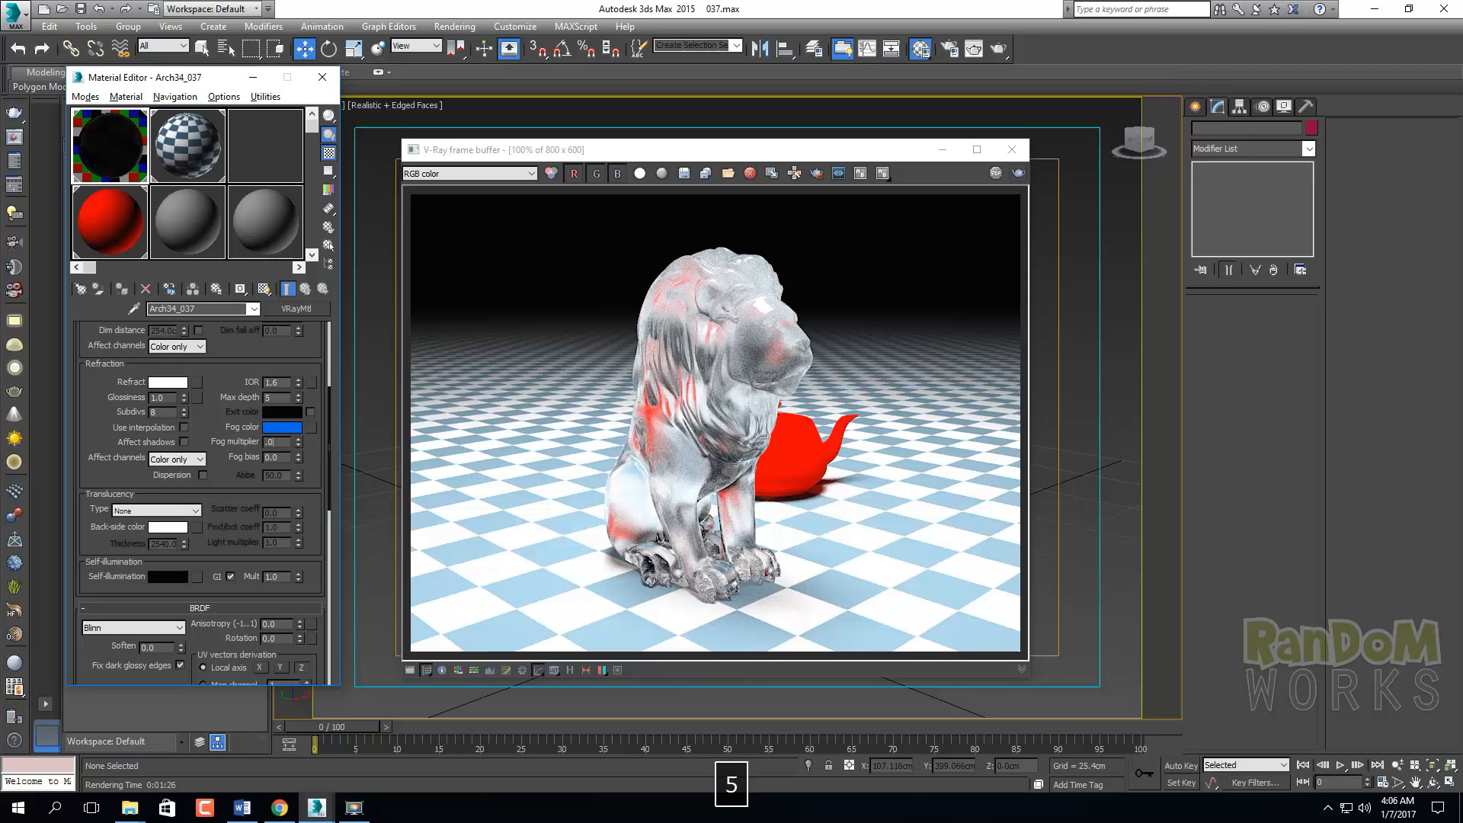
{"action": "key", "text": "Return"}
{"action": "left_click", "coordinate": [212, 418]}
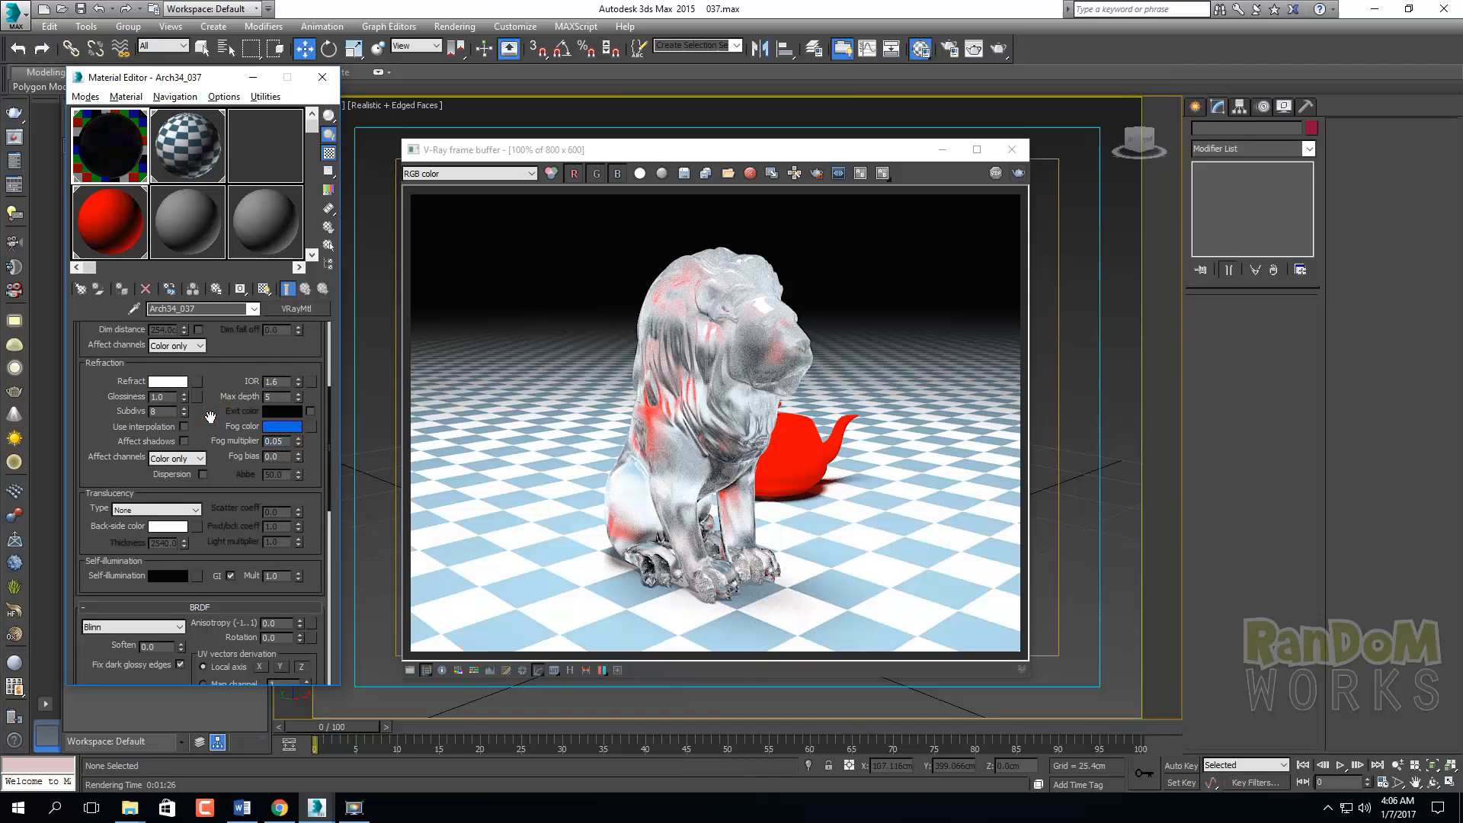
{"action": "double_click", "coordinate": [276, 441]}
{"action": "type", "text": "1"}
{"action": "key", "text": "Return"}
Set the lion material's fog bias to 0.1, start a test render, dismiss the V-Ray messages and stop the render early
{"action": "double_click", "coordinate": [274, 456]}
{"action": "type", "text": "0.1"}
{"action": "key", "text": "Return"}
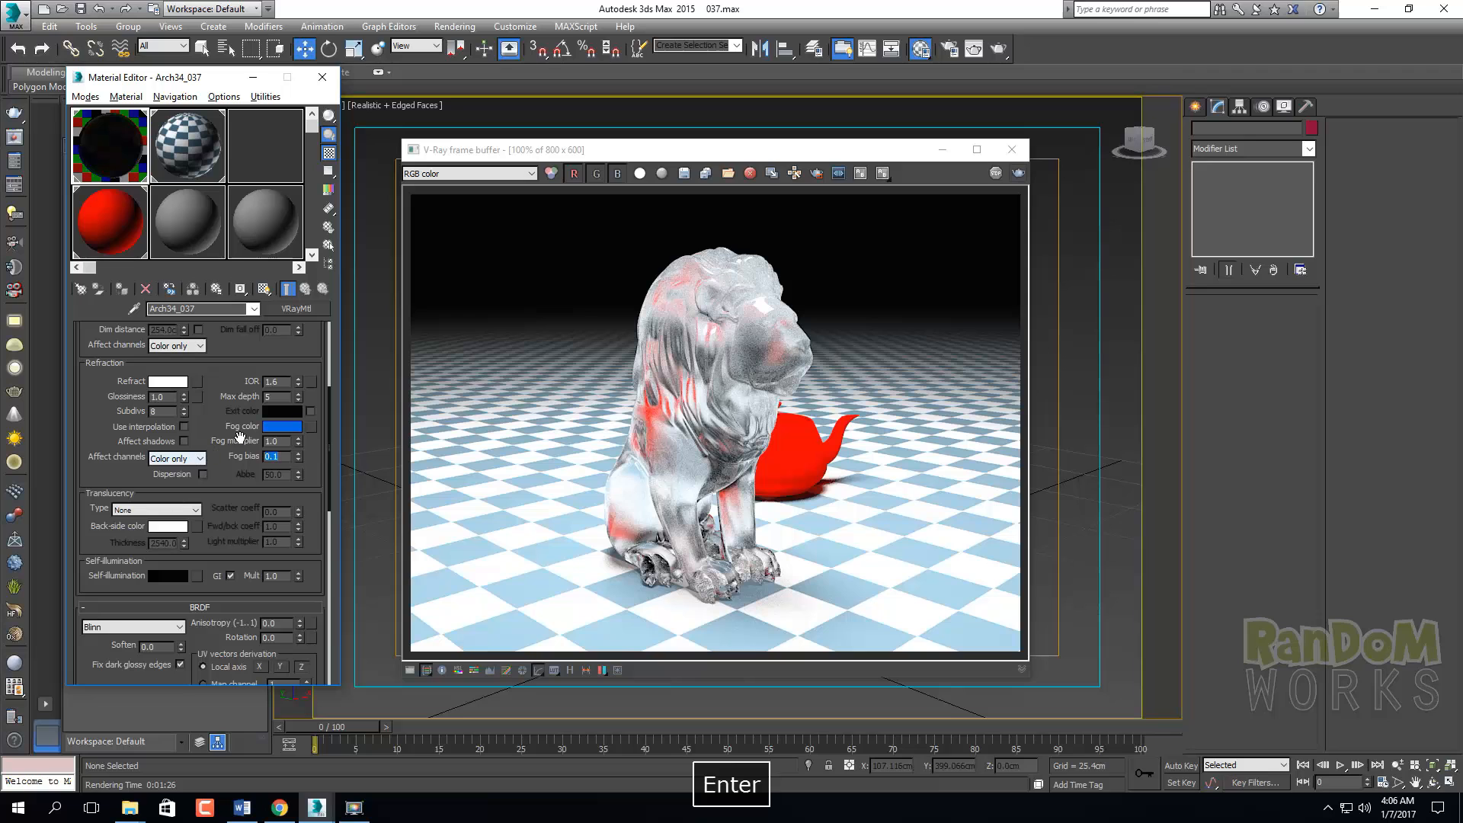
{"action": "type", "text": "1"}
{"action": "key", "text": "Return"}
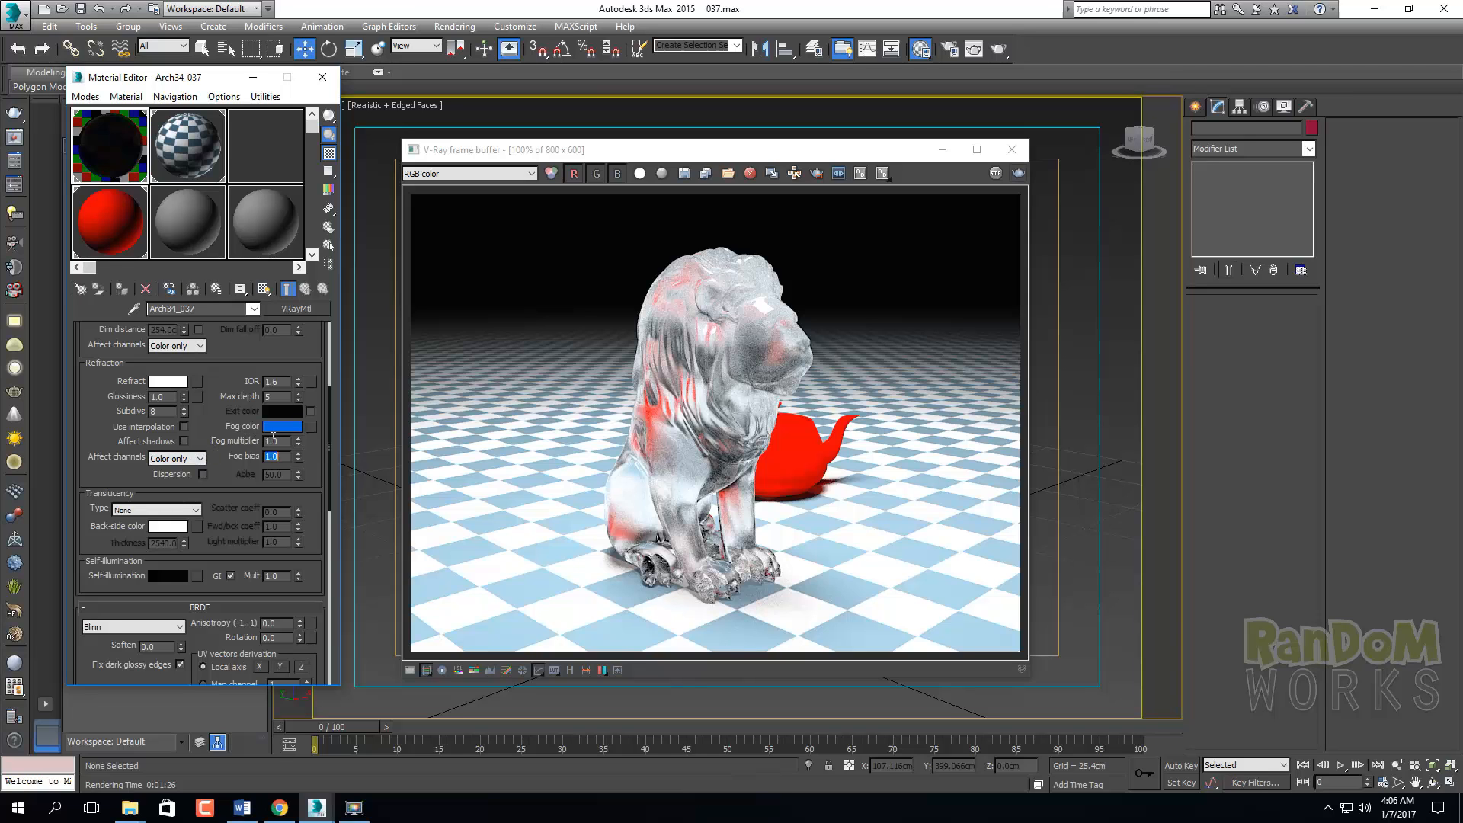
{"action": "type", "text": "0.1"}
{"action": "key", "text": "Return"}
{"action": "left_click", "coordinate": [1017, 174]}
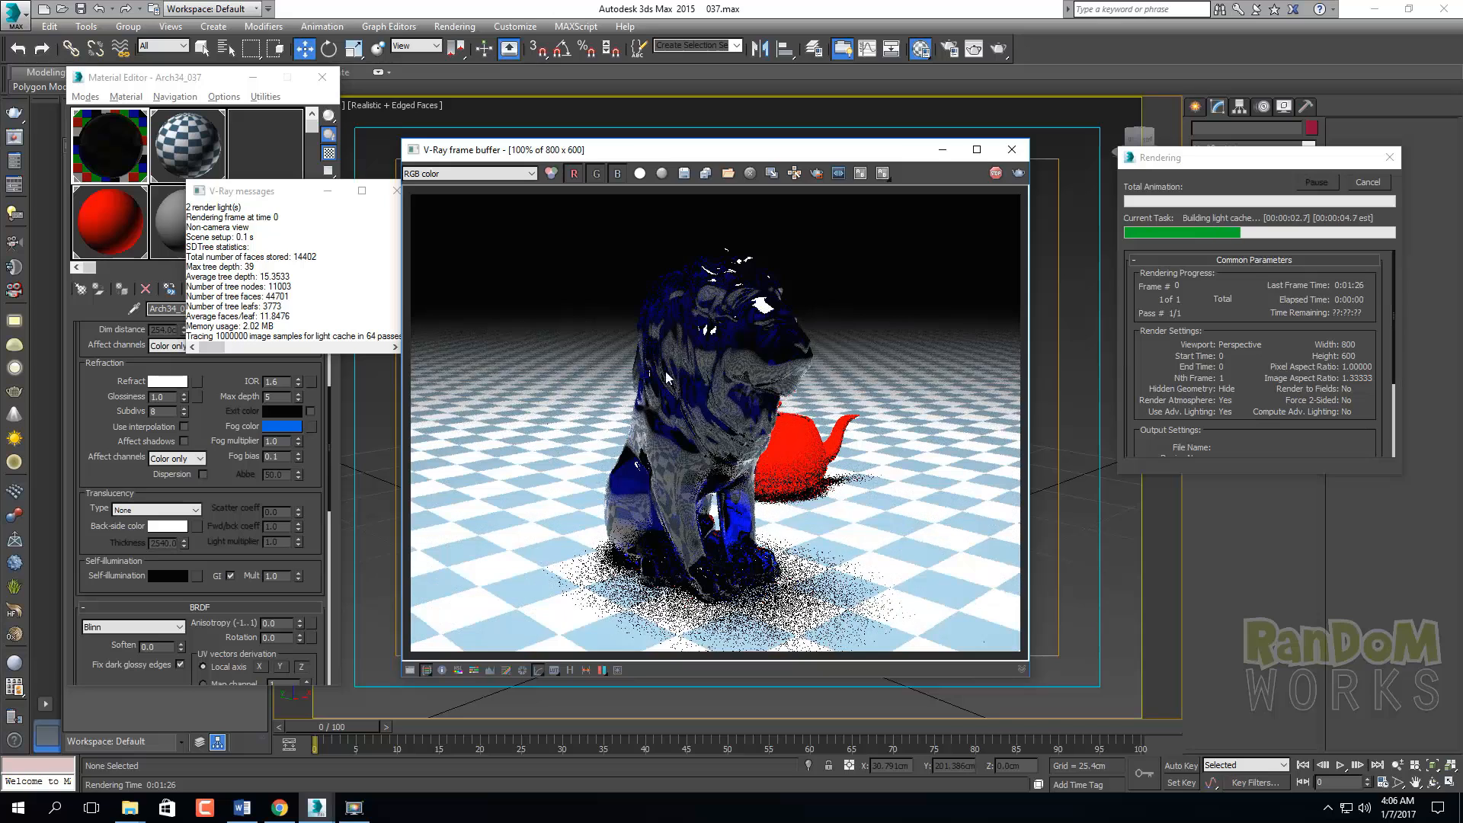
{"action": "left_click", "coordinate": [396, 190]}
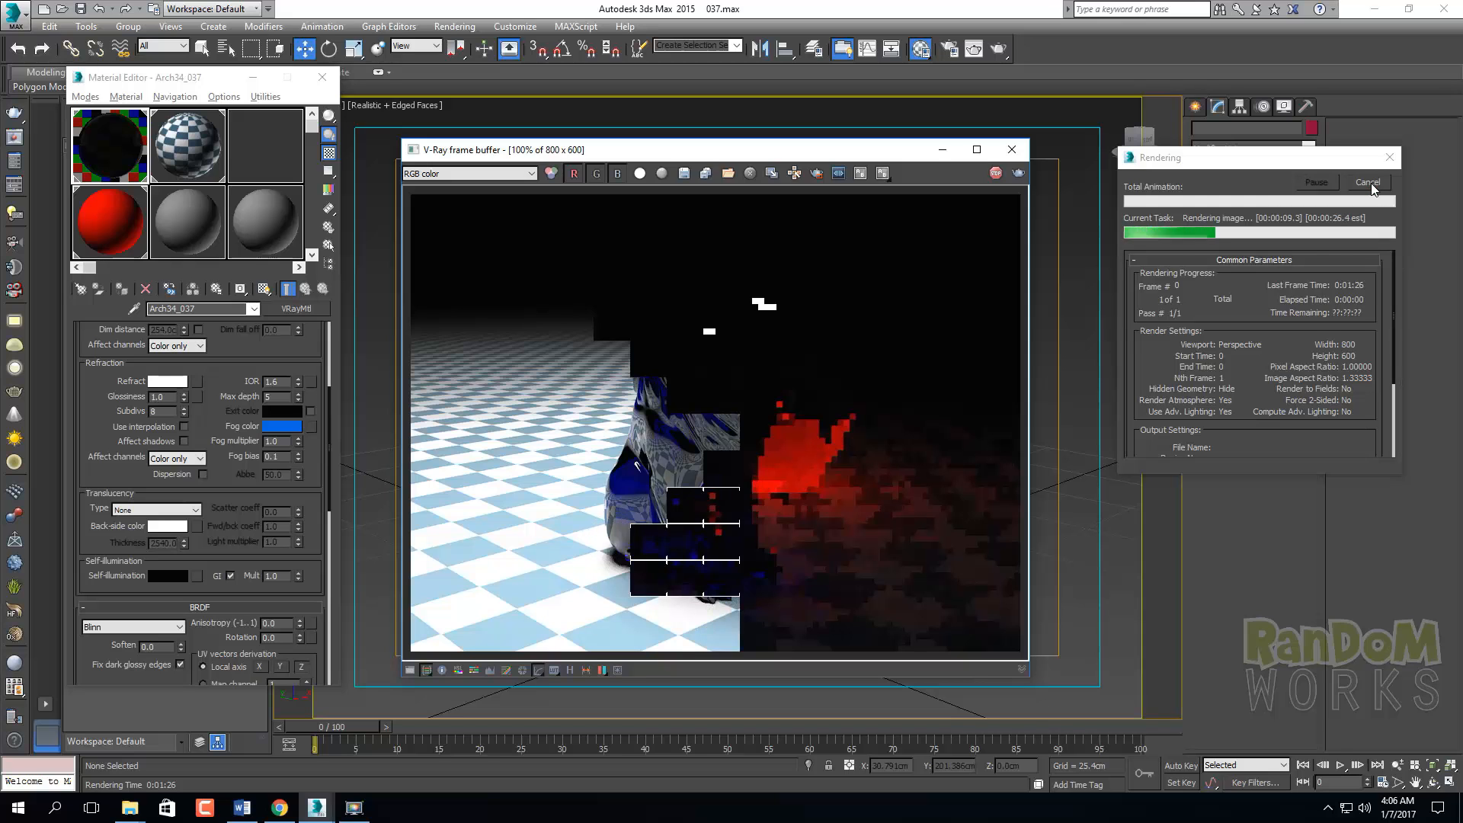
Try a fog bias of 0.01 on the lion material and reset it to 0.0
{"action": "left_click", "coordinate": [287, 454]}
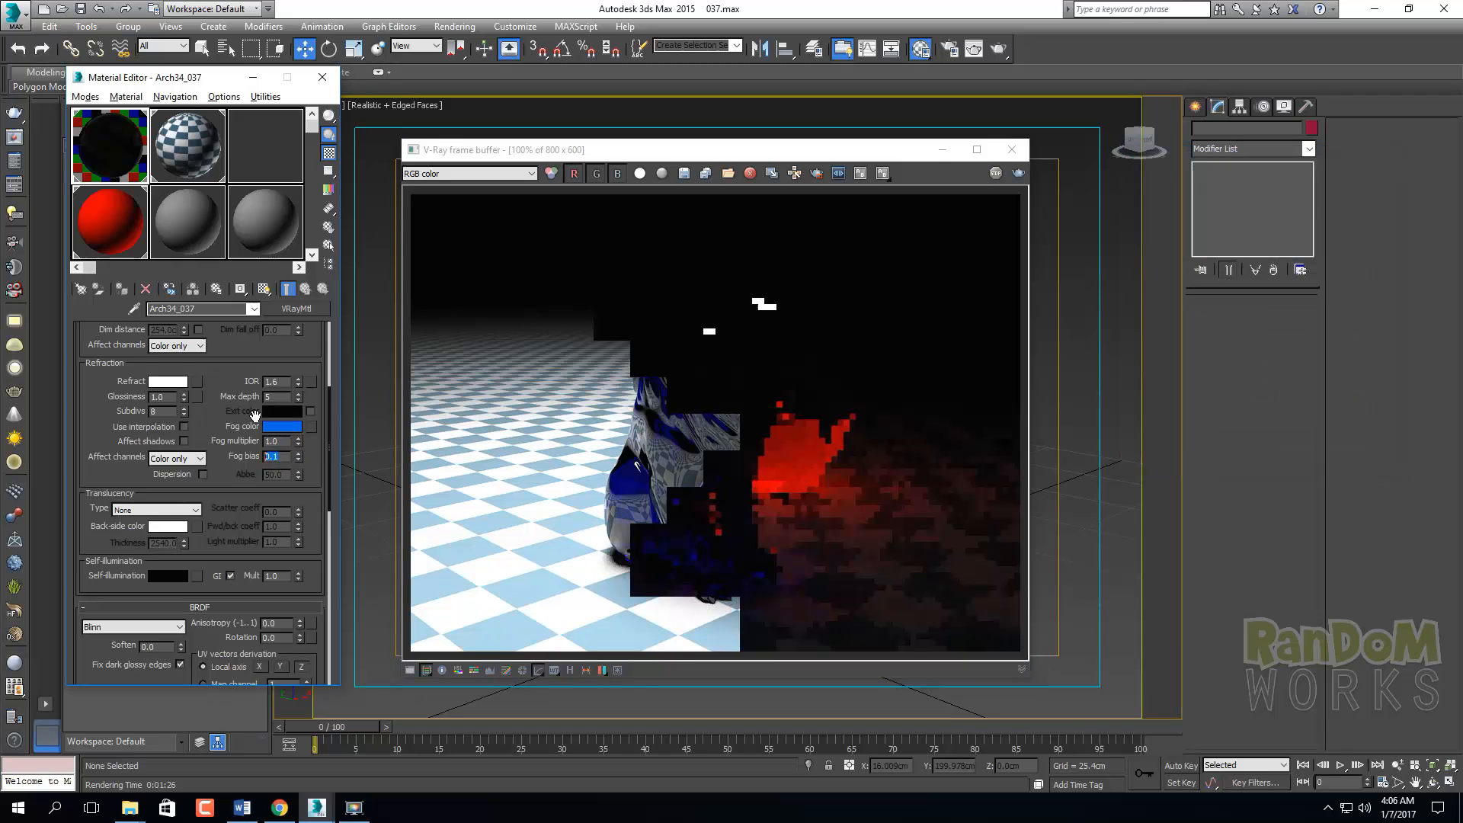
{"action": "type", "text": "."}
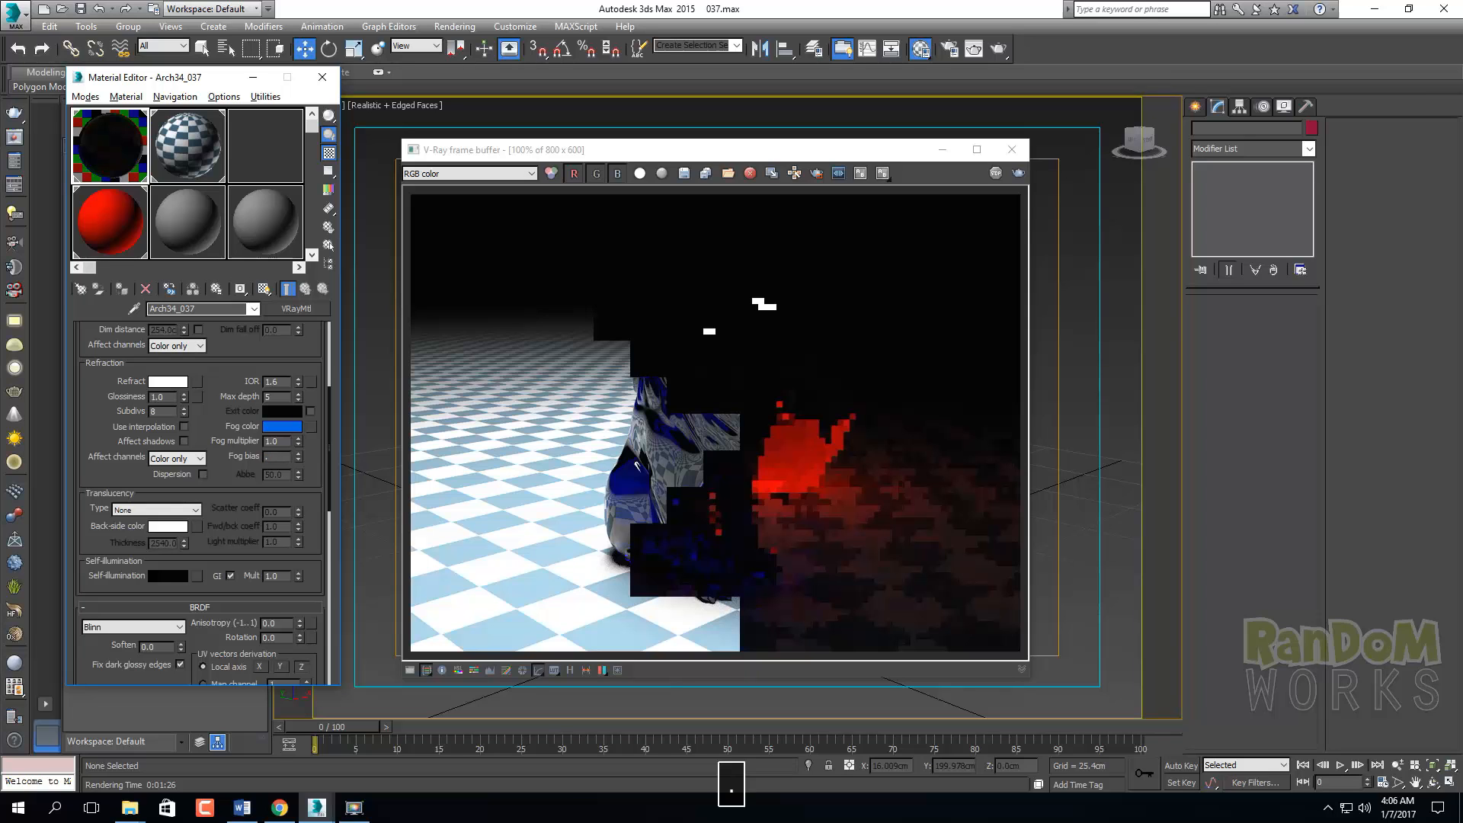
{"action": "type", "text": "01"}
{"action": "key", "text": "Return"}
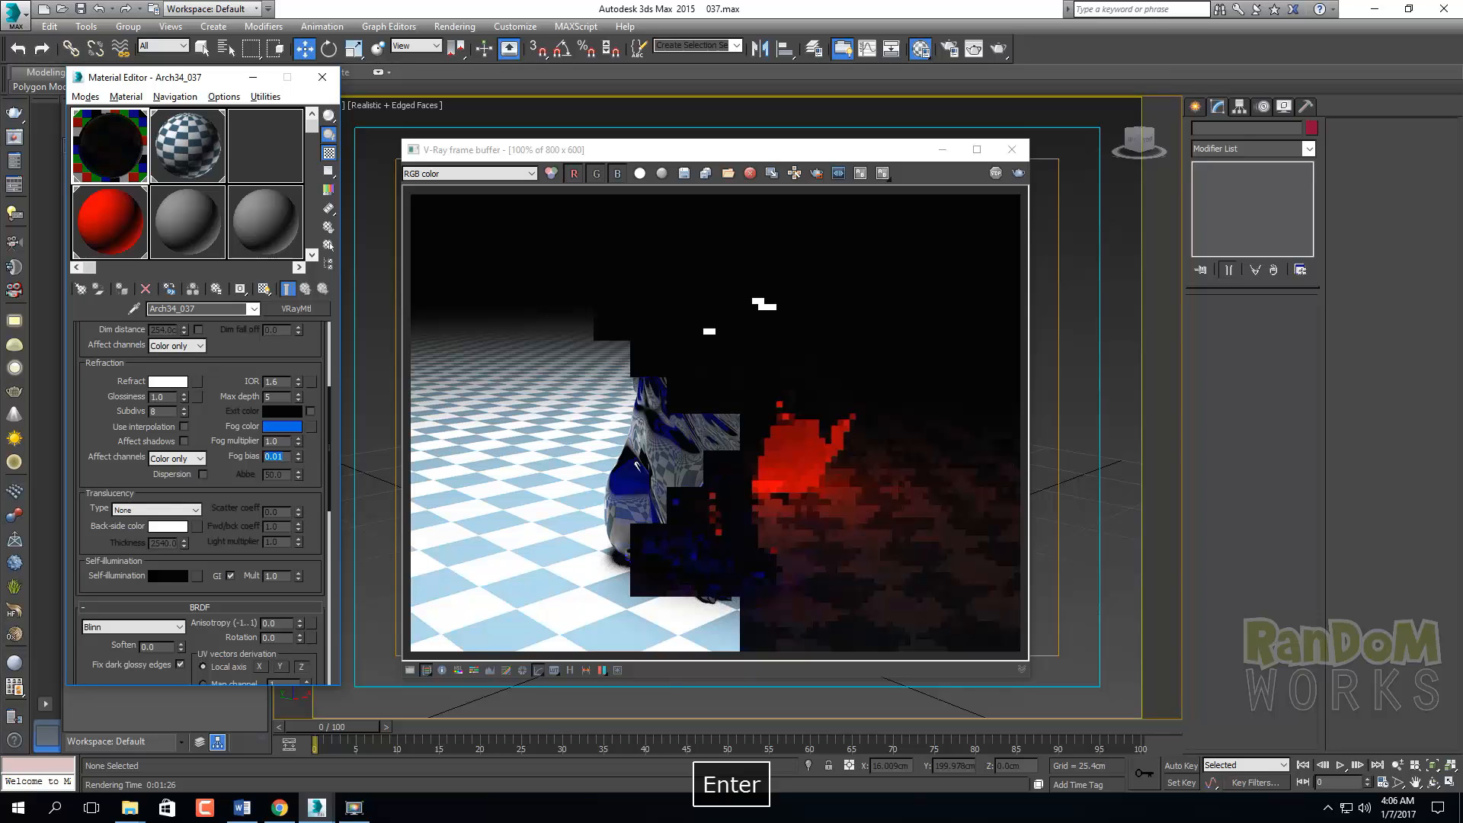
{"action": "type", "text": "1"}
{"action": "key", "text": "BackSpace"}
{"action": "key", "text": "Return"}
Set the lion material's fog multiplier to 0.01 and start a test render, stopping it partway
{"action": "left_click", "coordinate": [287, 443]}
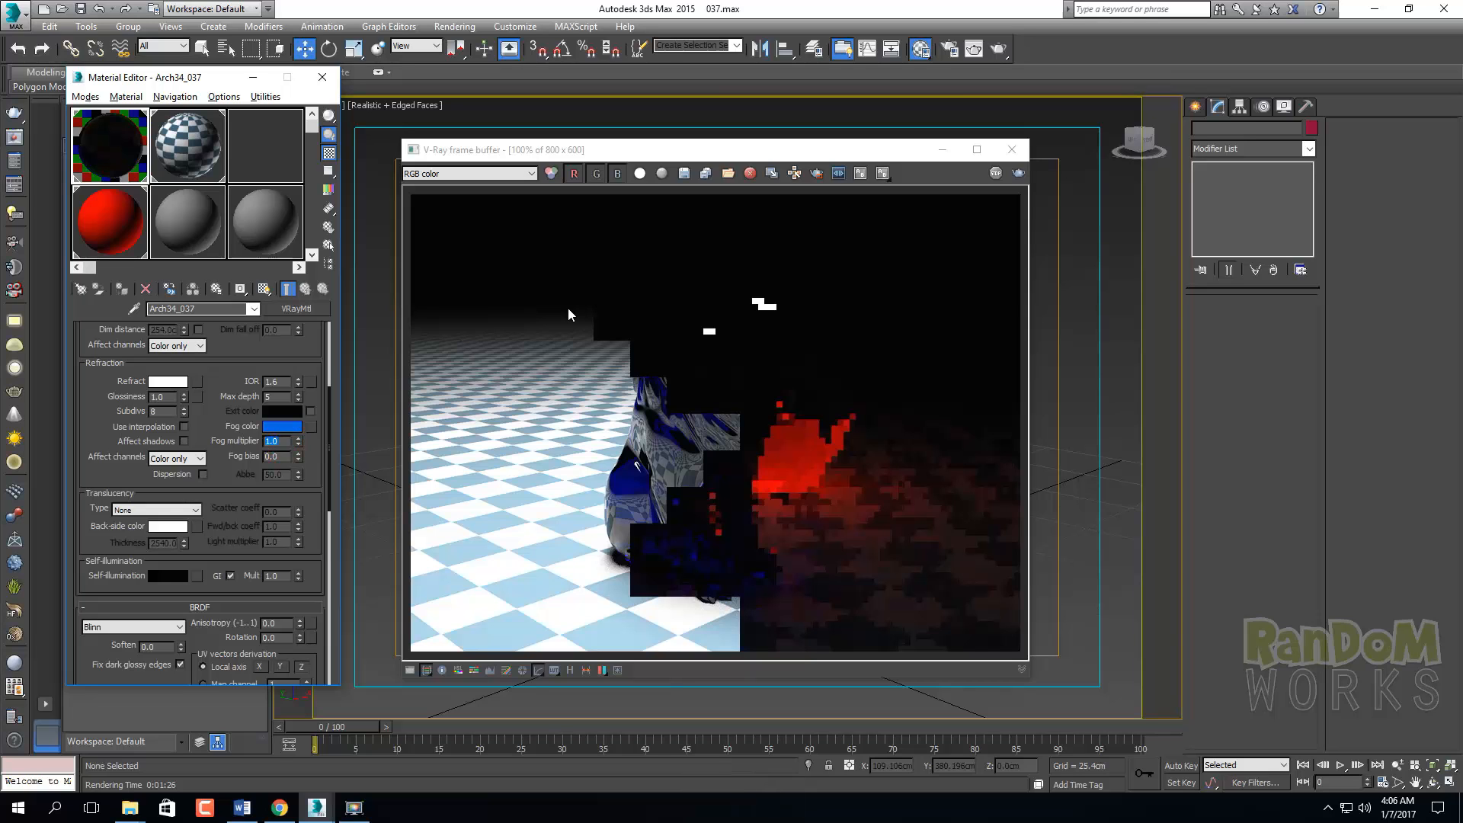
{"action": "type", "text": "0.01"}
{"action": "key", "text": "Return"}
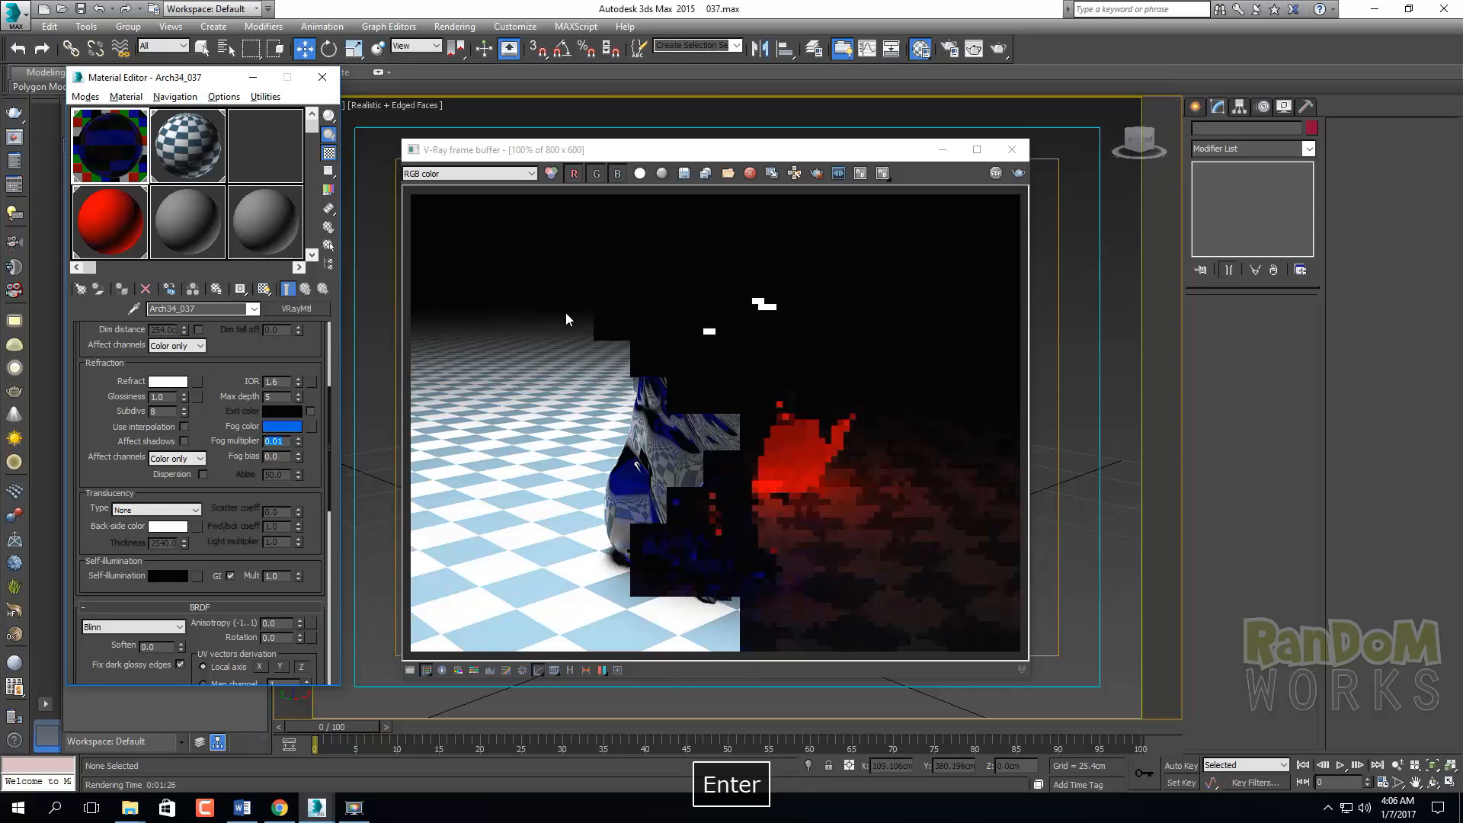
{"action": "left_click", "coordinate": [212, 418]}
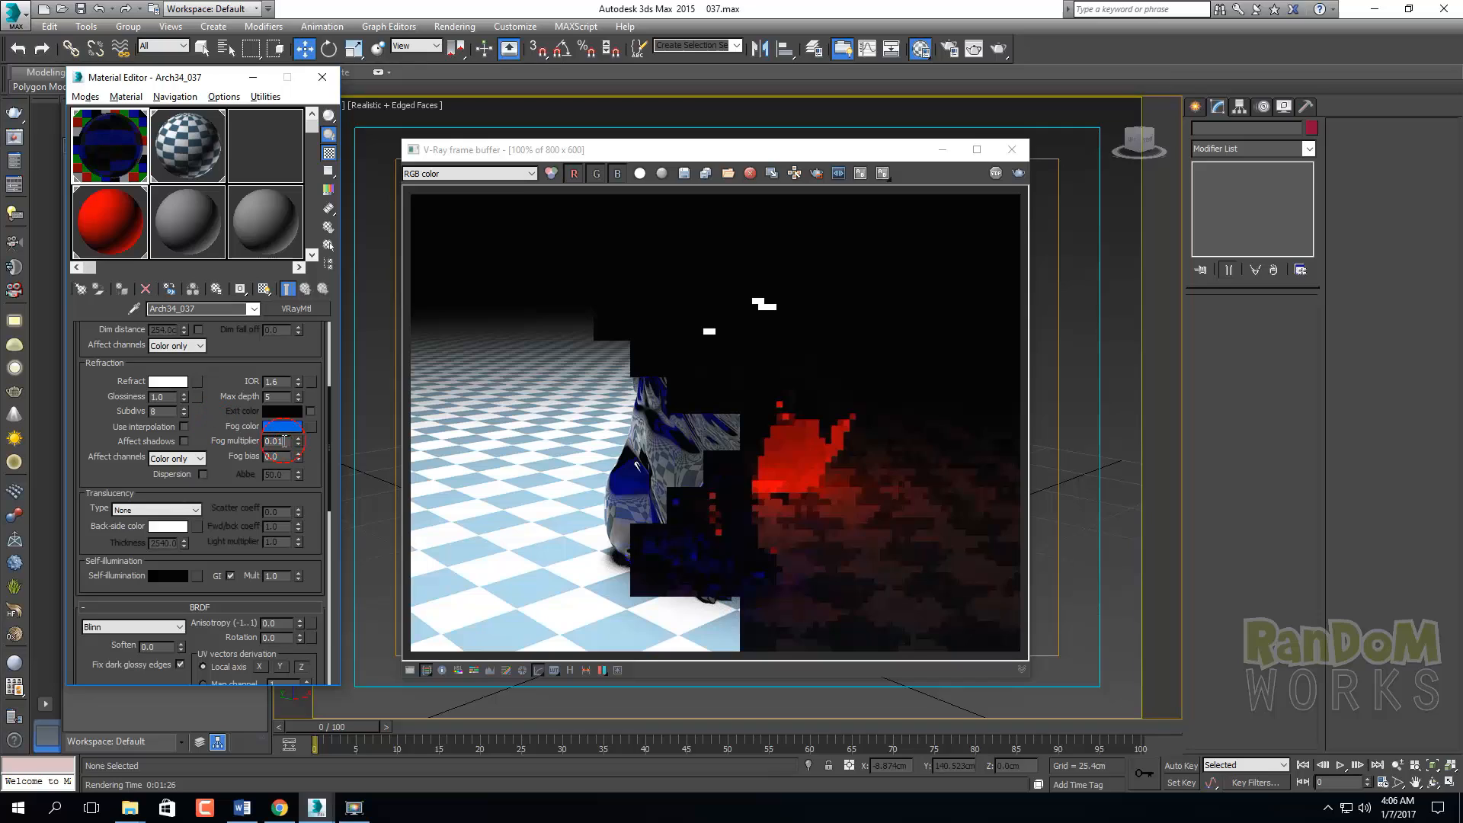
{"action": "left_click", "coordinate": [1020, 173]}
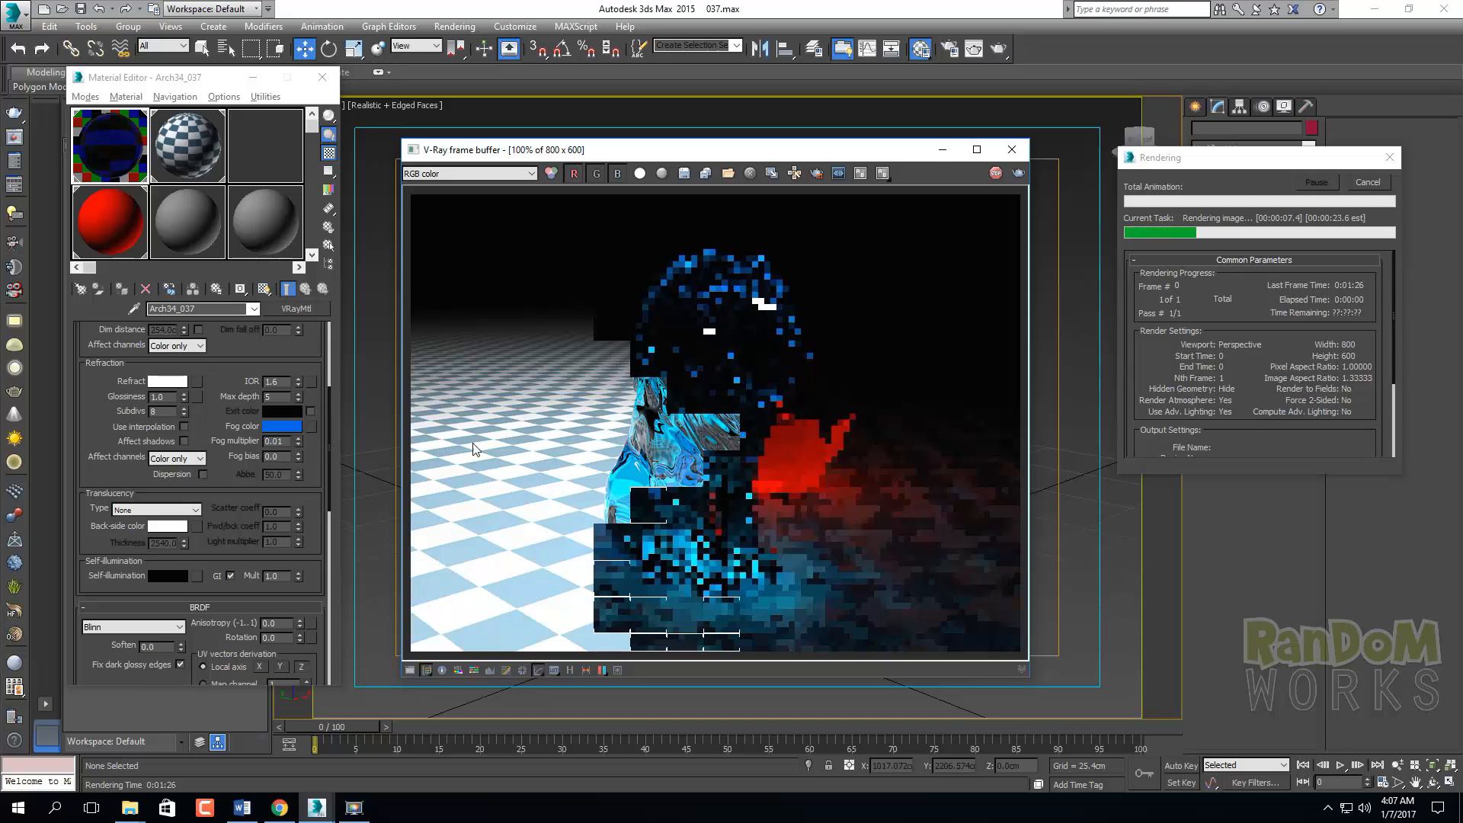
{"action": "left_click", "coordinate": [1367, 182]}
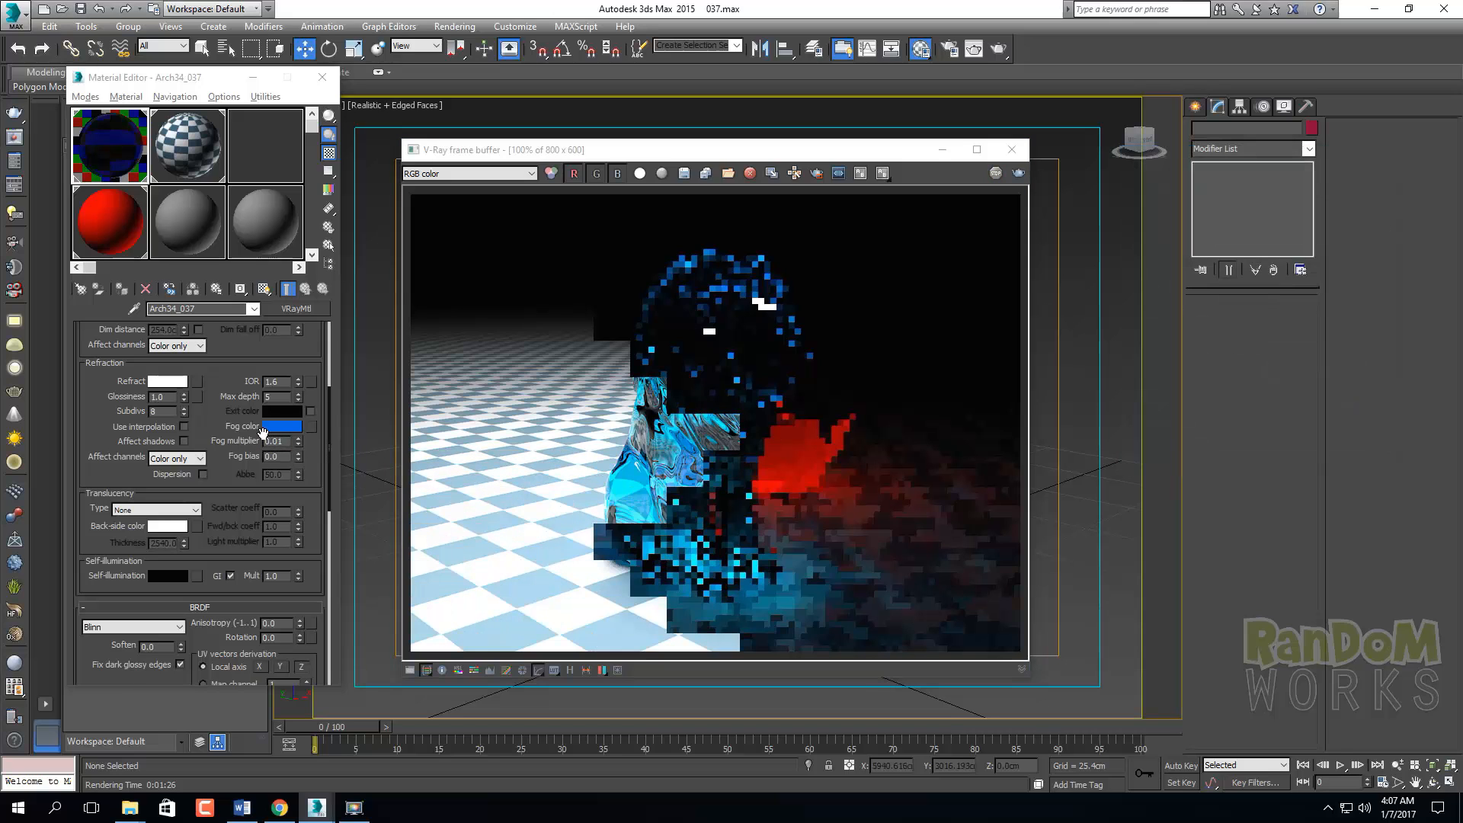
Set the lion material's fog multiplier to 0.05 and render the scene completely
{"action": "left_click", "coordinate": [282, 441]}
{"action": "type", "text": "5"}
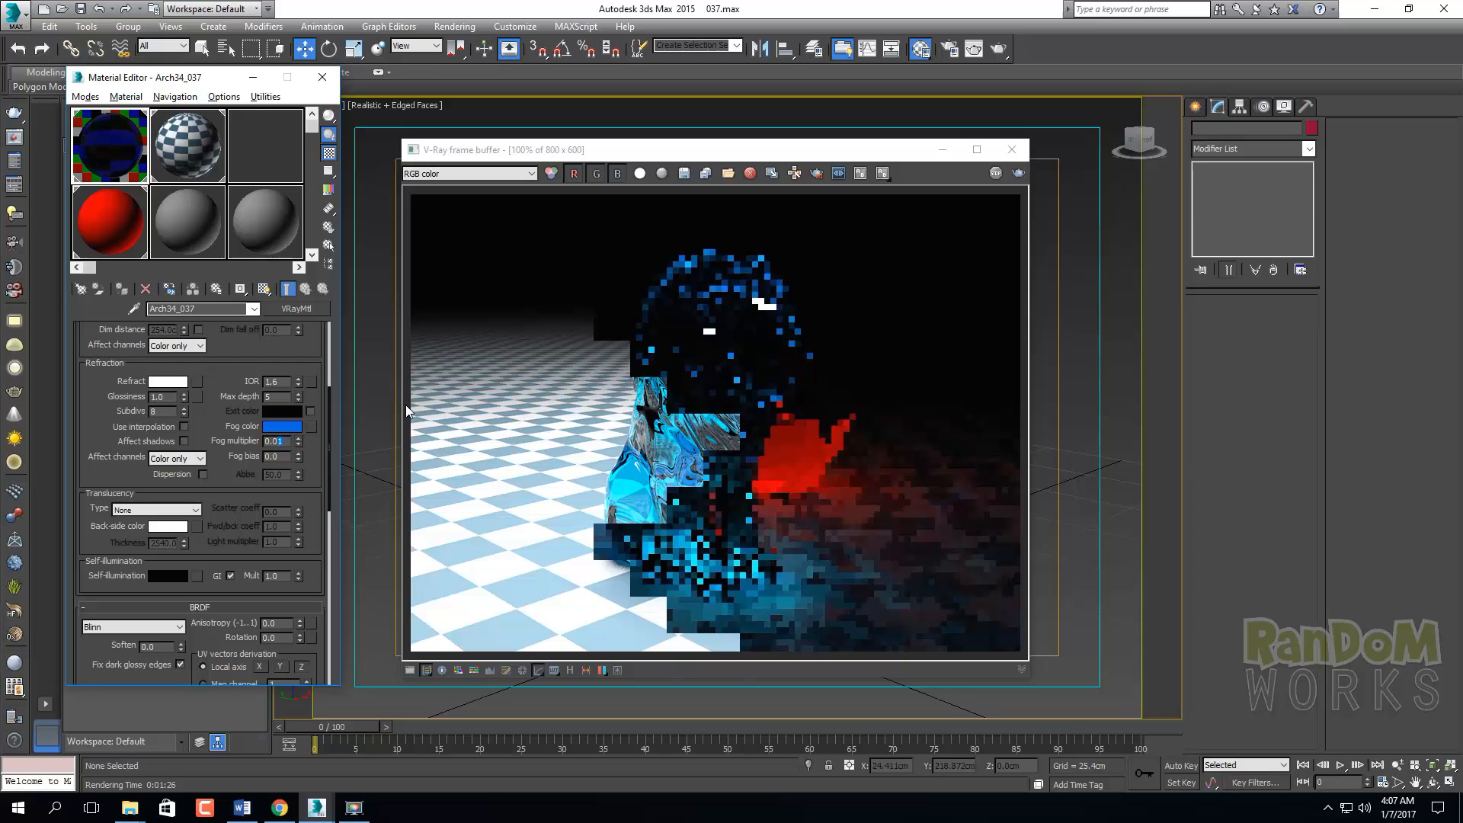
{"action": "key", "text": "Return"}
{"action": "left_click", "coordinate": [1017, 173]}
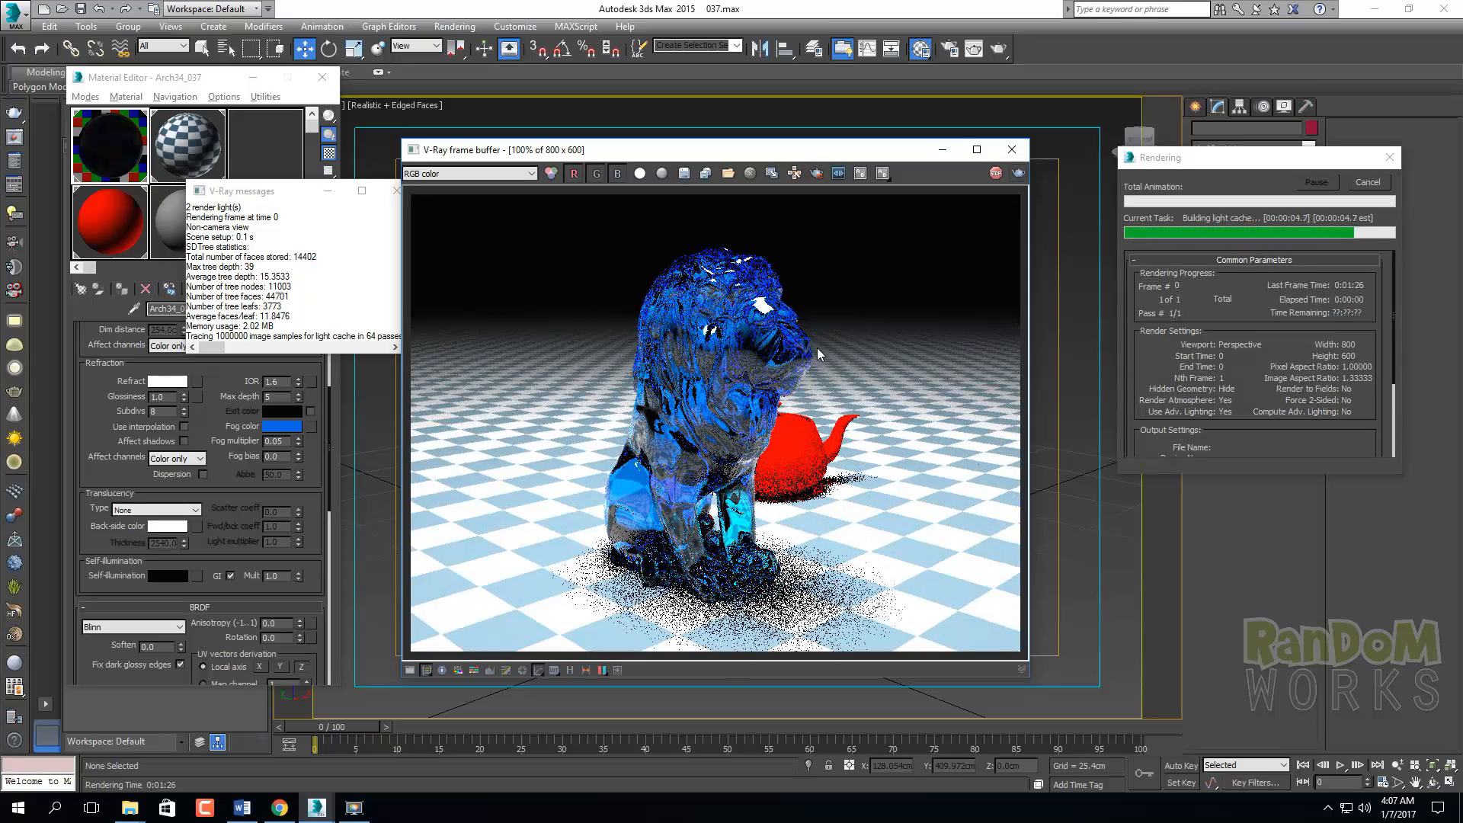
{"action": "left_click", "coordinate": [363, 810]}
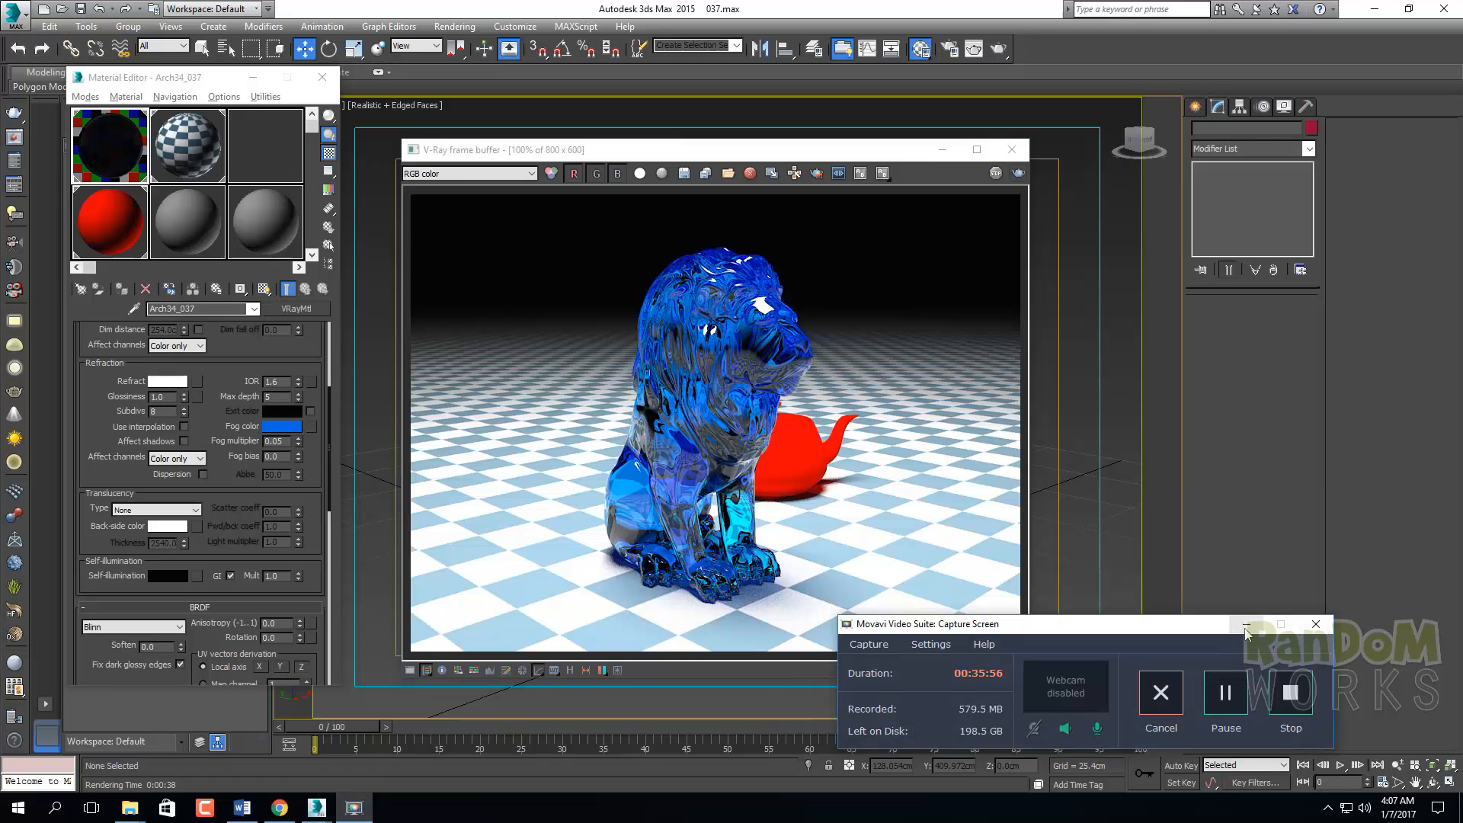
{"action": "left_click", "coordinate": [1245, 625]}
Inspect the lion's legs in the render at 200% and compare their thickness with the mesh in the perspective viewport
{"action": "scroll", "coordinate": [718, 523], "scroll_direction": "up", "scroll_amount": 1}
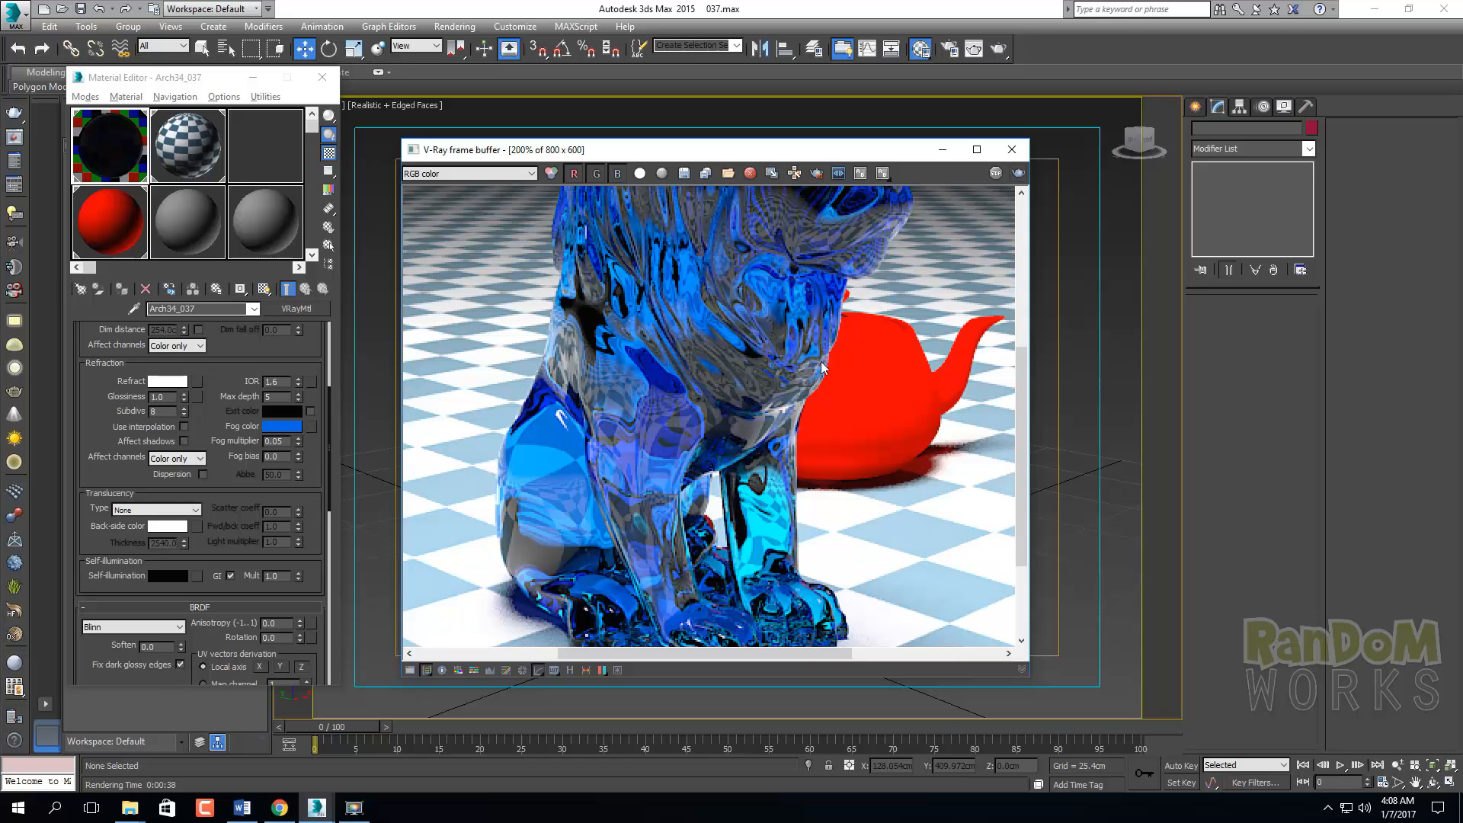
{"action": "left_click_drag", "start_coordinate": [849, 149], "coordinate": [410, 130]}
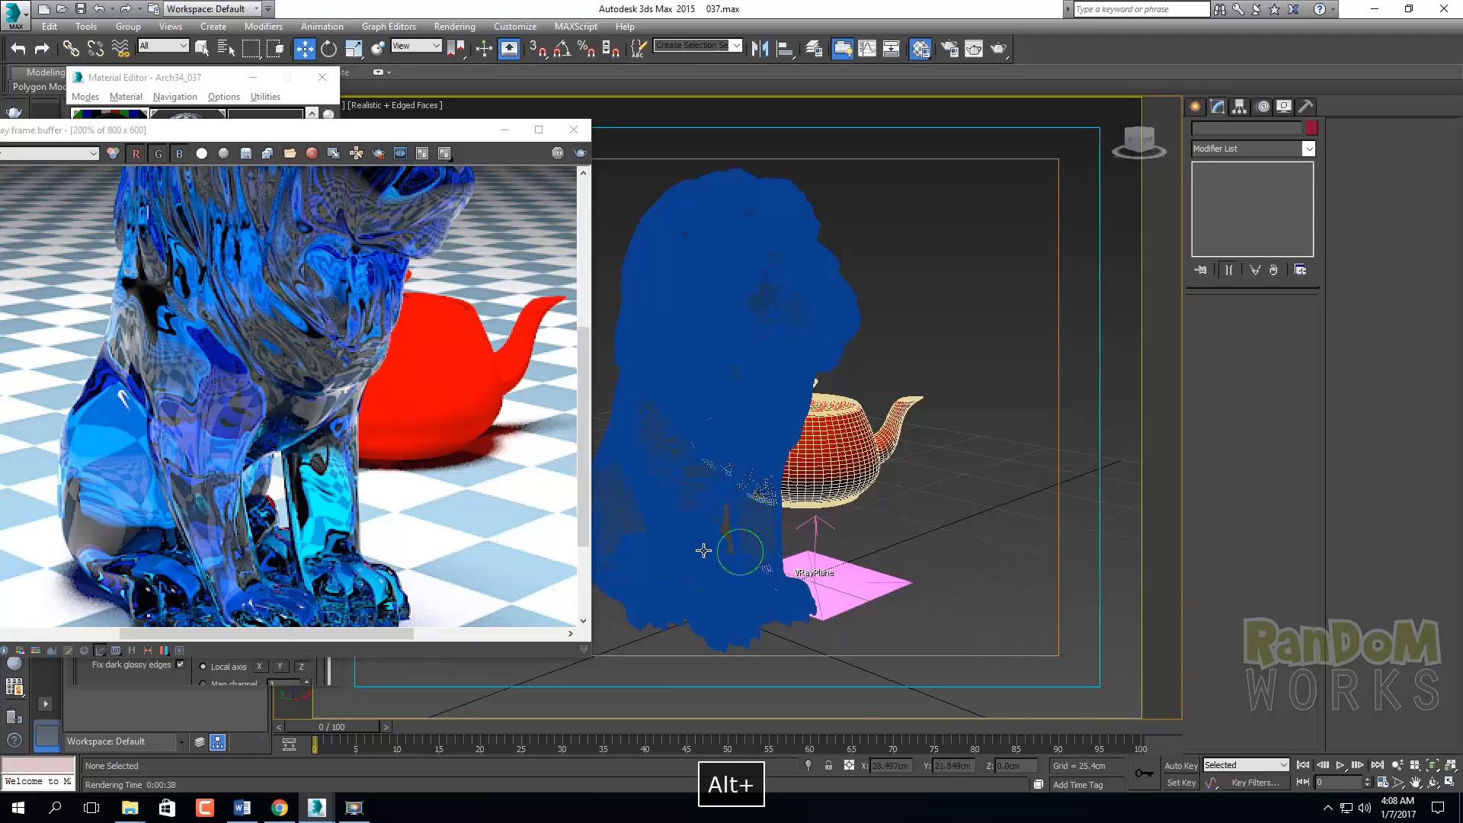
{"action": "middle_click_drag", "start_coordinate": [703, 550], "coordinate": [718, 547], "text": "alt"}
{"action": "scroll", "coordinate": [789, 544], "scroll_direction": "up", "scroll_amount": 3}
{"action": "left_click", "coordinate": [828, 518]}
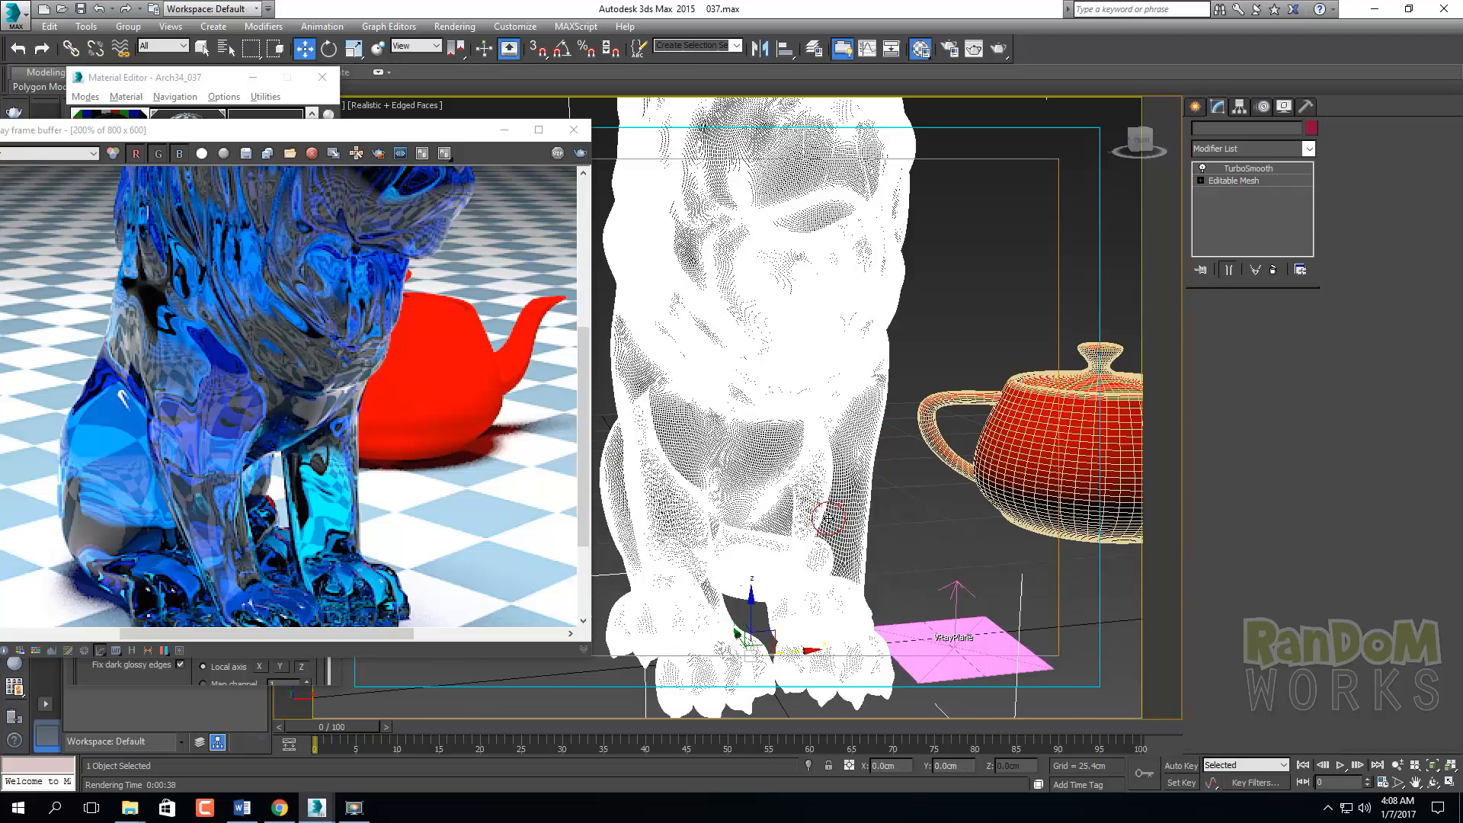
{"action": "middle_click_drag", "start_coordinate": [828, 518], "coordinate": [792, 543], "text": "alt"}
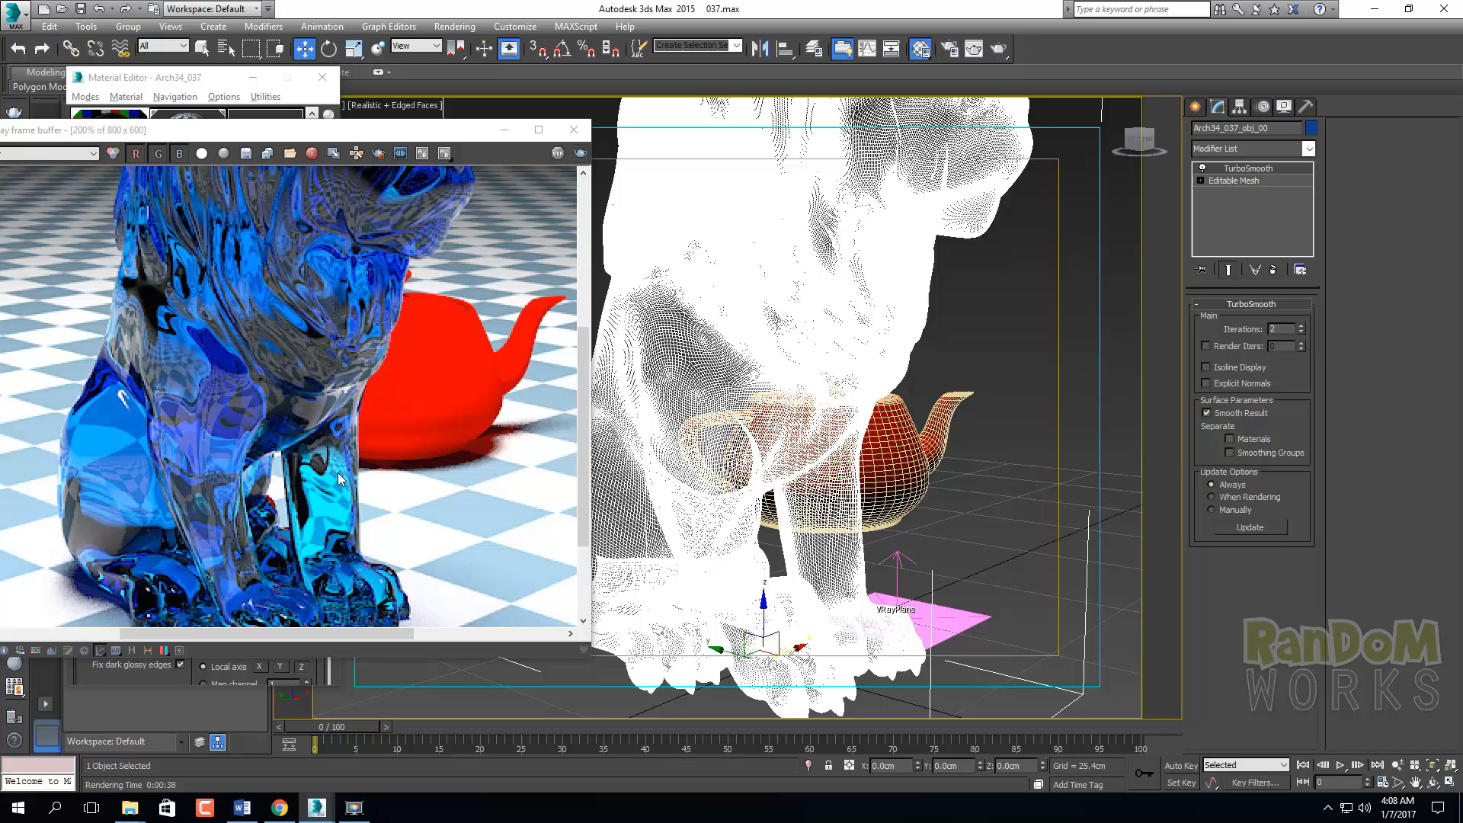
{"action": "middle_click_drag", "start_coordinate": [805, 315], "coordinate": [818, 483], "text": "alt"}
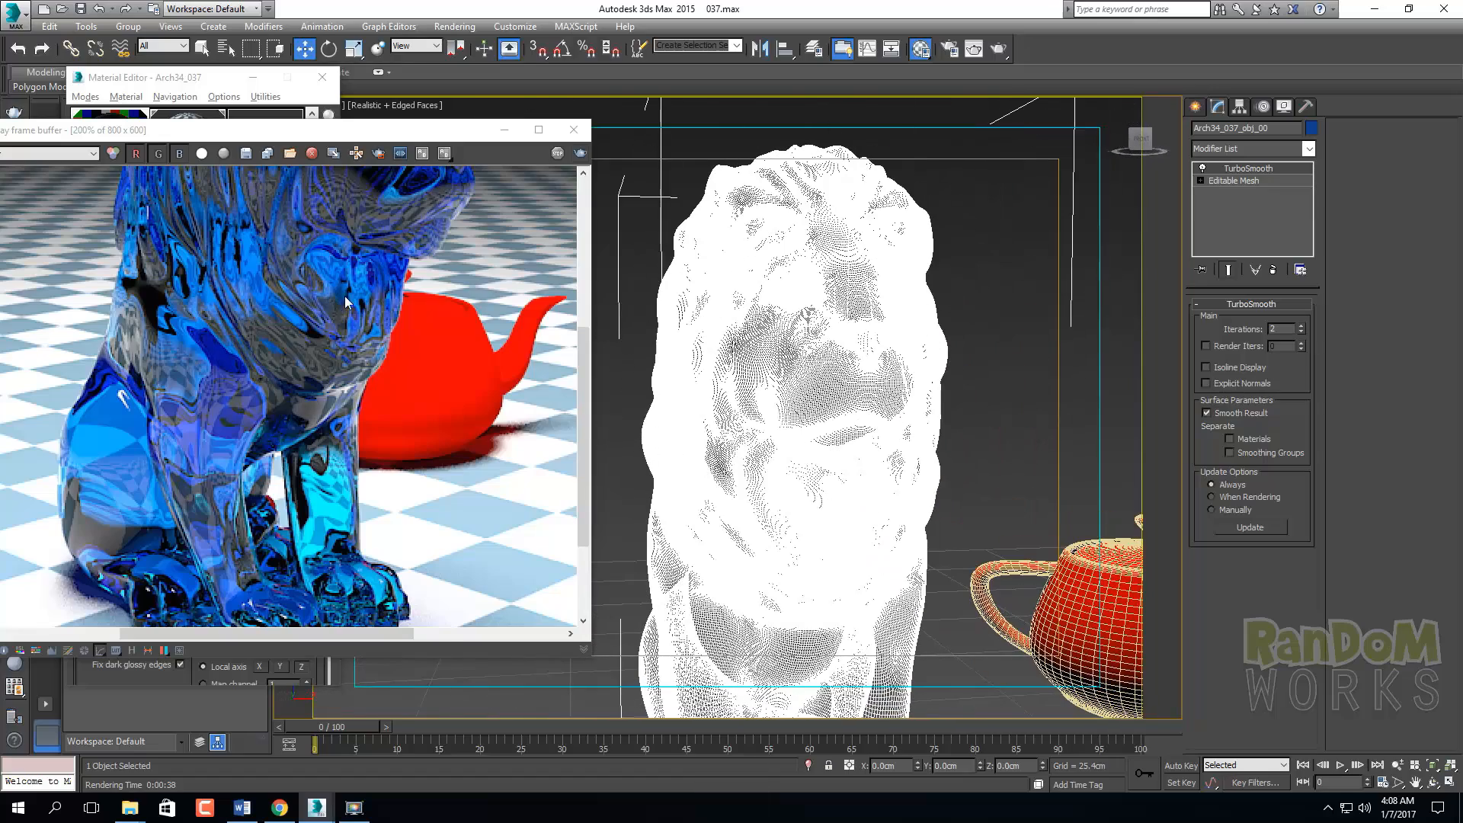
Compare the lion's head in the enlarged render with the viewport mesh, and return the render view to 100% beside the Material Editor
{"action": "left_click_drag", "start_coordinate": [581, 358], "coordinate": [585, 272]}
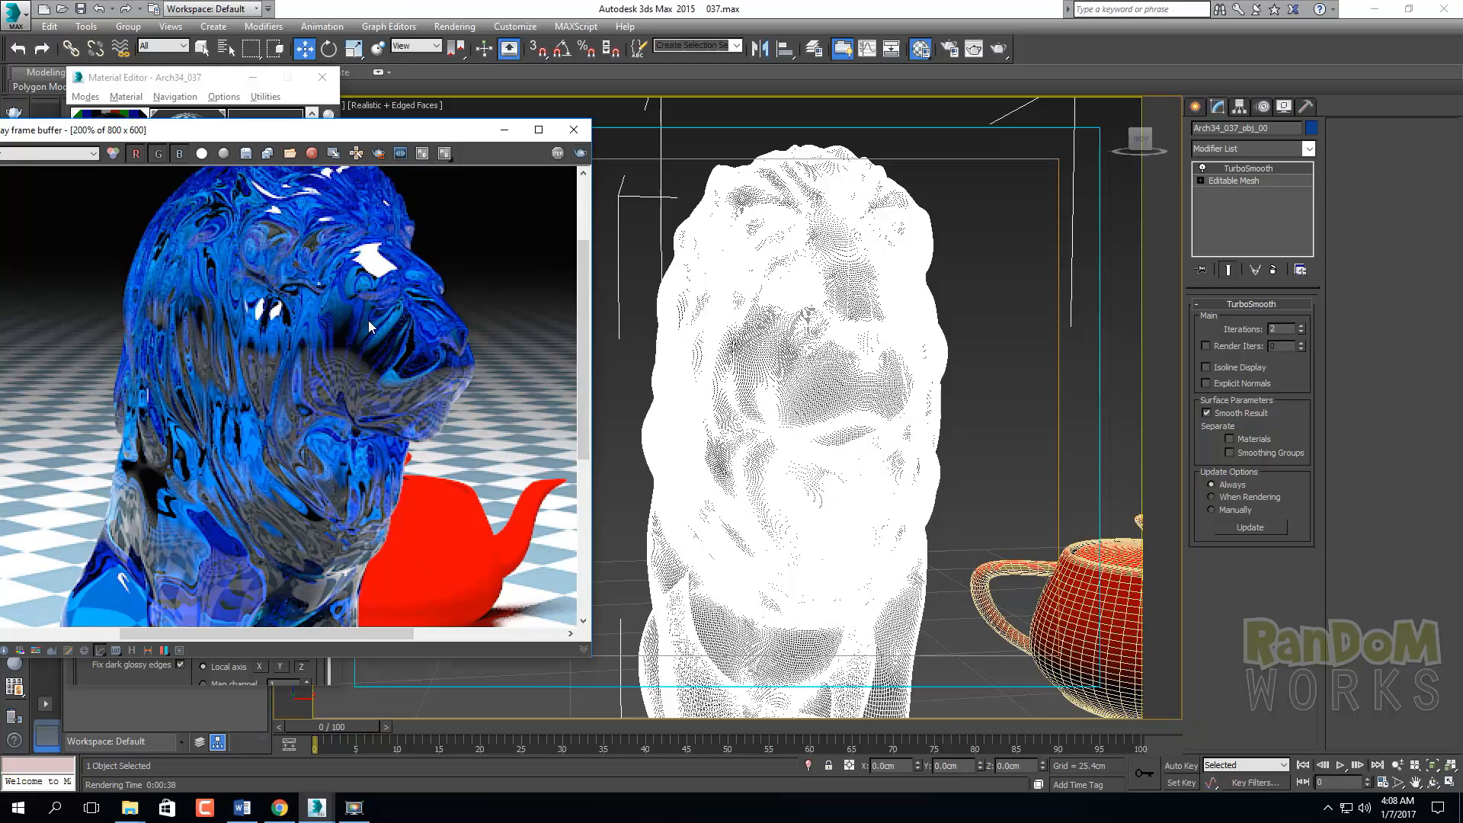
{"action": "middle_click_drag", "start_coordinate": [870, 475], "coordinate": [702, 451], "text": "alt"}
{"action": "scroll", "coordinate": [736, 480], "scroll_direction": "up", "scroll_amount": 3}
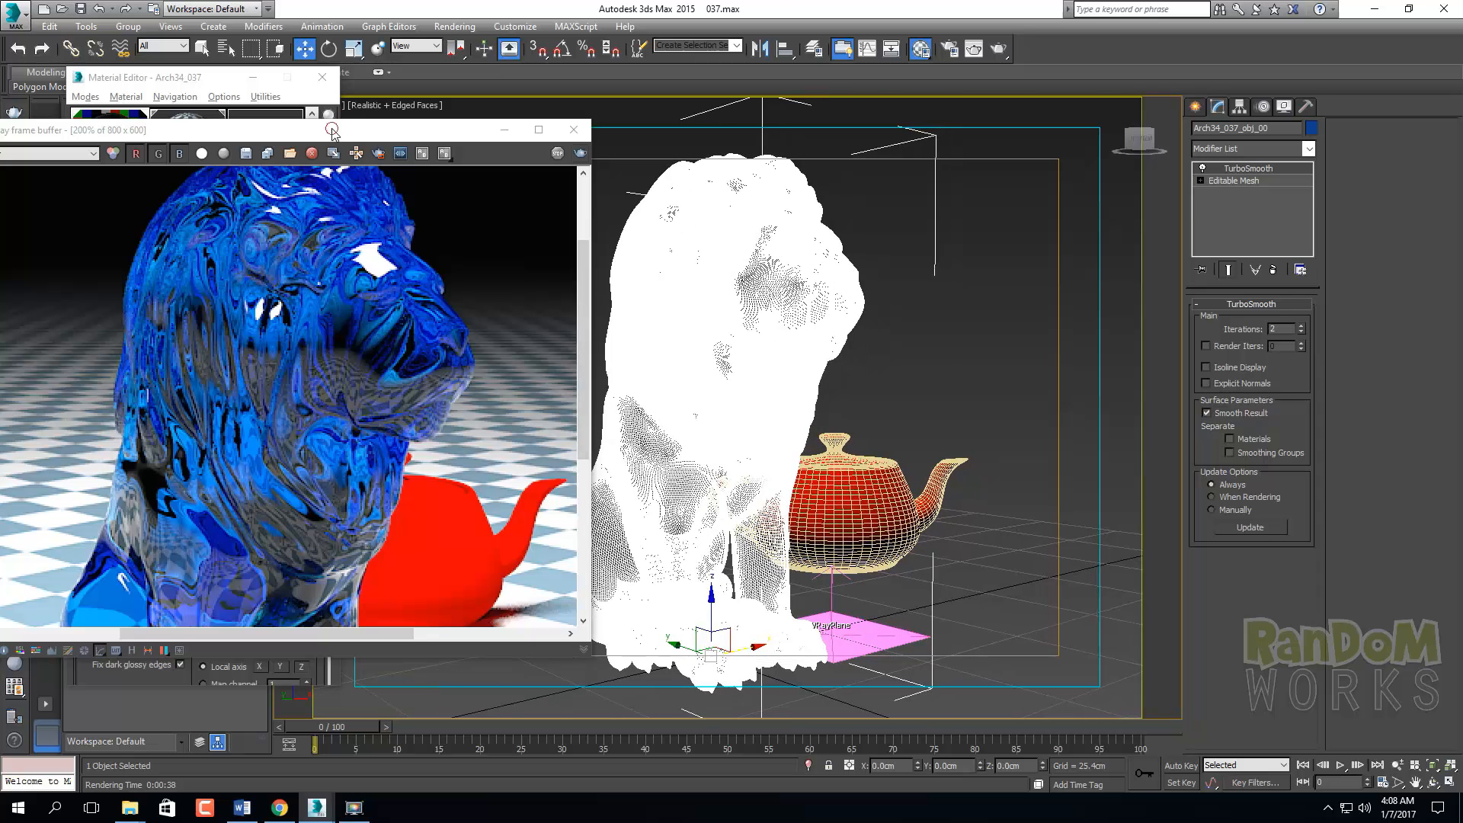
{"action": "left_click_drag", "start_coordinate": [332, 131], "coordinate": [1038, 150]}
{"action": "scroll", "coordinate": [1018, 373], "scroll_direction": "down", "scroll_amount": 1}
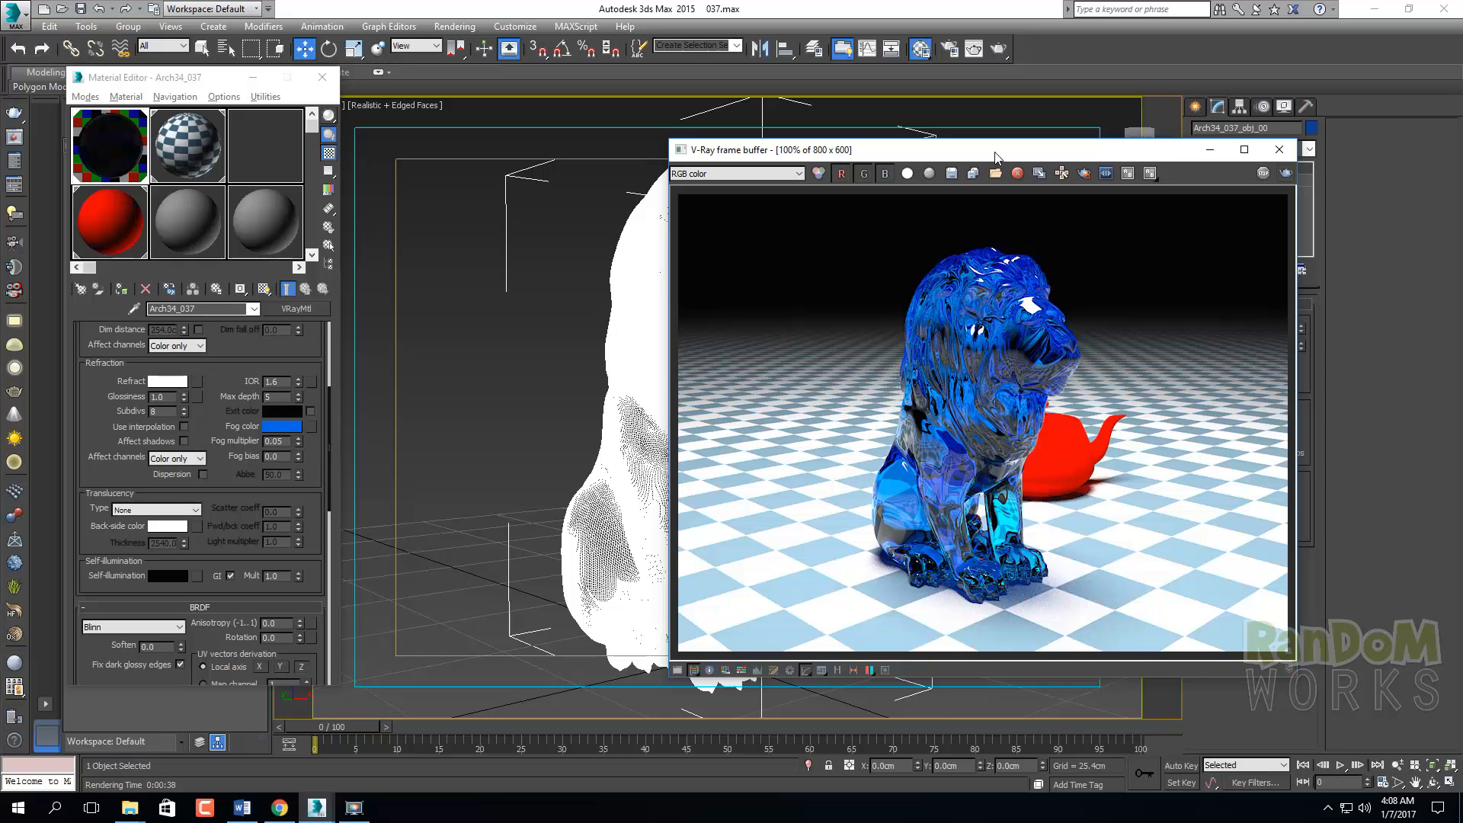
{"action": "left_click_drag", "start_coordinate": [996, 155], "coordinate": [680, 60]}
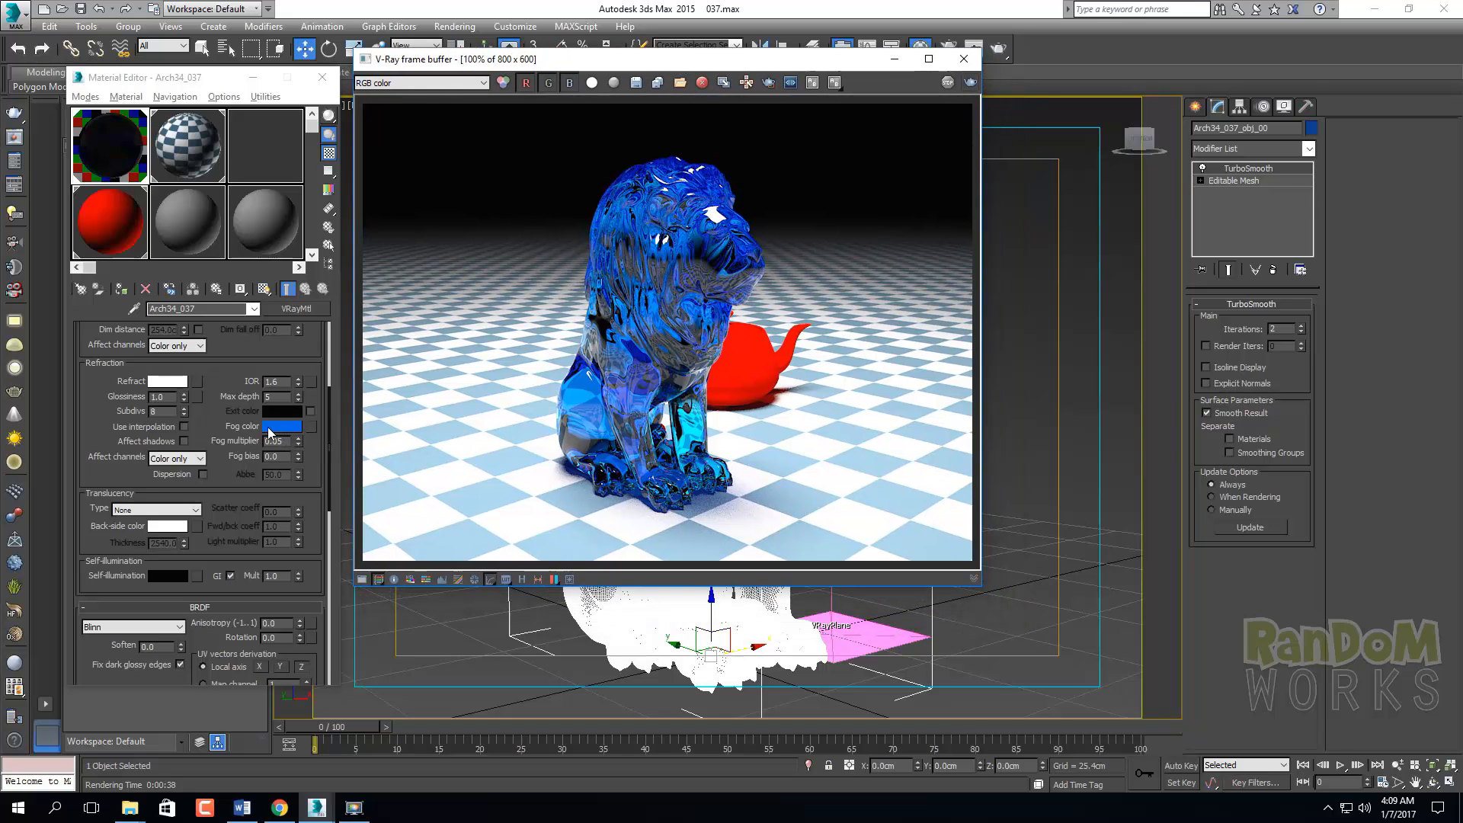
Examine the lion material's refraction color, fog and translucency settings down to the BRDF and Options parameters, leaving the values as they are
{"action": "left_click_drag", "start_coordinate": [237, 417], "coordinate": [231, 447]}
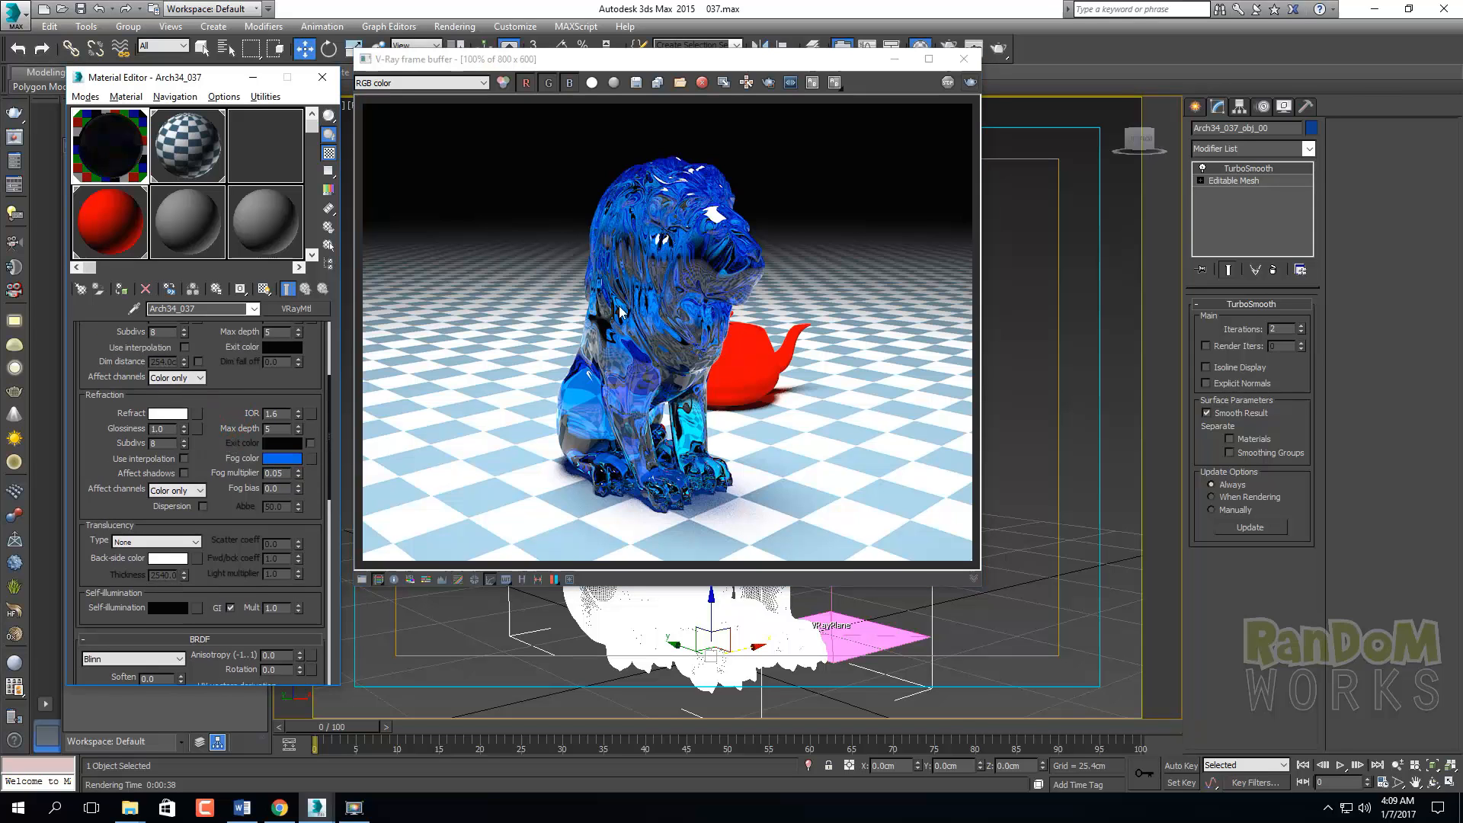
{"action": "left_click", "coordinate": [167, 414]}
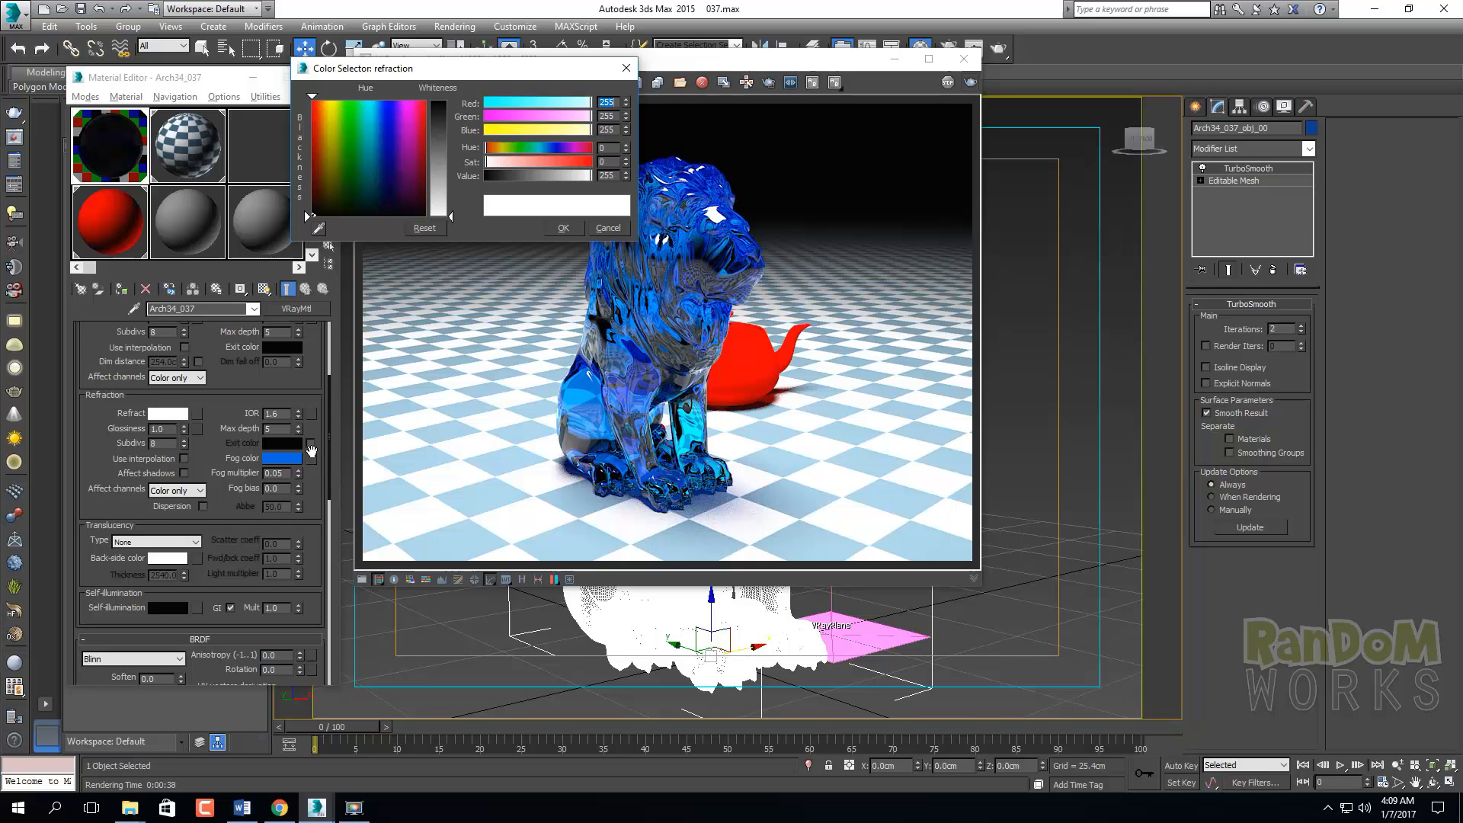
{"action": "left_click", "coordinate": [608, 229]}
{"action": "left_click_drag", "start_coordinate": [242, 451], "coordinate": [244, 367]}
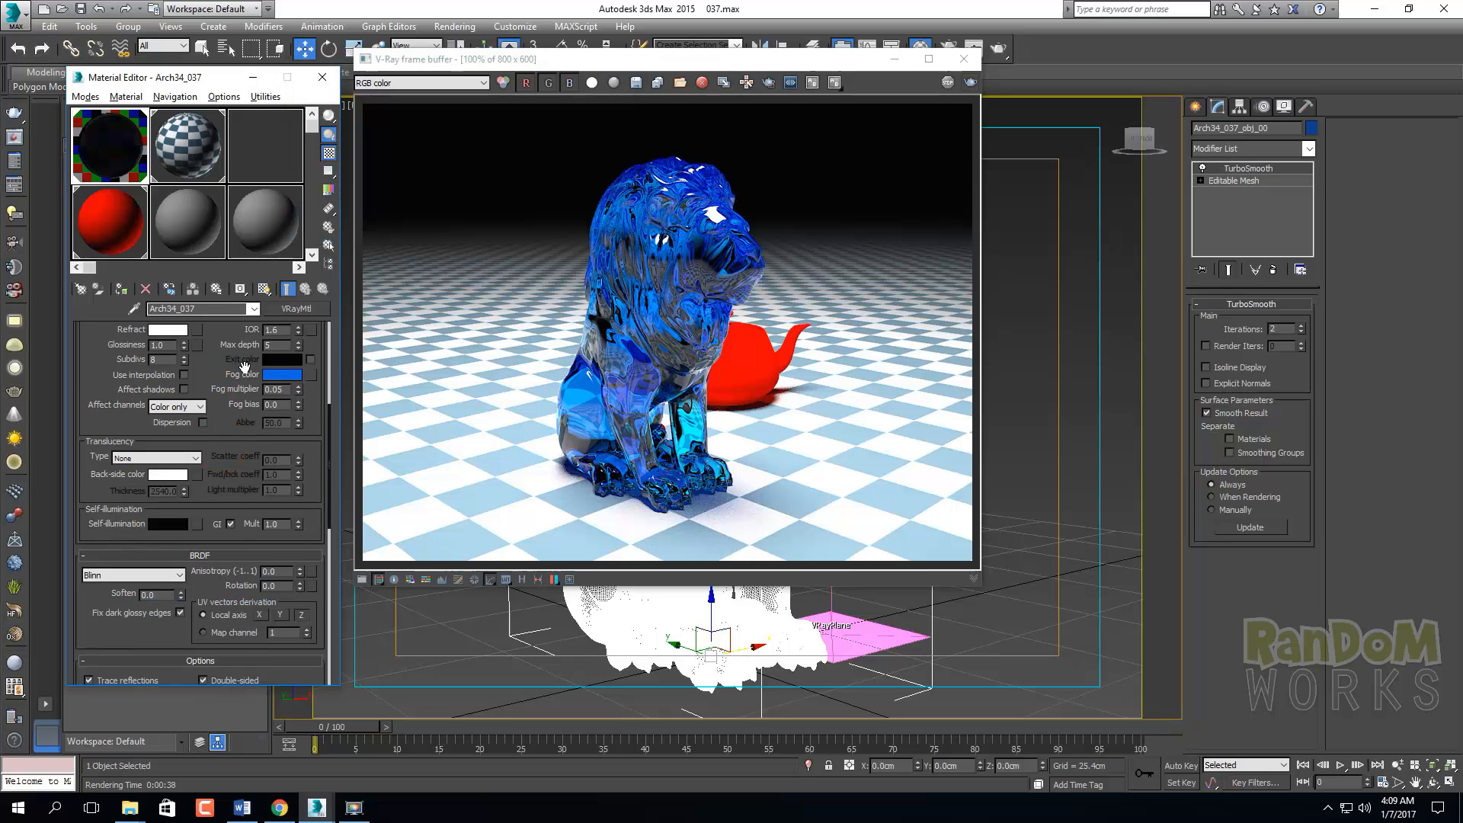
{"action": "left_click", "coordinate": [200, 406]}
{"action": "left_click", "coordinate": [207, 414]}
{"action": "left_click_drag", "start_coordinate": [207, 388], "coordinate": [208, 379]}
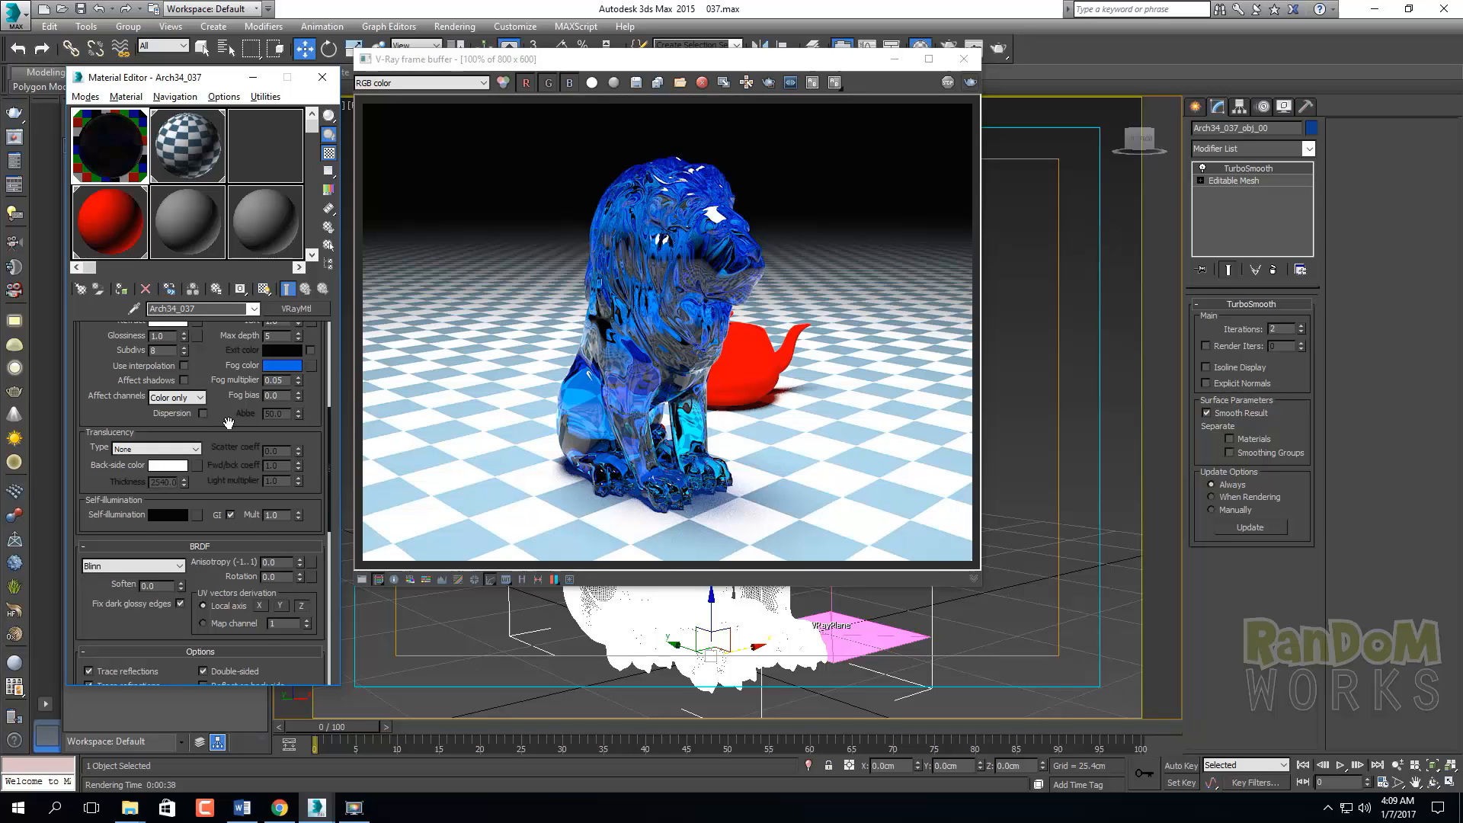
{"action": "left_click_drag", "start_coordinate": [229, 423], "coordinate": [245, 293]}
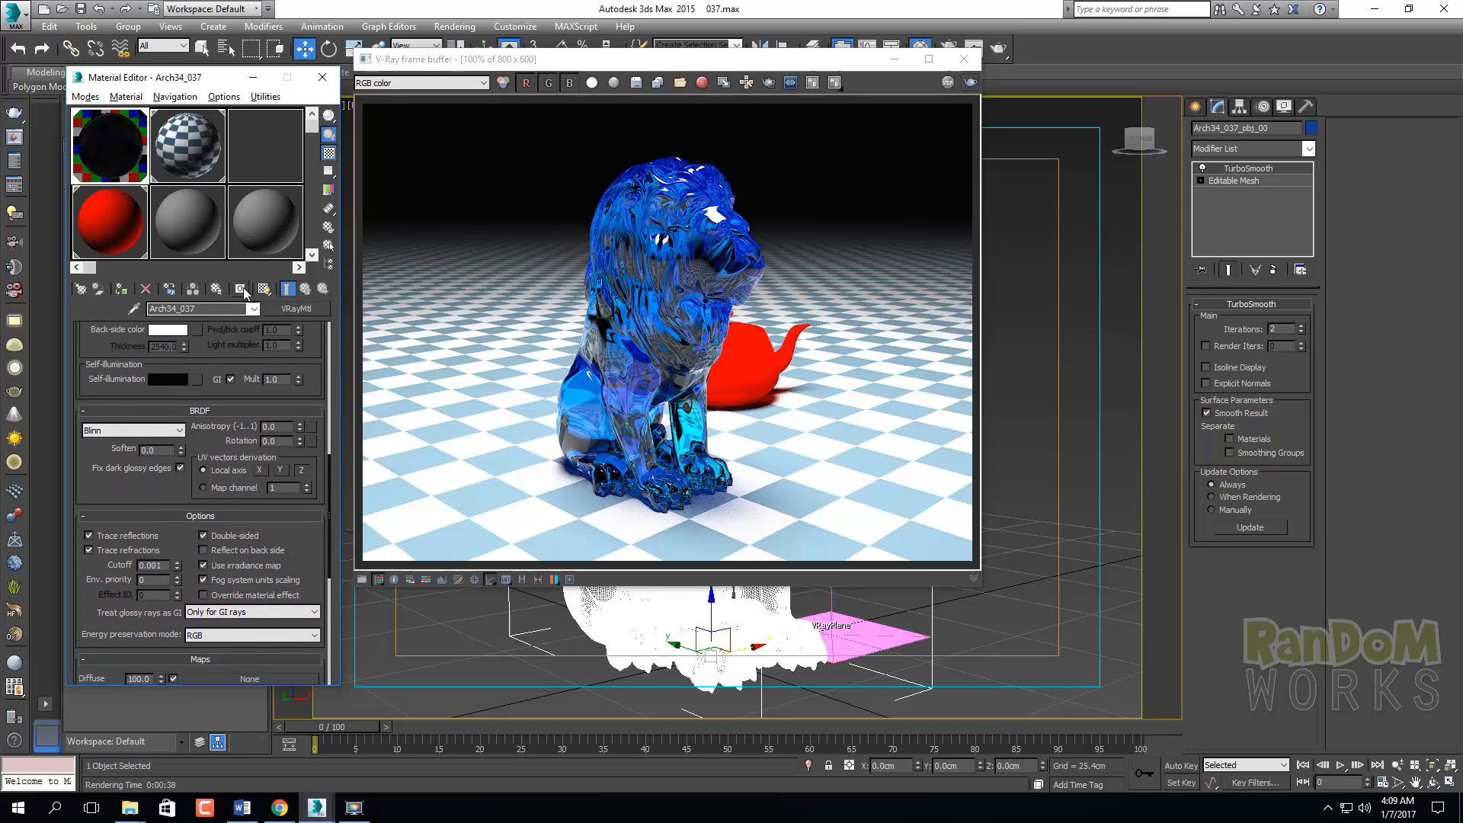
{"action": "left_click_drag", "start_coordinate": [92, 484], "coordinate": [101, 419]}
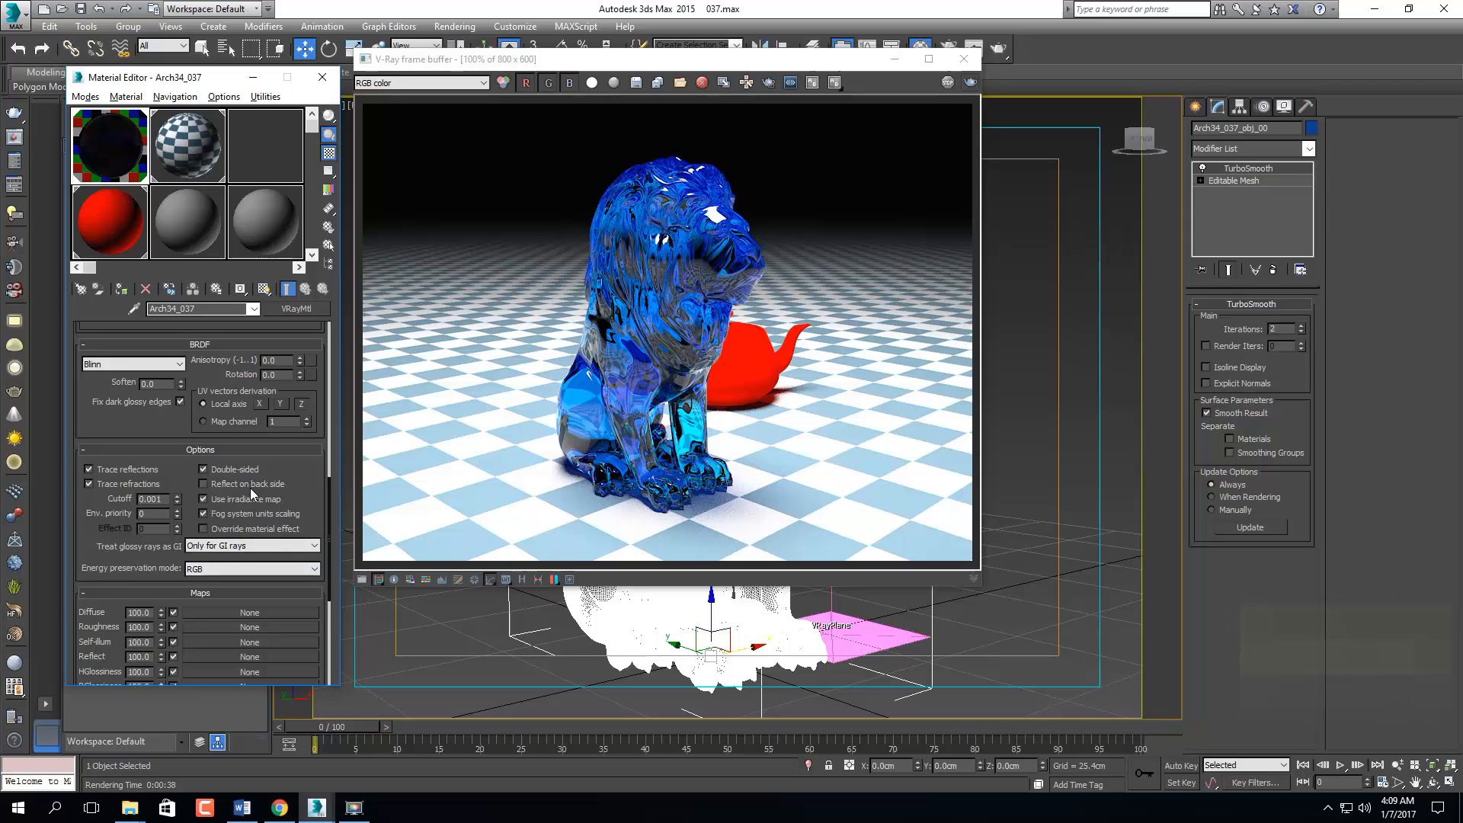
Browse the standard maps available for the lion material's diffuse color, and close the map browser without assigning one
{"action": "left_click_drag", "start_coordinate": [140, 427], "coordinate": [160, 635]}
{"action": "scroll", "coordinate": [231, 427], "scroll_direction": "up", "scroll_amount": 3}
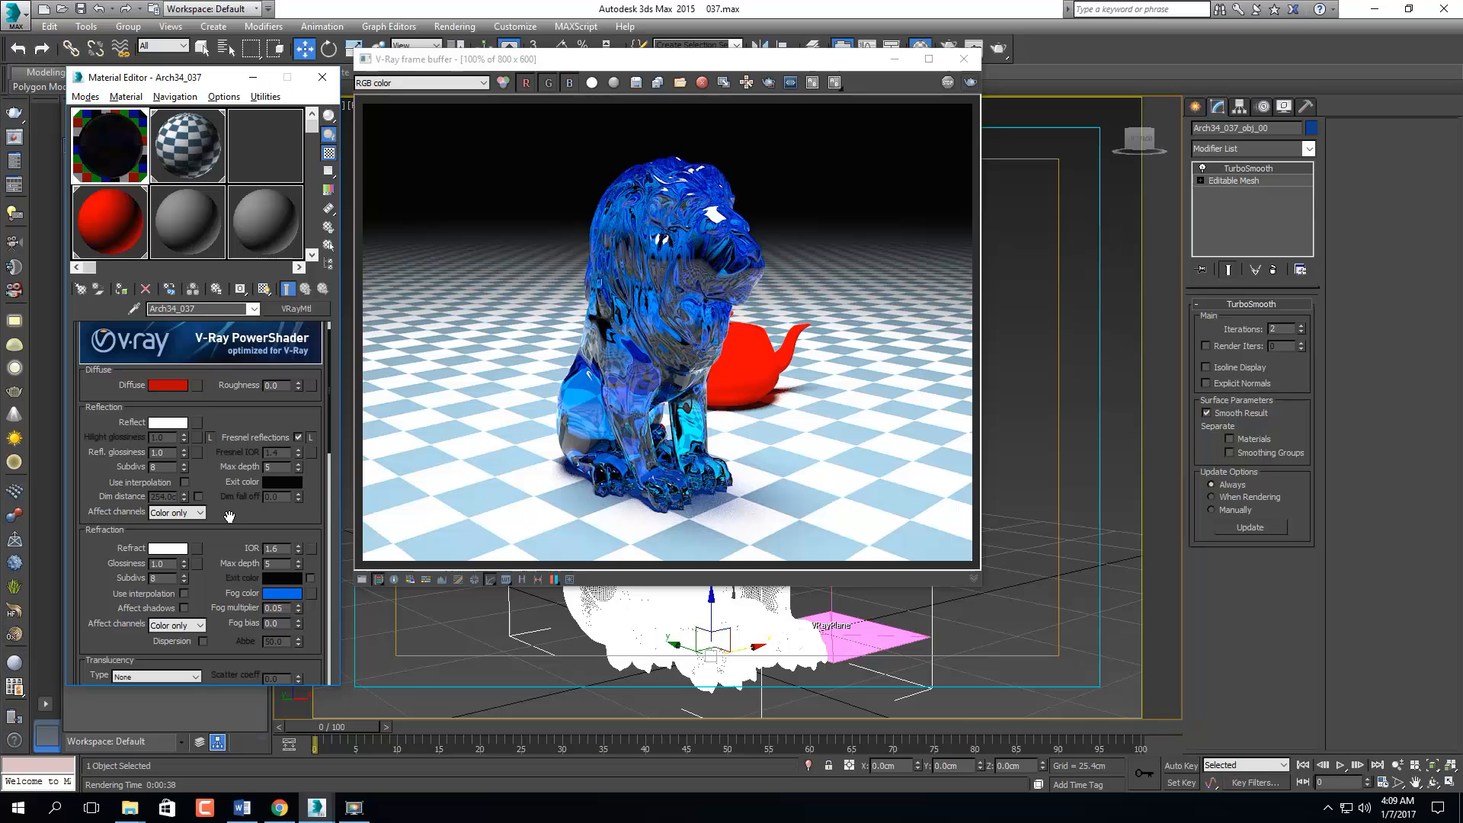
{"action": "scroll", "coordinate": [219, 496], "scroll_direction": "up", "scroll_amount": 2}
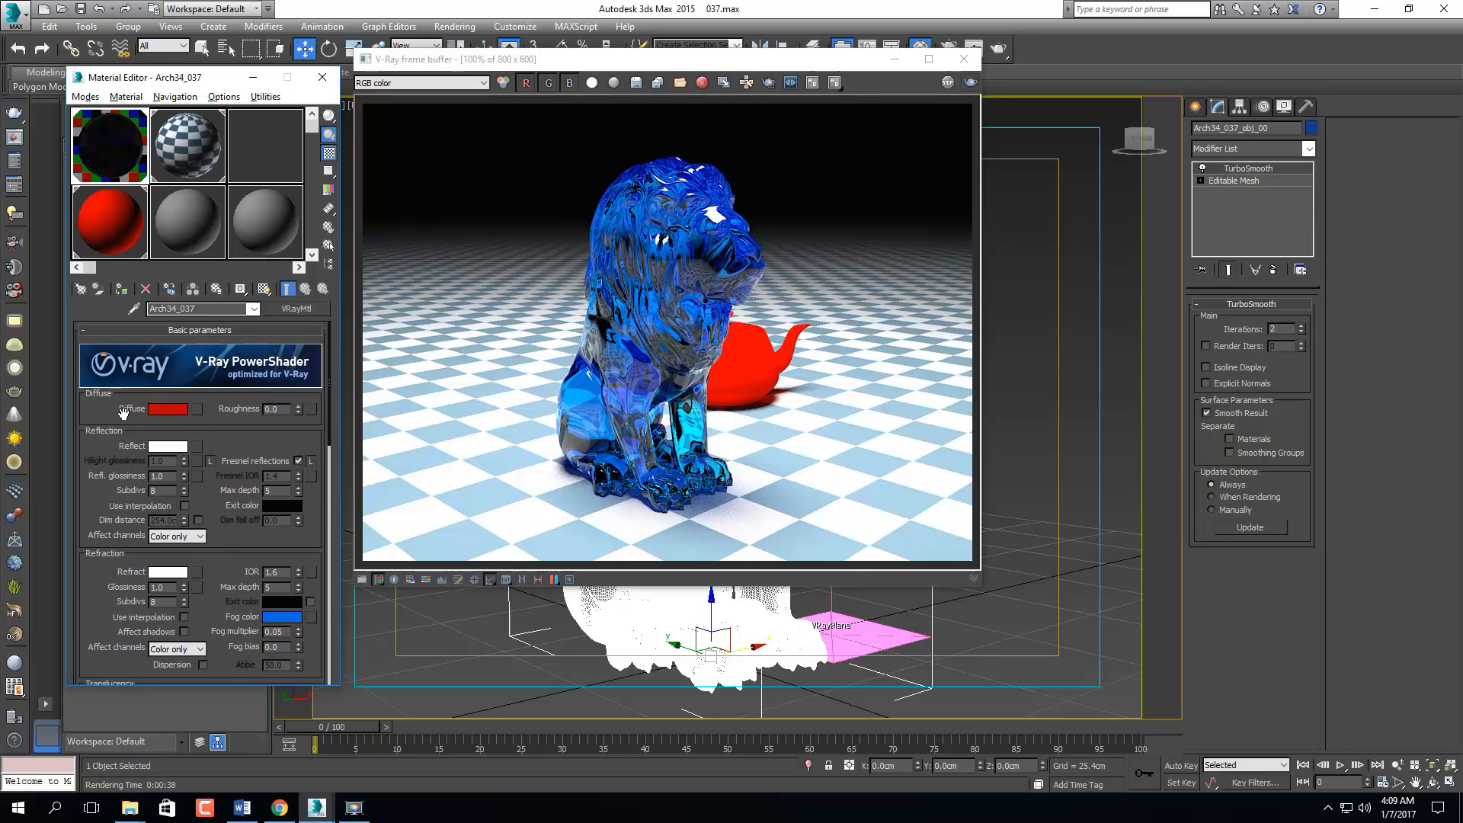
{"action": "left_click", "coordinate": [198, 409]}
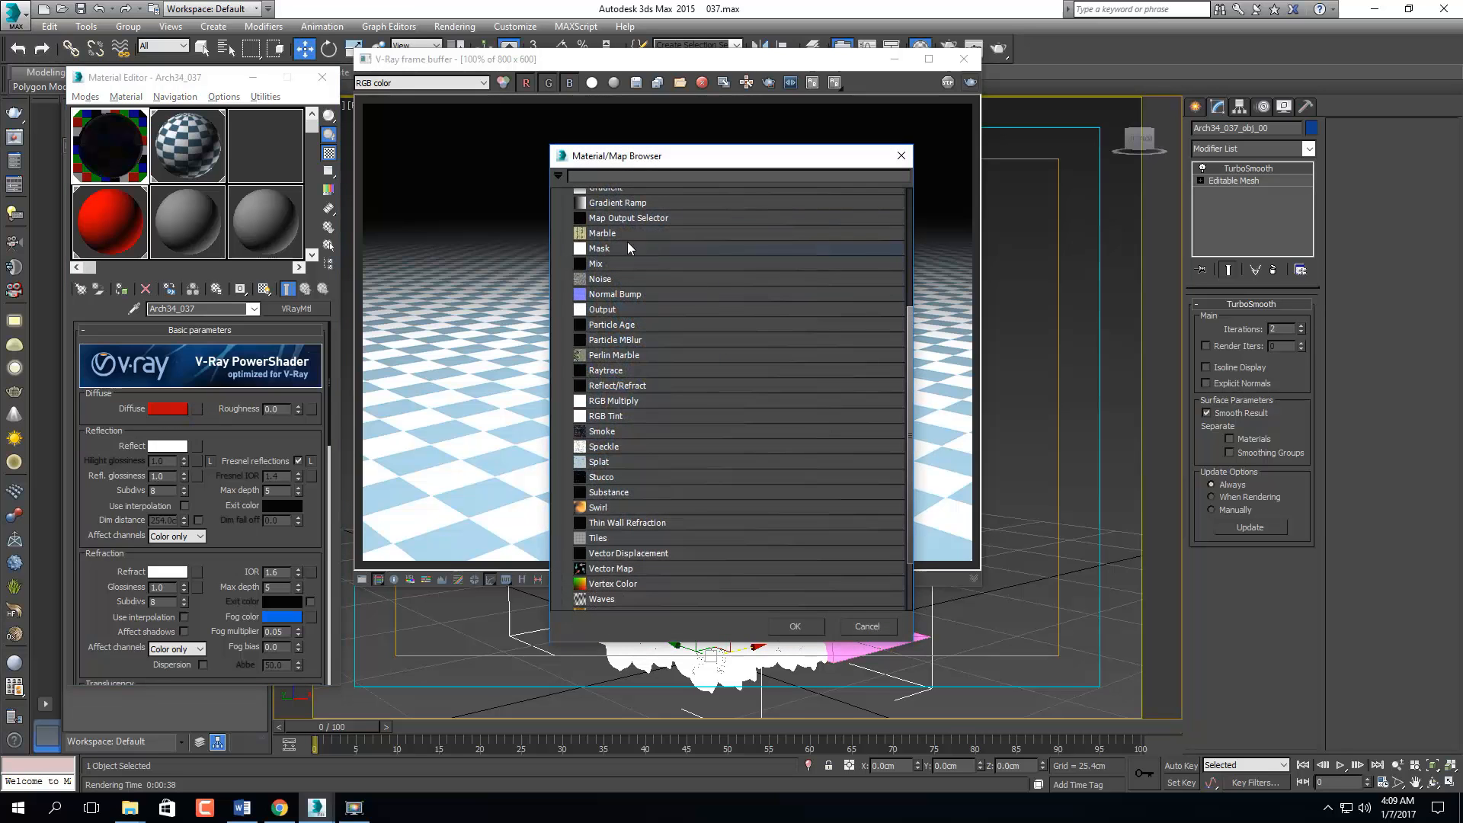
{"action": "scroll", "coordinate": [662, 295], "scroll_direction": "up", "scroll_amount": 2}
{"action": "scroll", "coordinate": [662, 294], "scroll_direction": "up", "scroll_amount": 3}
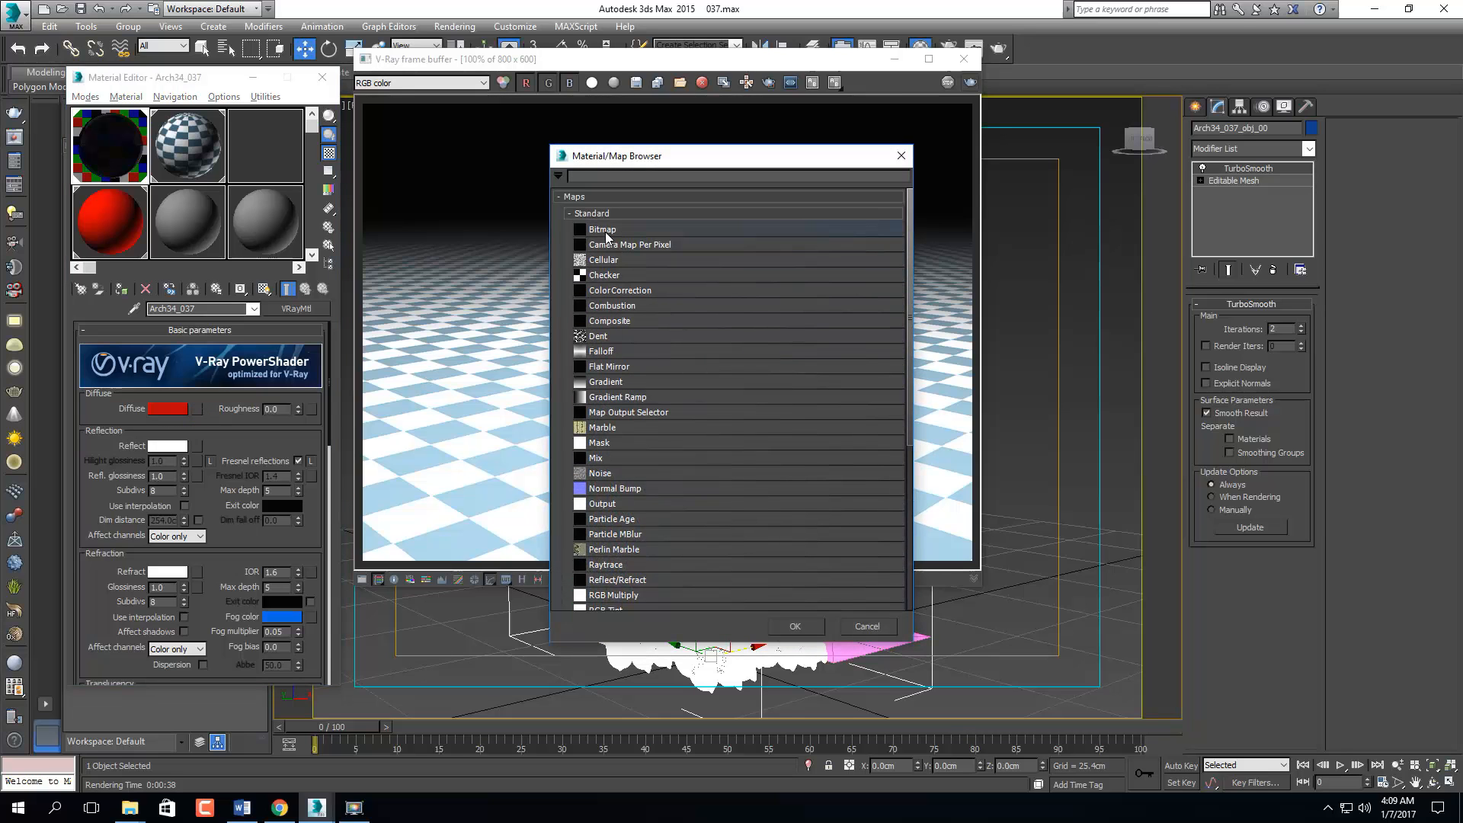
{"action": "left_click", "coordinate": [901, 155]}
Show the lion material's basic parameters from the start and move the V-Ray frame buffer clear of the Material Editor, over the viewport's middle
{"action": "scroll", "coordinate": [249, 428], "scroll_direction": "down", "scroll_amount": 2}
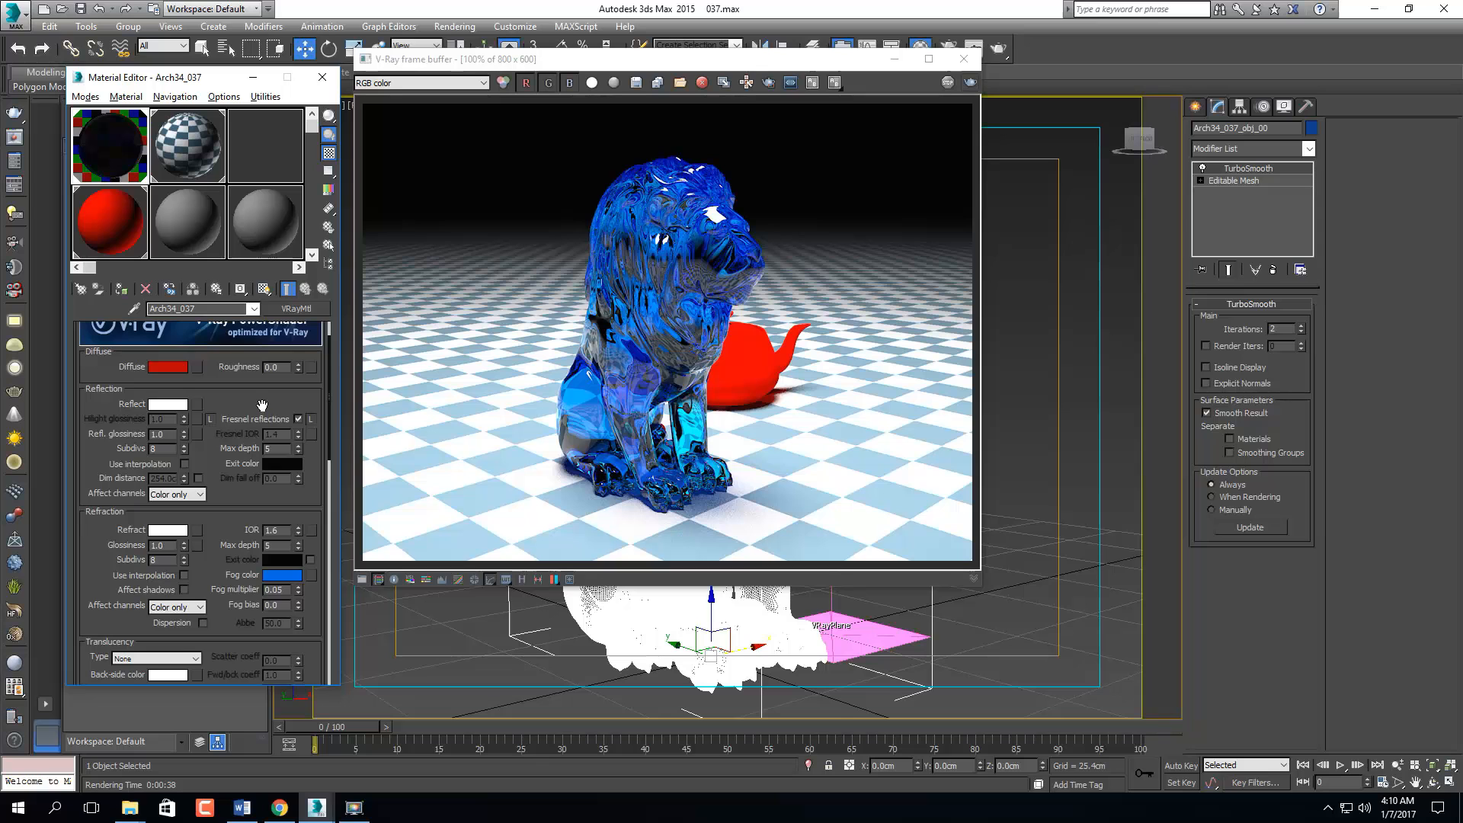
{"action": "left_click_drag", "start_coordinate": [261, 401], "coordinate": [260, 480]}
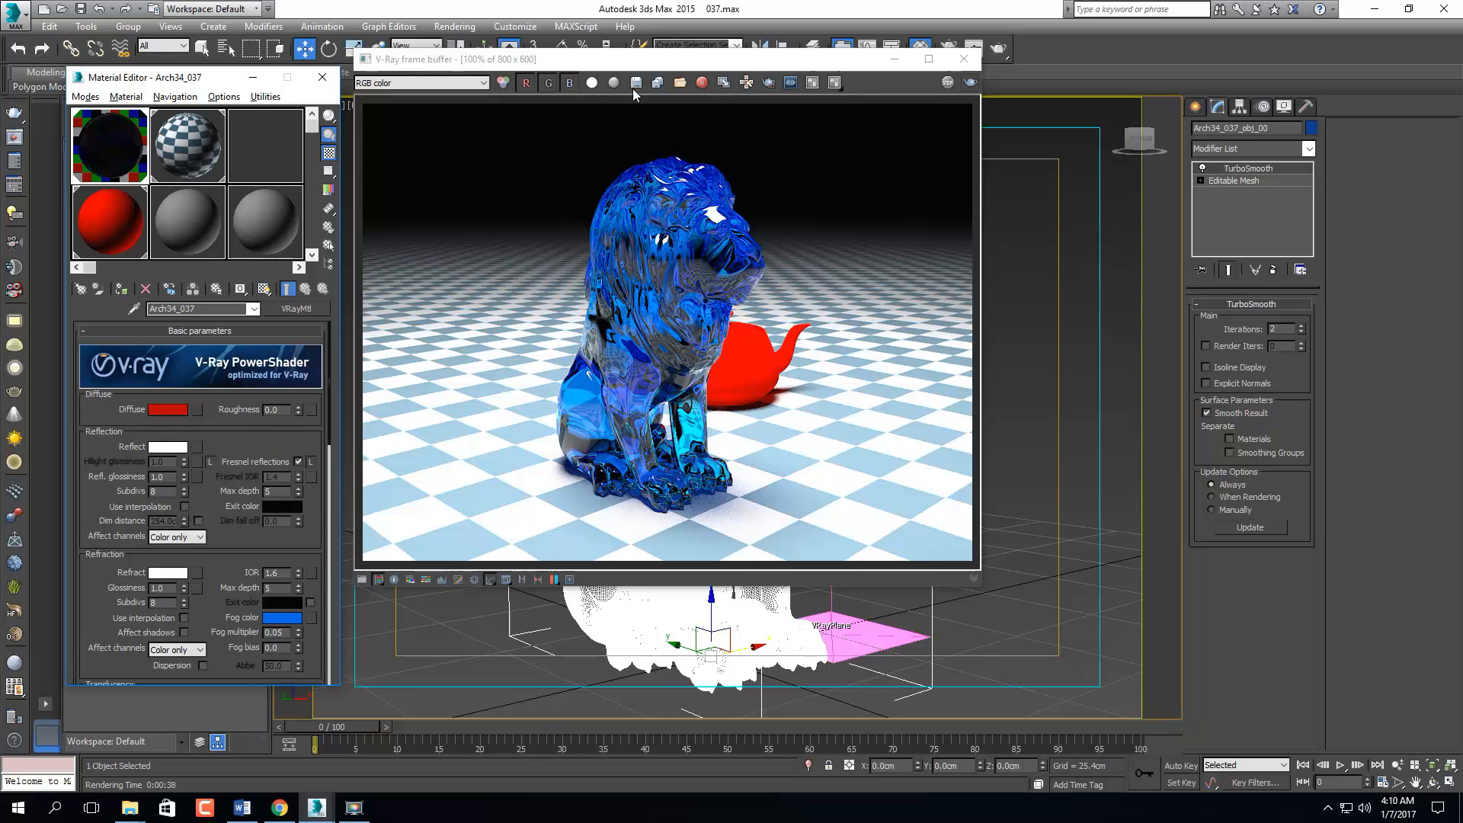
{"action": "left_click_drag", "start_coordinate": [661, 60], "coordinate": [746, 149]}
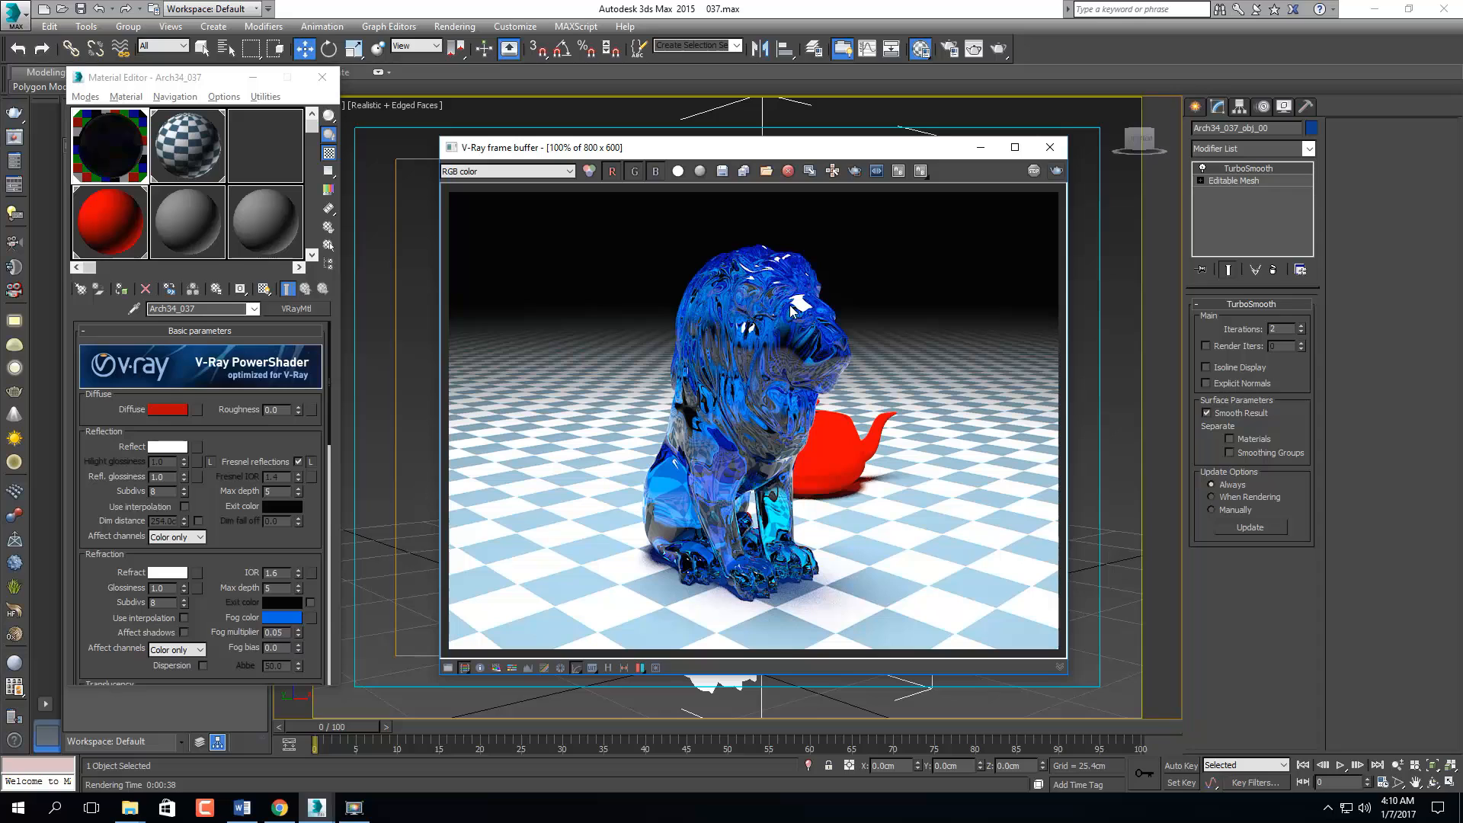
{"action": "left_click_drag", "start_coordinate": [868, 153], "coordinate": [828, 143]}
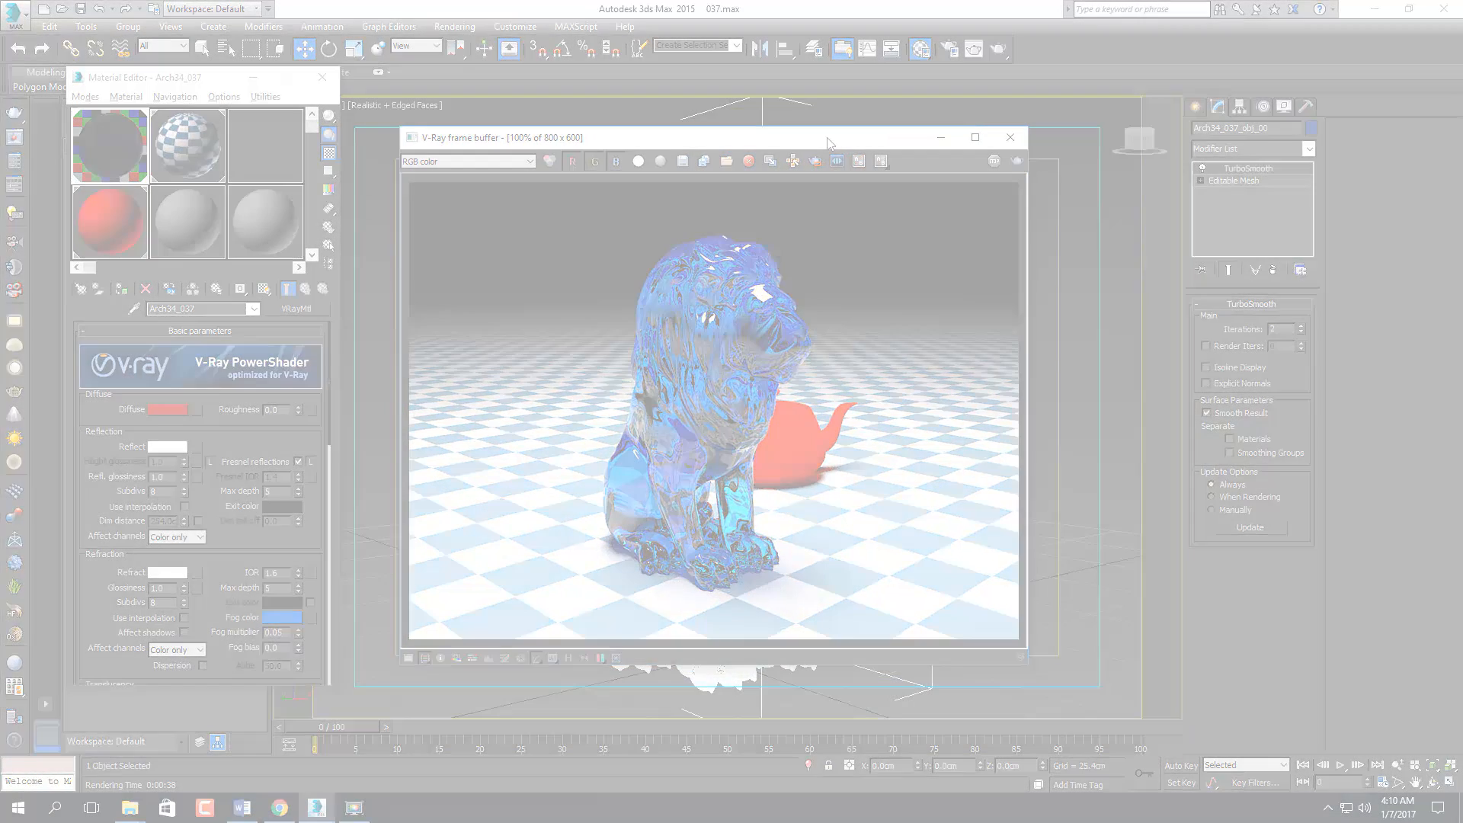